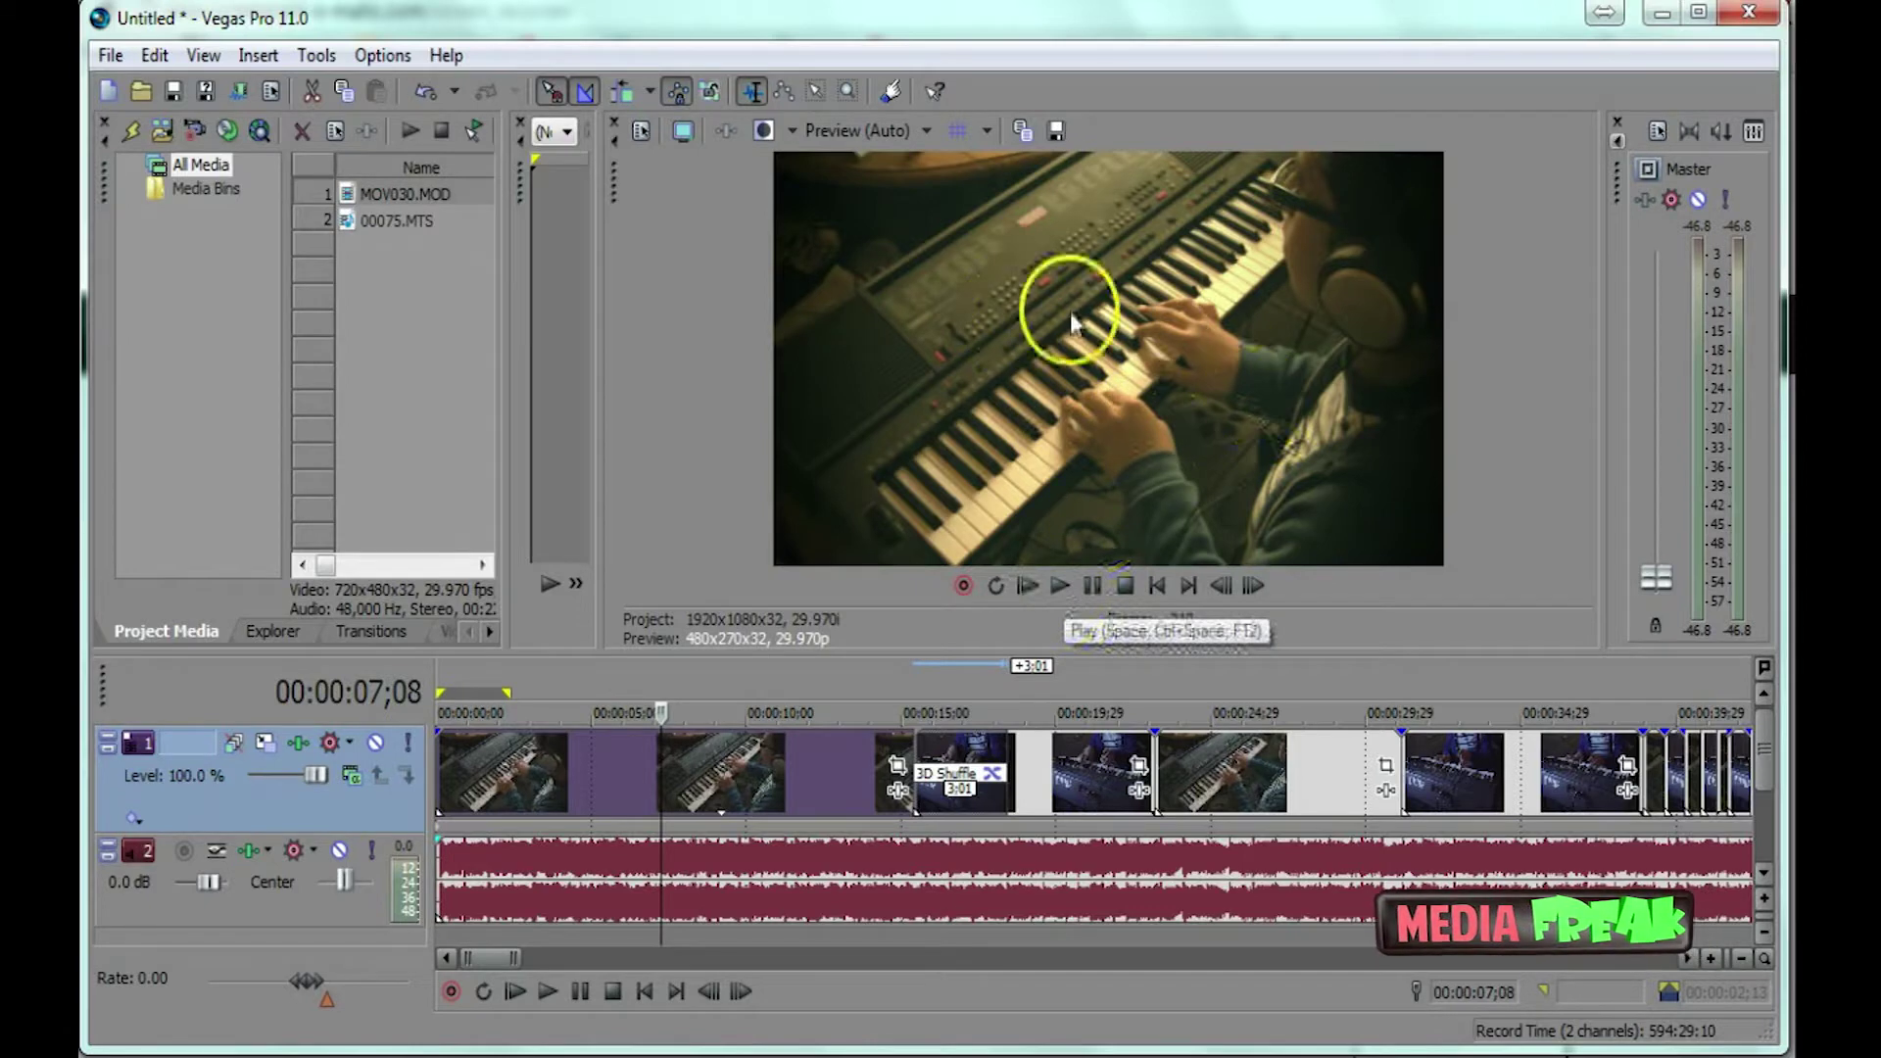
Play the edited keyboard video from 00:00:07;08 through the 3D Shuffle transition, raising the master volume slightly.
{"action": "left_click", "coordinate": [1060, 586]}
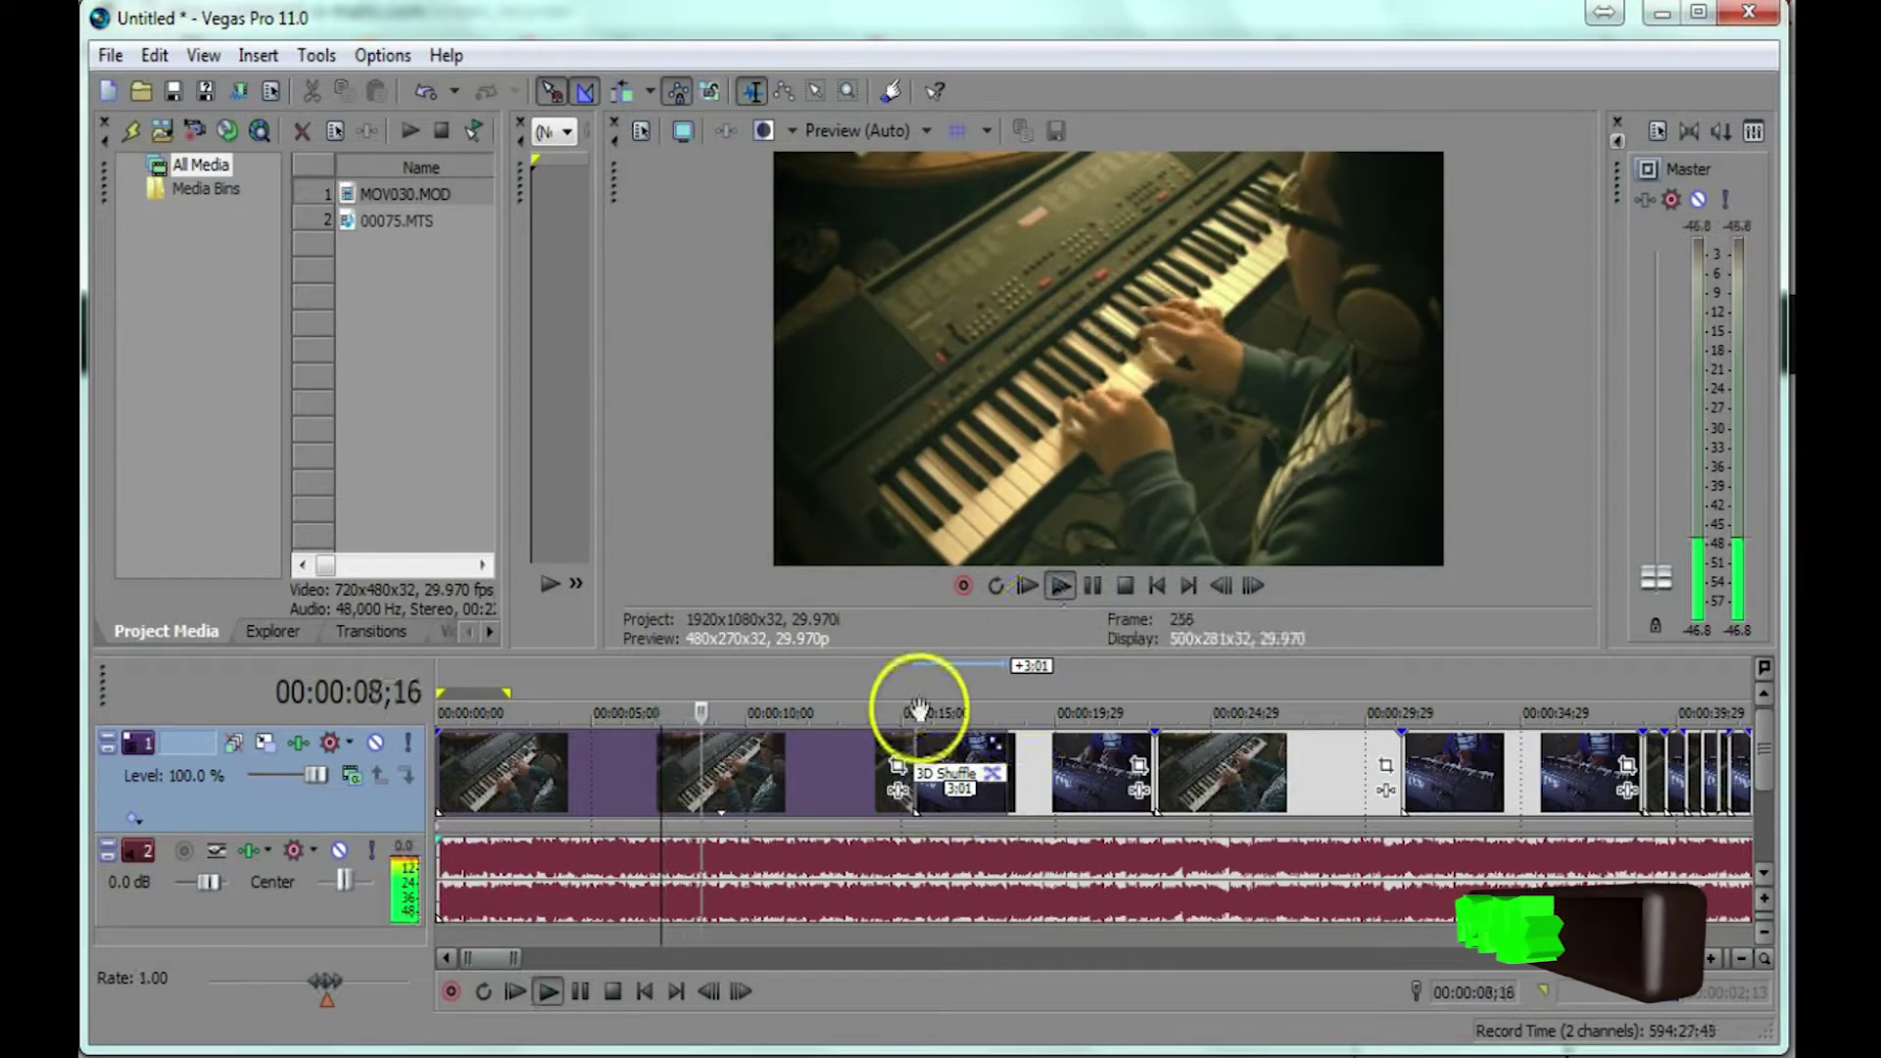
{"action": "left_click_drag", "start_coordinate": [1654, 578], "coordinate": [1650, 550]}
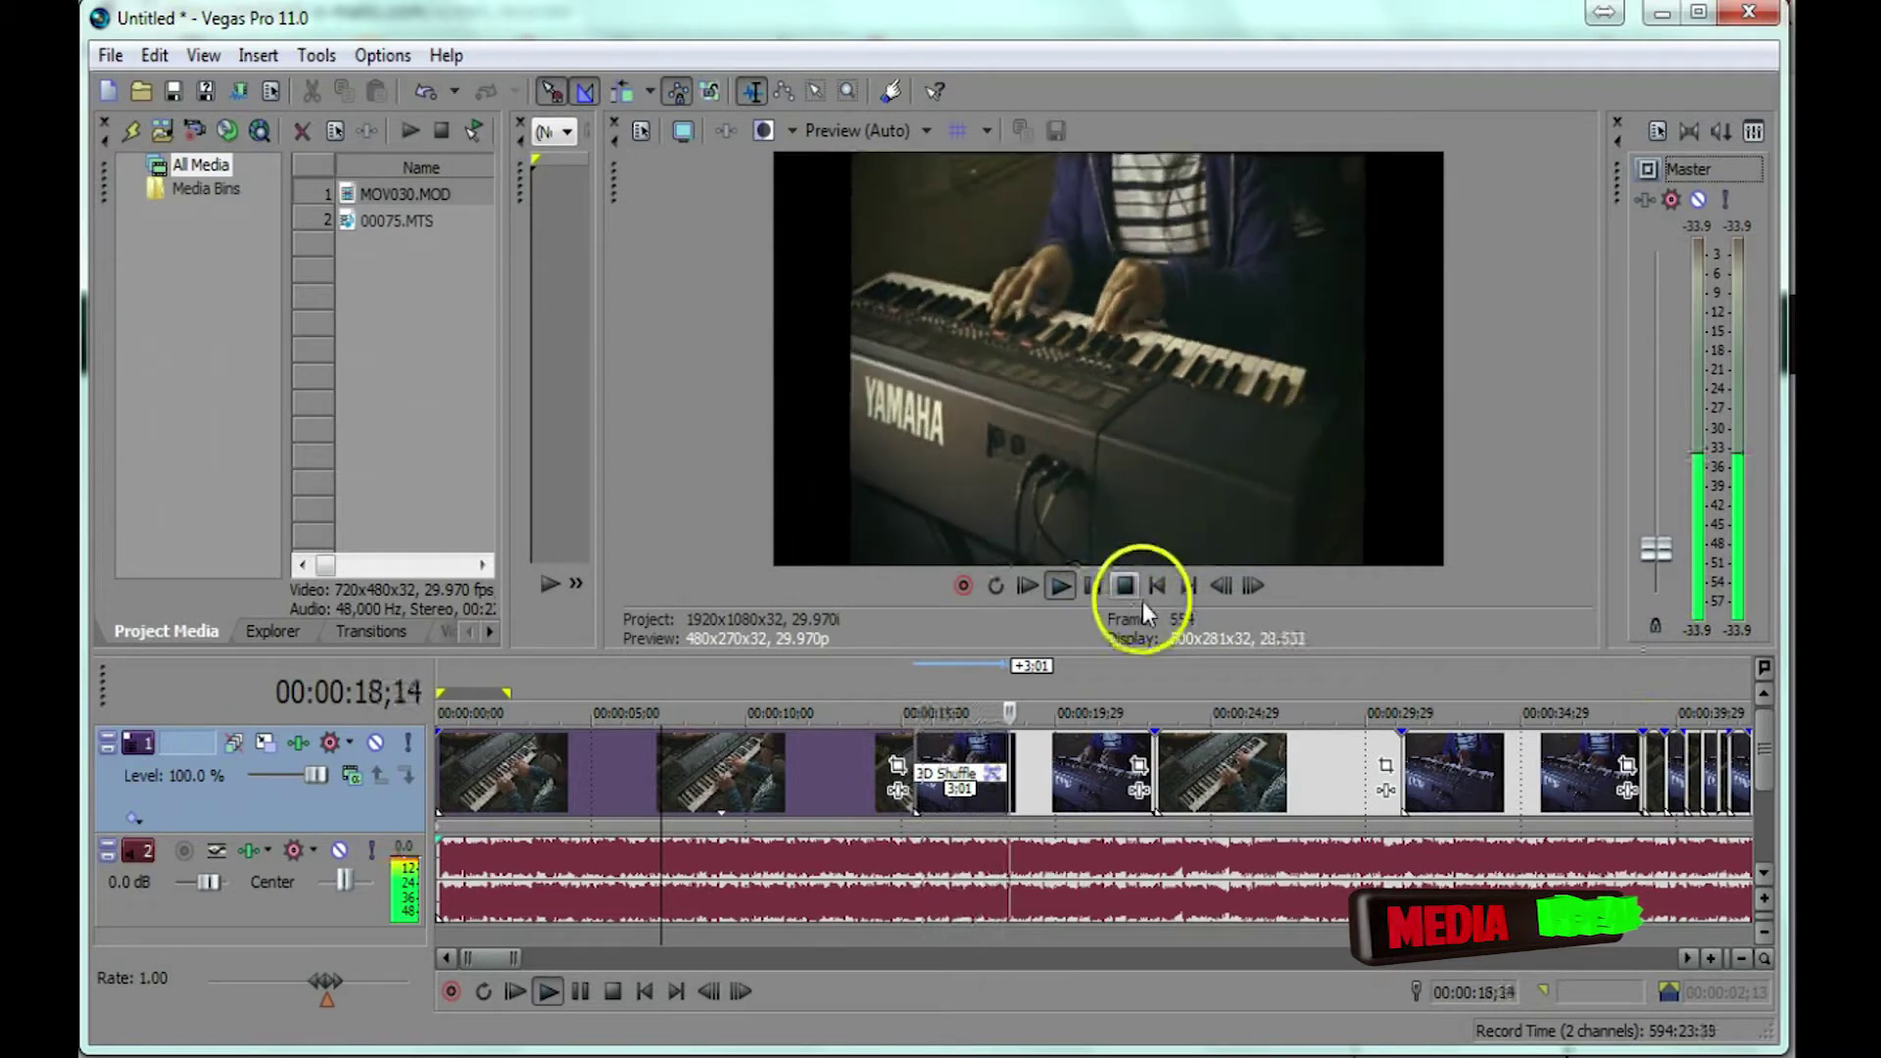
{"action": "left_click", "coordinate": [1093, 585]}
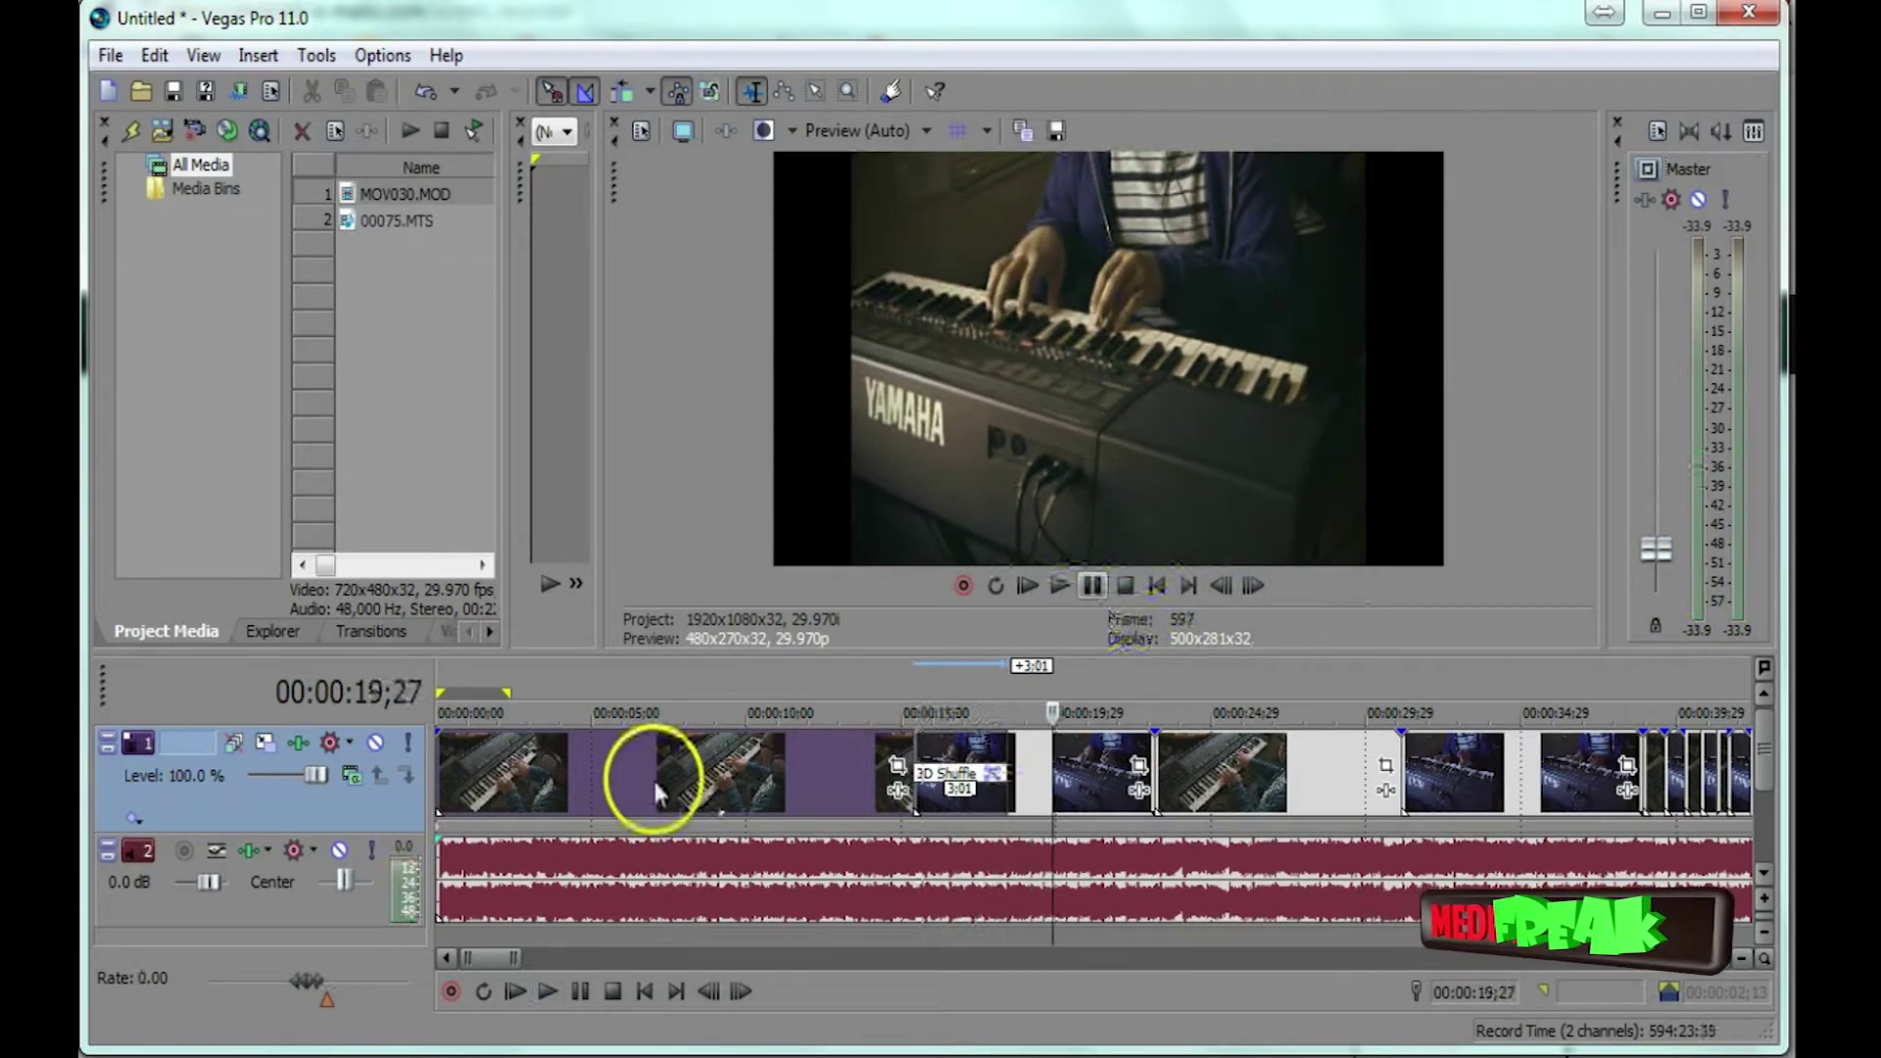
Preview the later camera cuts by playing the timeline from 00:00:30;08 to about 00:00:53.
{"action": "left_click", "coordinate": [707, 705]}
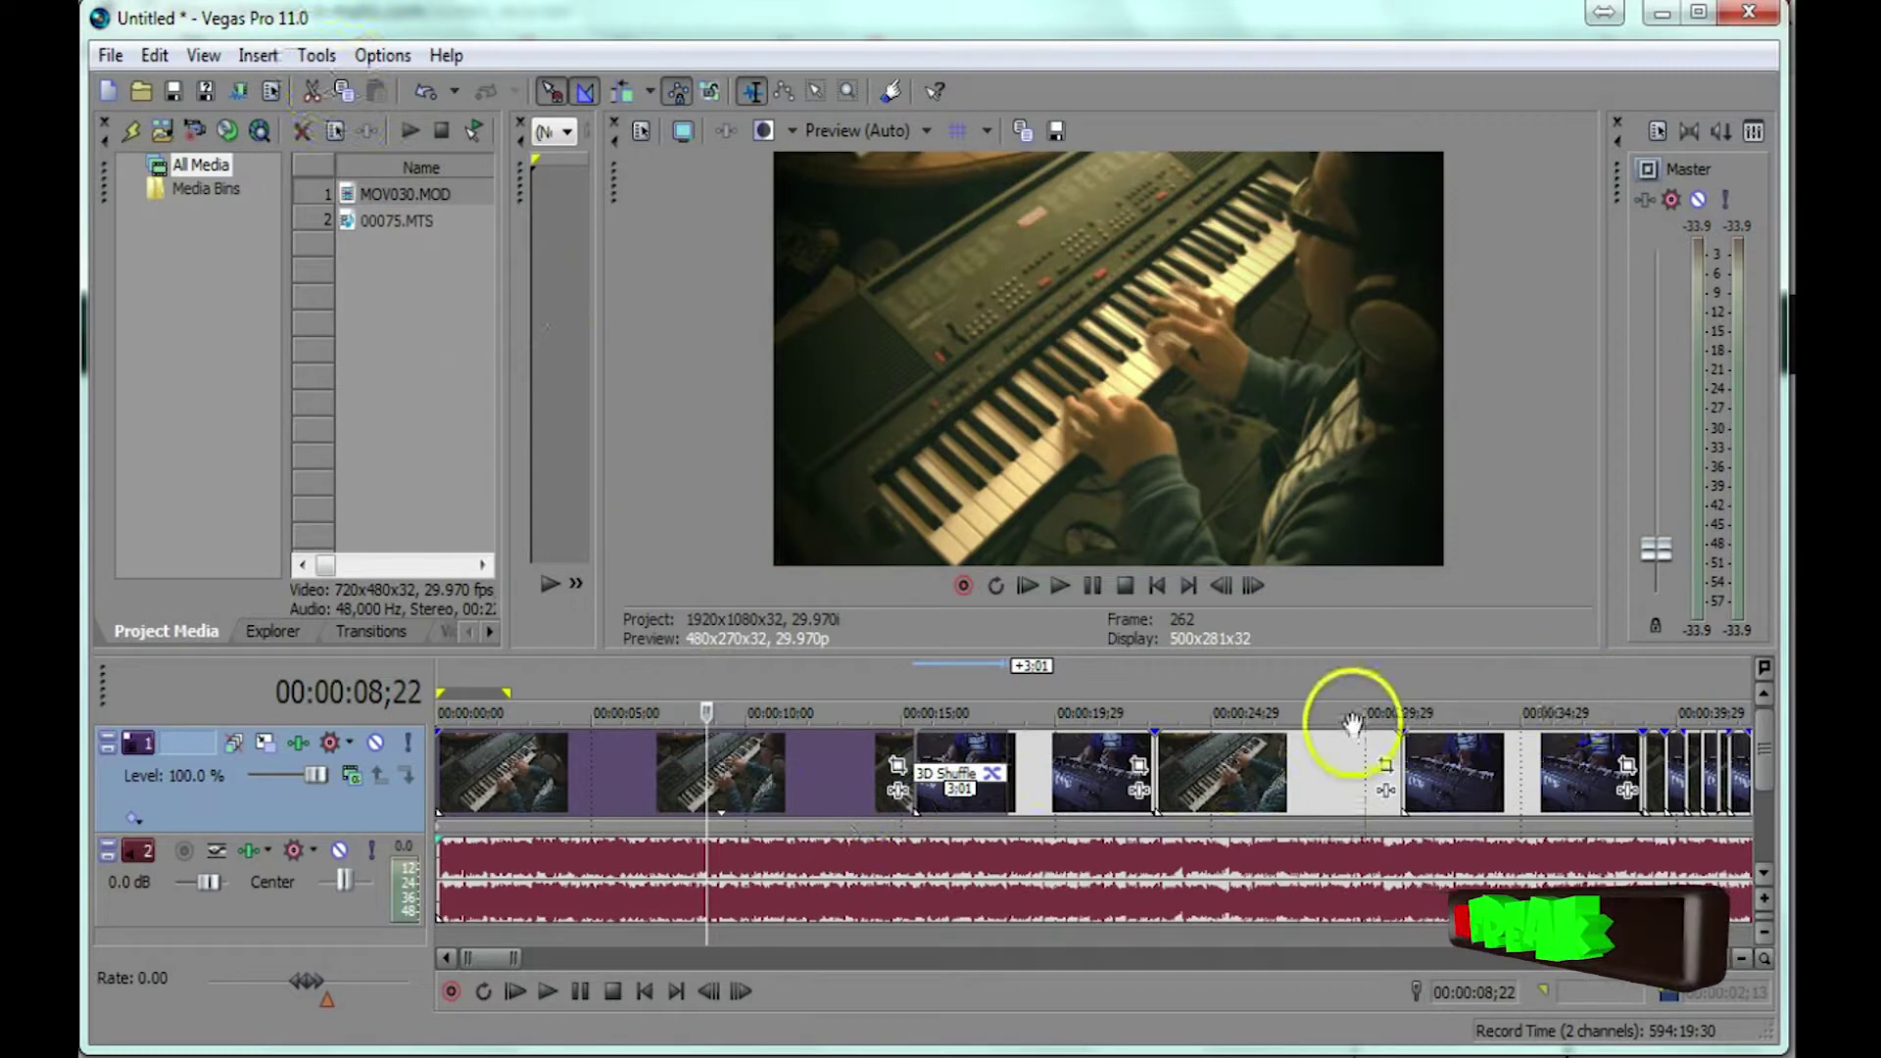
{"action": "left_click", "coordinate": [1373, 686]}
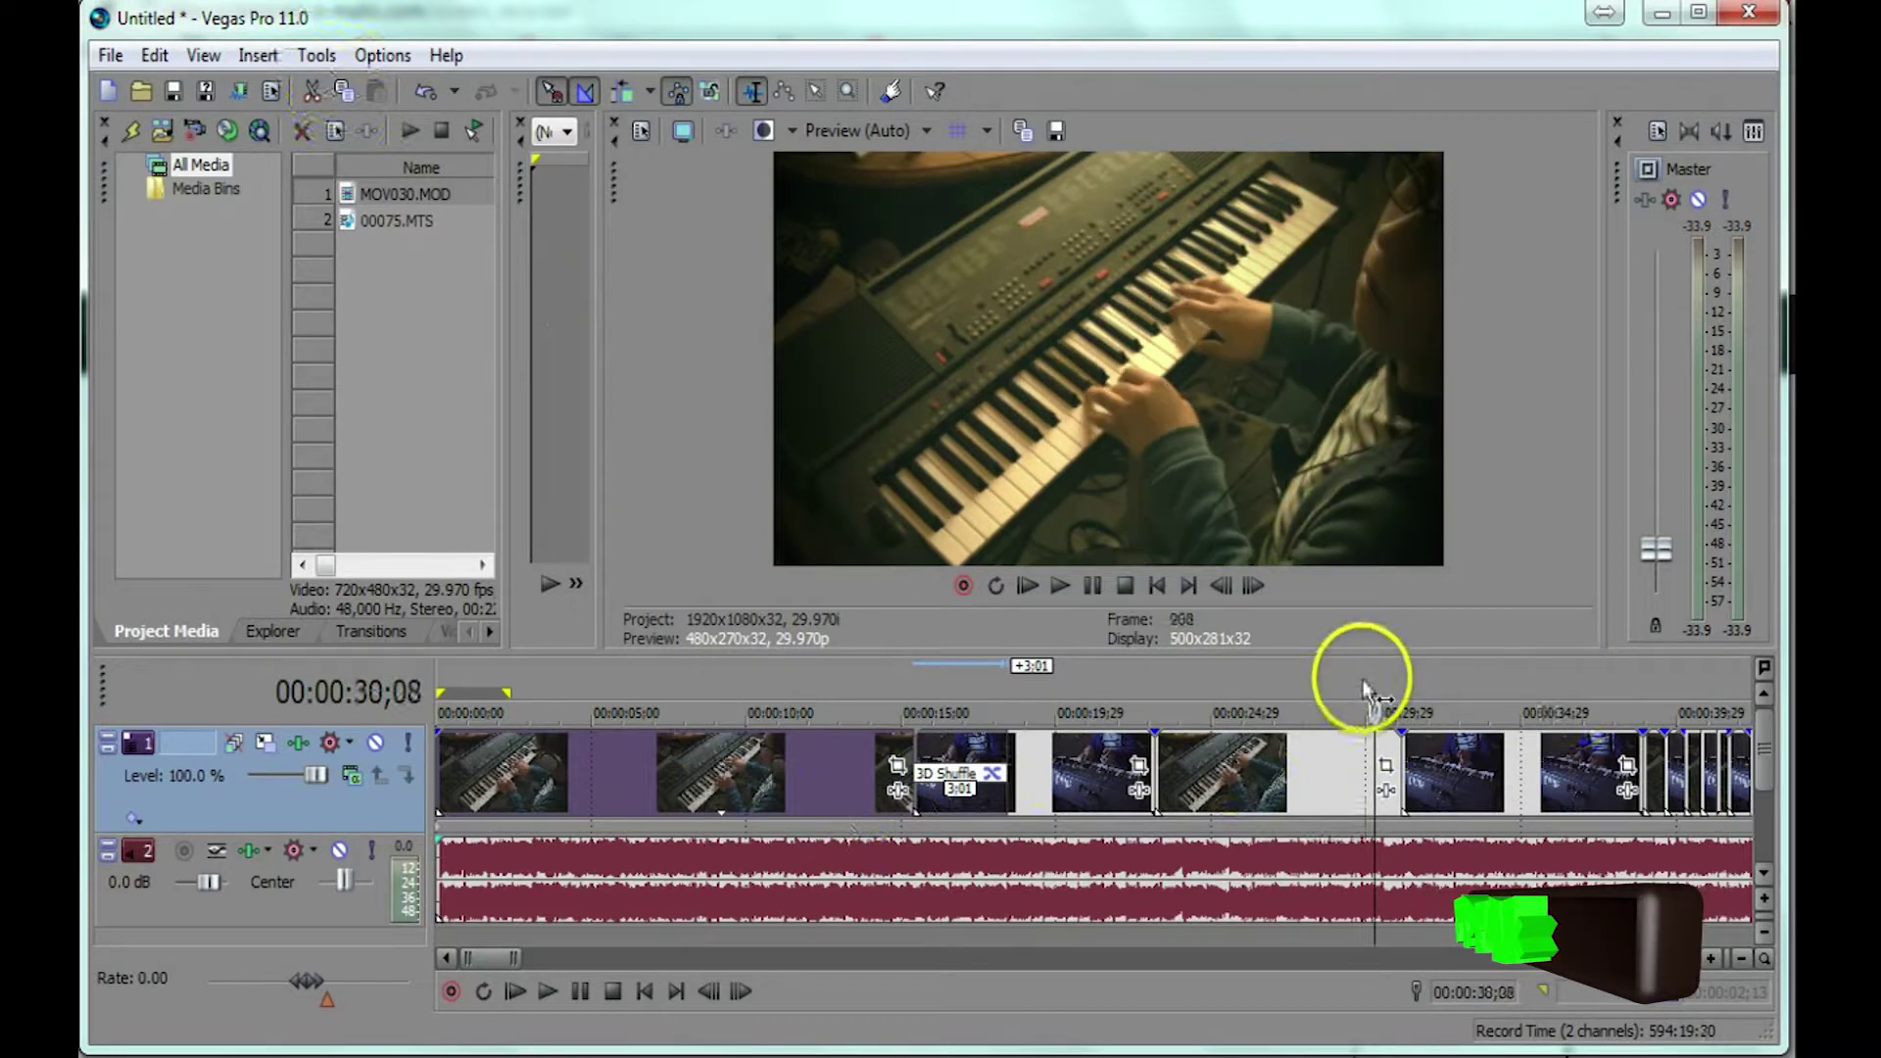
{"action": "left_click", "coordinate": [1061, 586]}
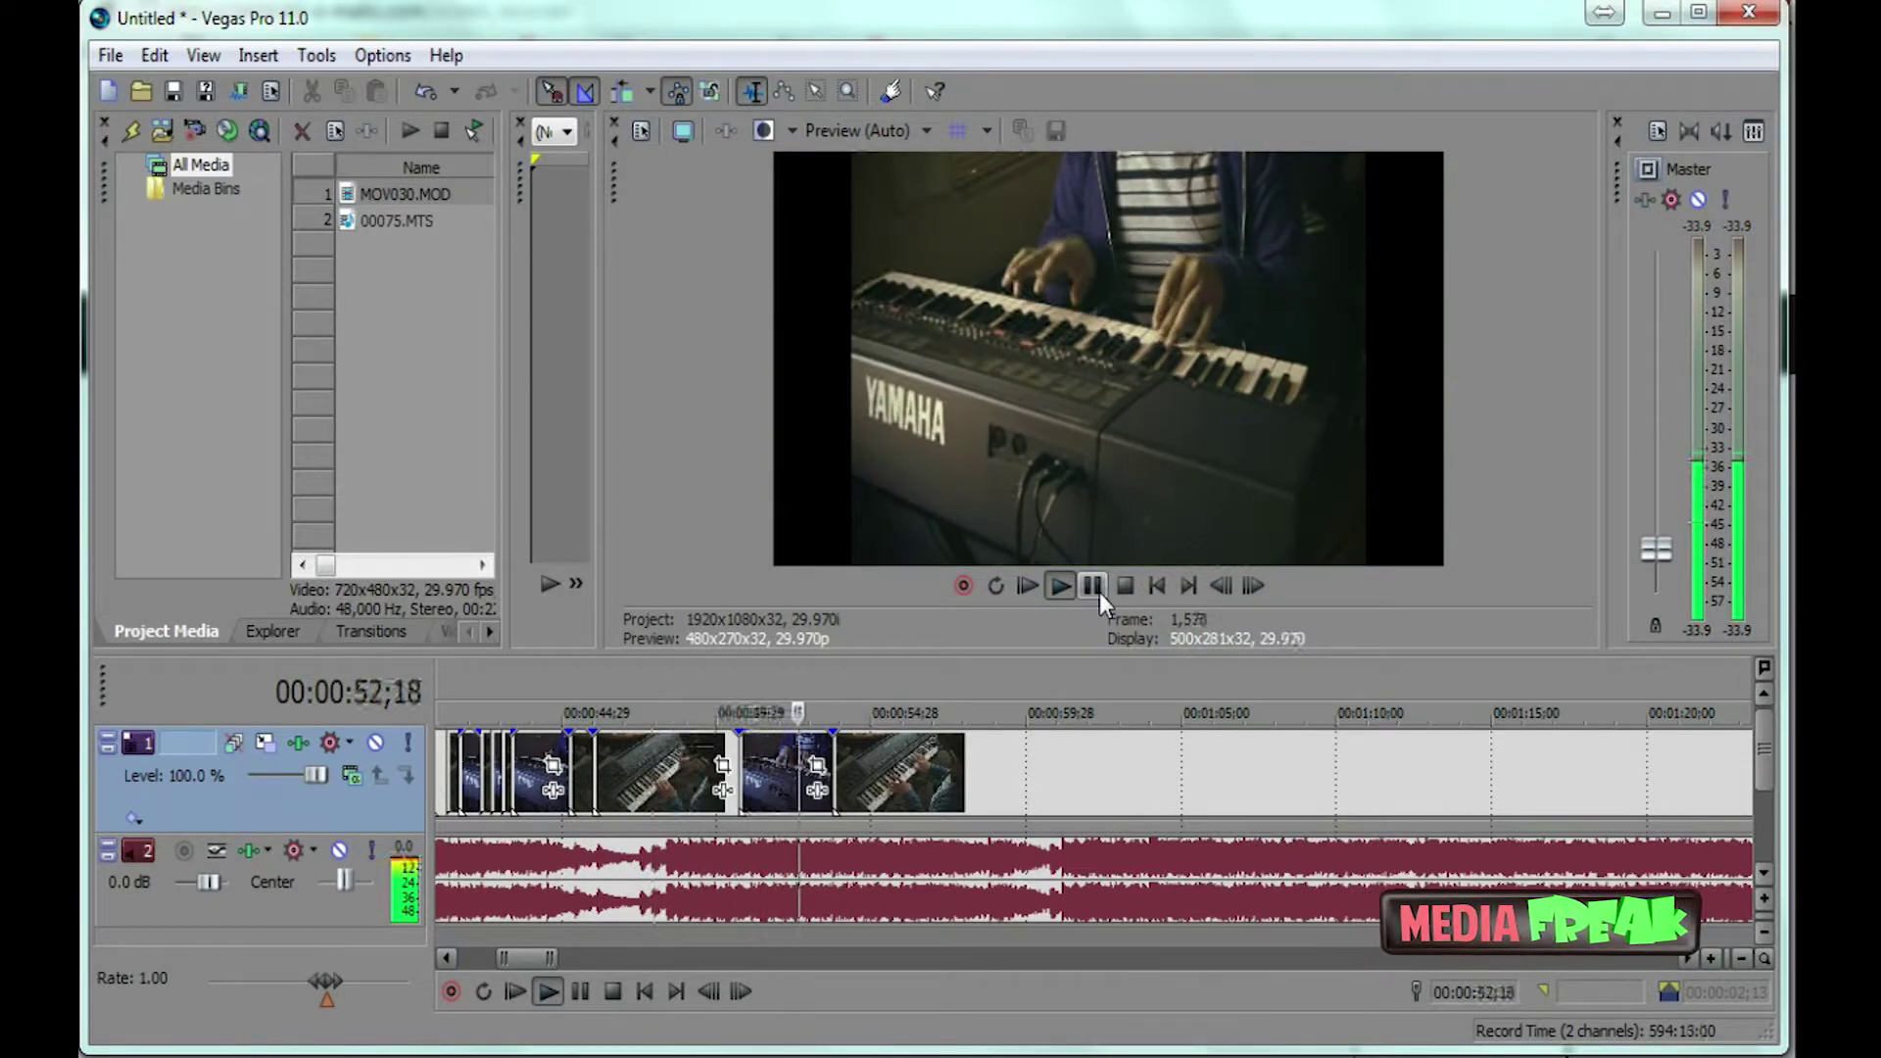
{"action": "left_click", "coordinate": [1100, 592]}
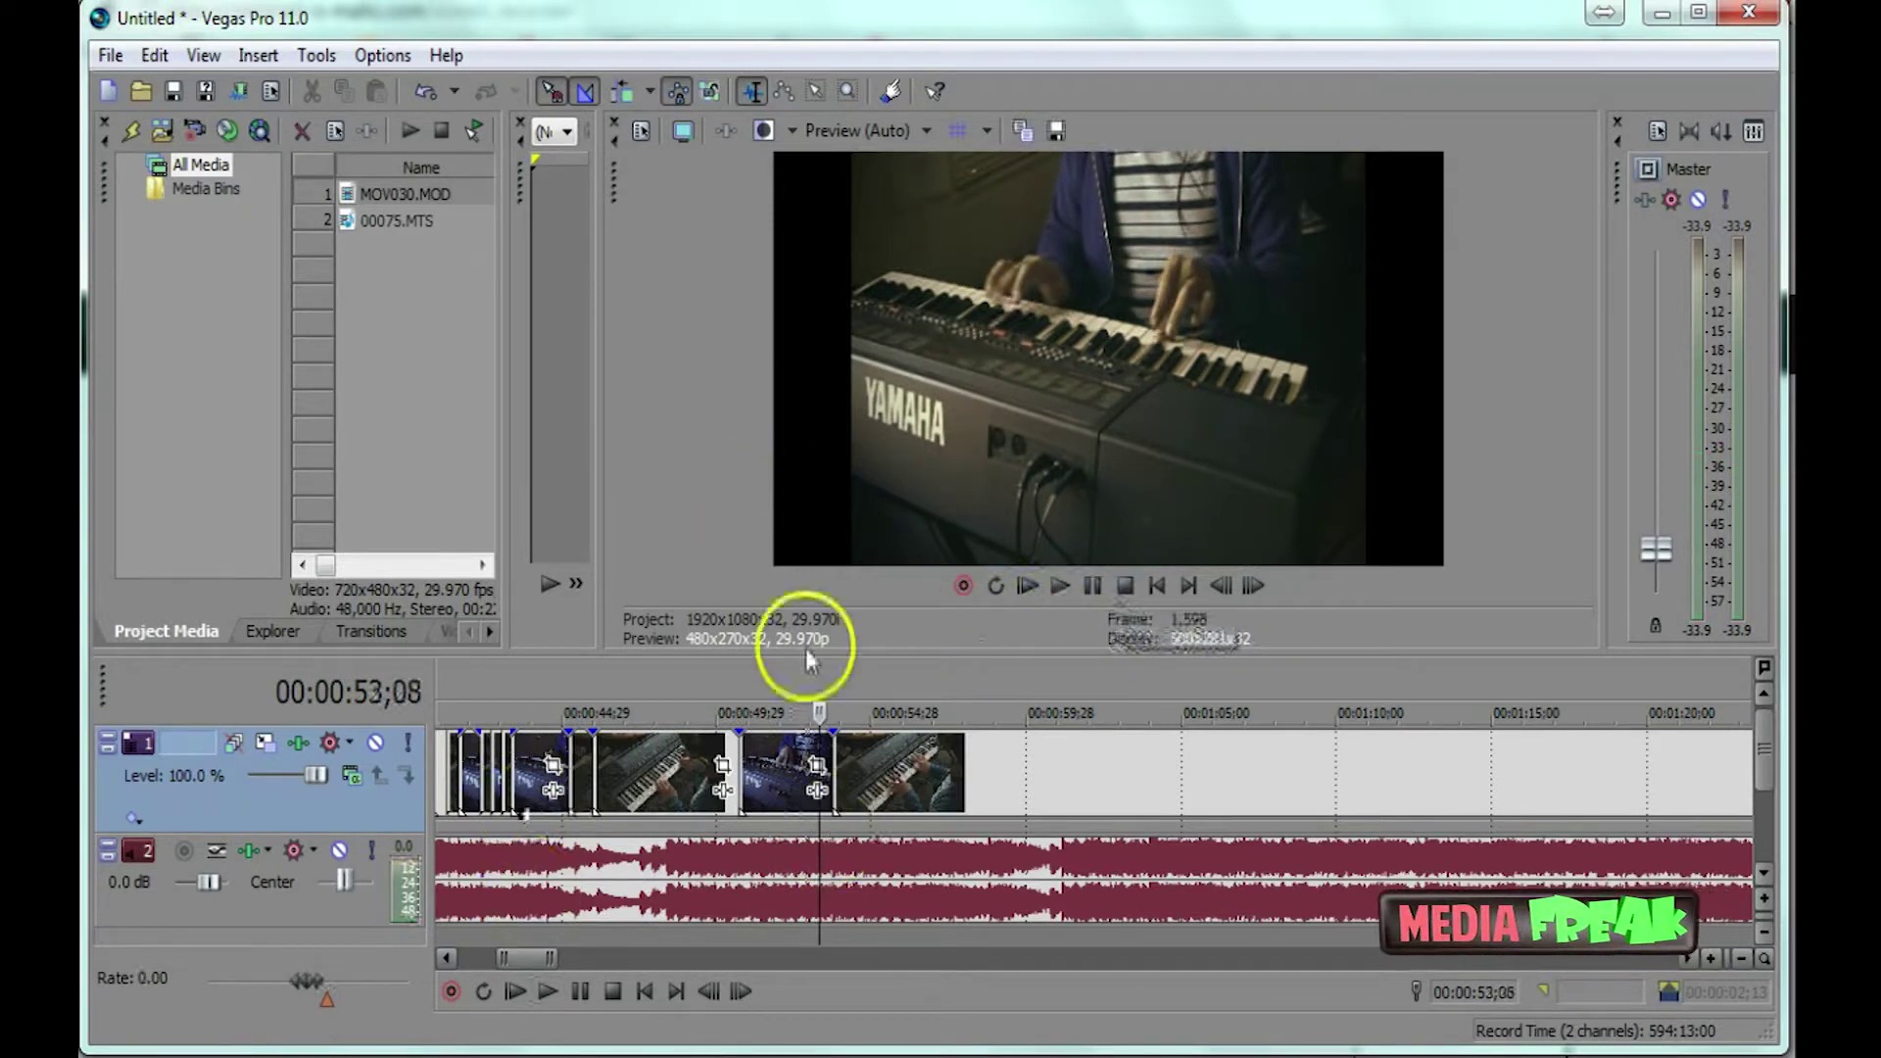
Create a new project with the HD 1080-60i template, saving the current project as "ds".
{"action": "left_click", "coordinate": [112, 55]}
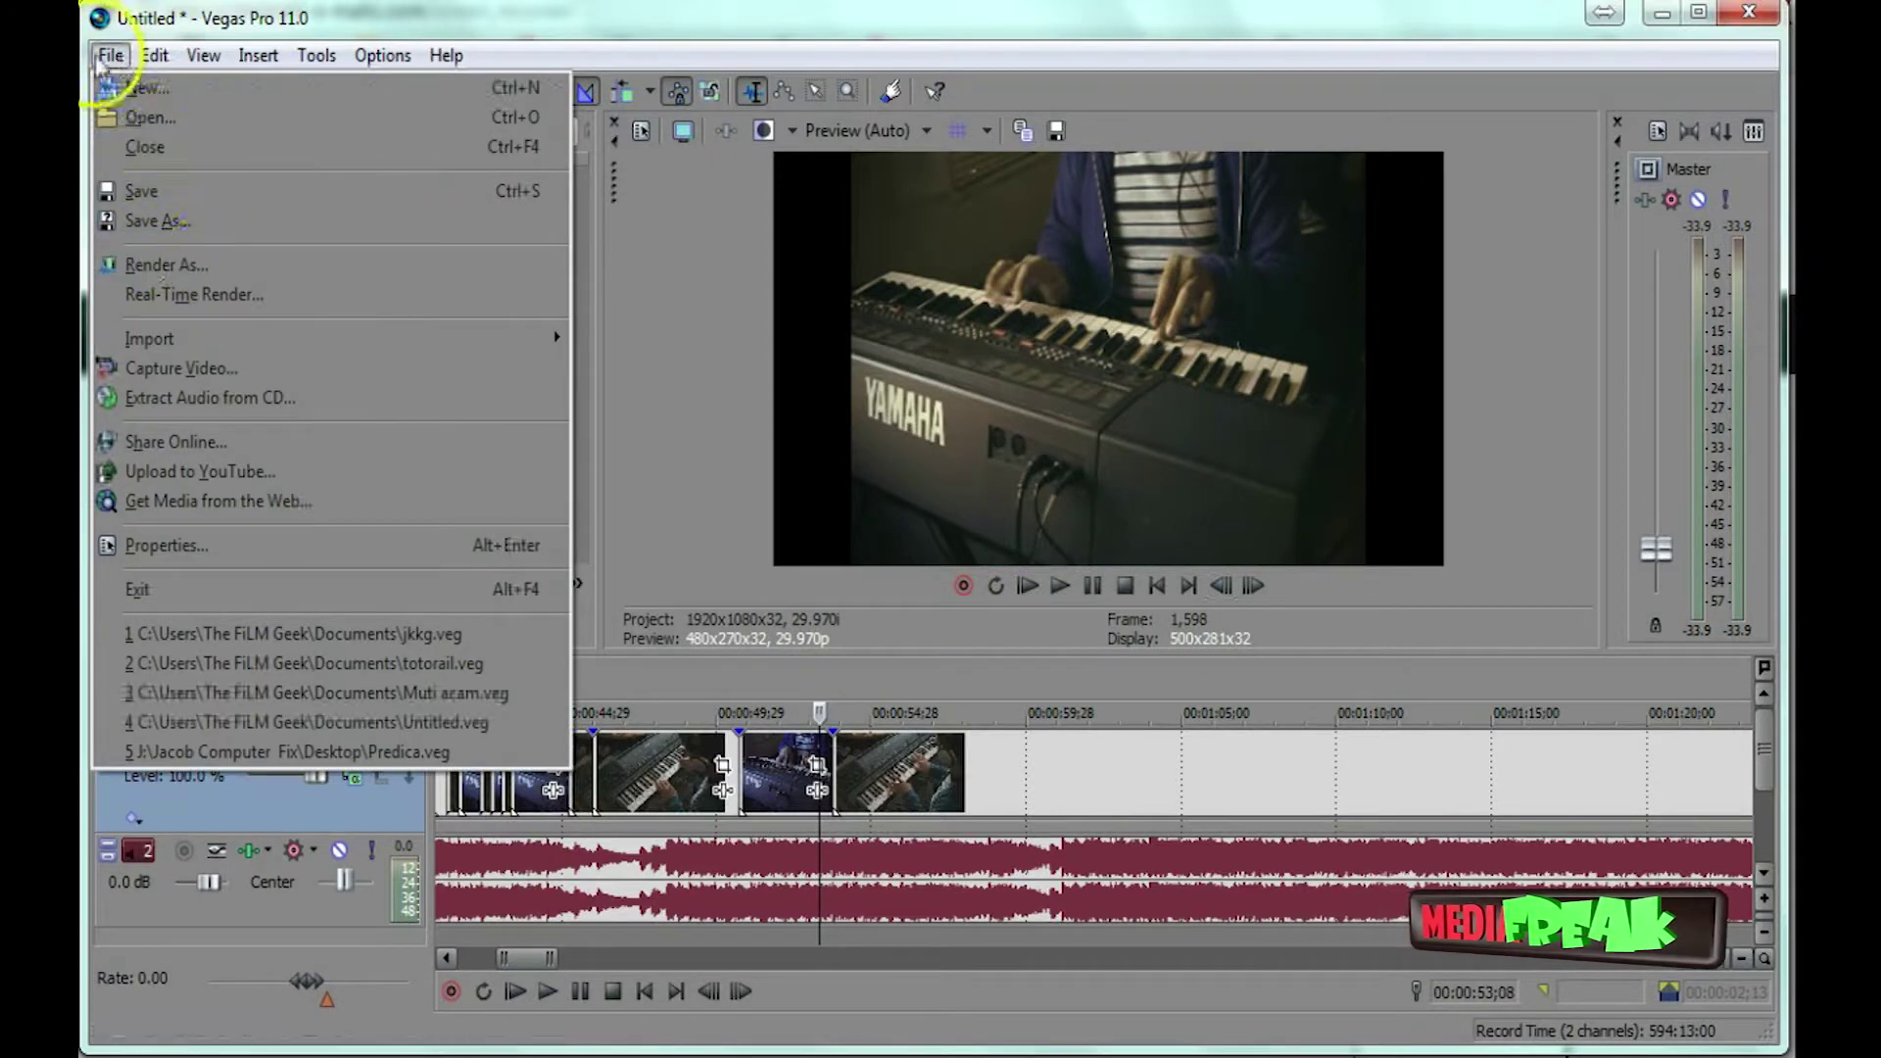
{"action": "left_click", "coordinate": [143, 91]}
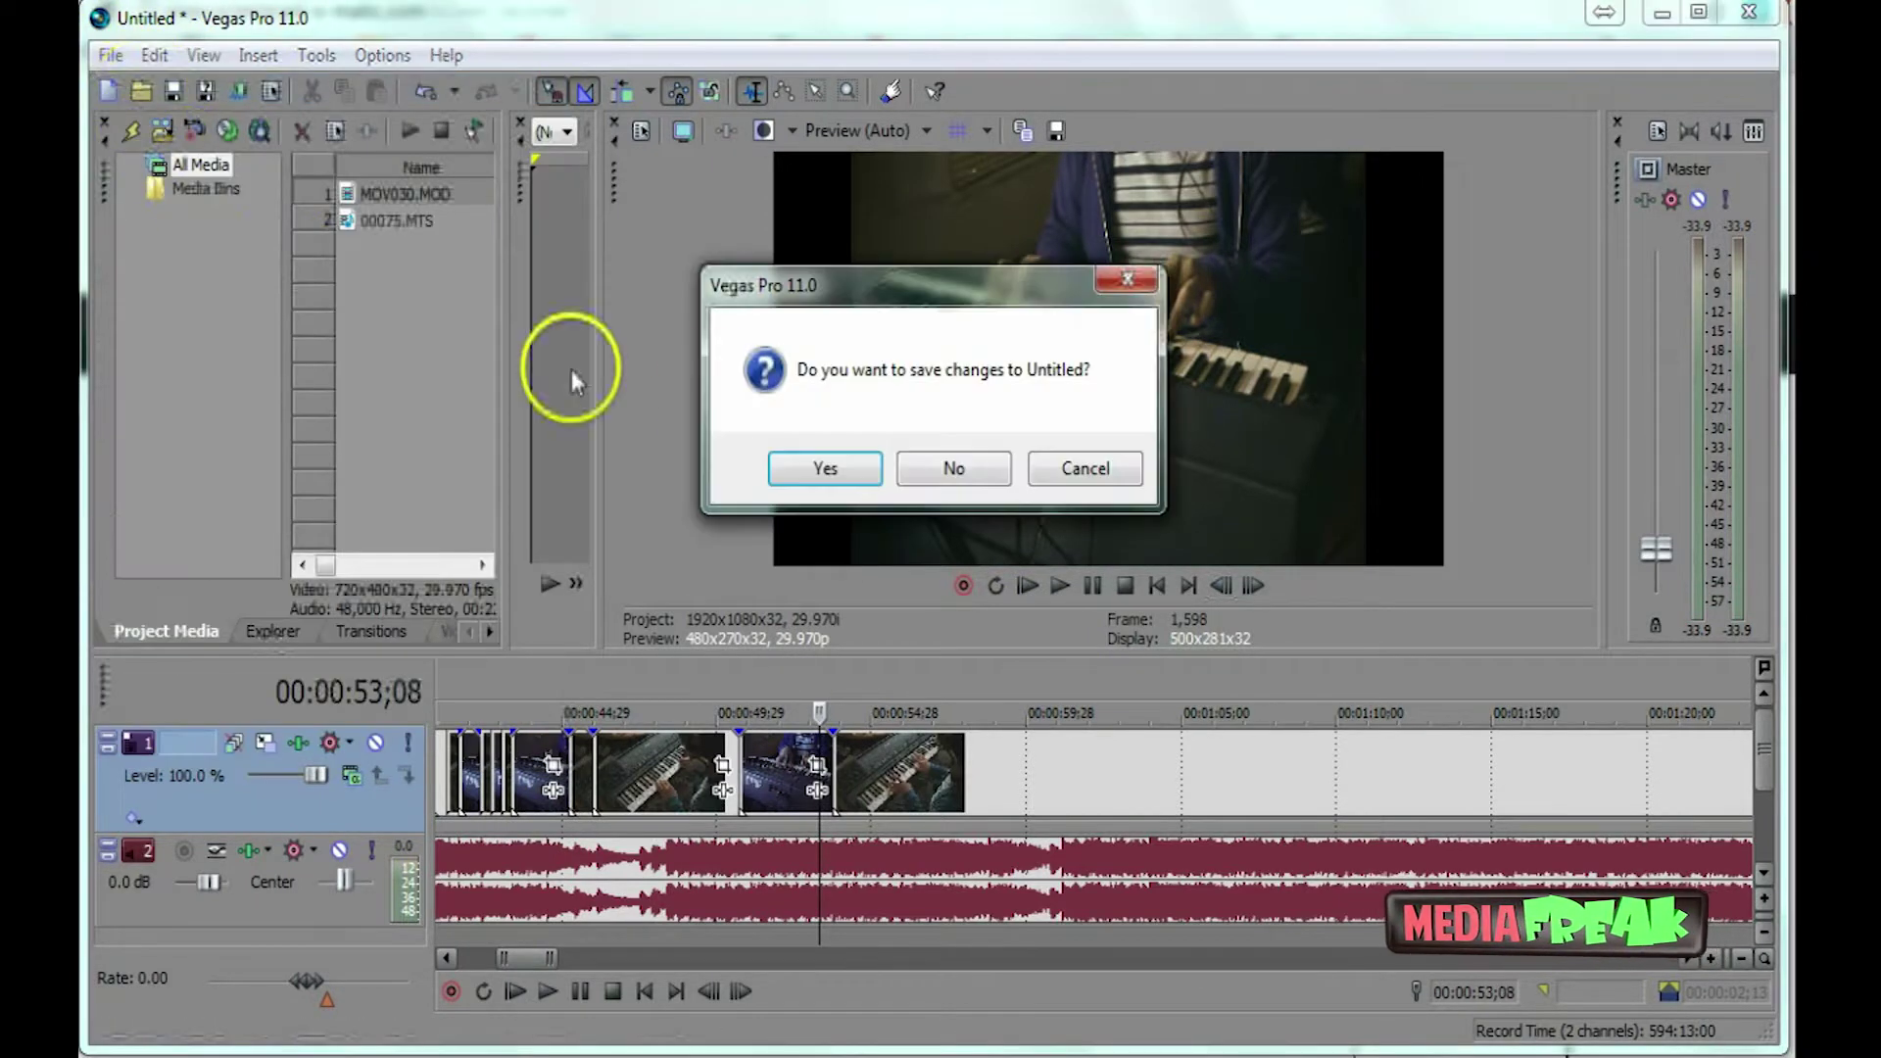
{"action": "left_click", "coordinate": [829, 469]}
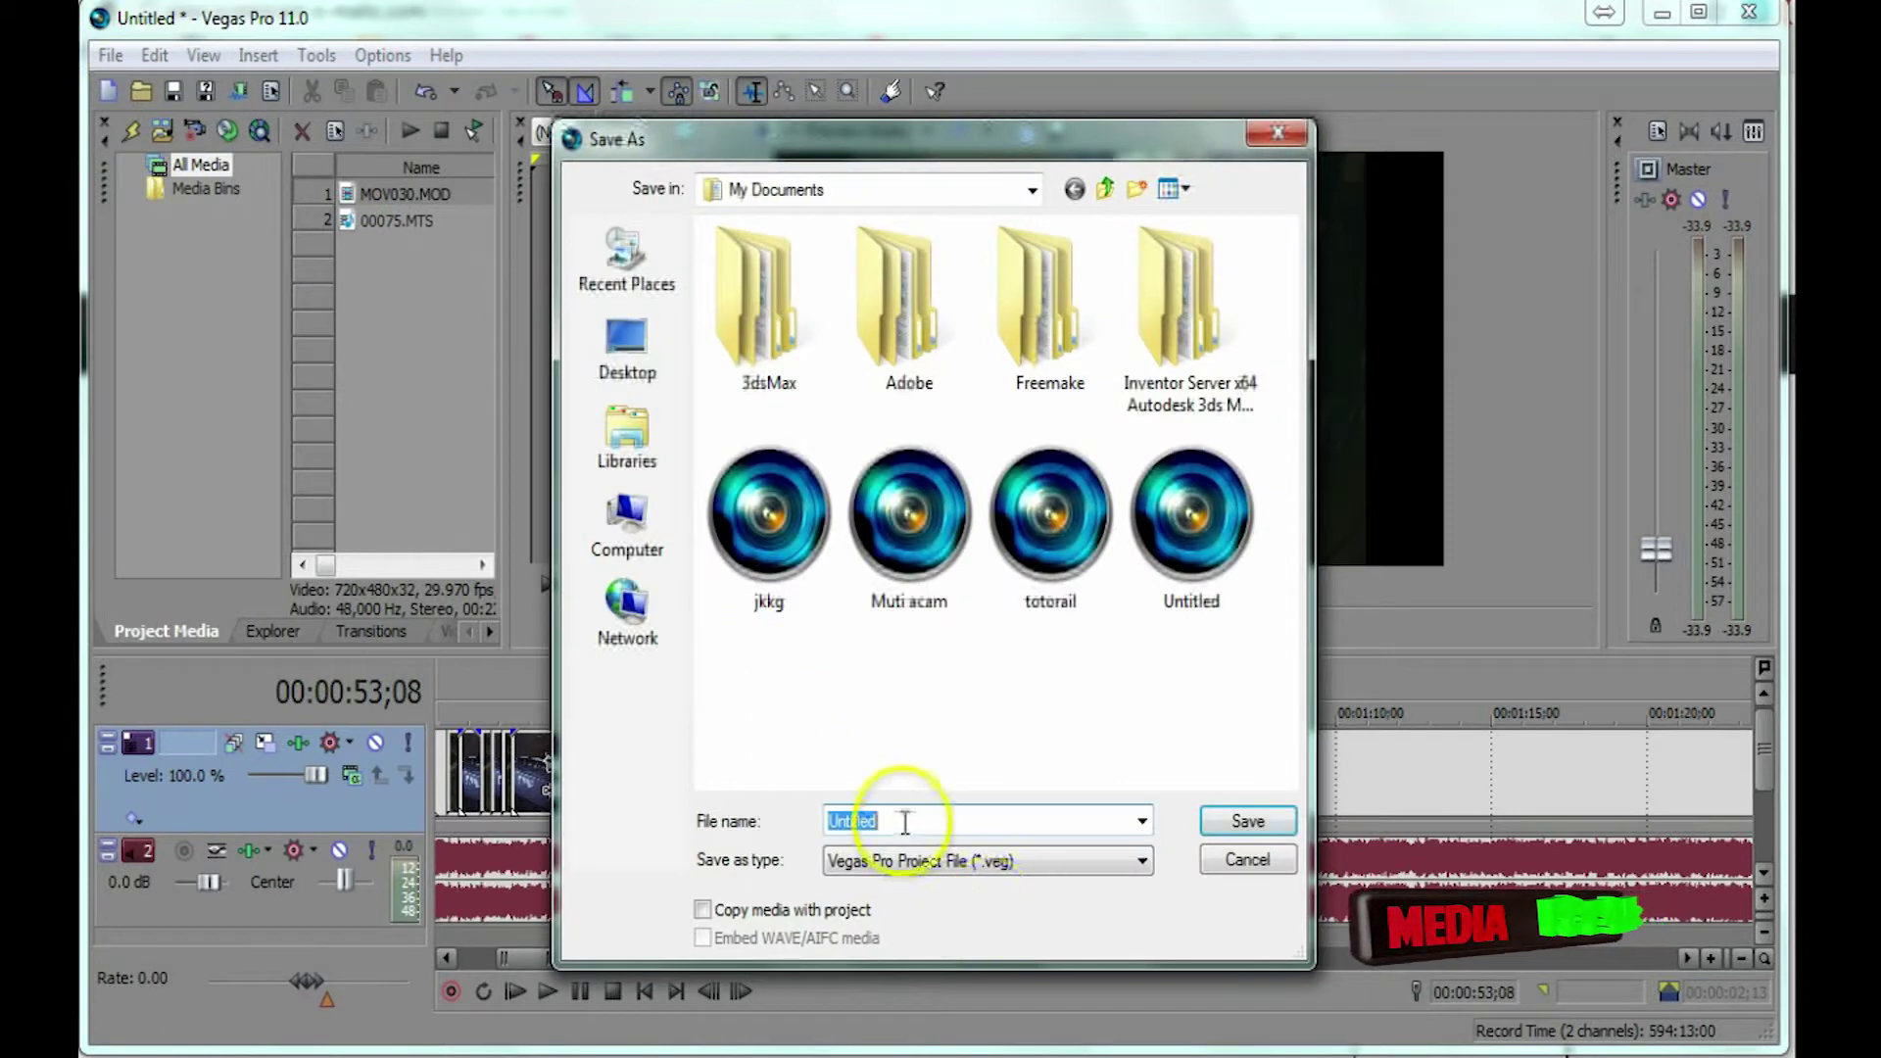
{"action": "type", "text": "ds"}
{"action": "left_click", "coordinate": [1232, 828]}
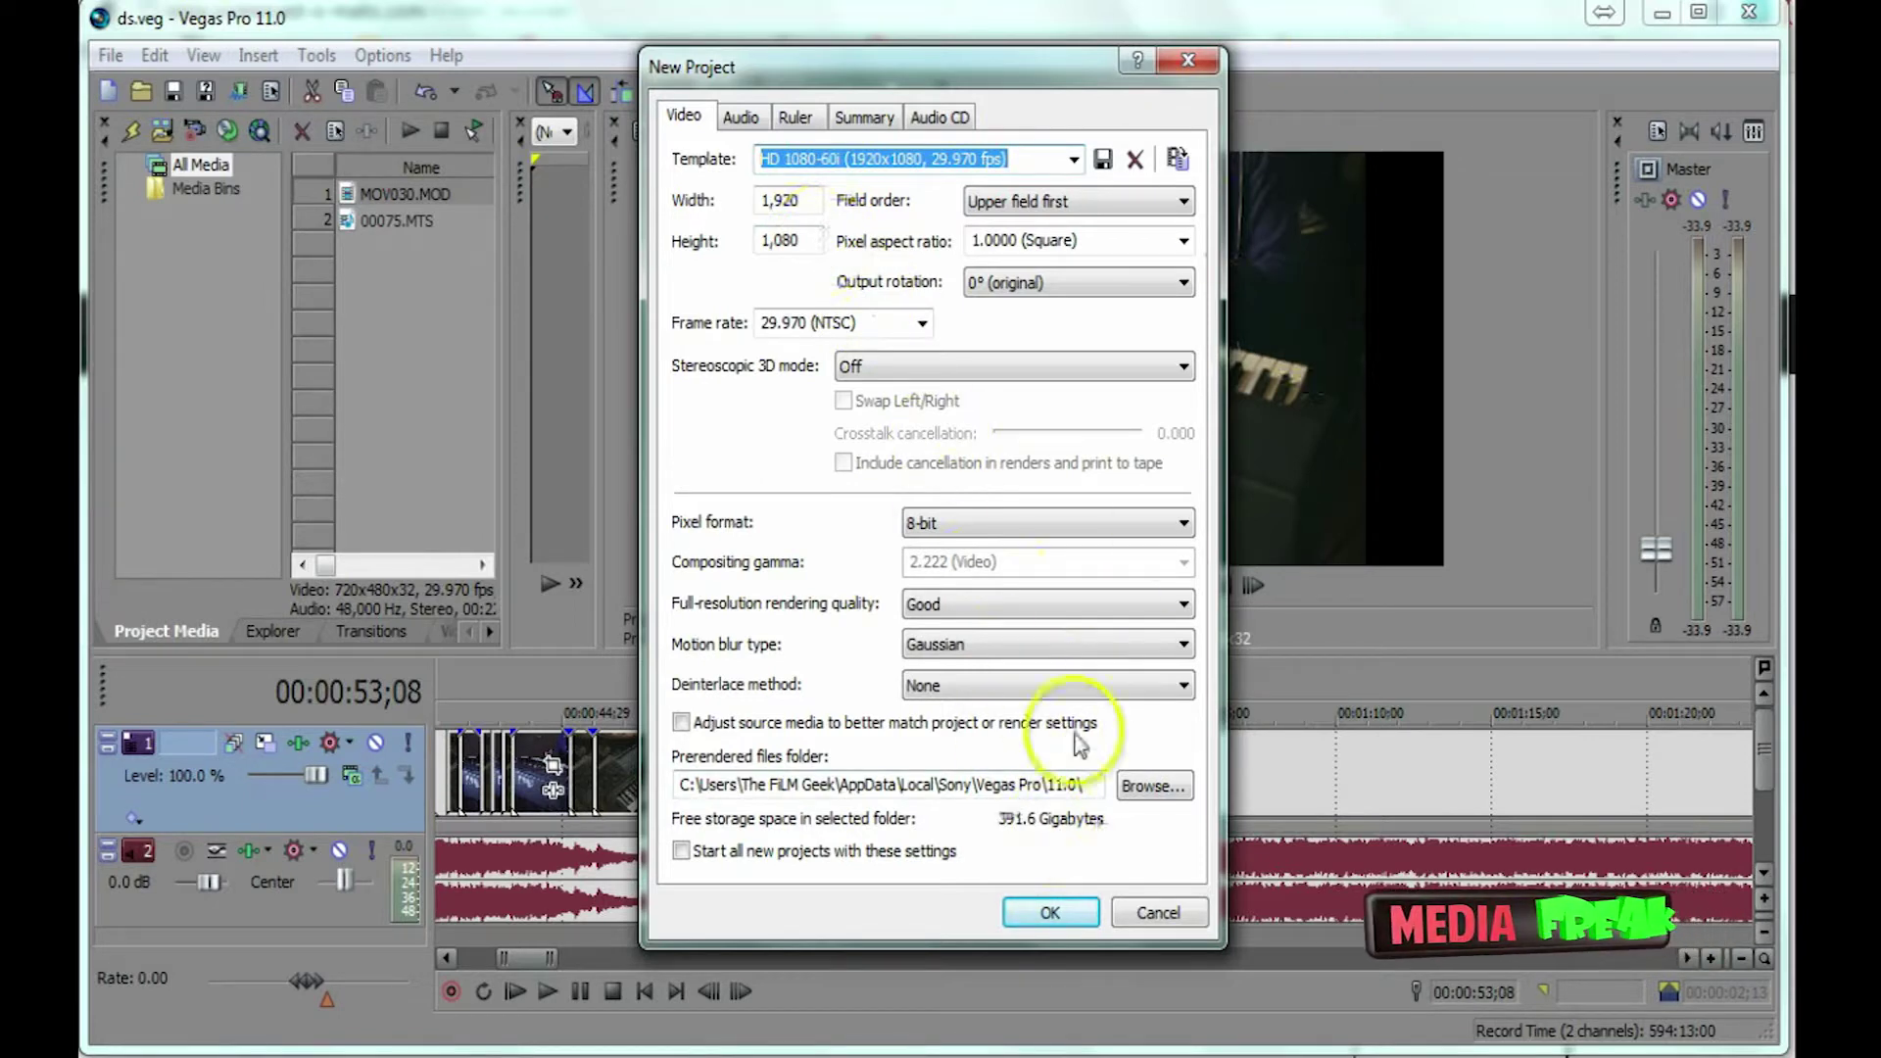
{"action": "left_click", "coordinate": [1045, 913]}
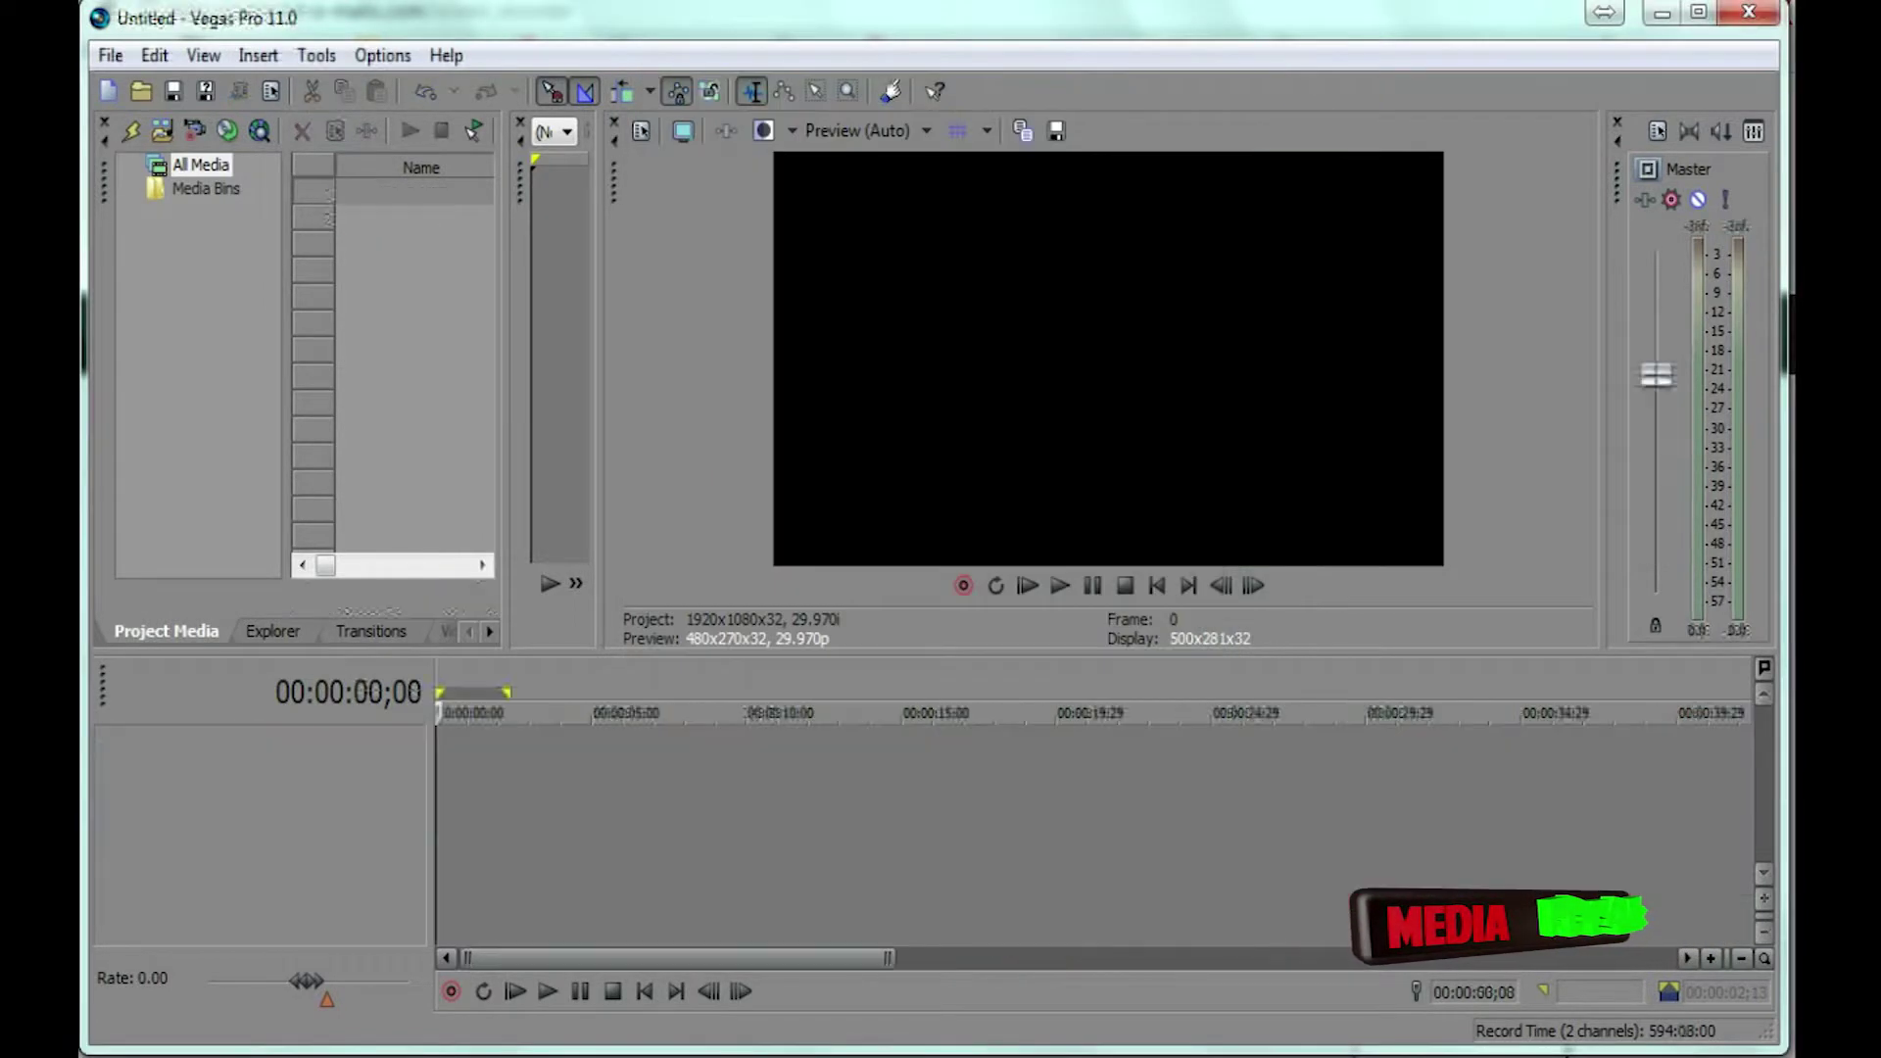
Import MOV030.MOD and 00075.MTS together into the project media, with the file filter set to All Files.
{"action": "left_click", "coordinate": [111, 55]}
{"action": "mouse_move", "coordinate": [549, 337]}
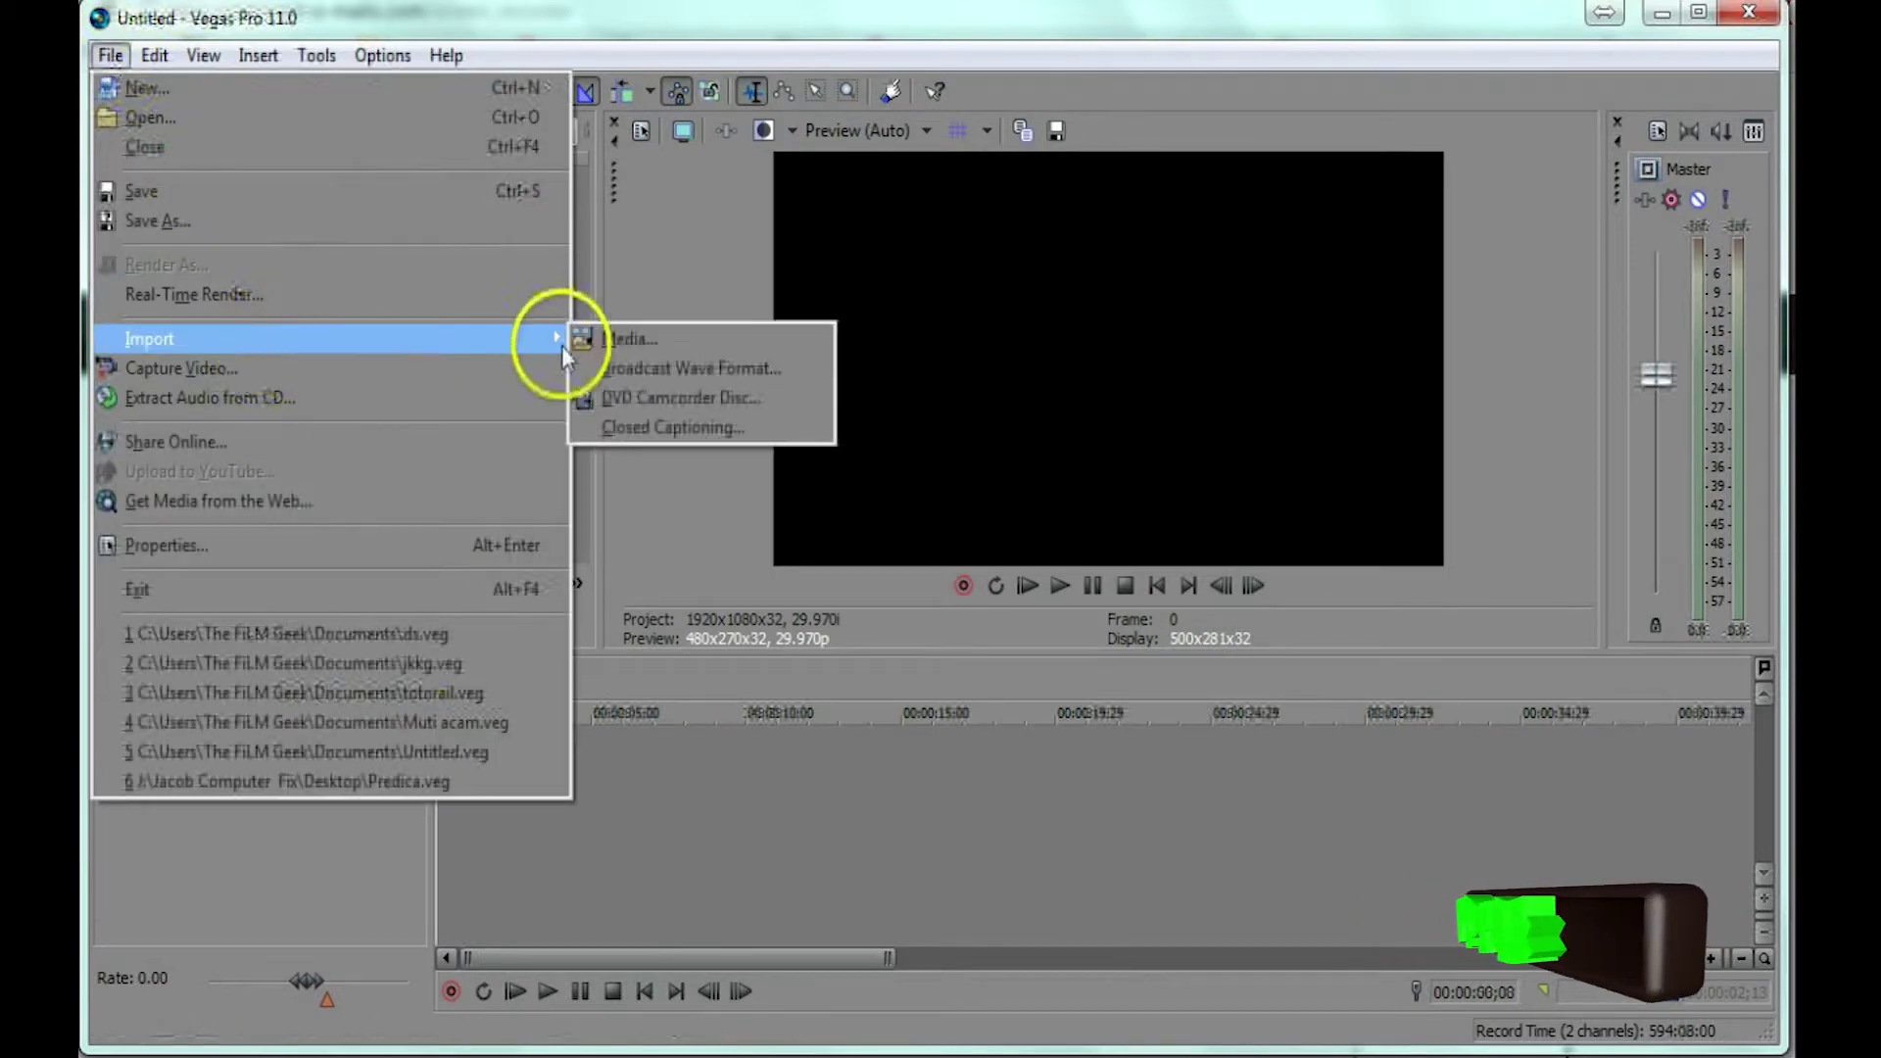
{"action": "left_click", "coordinate": [627, 340]}
{"action": "left_click_drag", "start_coordinate": [1287, 314], "coordinate": [1290, 419]}
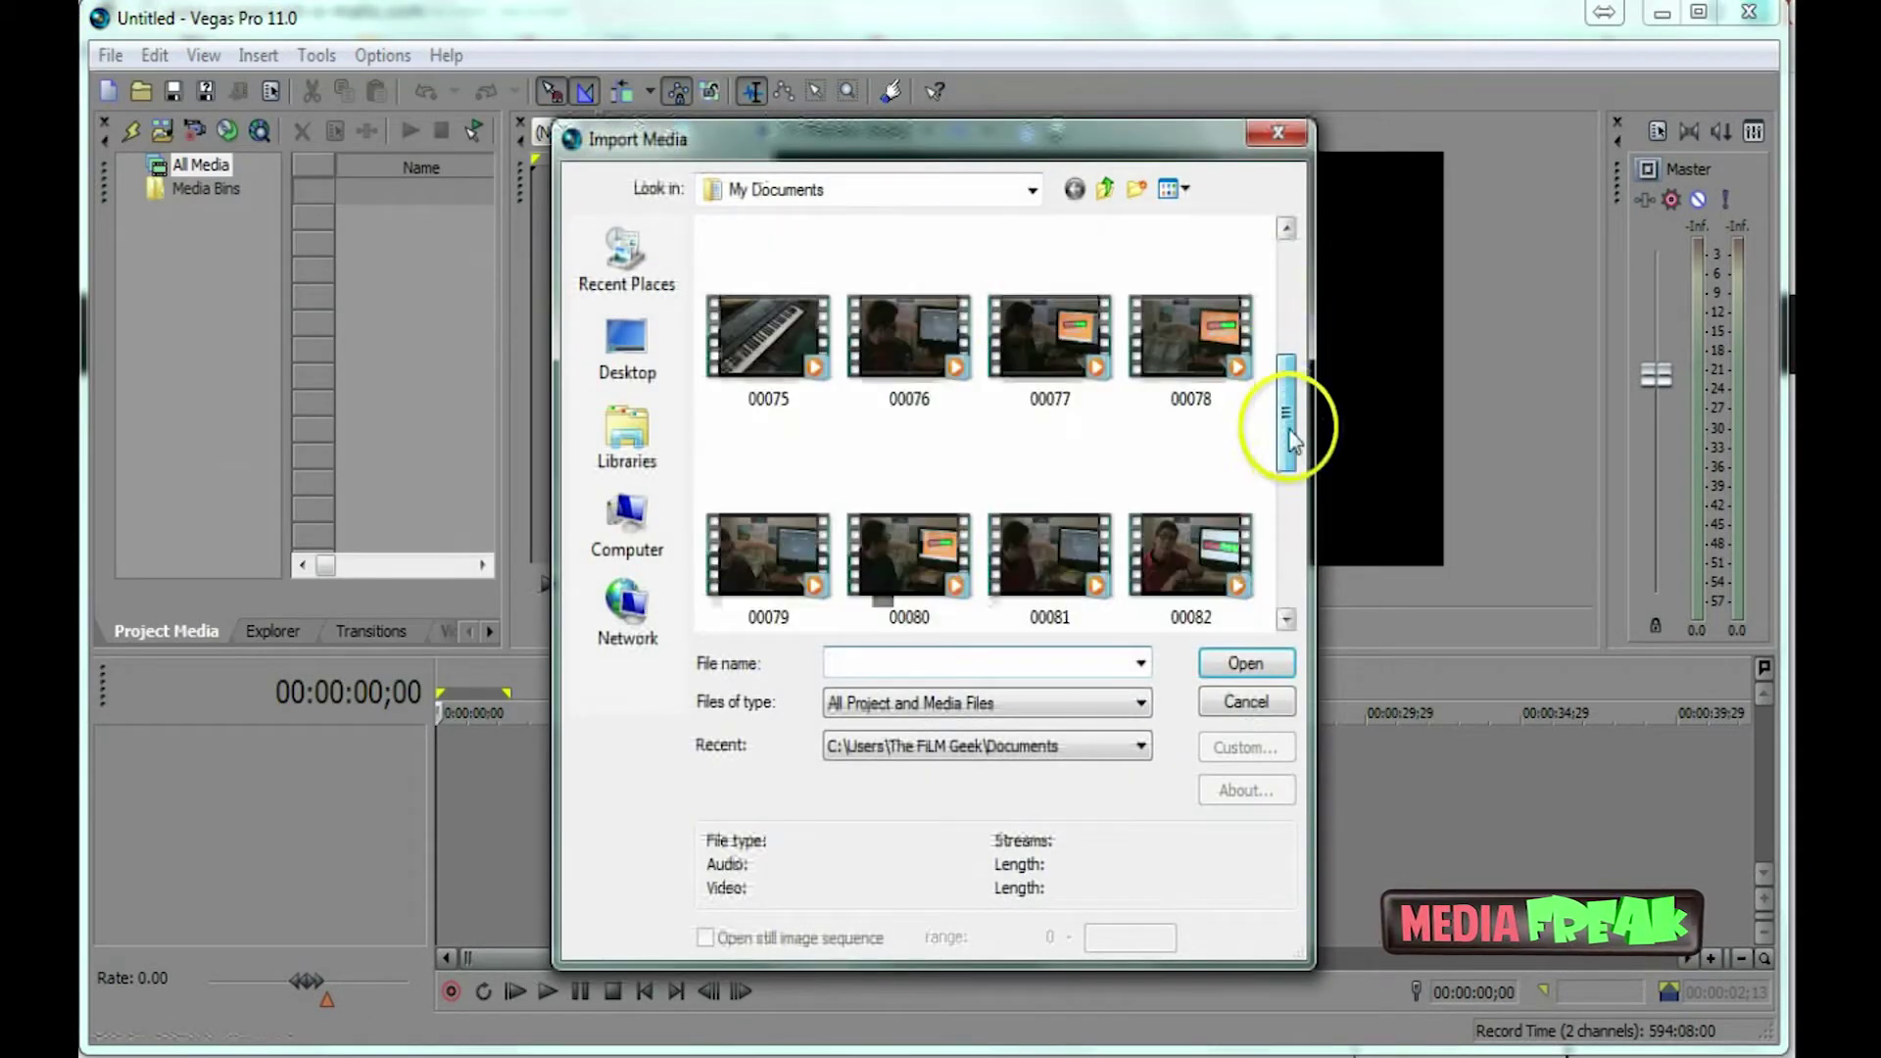
{"action": "left_click", "coordinate": [1082, 708]}
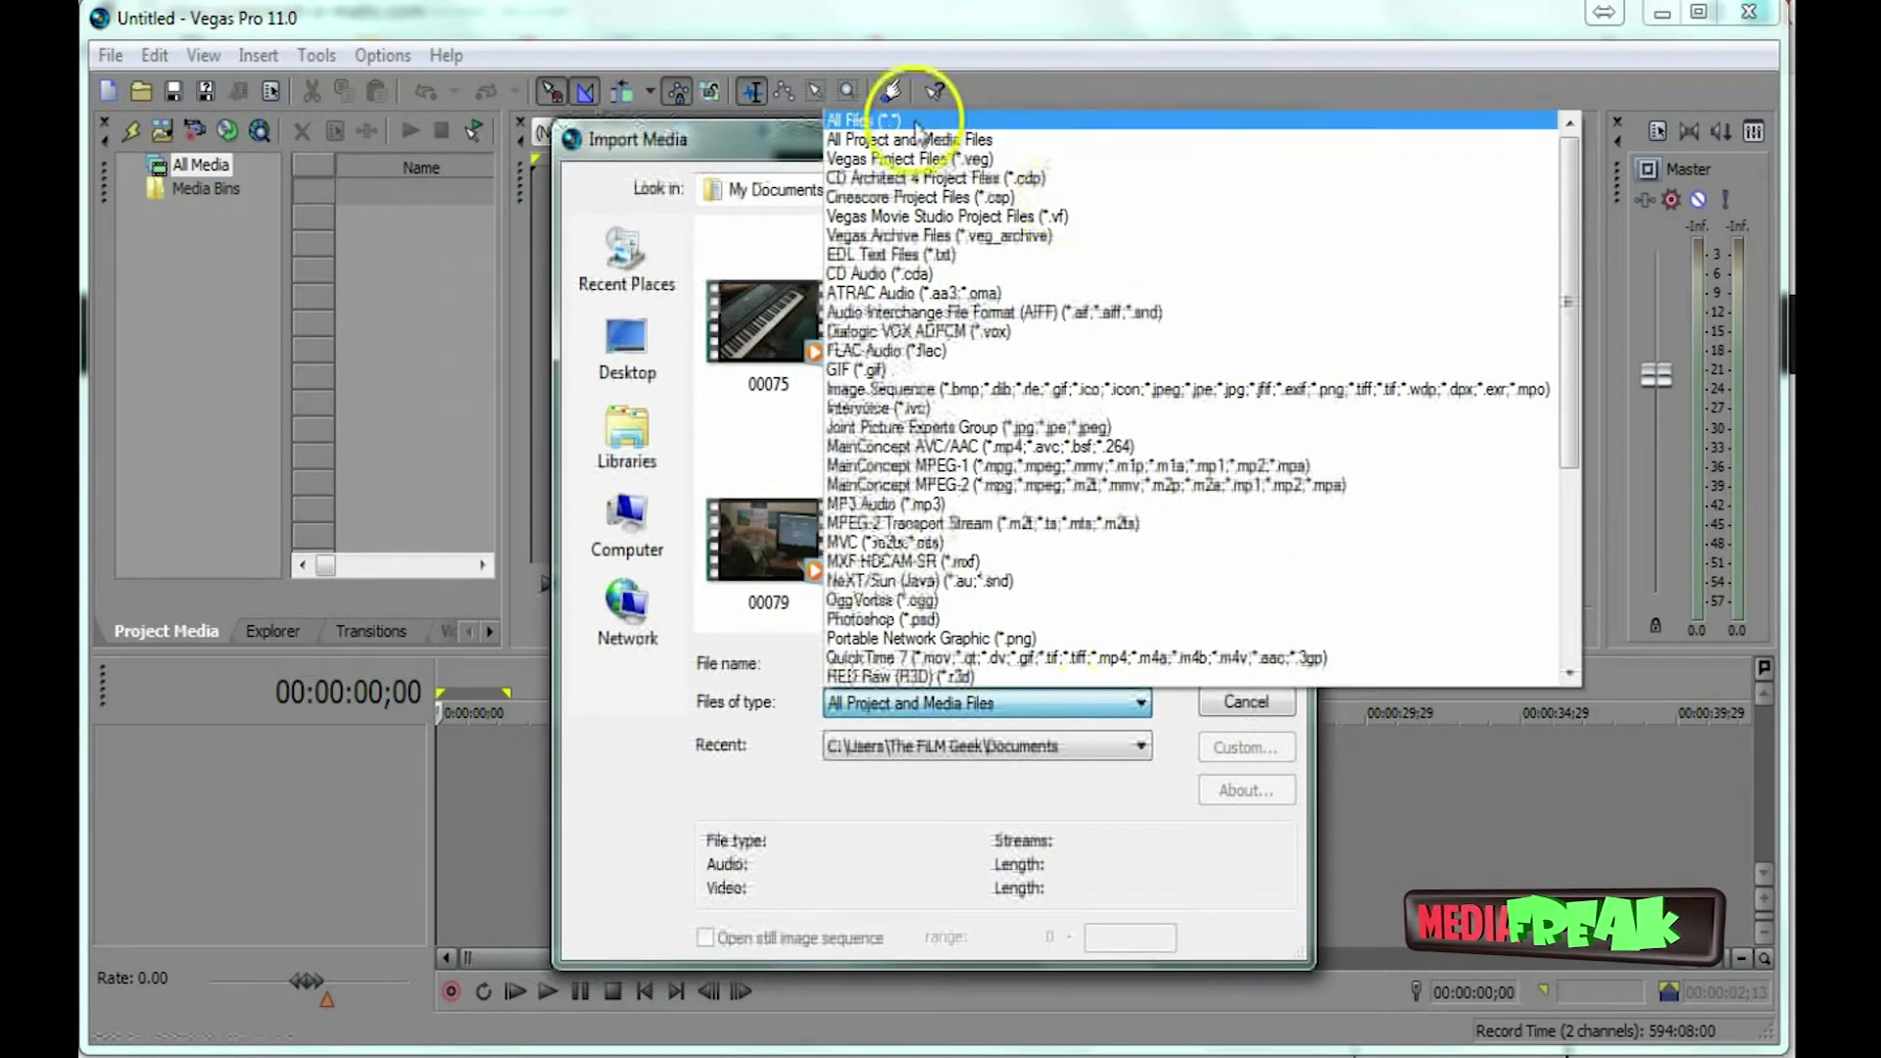
{"action": "left_click", "coordinate": [932, 86]}
{"action": "mouse_move", "coordinate": [1288, 384]}
{"action": "left_mouse_down"}
{"action": "mouse_move", "coordinate": [1295, 542]}
{"action": "mouse_move", "coordinate": [1283, 390]}
{"action": "left_mouse_up"}
{"action": "left_click", "coordinate": [1218, 433]}
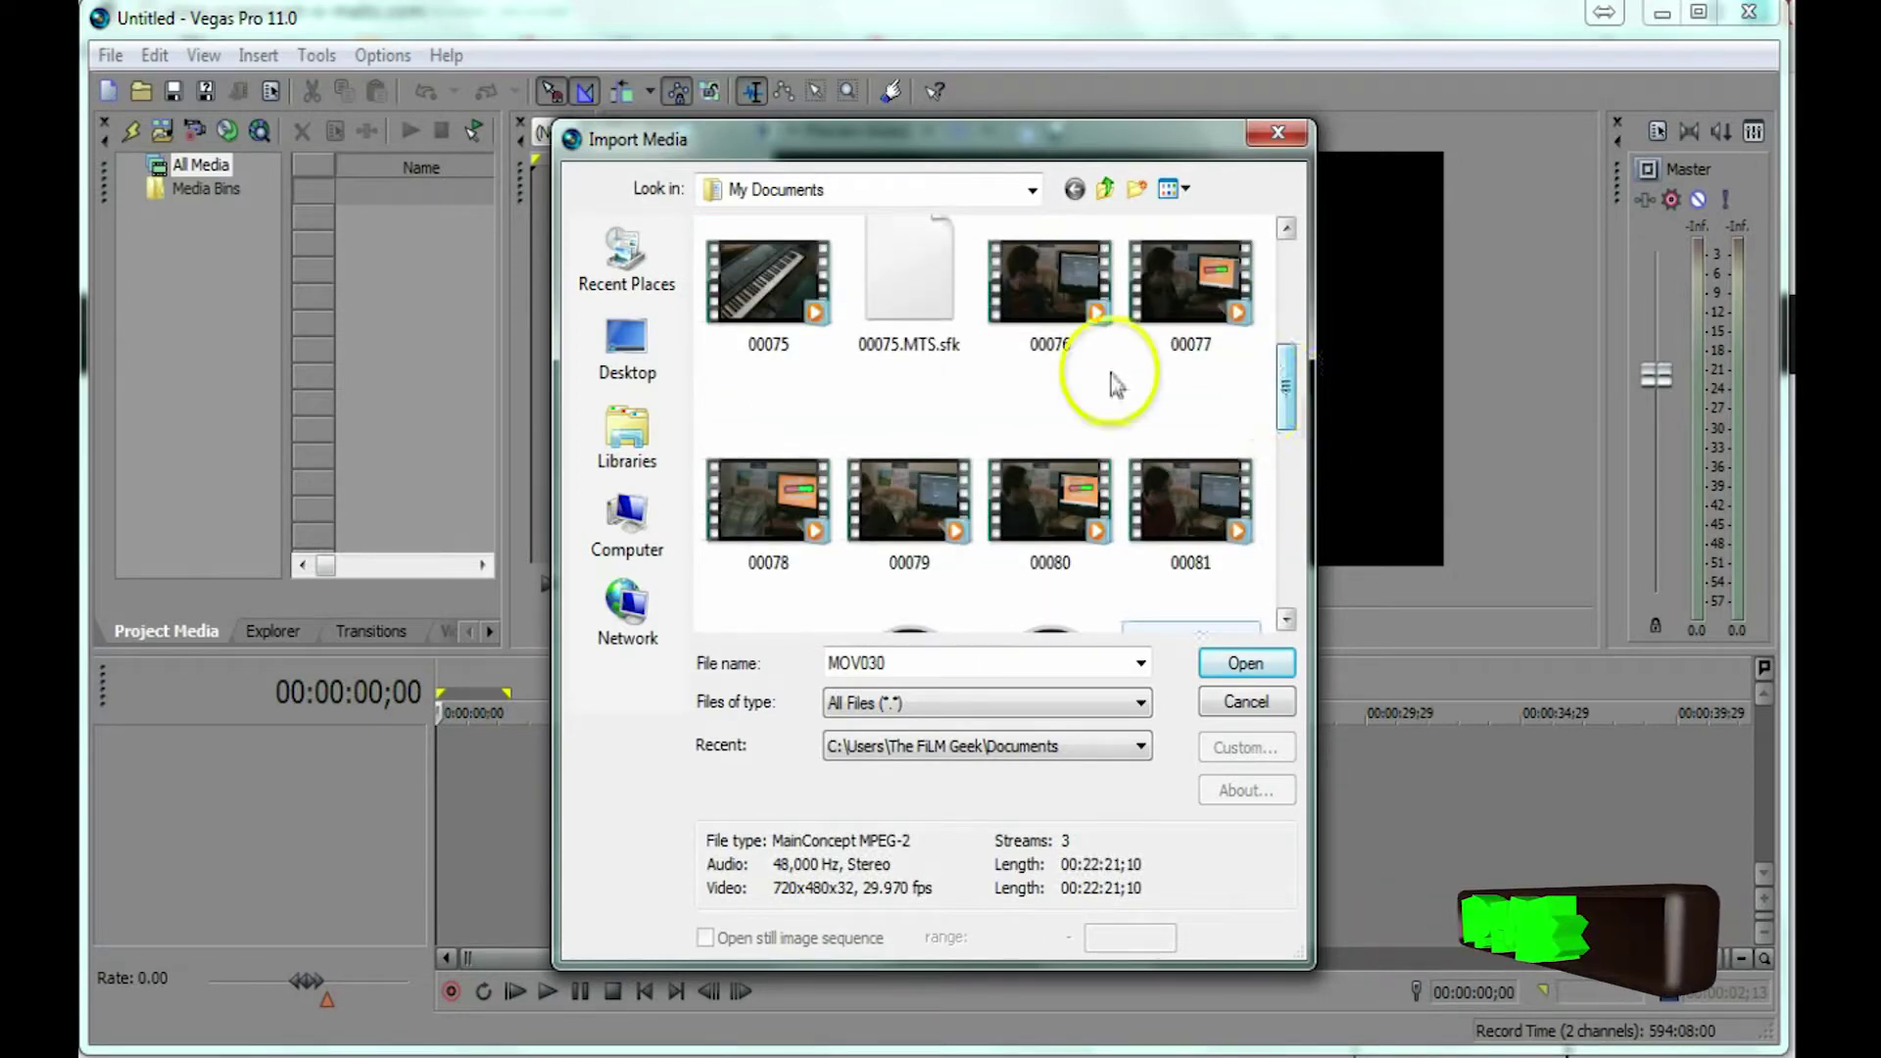
{"action": "left_click", "coordinate": [799, 328], "text": "ctrl"}
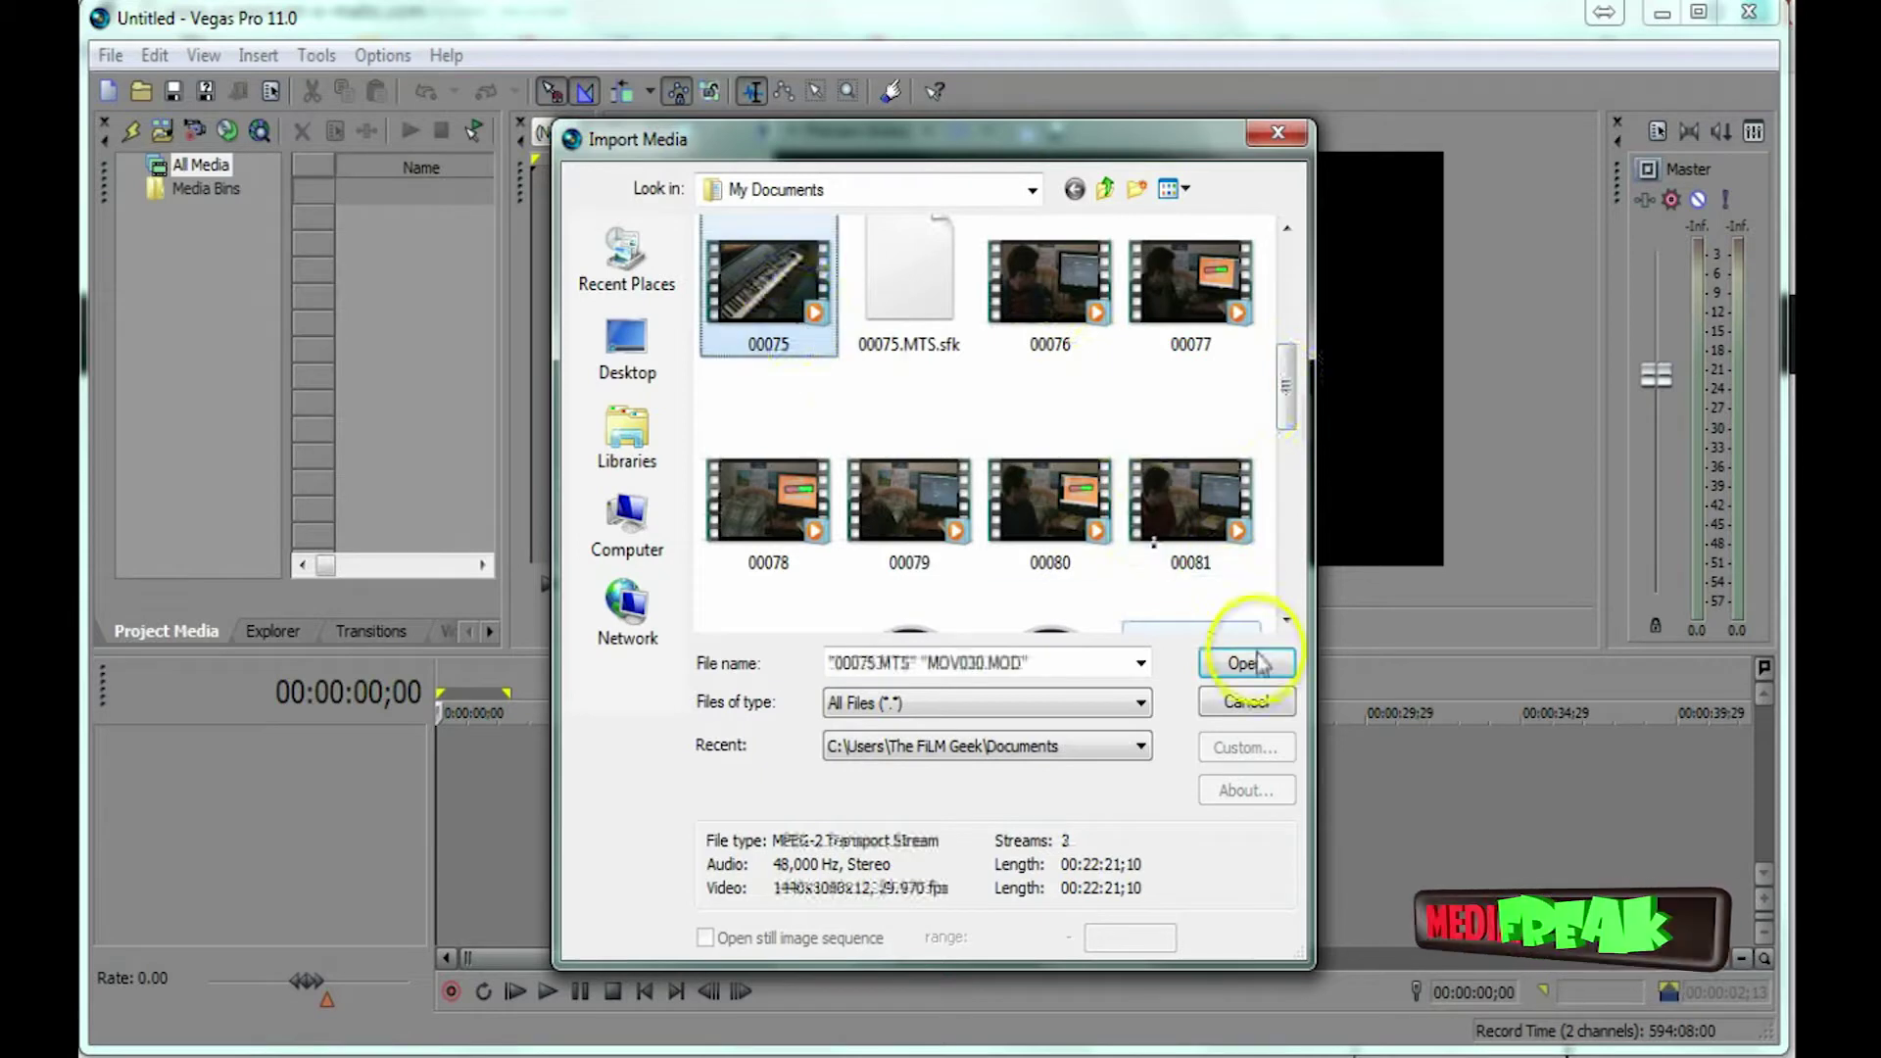
{"action": "left_click", "coordinate": [1245, 663]}
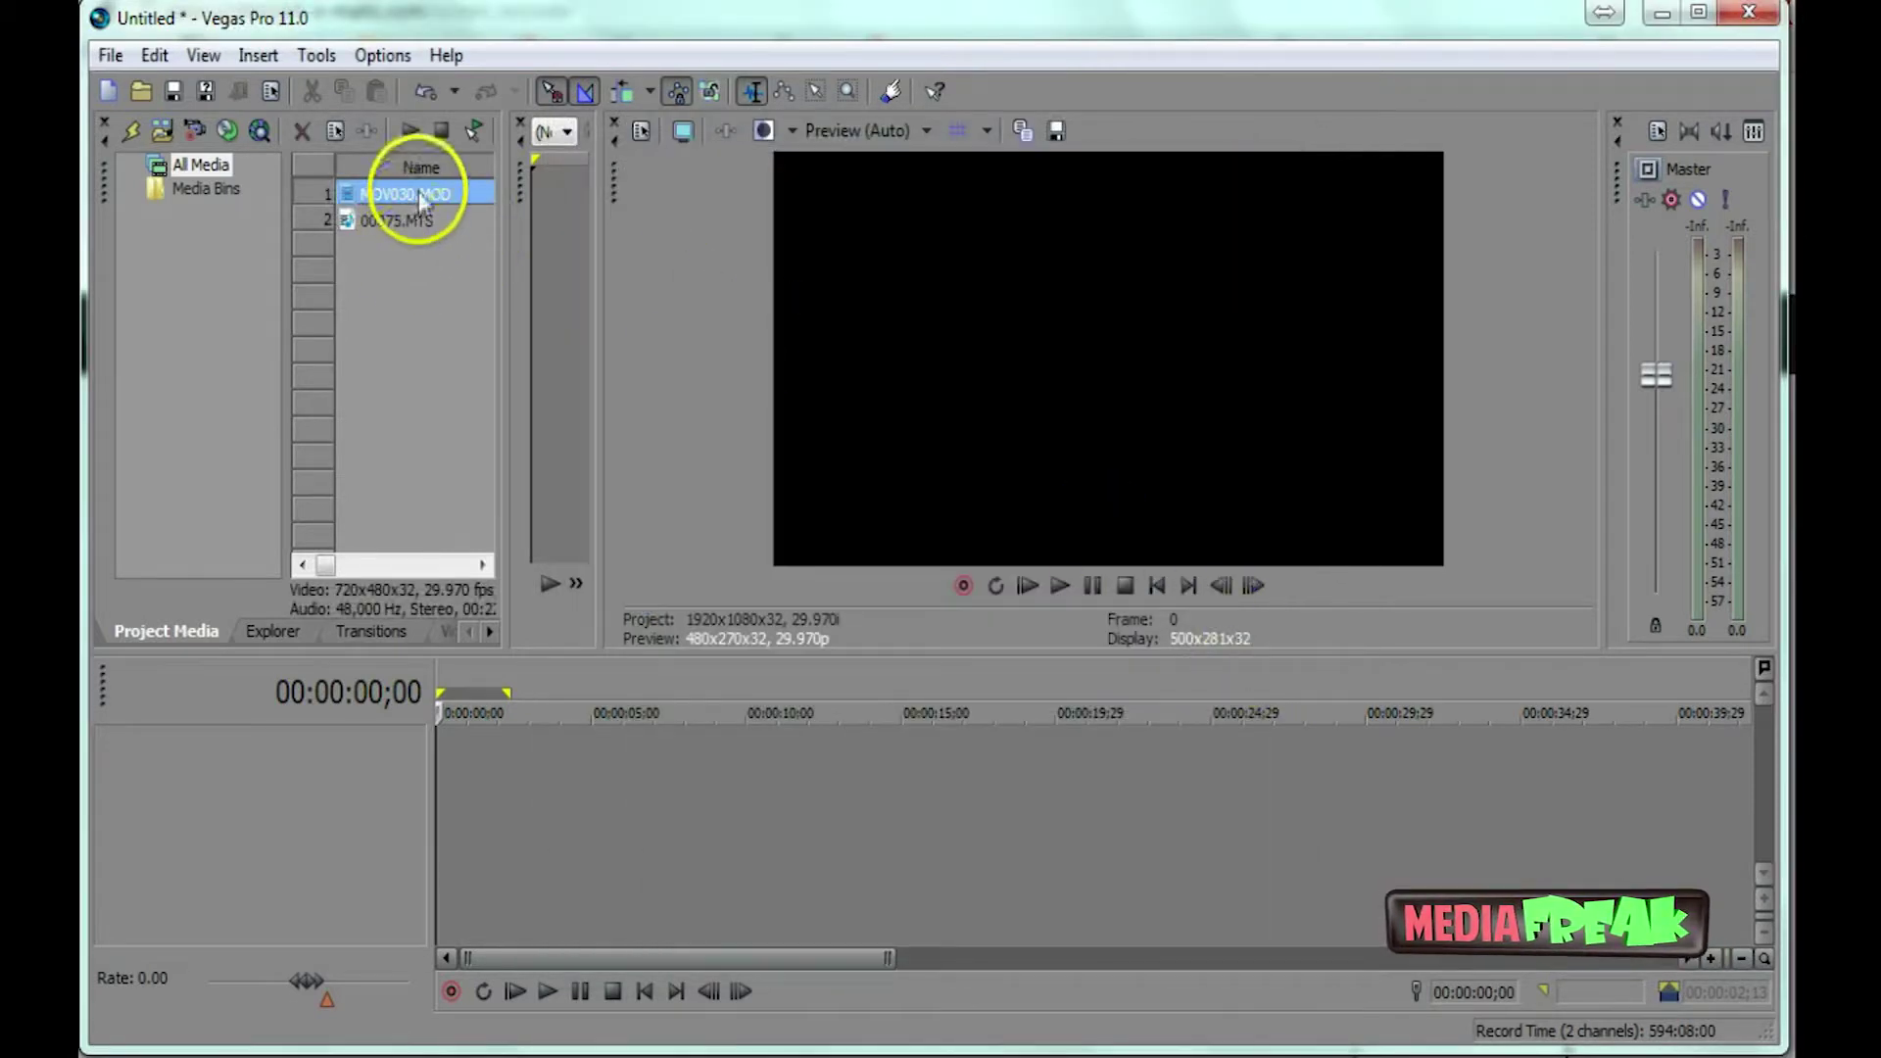
Place 00075.MTS at the timeline start and MOV030.MOD on separate tracks below it, enlarging the timeline area.
{"action": "left_click_drag", "start_coordinate": [413, 219], "coordinate": [413, 320]}
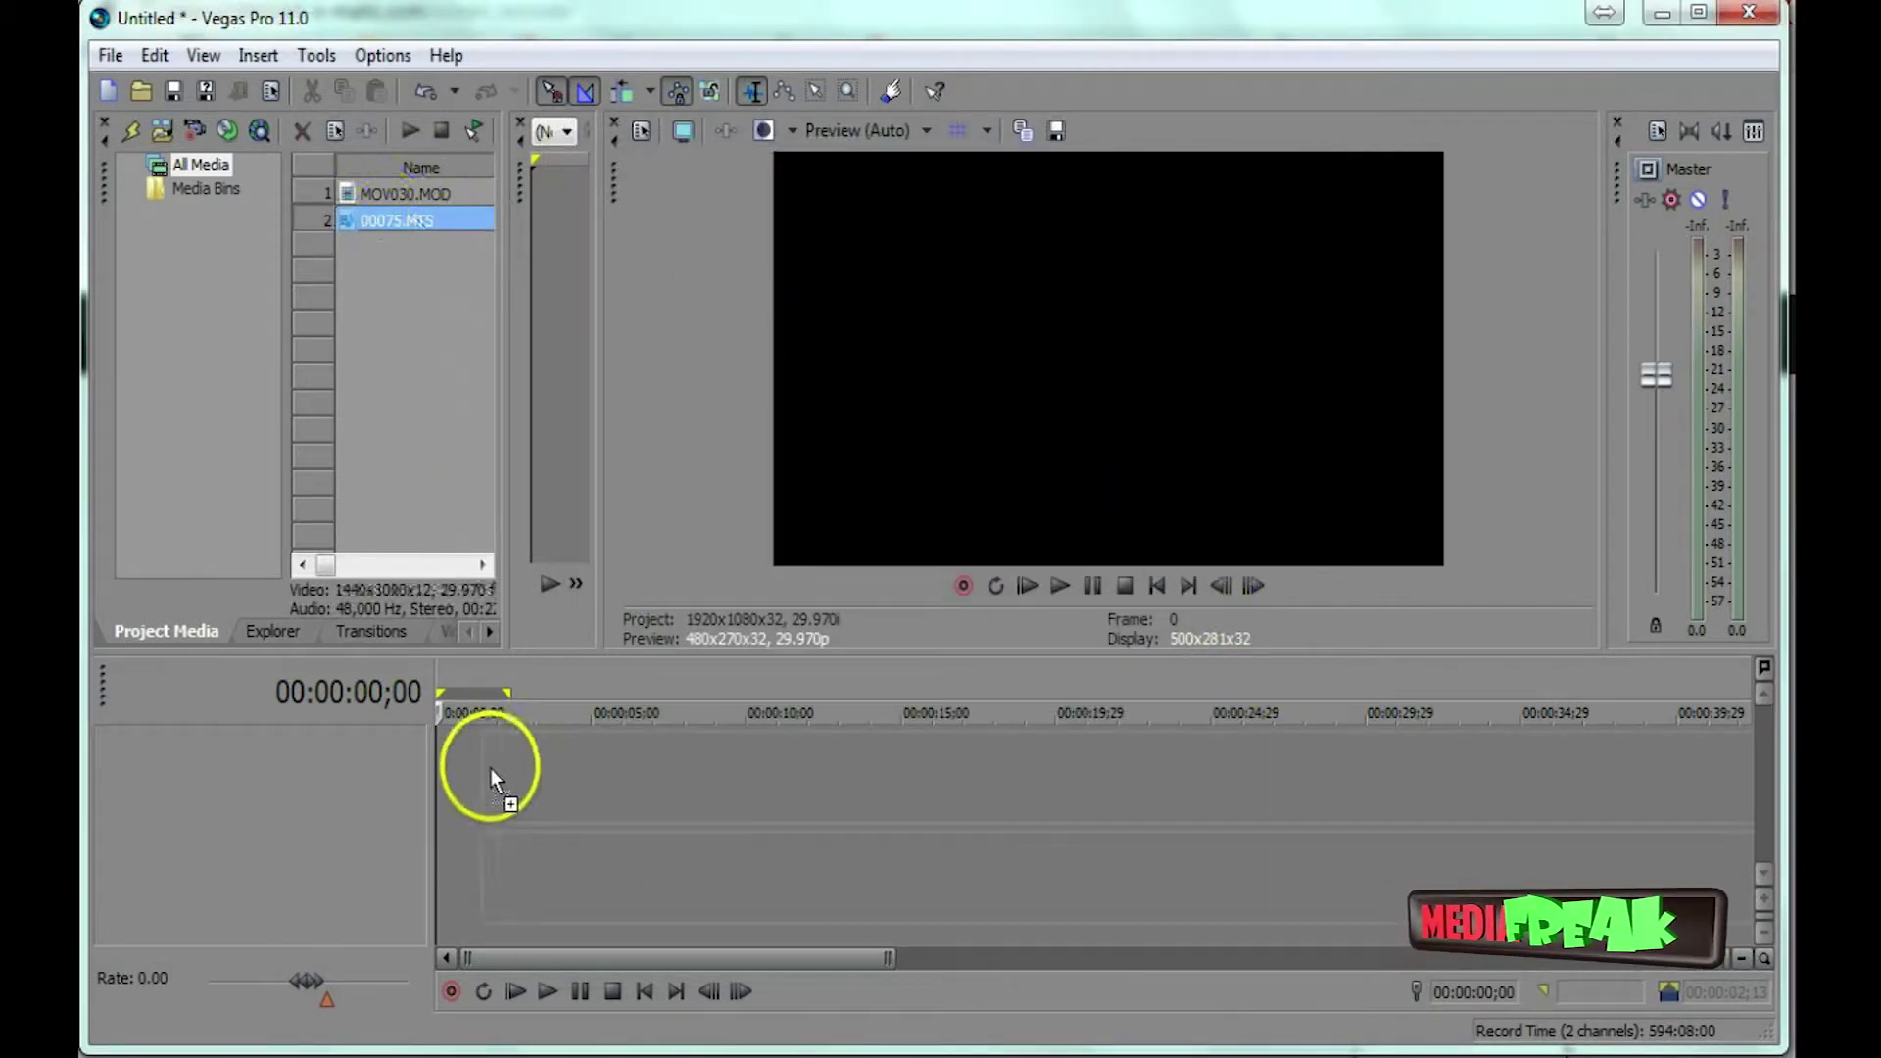
{"action": "left_click_drag", "start_coordinate": [415, 766], "coordinate": [437, 774]}
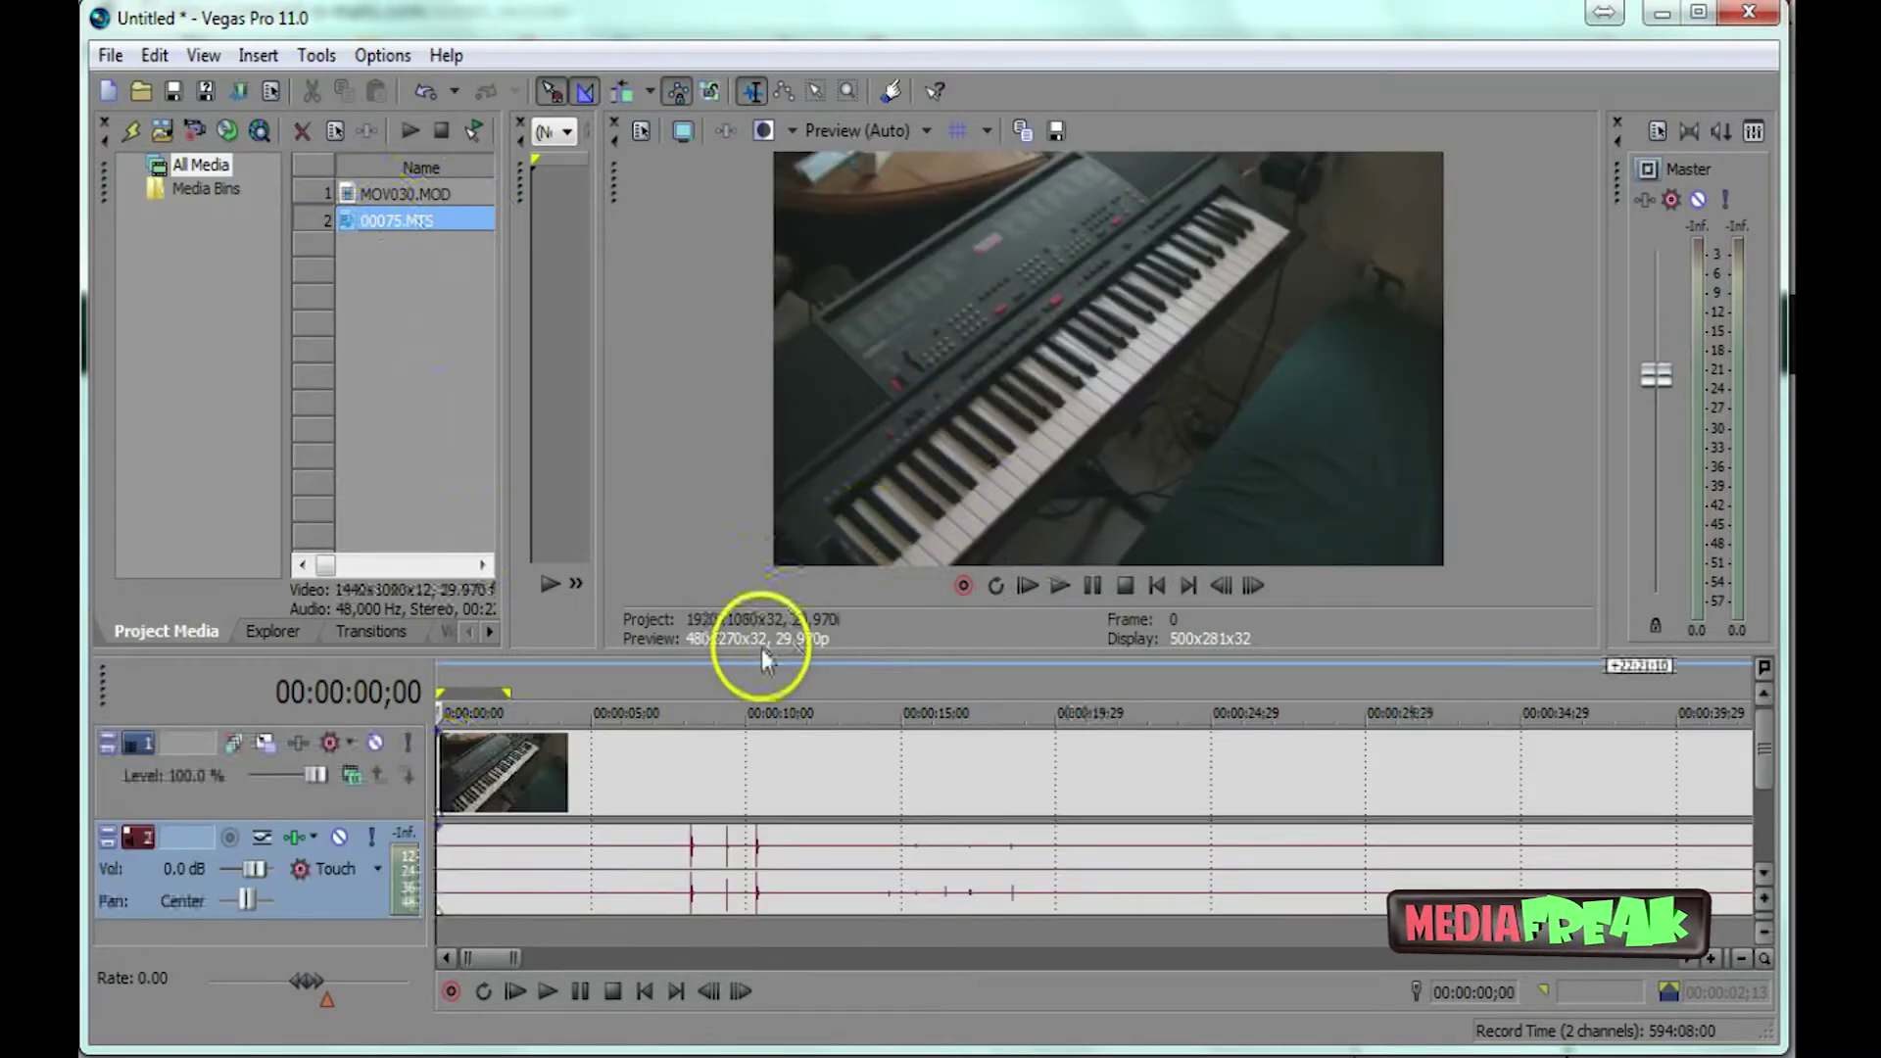
{"action": "left_click_drag", "start_coordinate": [758, 651], "coordinate": [754, 498]}
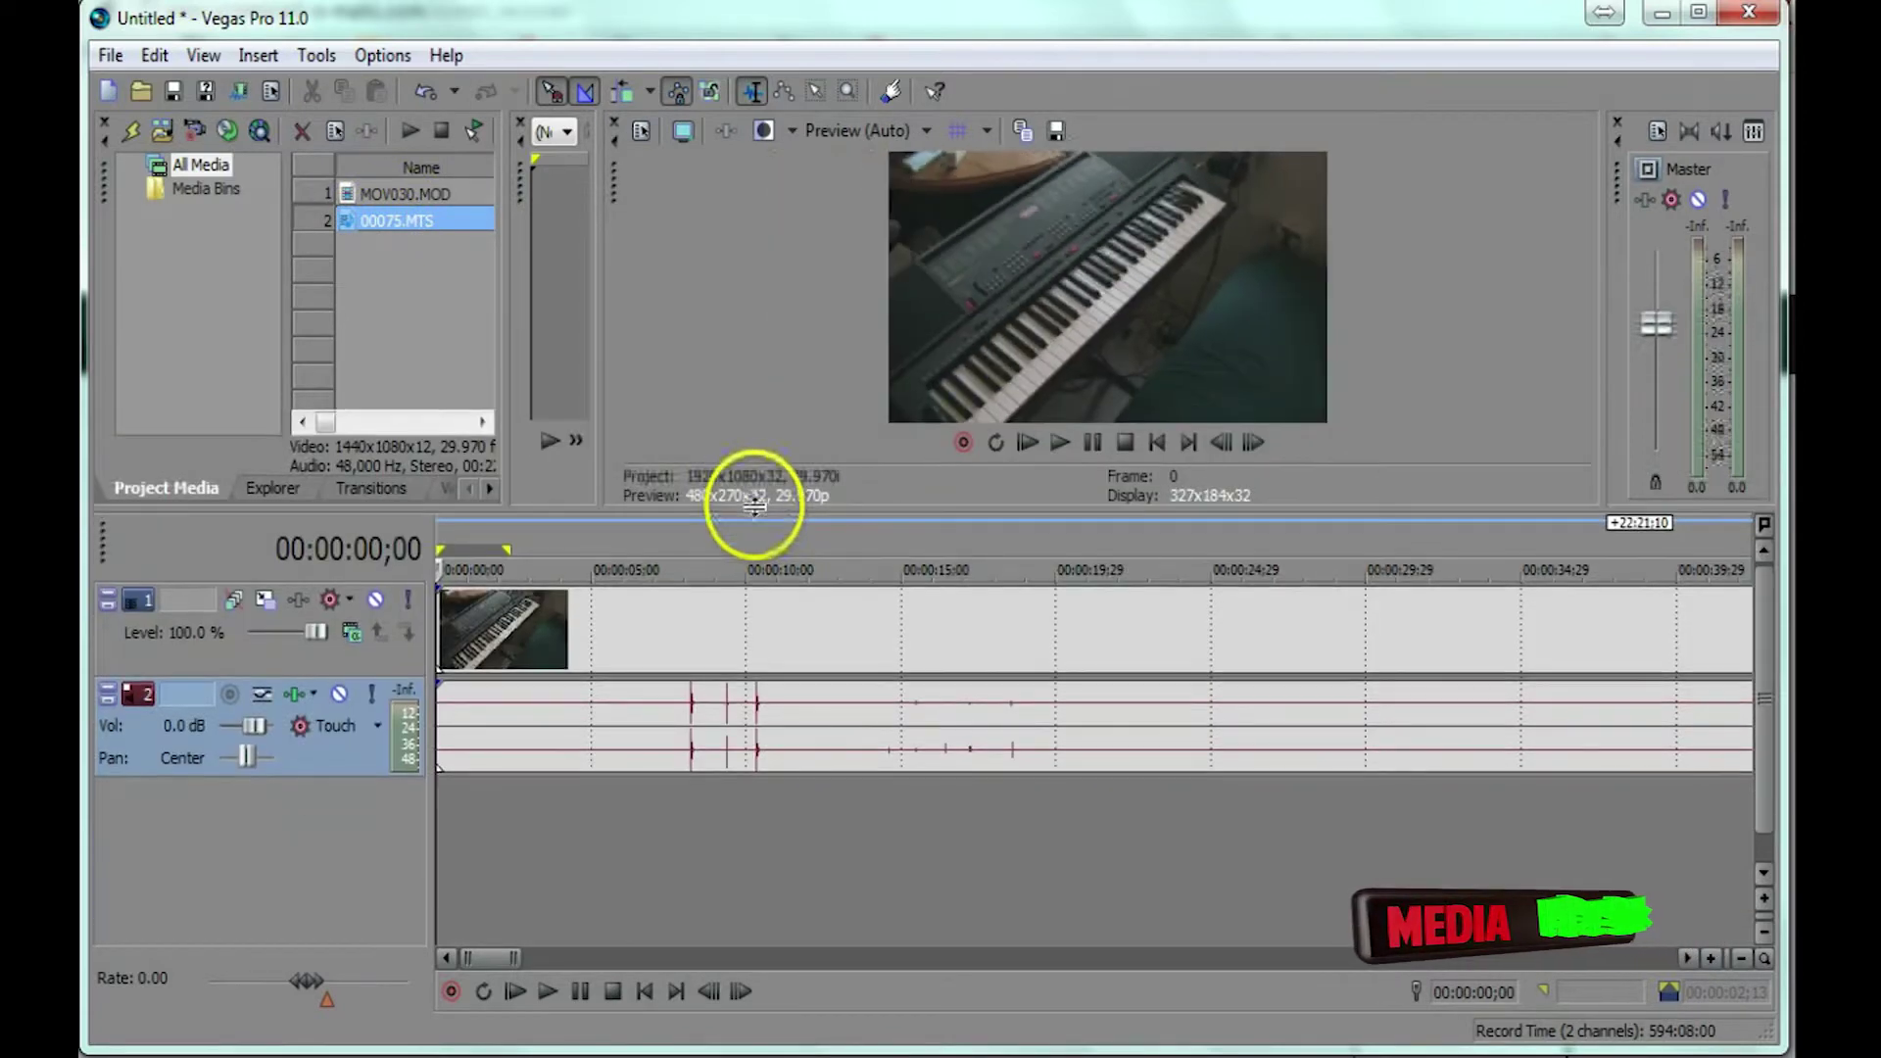
{"action": "left_click_drag", "start_coordinate": [402, 194], "coordinate": [443, 833]}
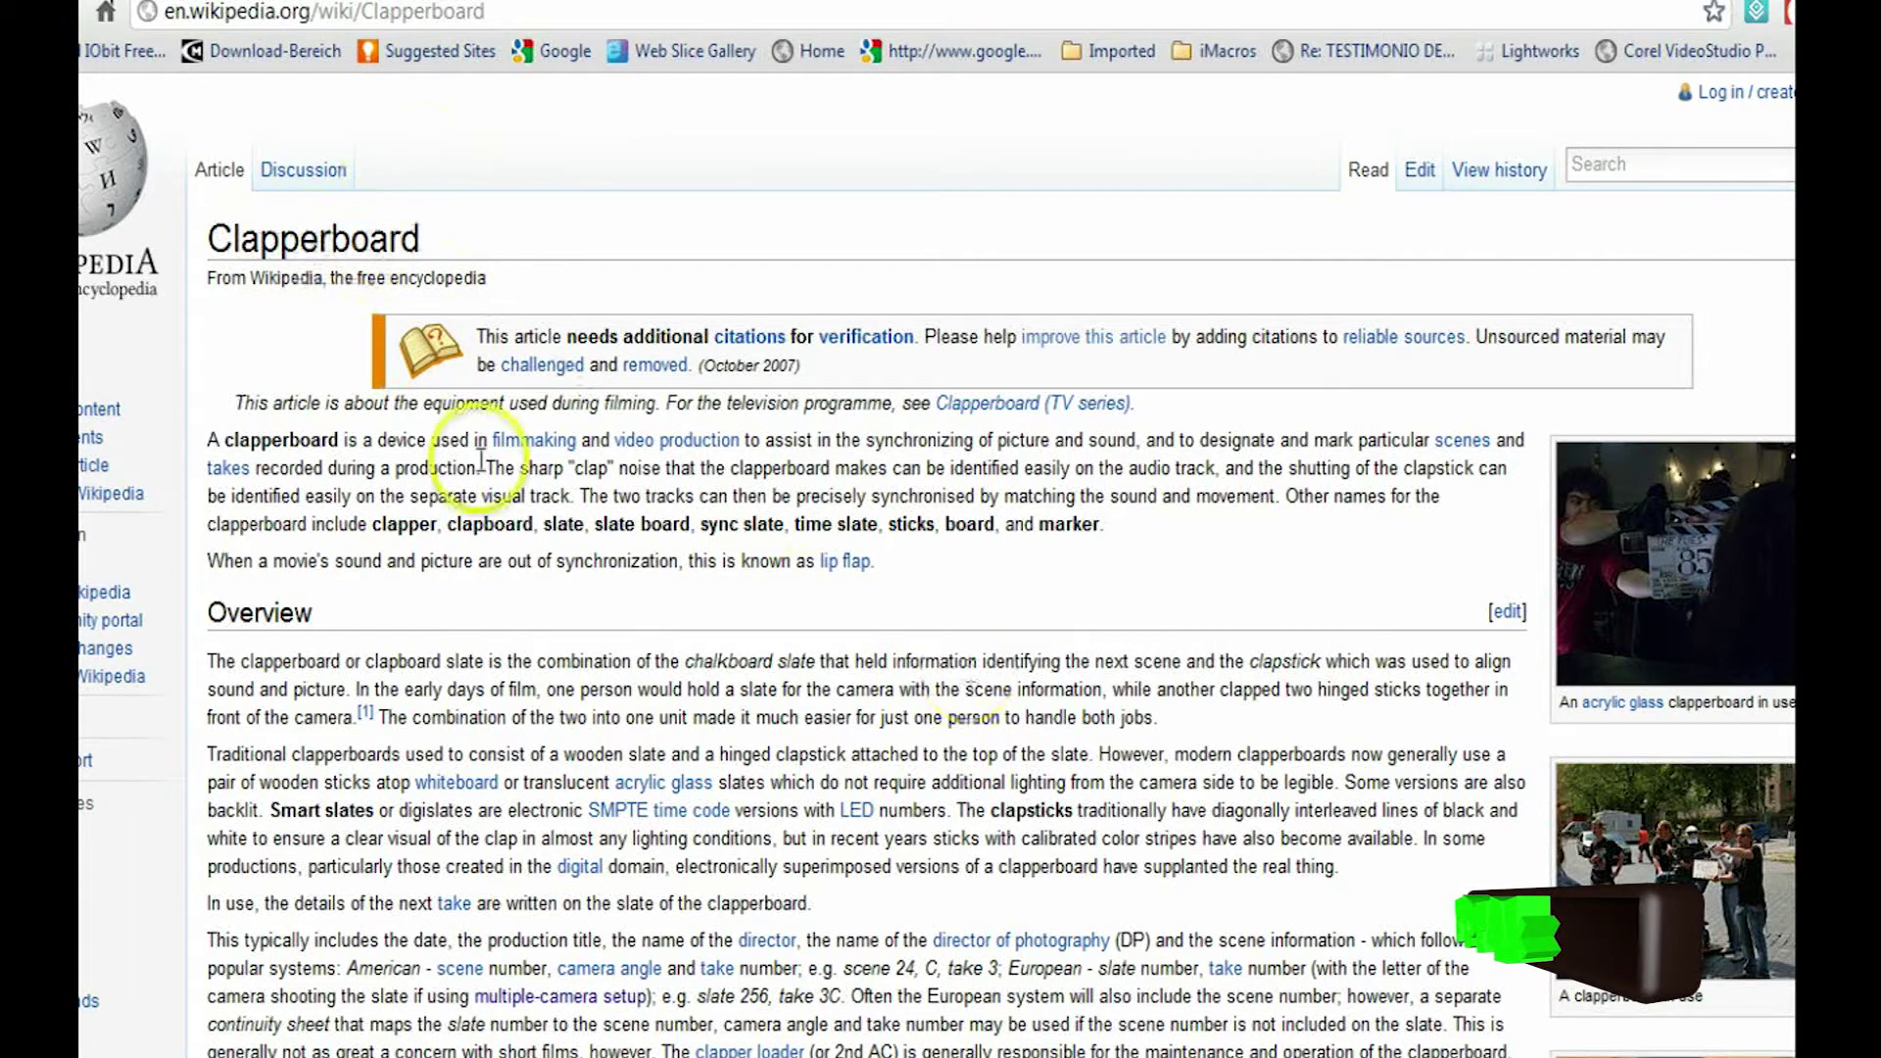
Switch to the browser and review the Wikipedia Clapperboard article, including its clapperboard photo.
{"action": "scroll", "coordinate": [434, 459], "scroll_direction": "down", "scroll_amount": 2}
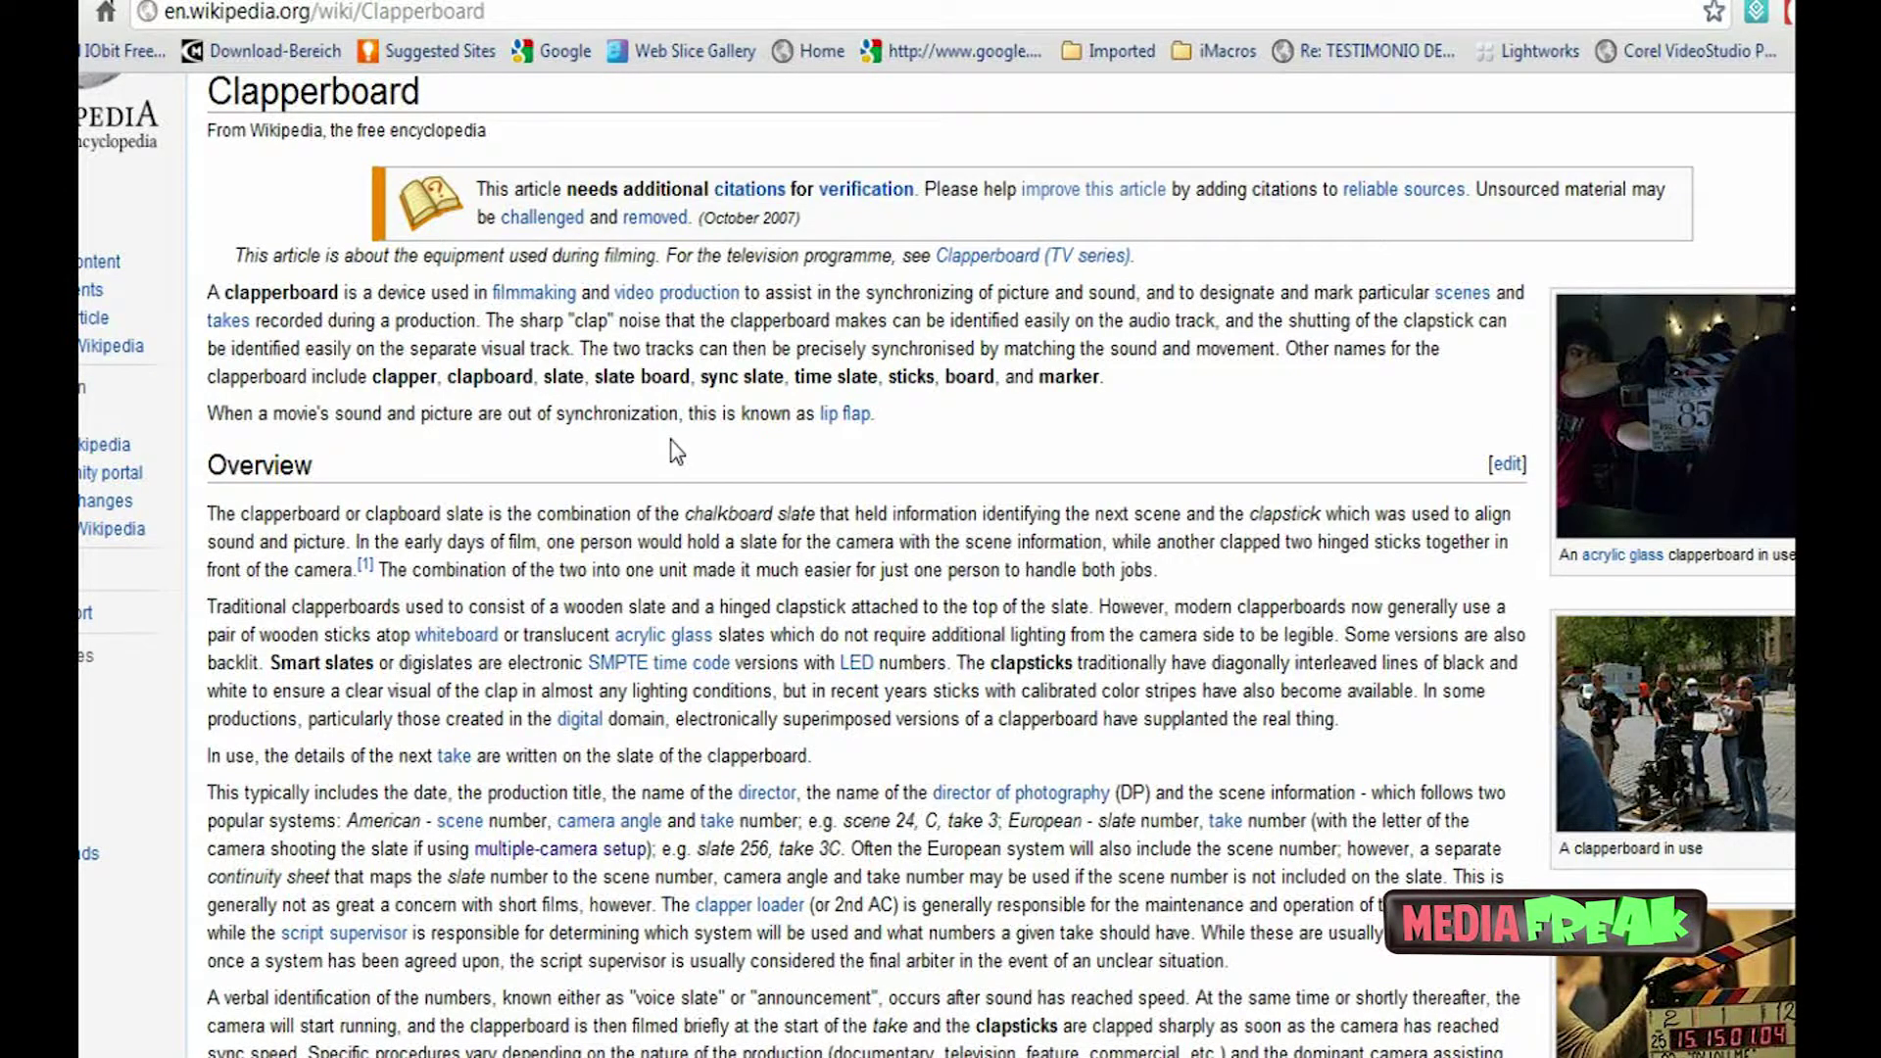
{"action": "left_click", "coordinate": [1665, 994]}
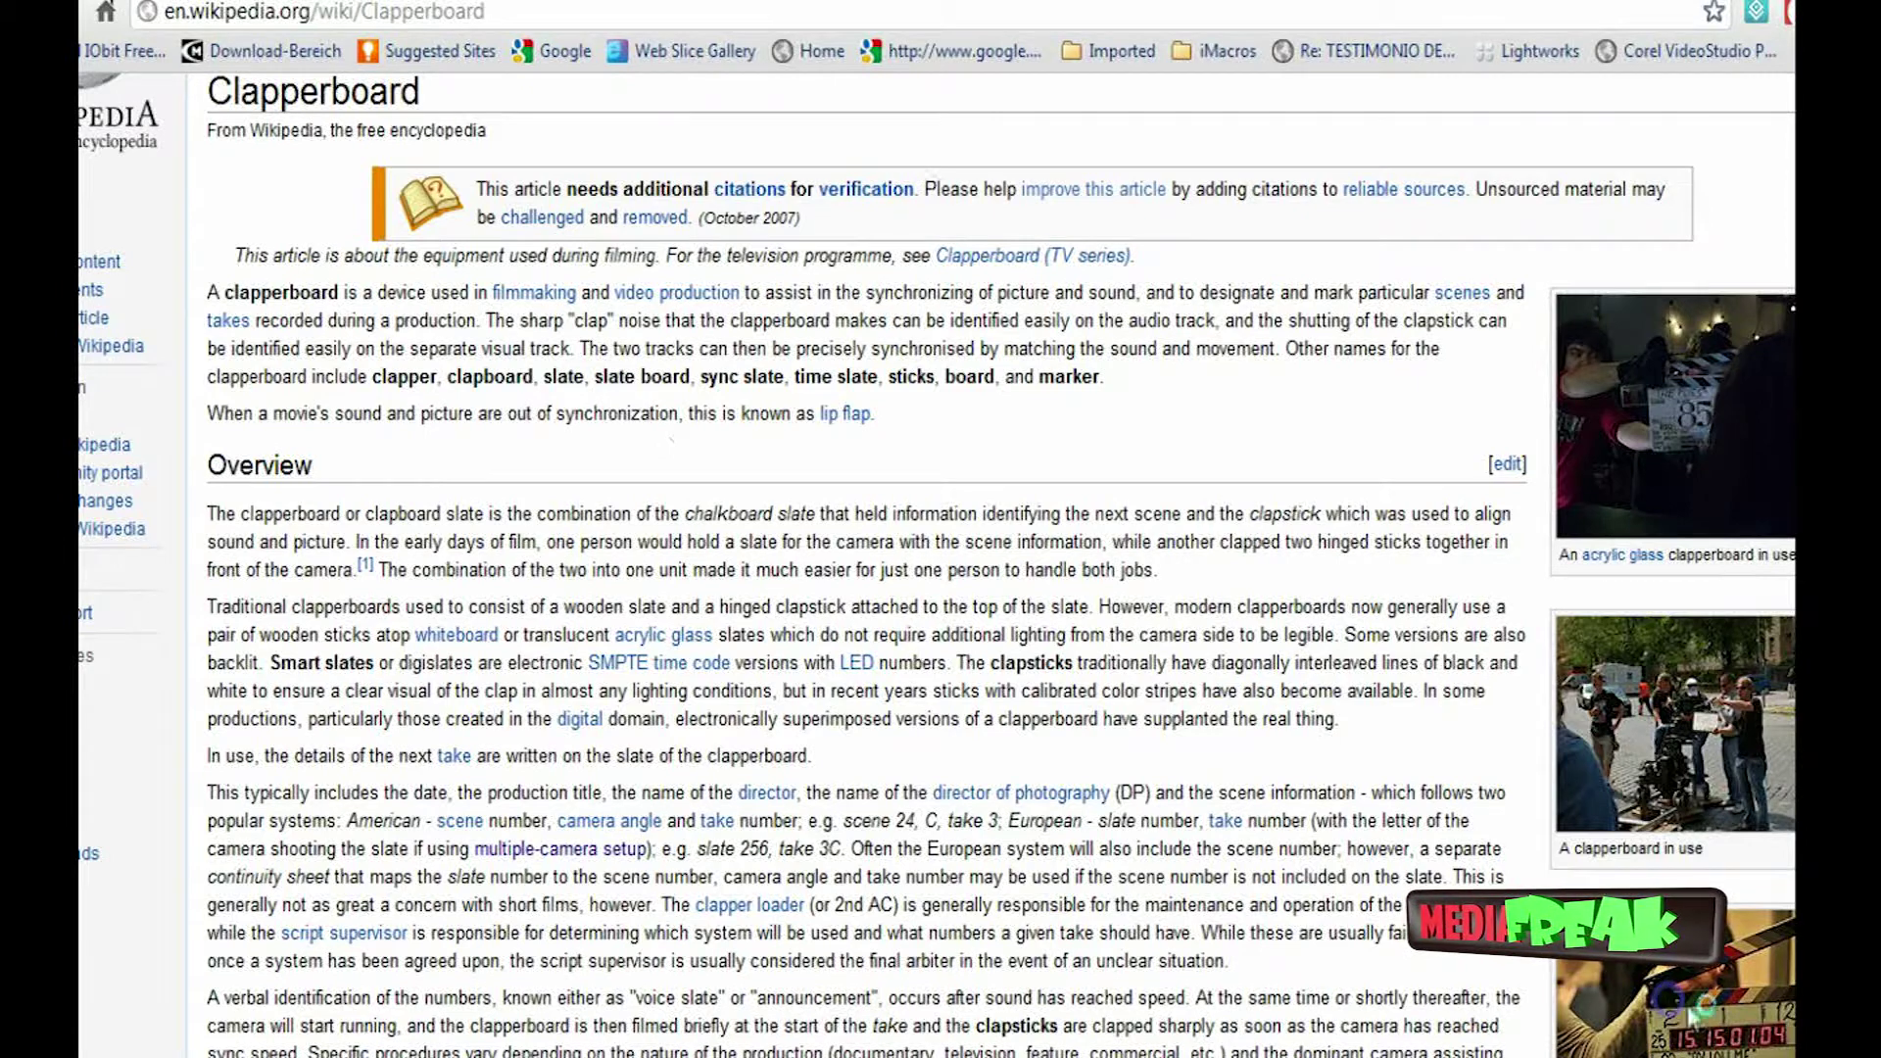
{"action": "scroll", "coordinate": [1440, 810], "scroll_direction": "down", "scroll_amount": 1}
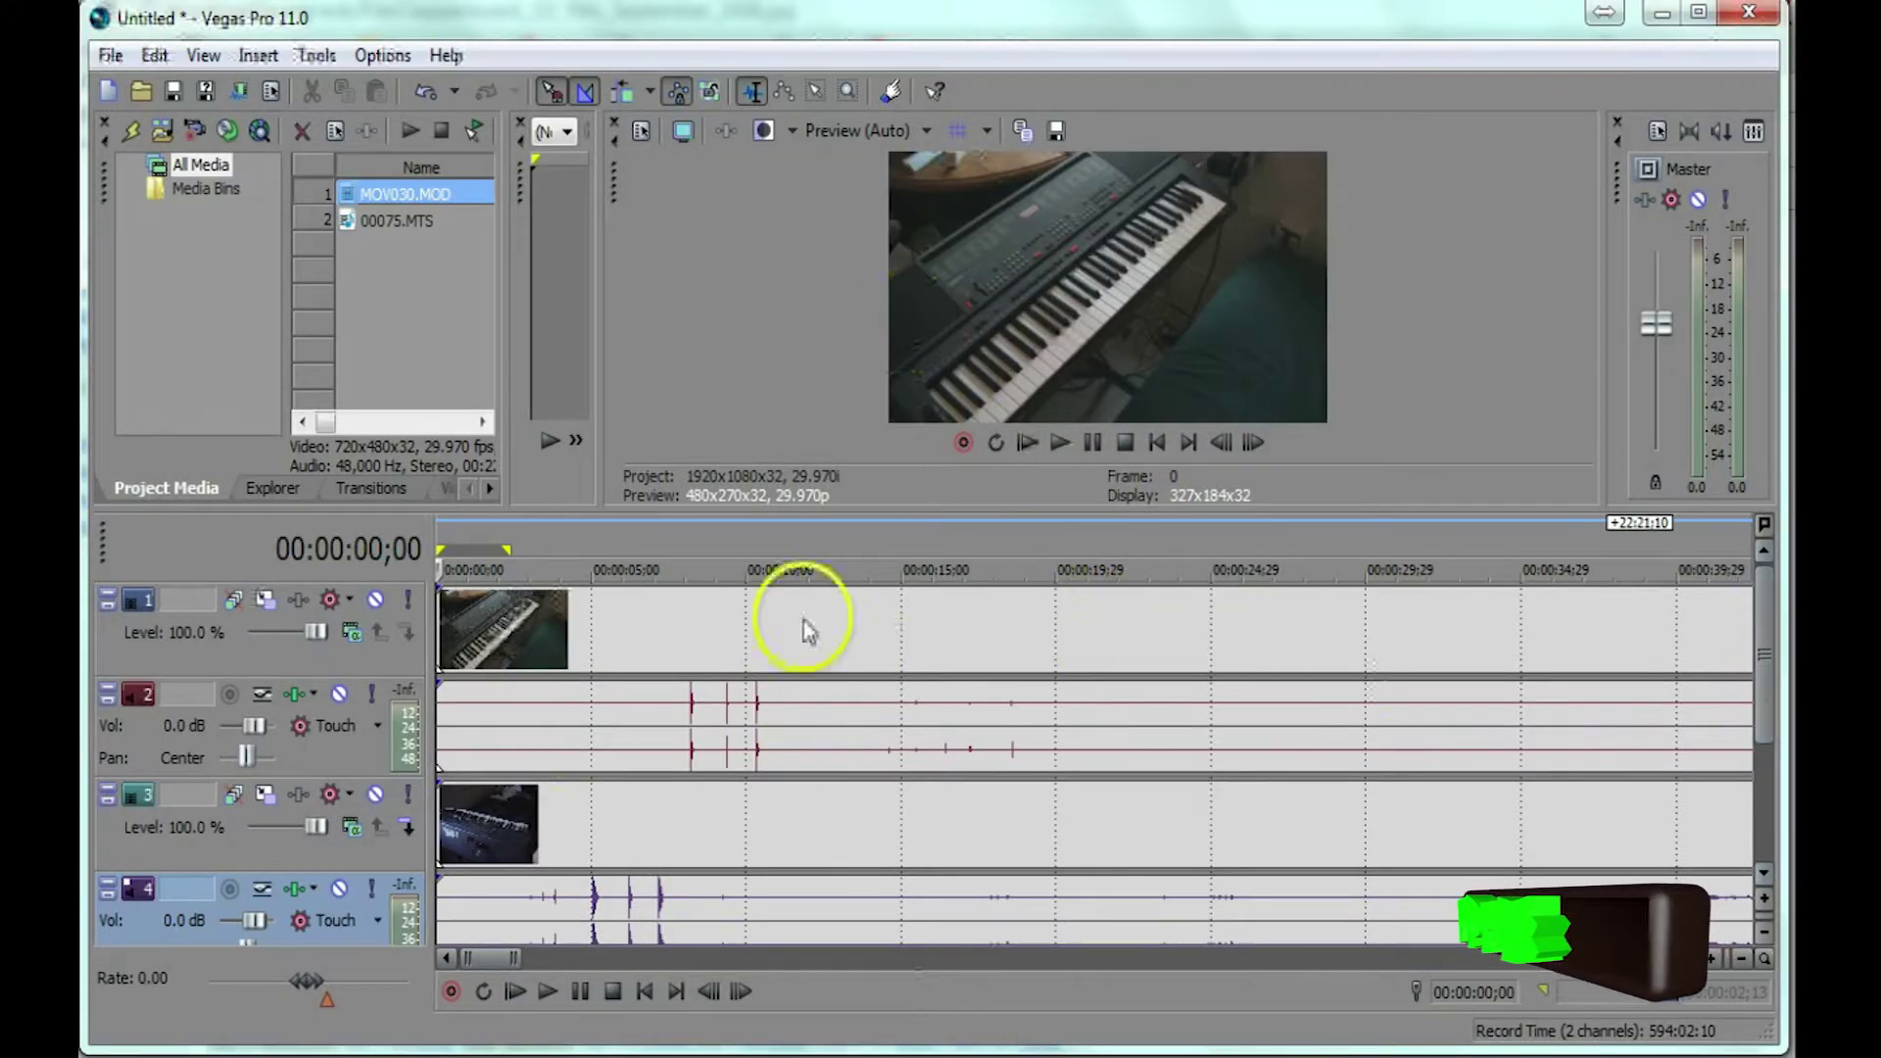
Shift the MOV030.MOD clip about 3 seconds later to roughly align its clap spikes with those of 00075.MTS.
{"action": "left_click_drag", "start_coordinate": [697, 831], "coordinate": [802, 833]}
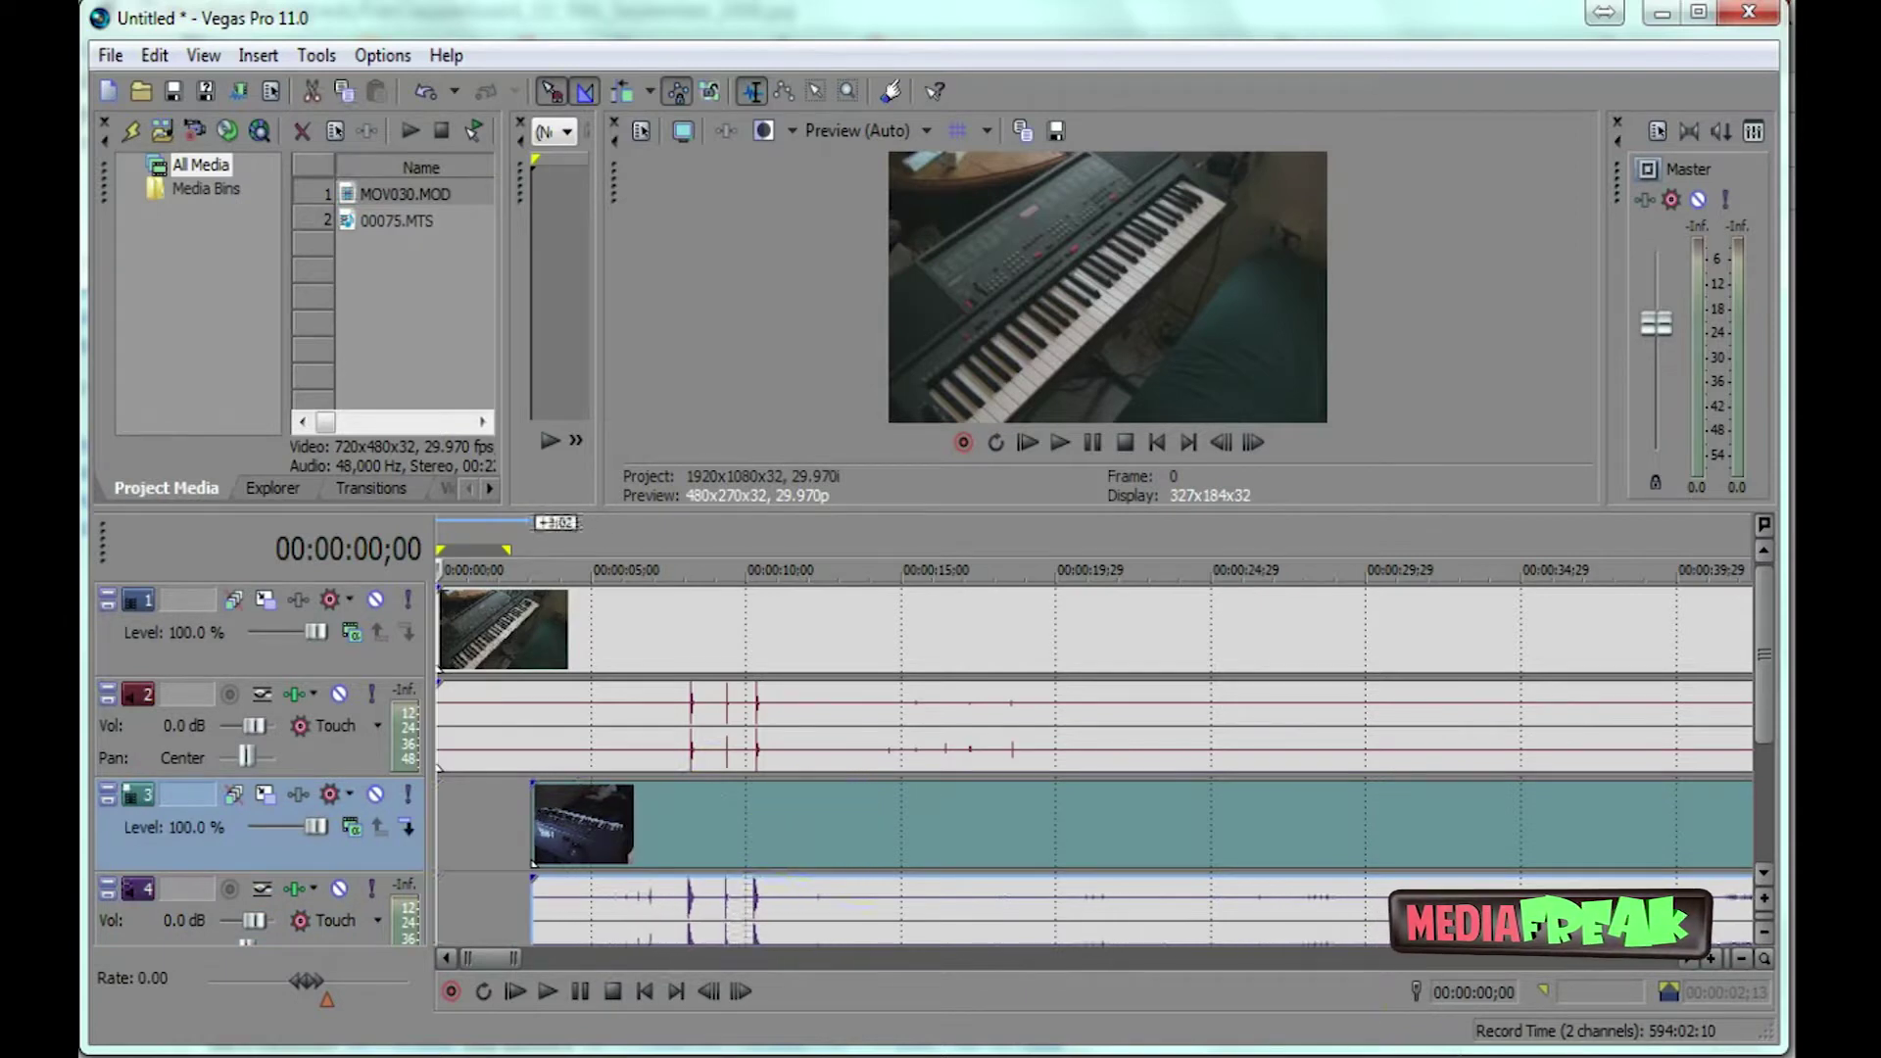
{"action": "left_click", "coordinate": [1714, 961]}
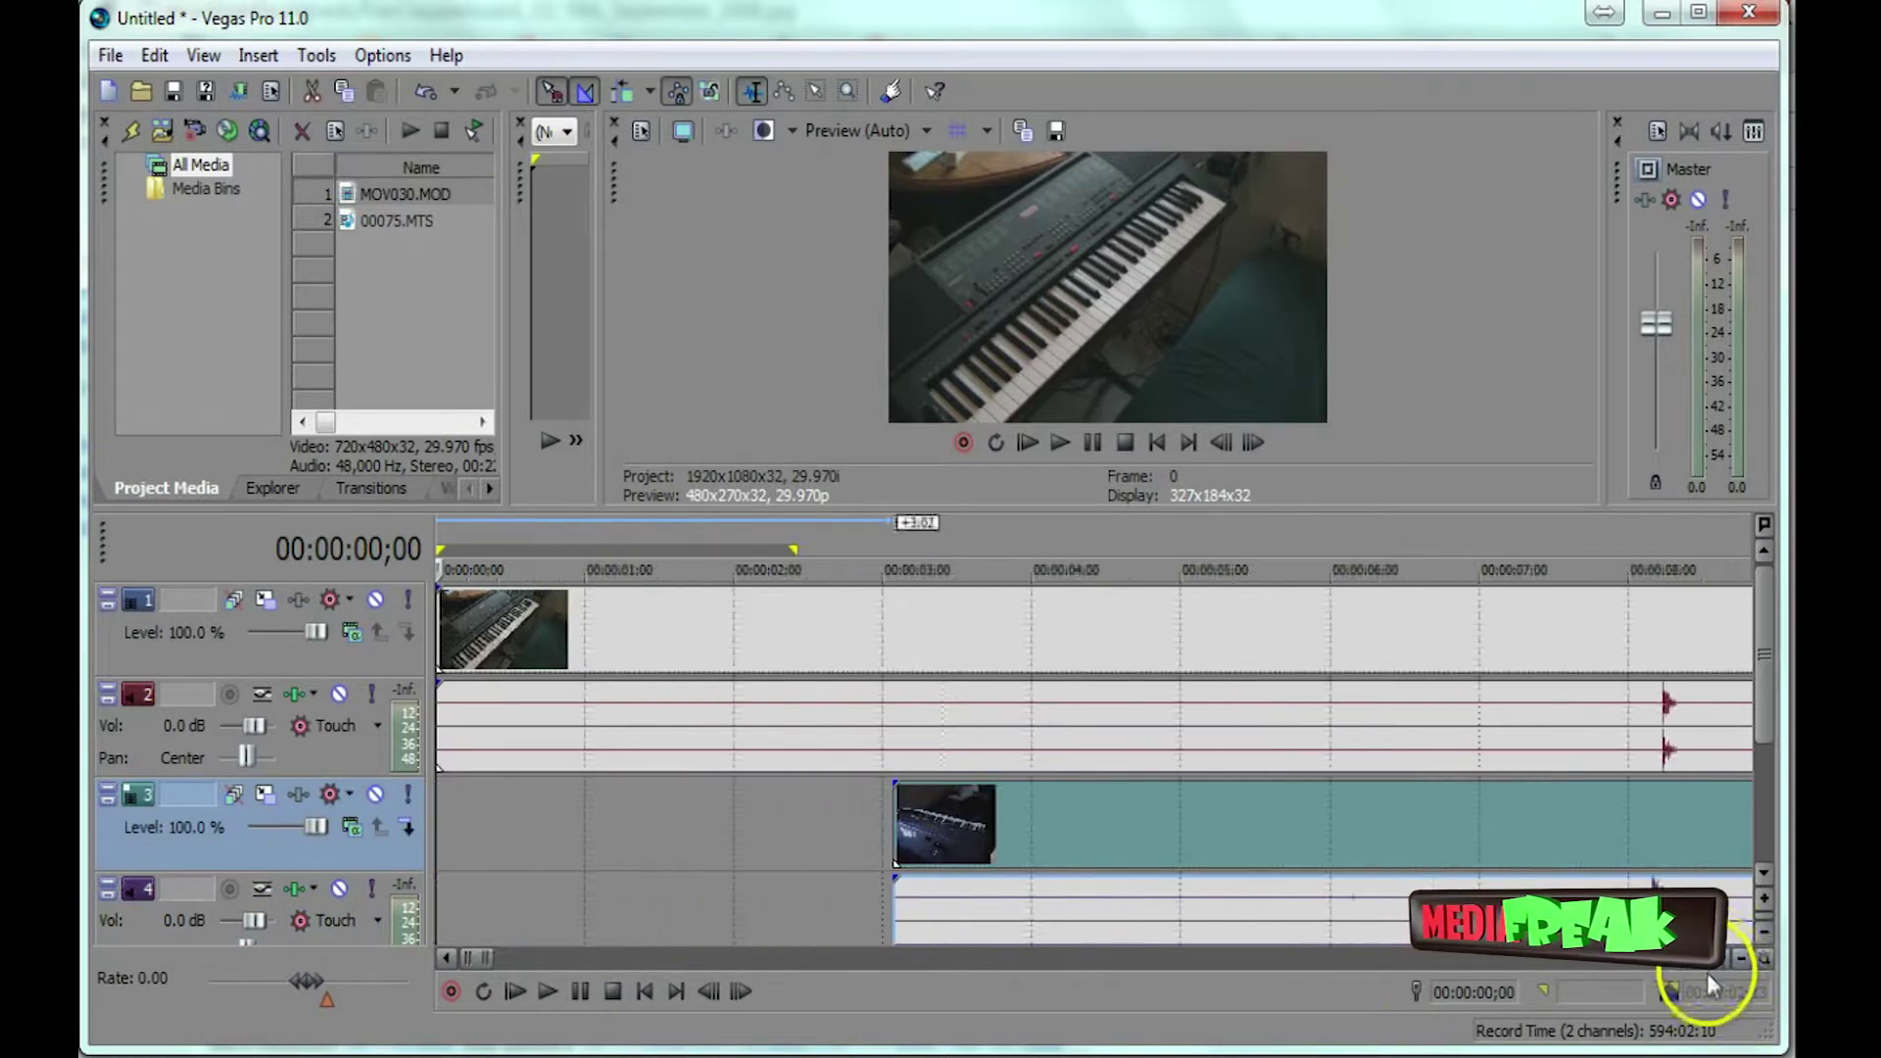
{"action": "left_click", "coordinate": [1710, 960]}
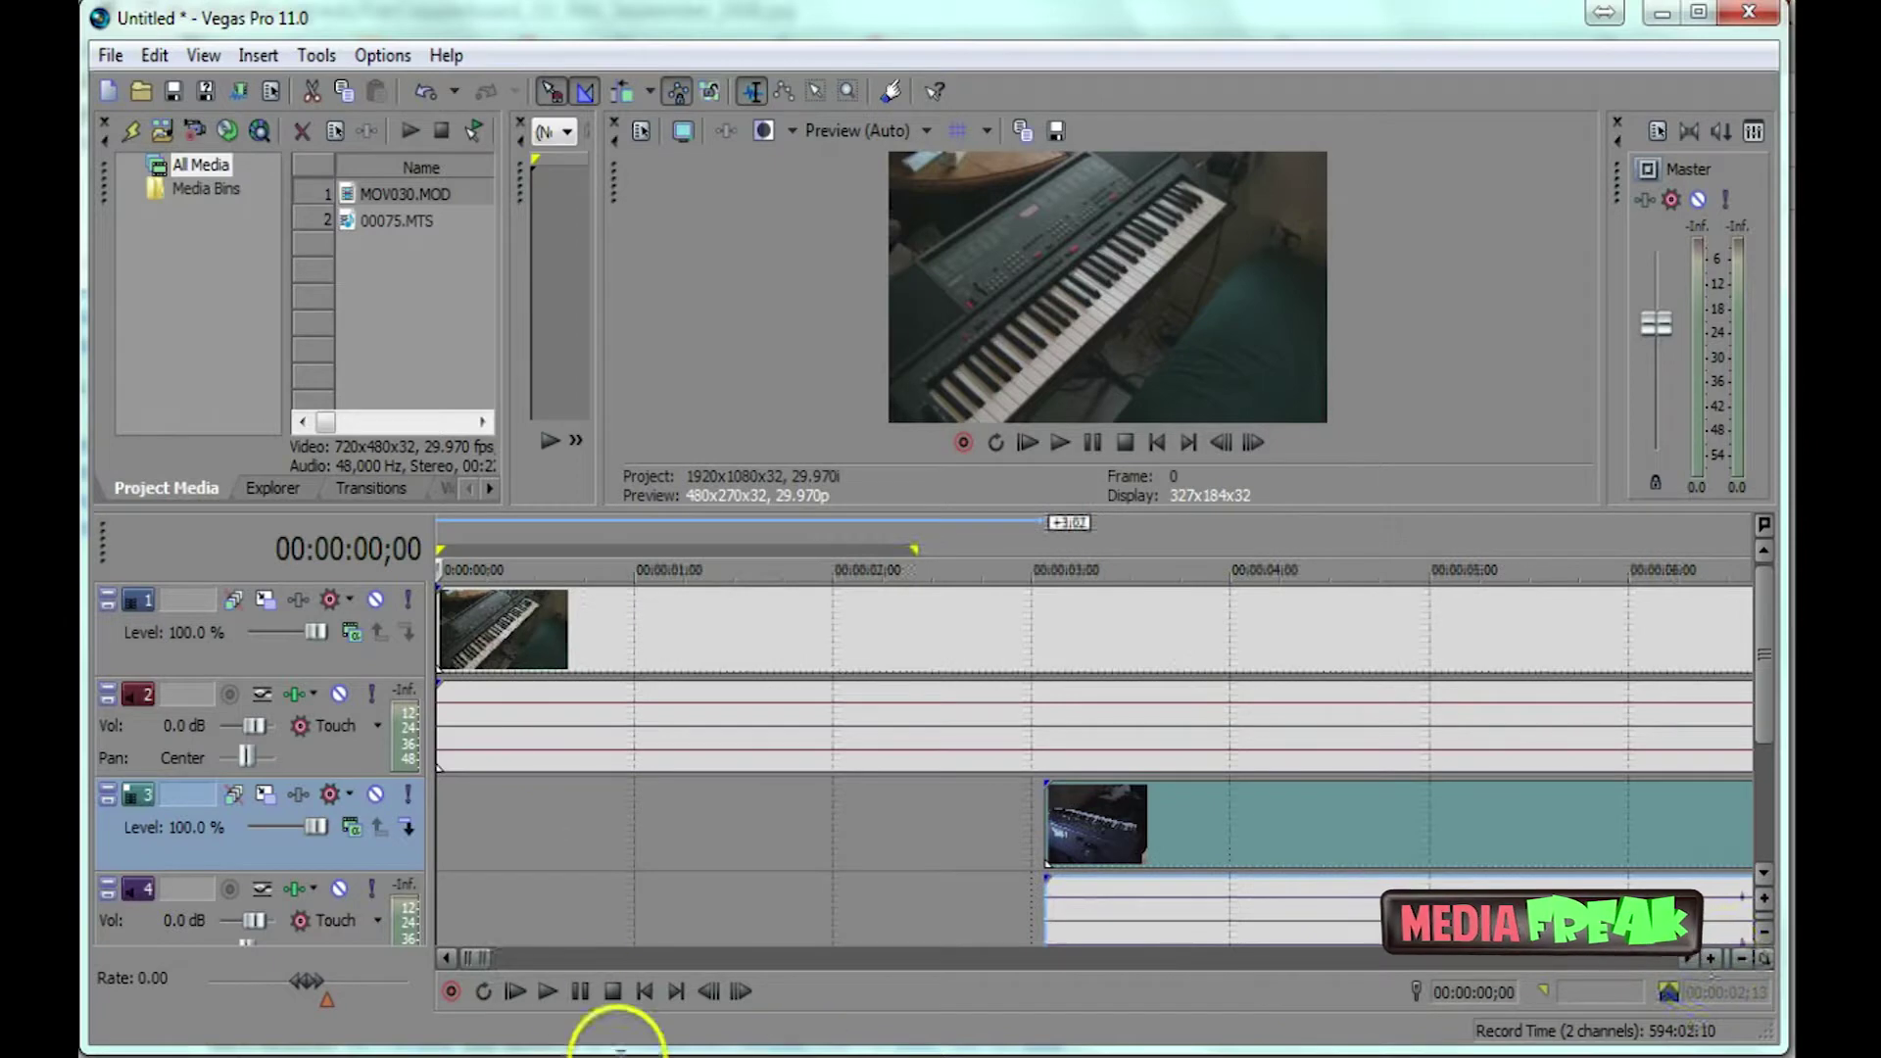
{"action": "mouse_move", "coordinate": [485, 958]}
{"action": "left_mouse_down"}
{"action": "mouse_move", "coordinate": [596, 957]}
{"action": "mouse_move", "coordinate": [489, 973]}
{"action": "mouse_move", "coordinate": [471, 957]}
{"action": "mouse_move", "coordinate": [488, 959]}
{"action": "left_mouse_up"}
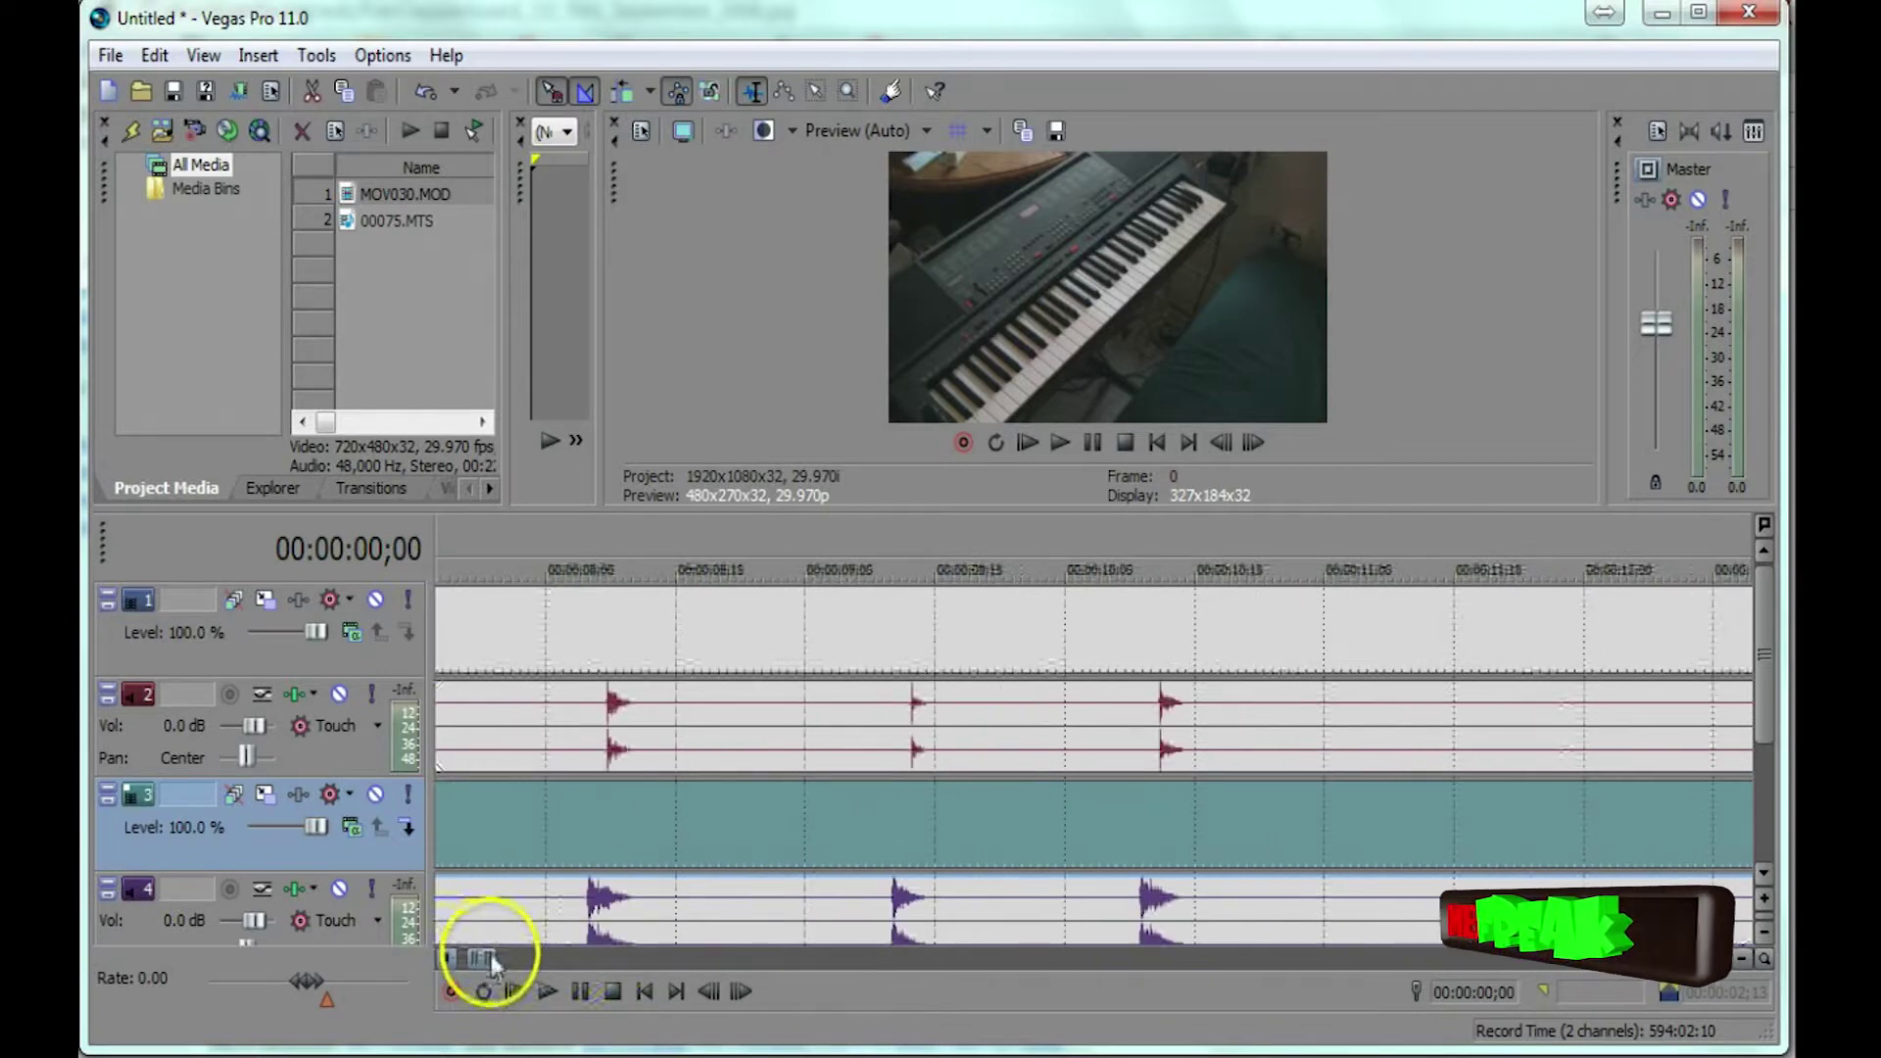
Offset the MOV030.MOD clip slightly earlier and play from 00:00:07;25 to hear the claps out of sync.
{"action": "left_click", "coordinate": [572, 544]}
{"action": "left_click_drag", "start_coordinate": [751, 819], "coordinate": [696, 821]}
{"action": "left_click_drag", "start_coordinate": [550, 581], "coordinate": [503, 554]}
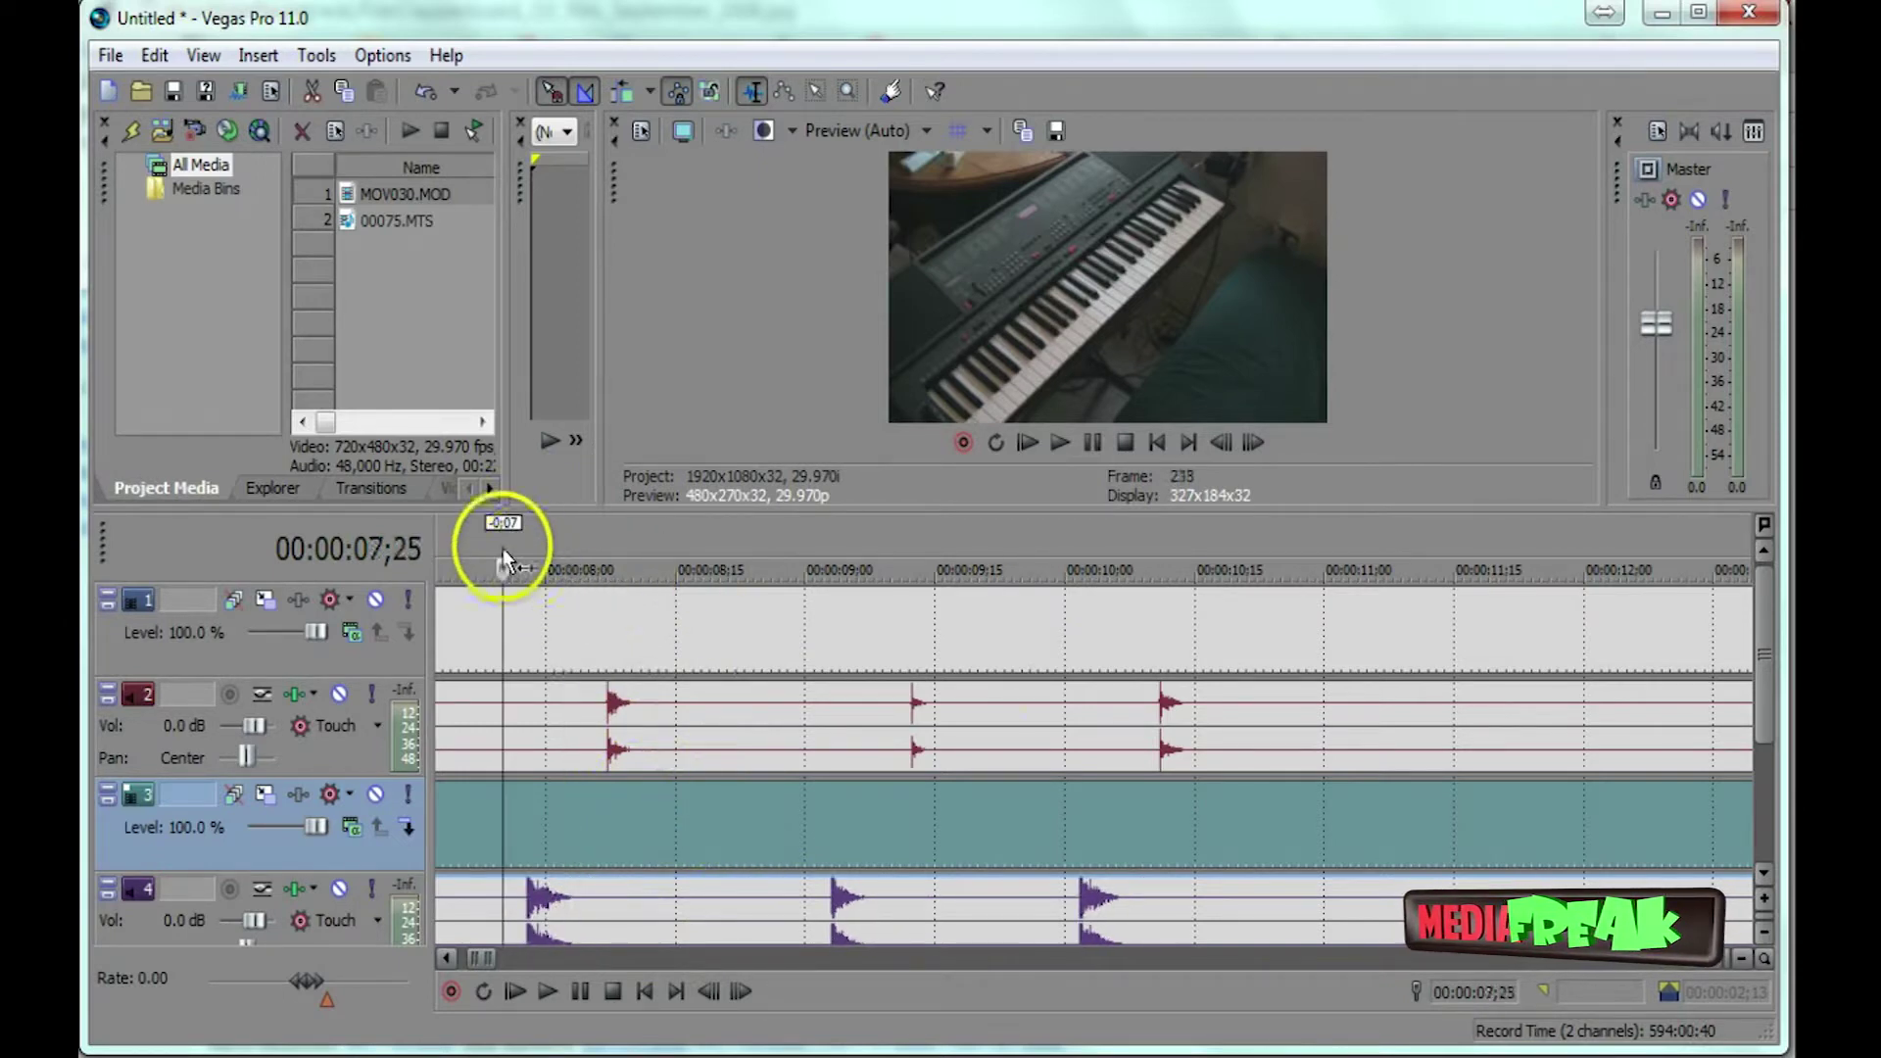
{"action": "left_click", "coordinate": [1068, 440]}
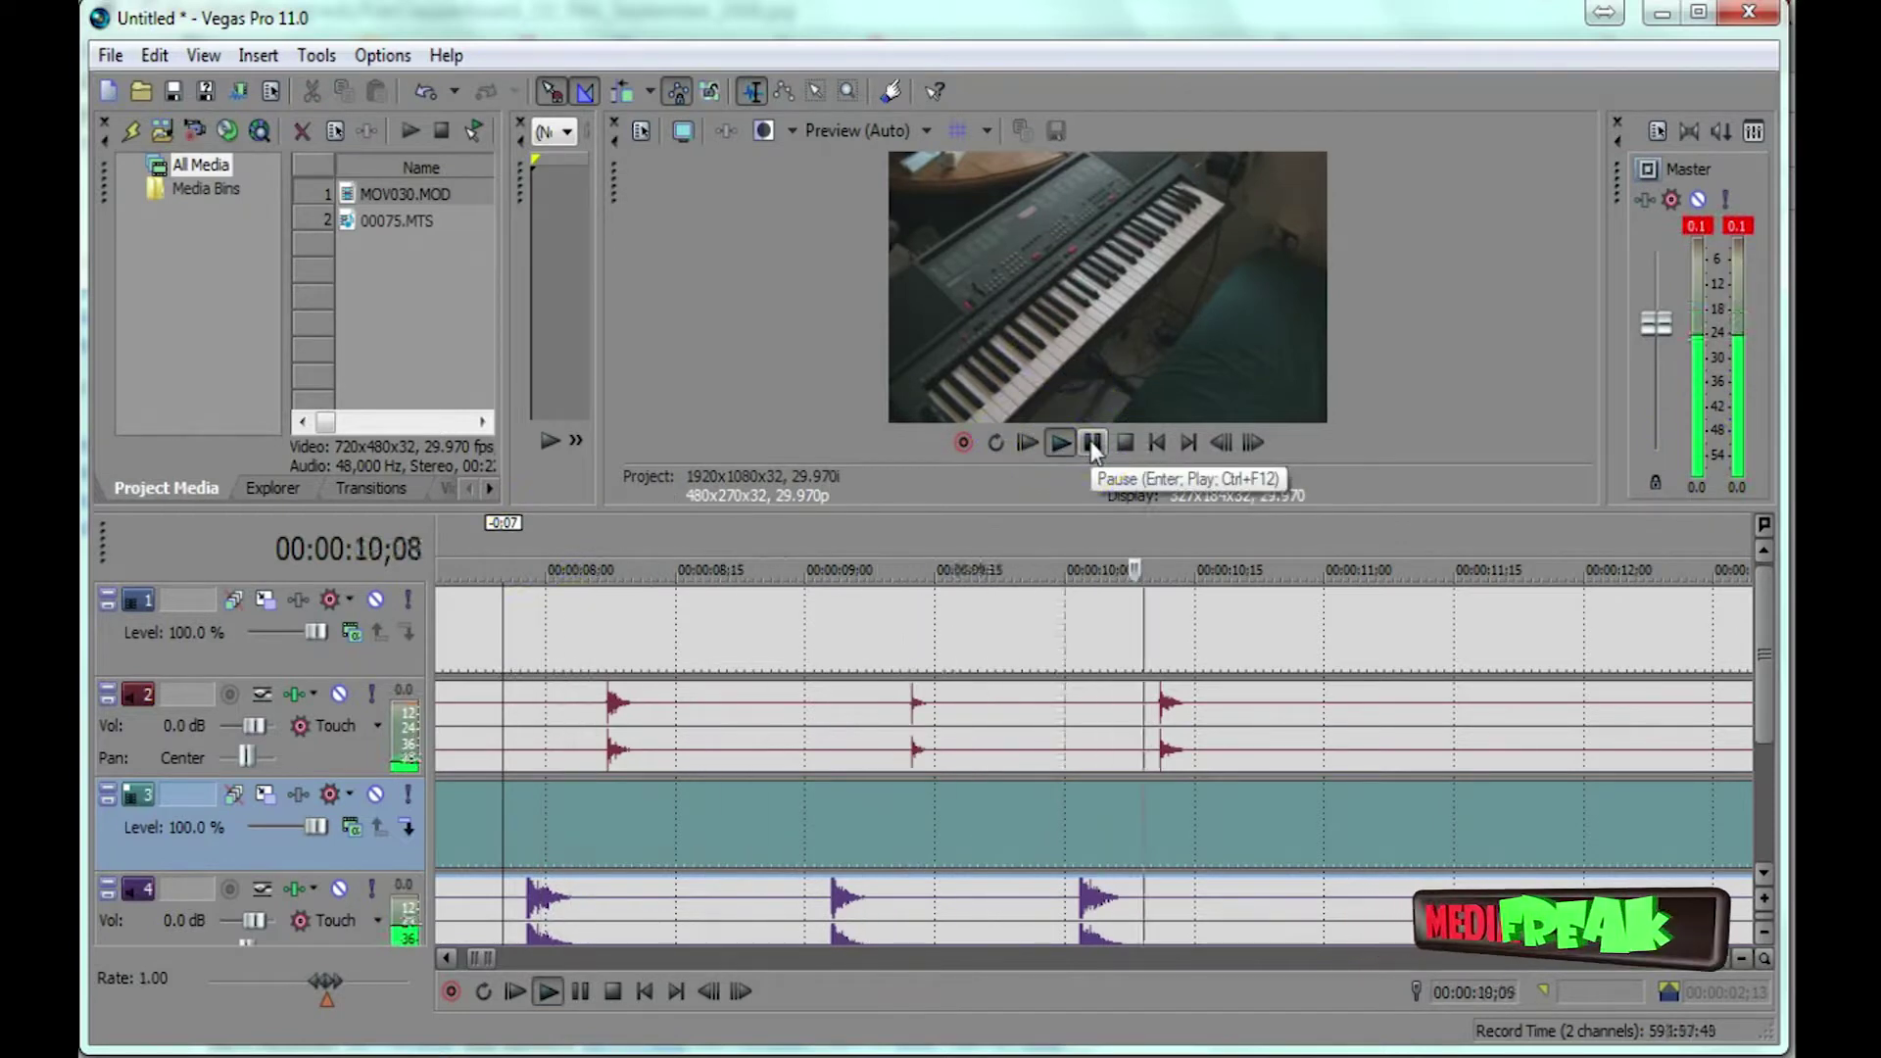
{"action": "left_click", "coordinate": [1093, 443]}
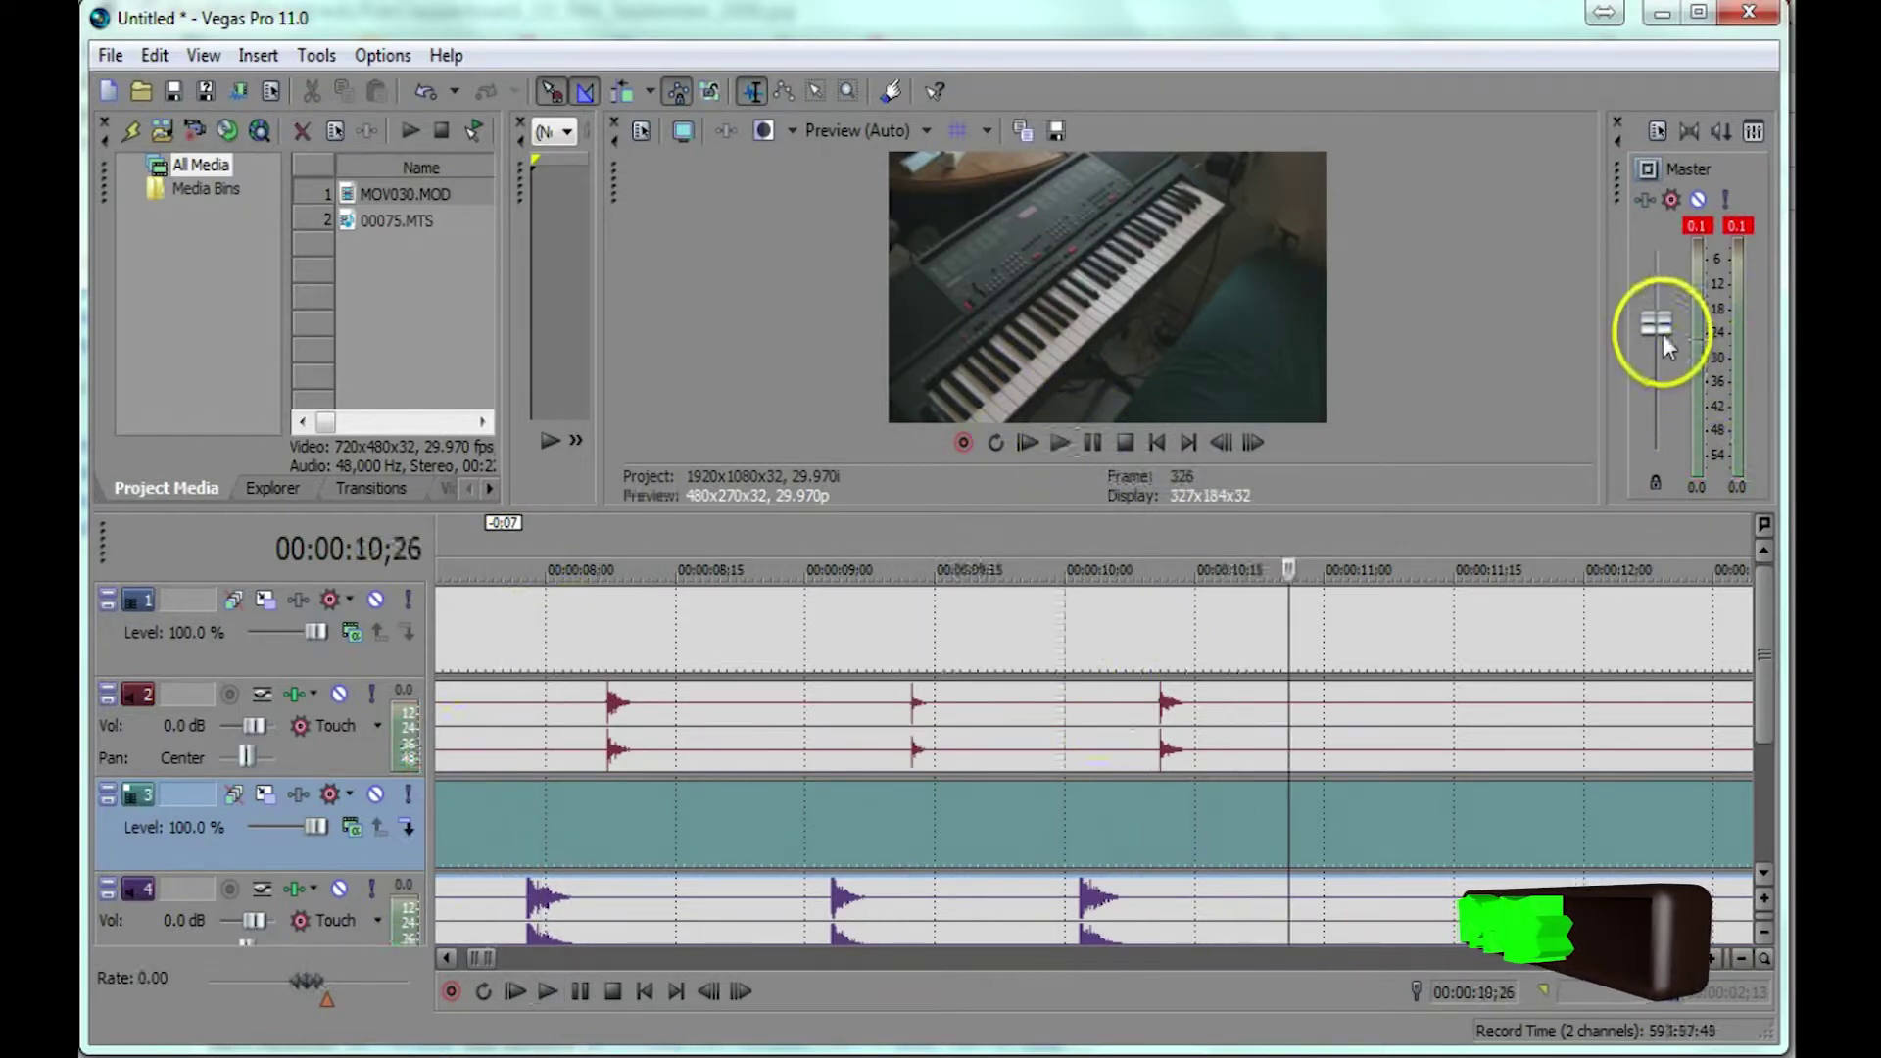
Set the master volume to -6.0 dB and realign the clap spikes of MOV030.MOD with those of 00075.MTS.
{"action": "left_click_drag", "start_coordinate": [1662, 407], "coordinate": [1661, 383]}
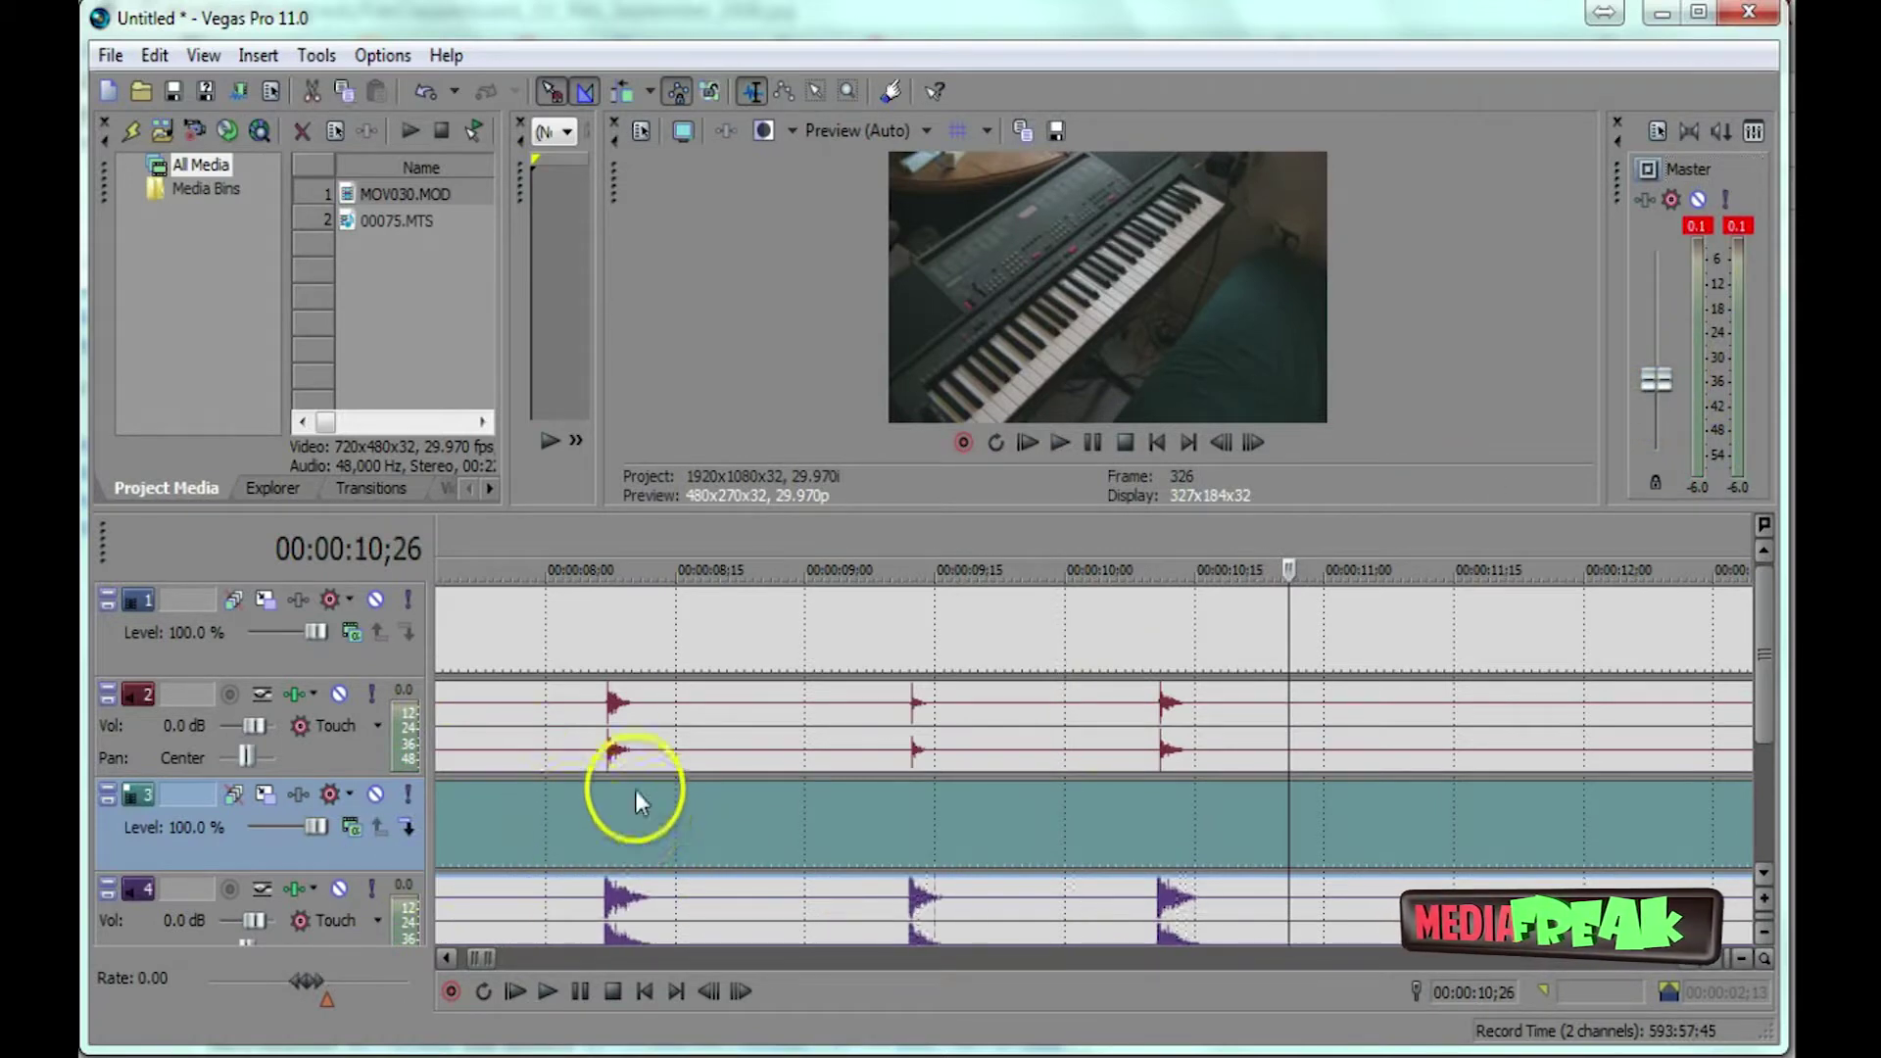
{"action": "left_click", "coordinate": [1720, 965]}
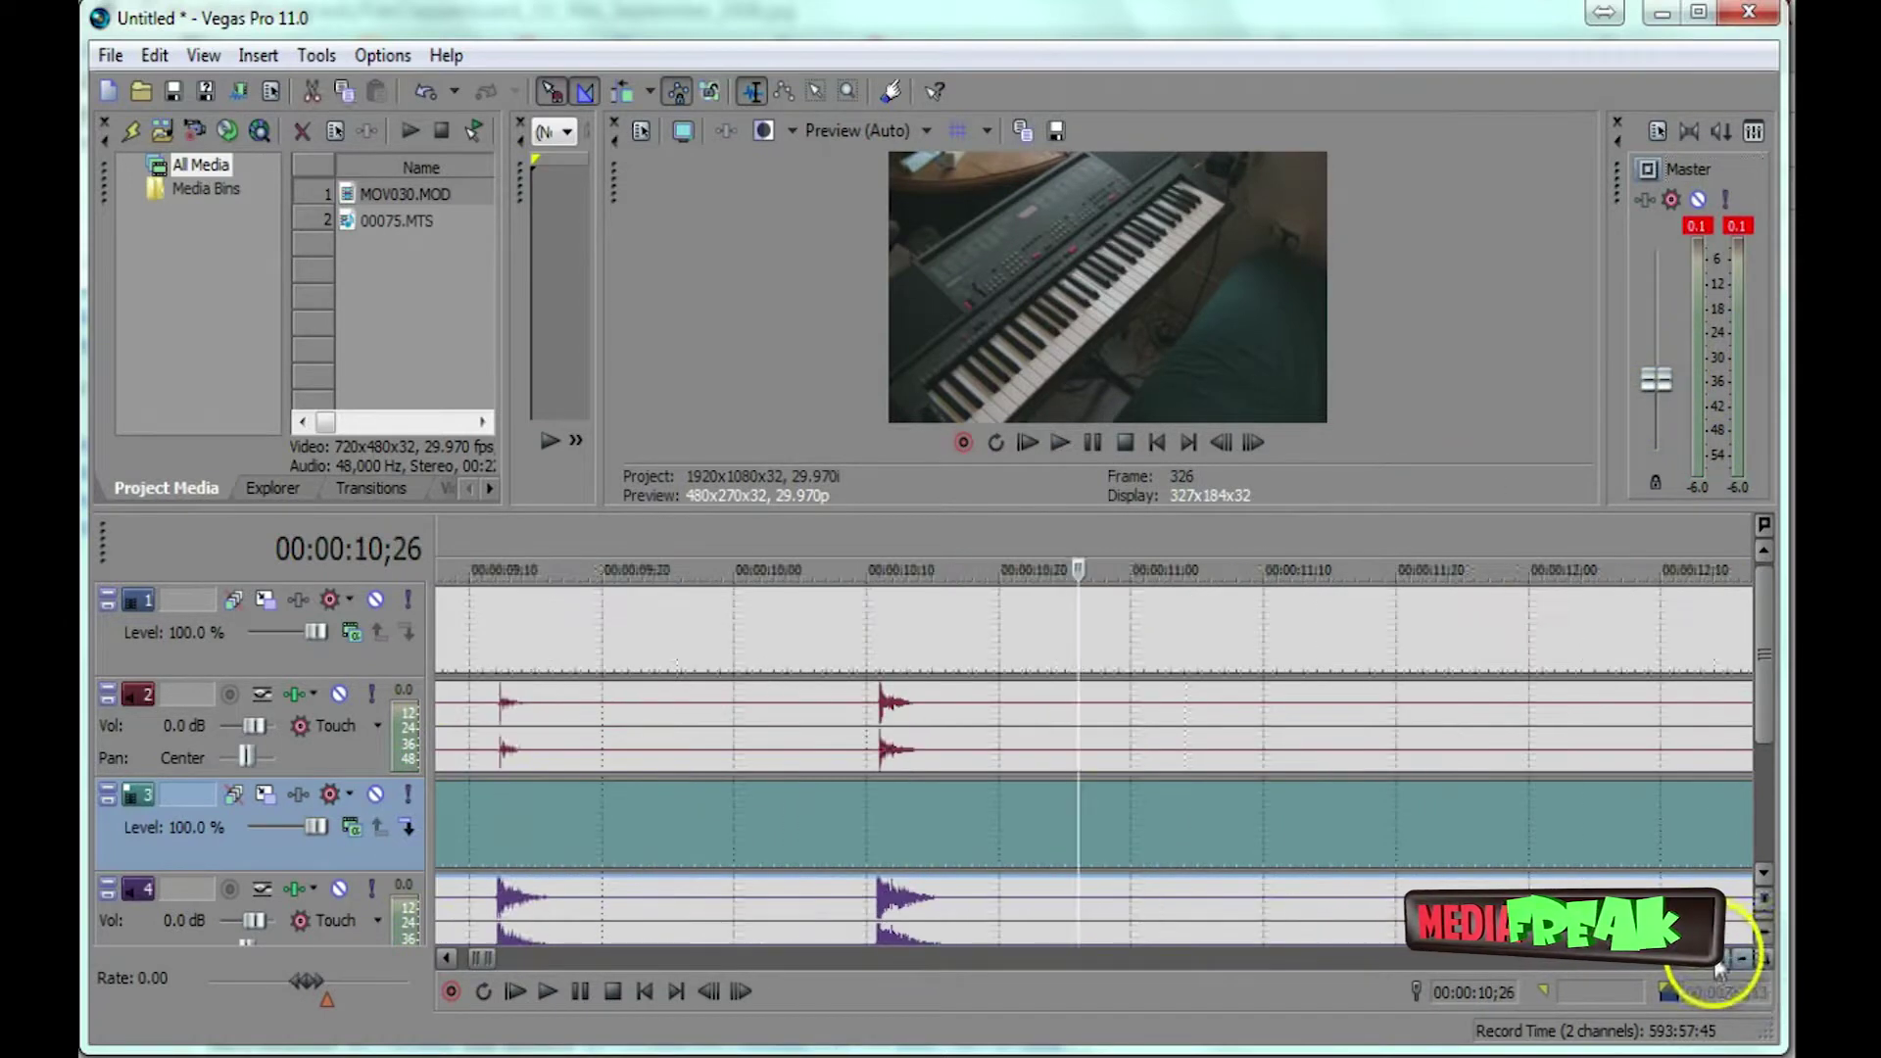
{"action": "left_click", "coordinate": [454, 959]}
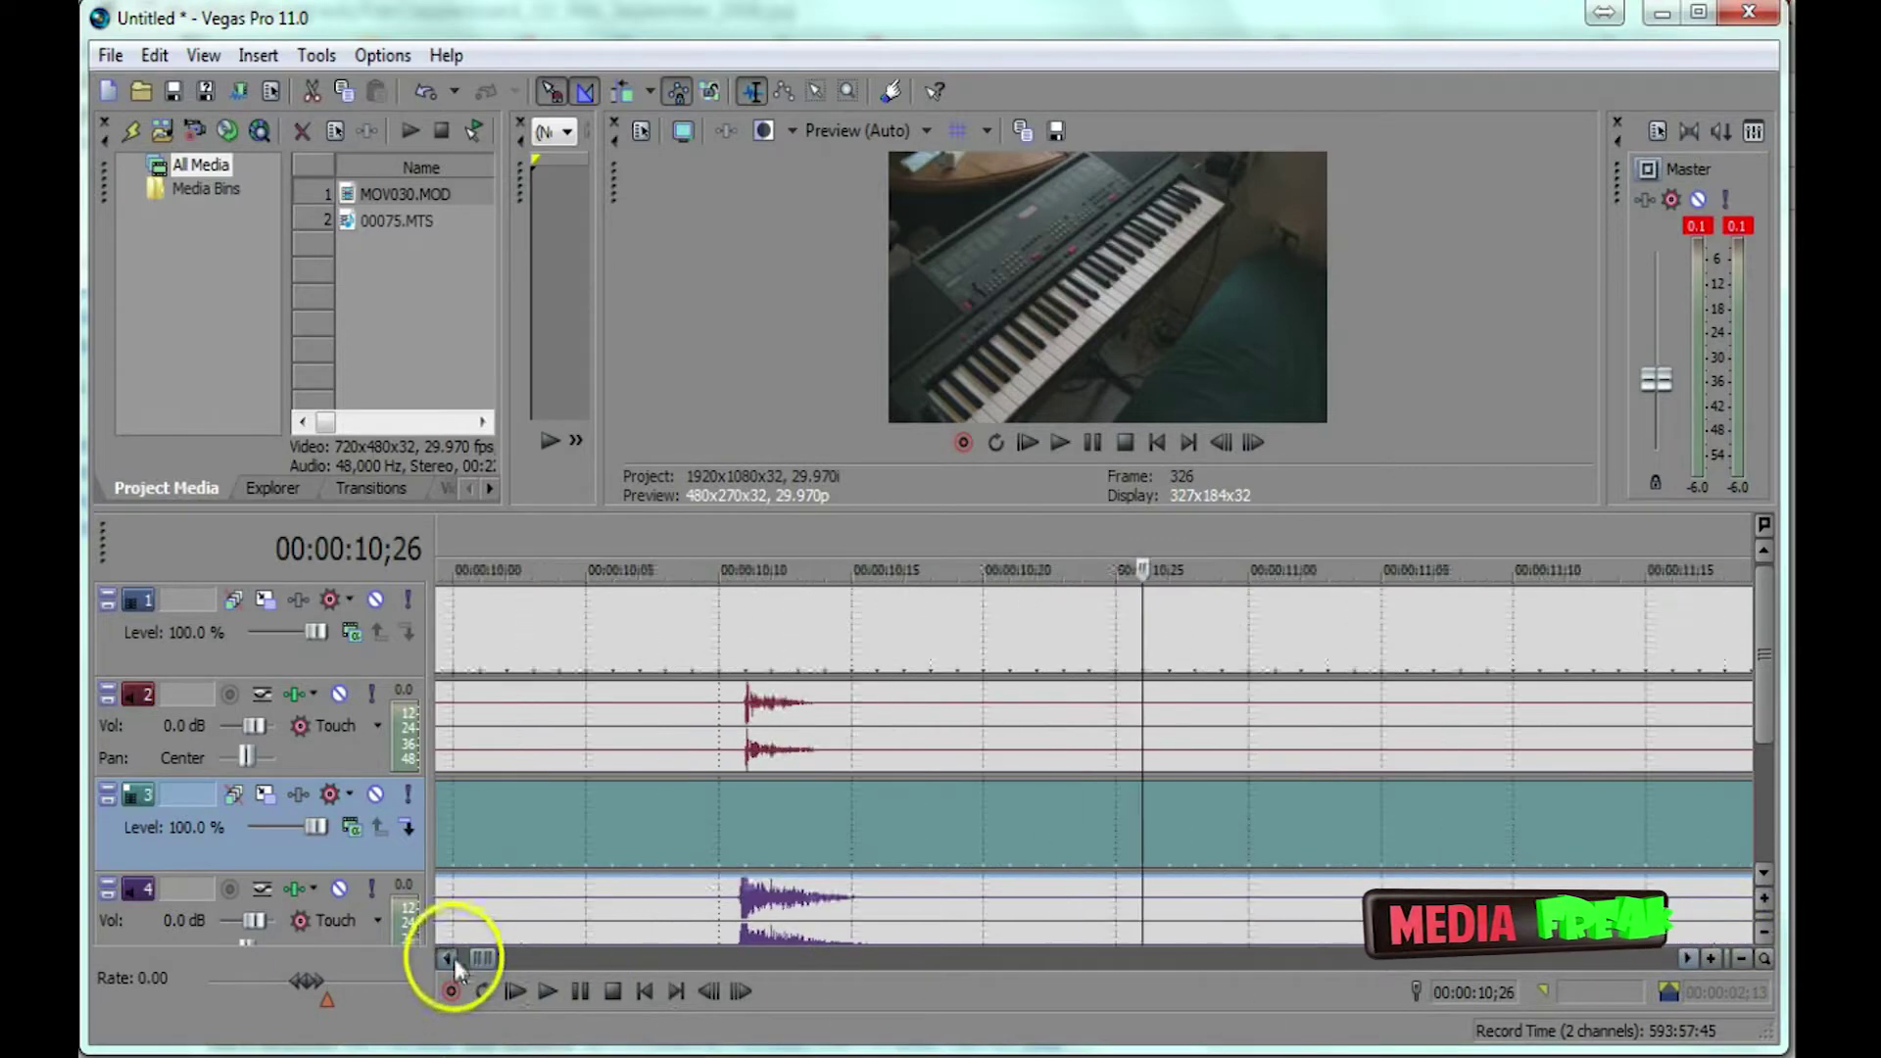
{"action": "left_click_drag", "start_coordinate": [453, 962], "coordinate": [496, 927]}
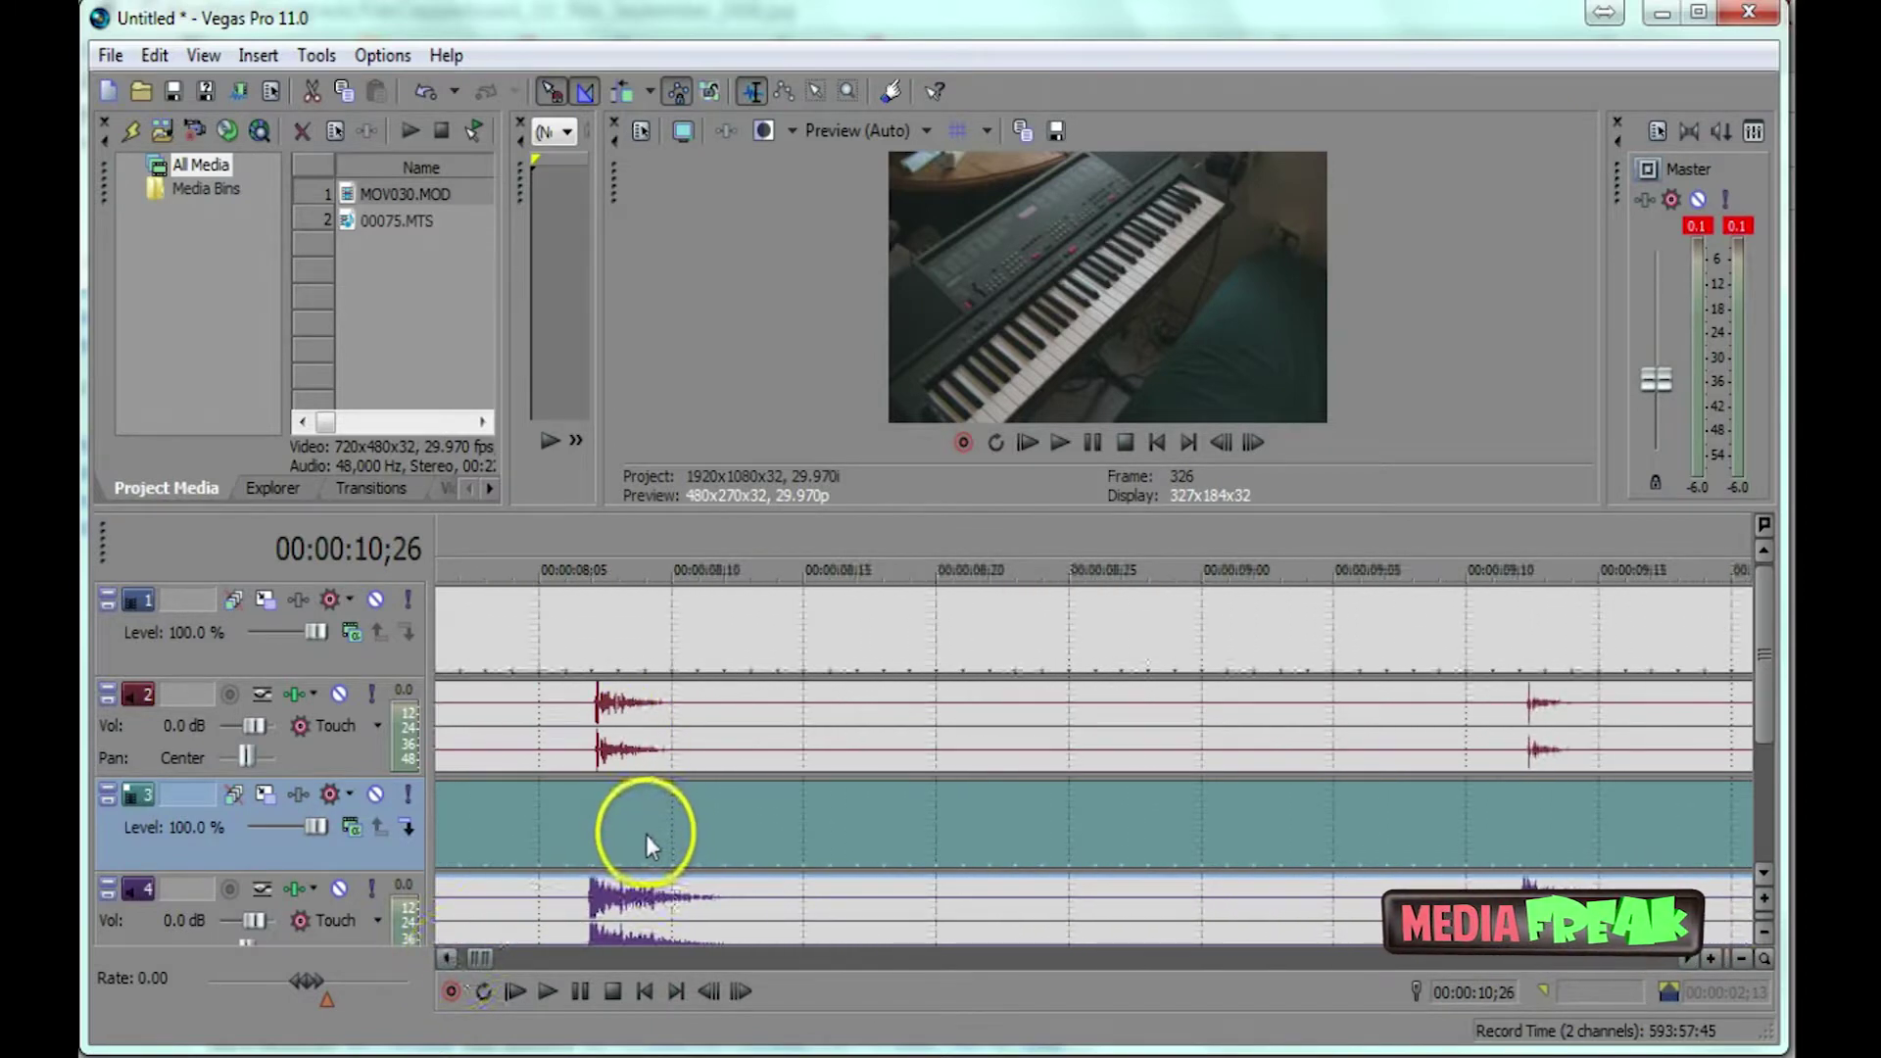
Play both clips from 00:00:08;06 through the claps to check their synchronization, and pause.
{"action": "left_click", "coordinate": [568, 546]}
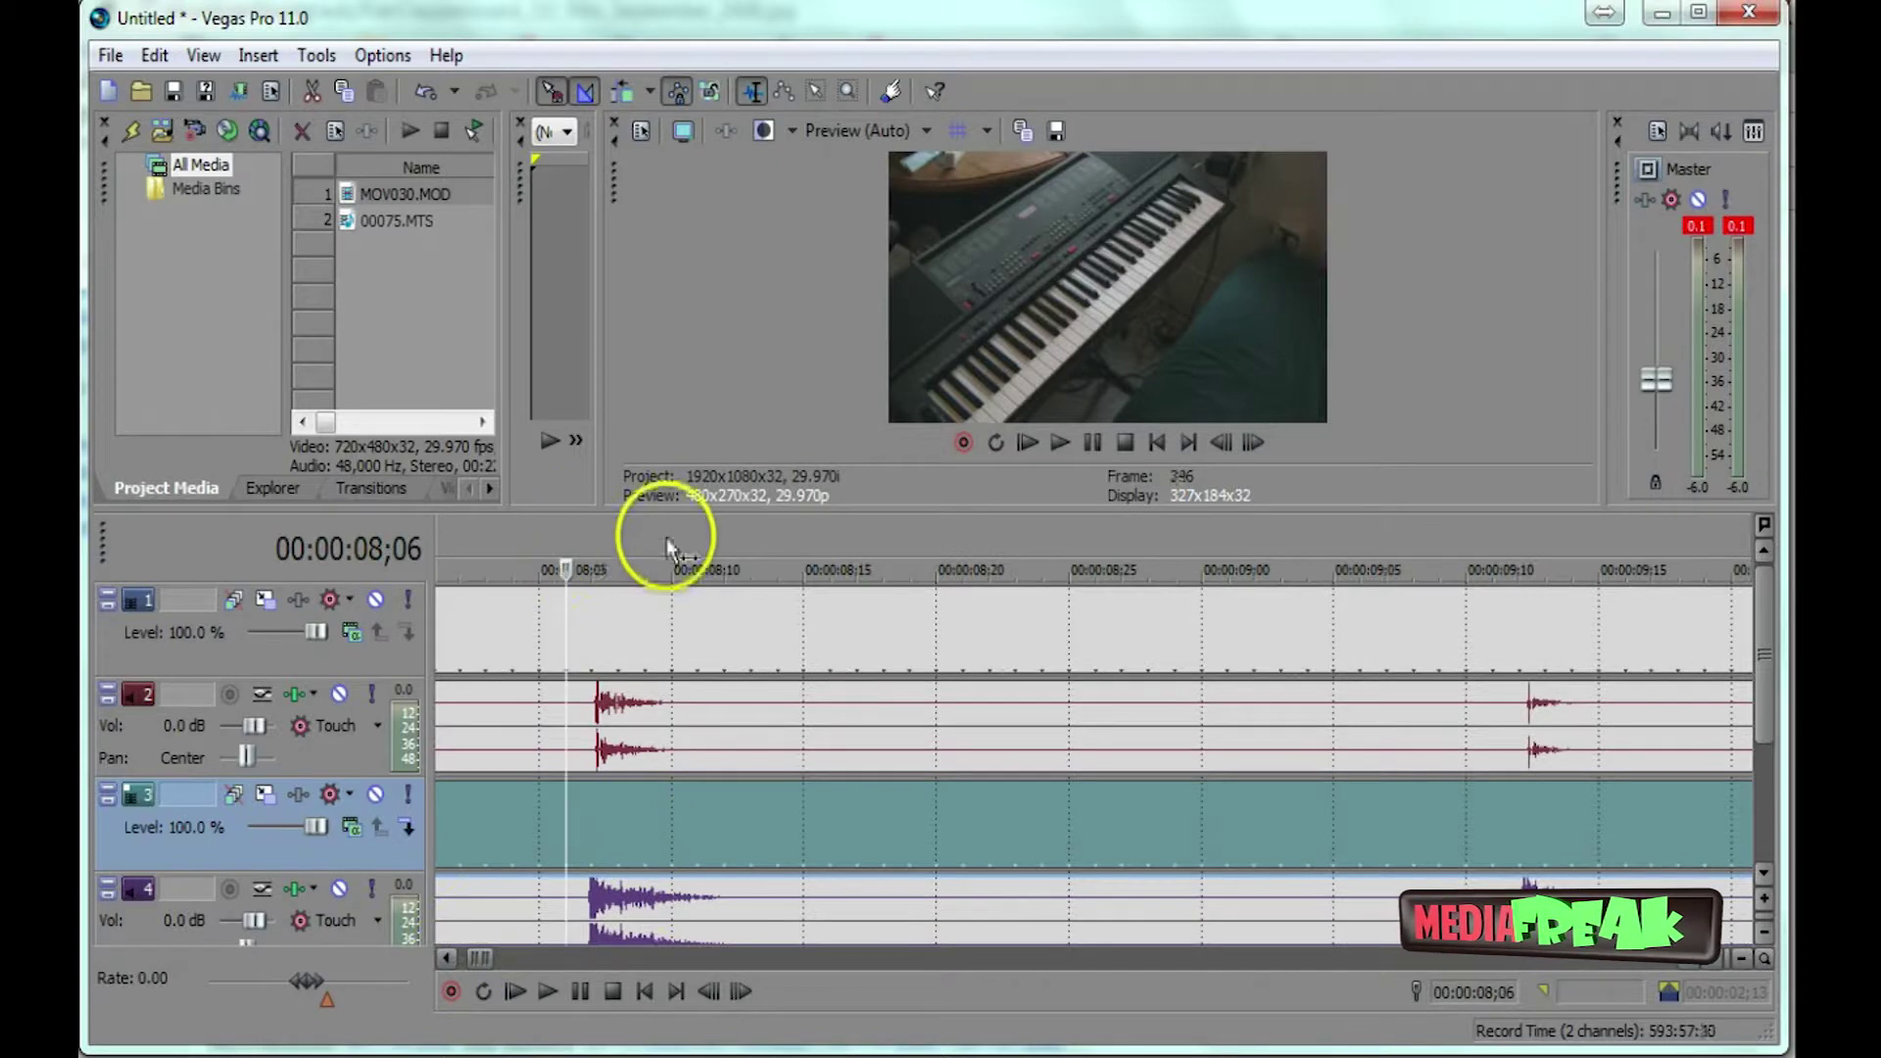
{"action": "left_click", "coordinate": [1060, 443]}
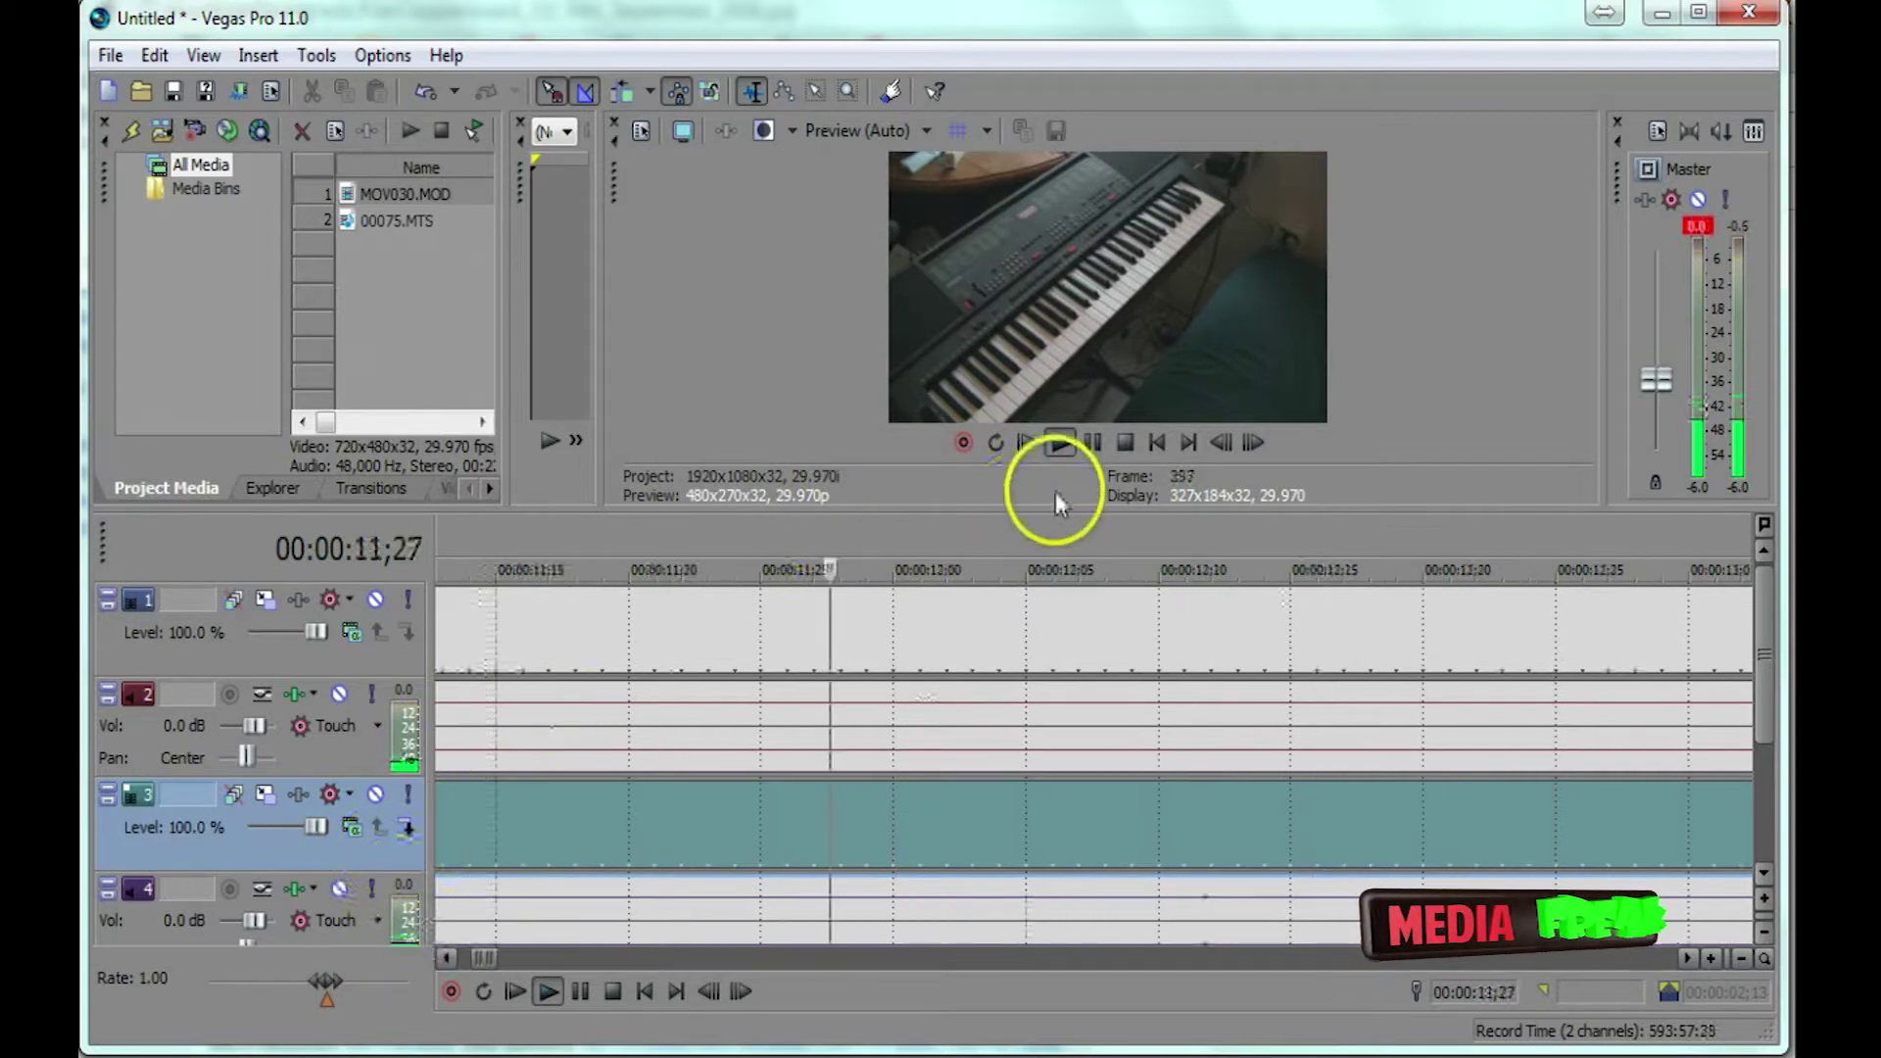
{"action": "left_click", "coordinate": [1083, 450]}
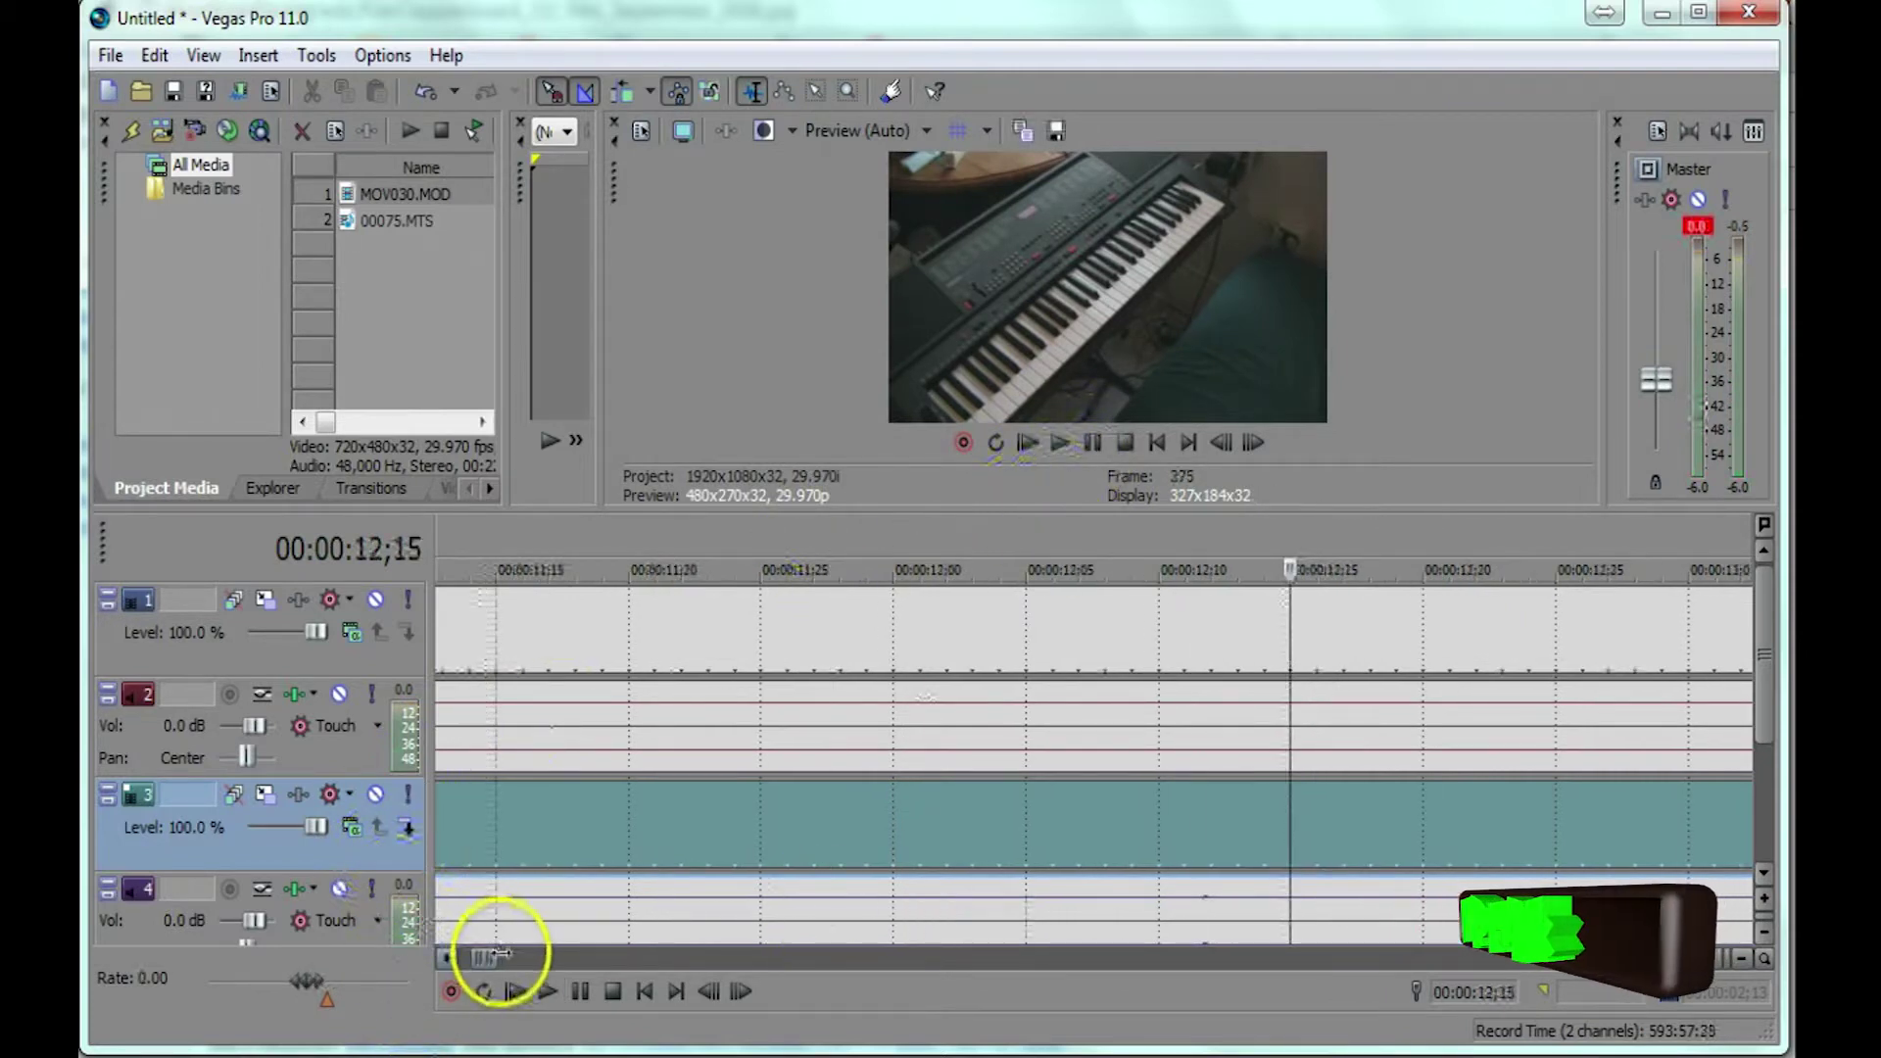
Trim the starts of 00075.MTS and MOV030.MOD past the claps to about 00:00:56, and move both clips back to the timeline start.
{"action": "left_click_drag", "start_coordinate": [499, 956], "coordinate": [1071, 947]}
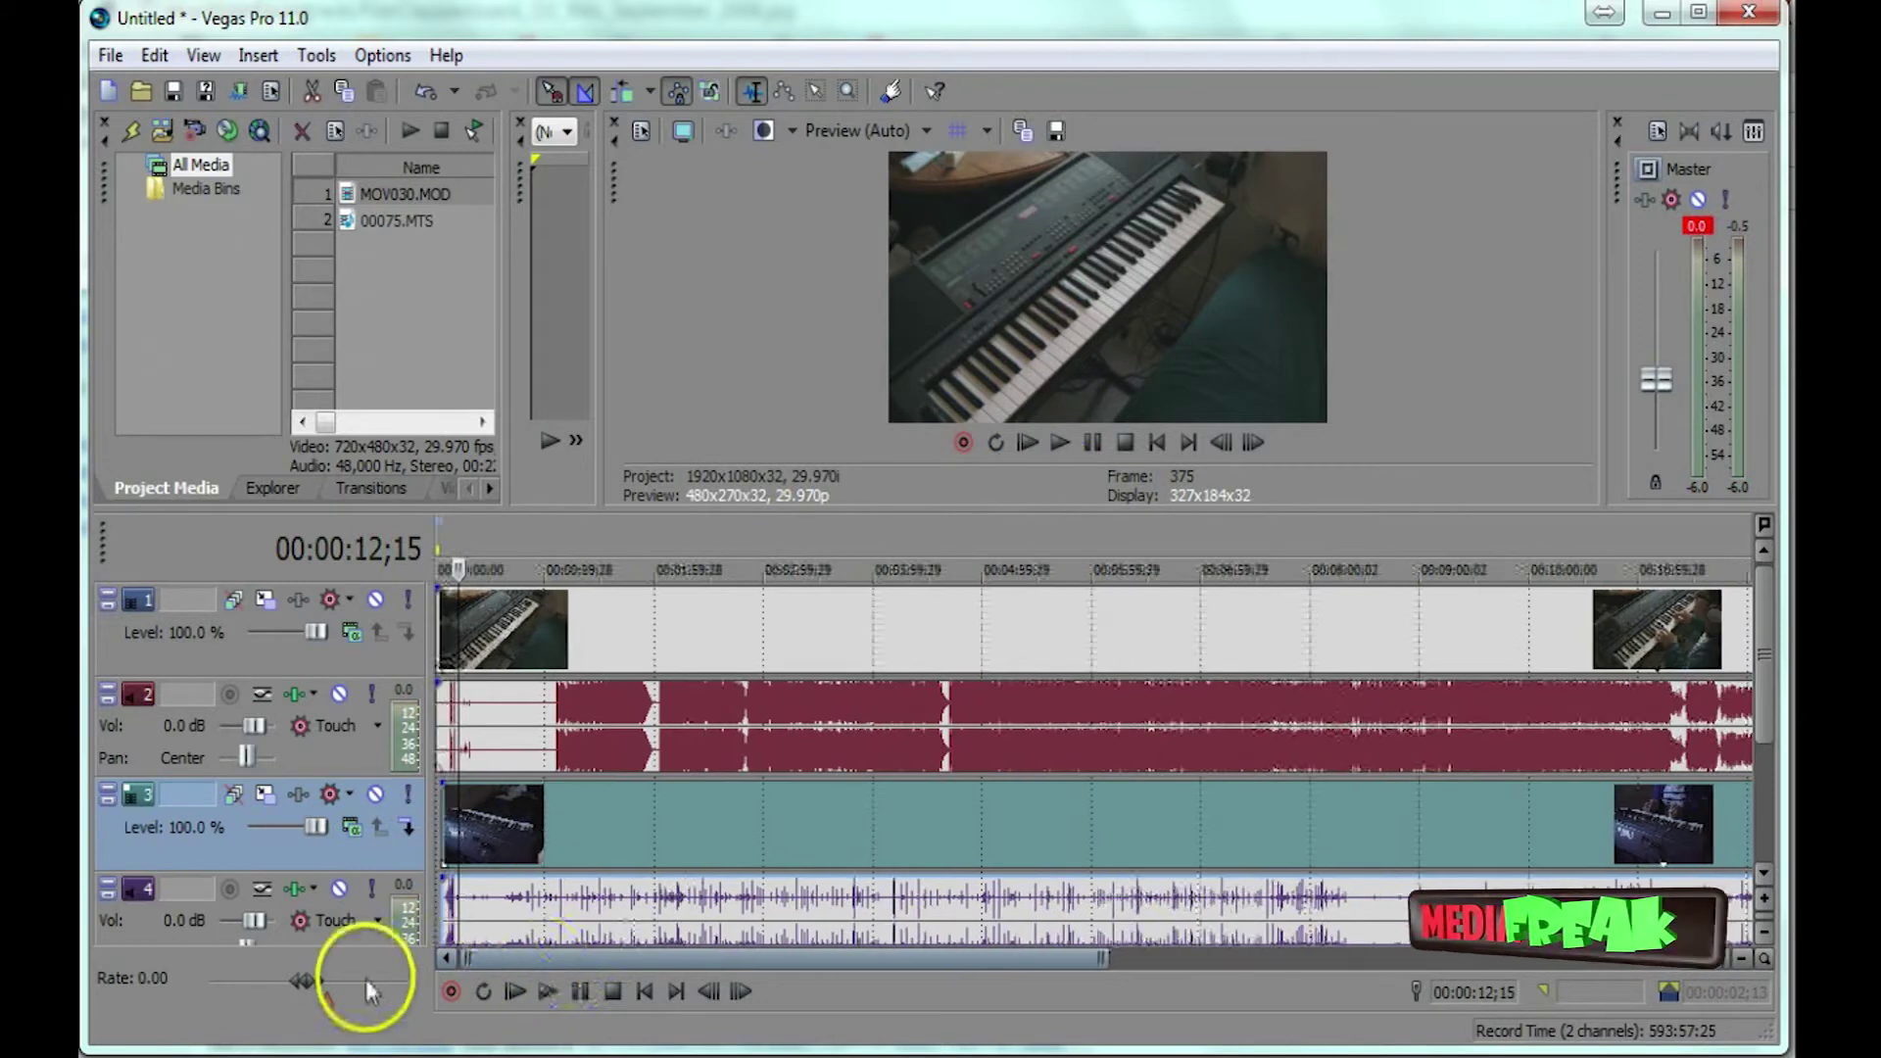
{"action": "left_click", "coordinate": [471, 649]}
{"action": "left_click_drag", "start_coordinate": [470, 650], "coordinate": [542, 649]}
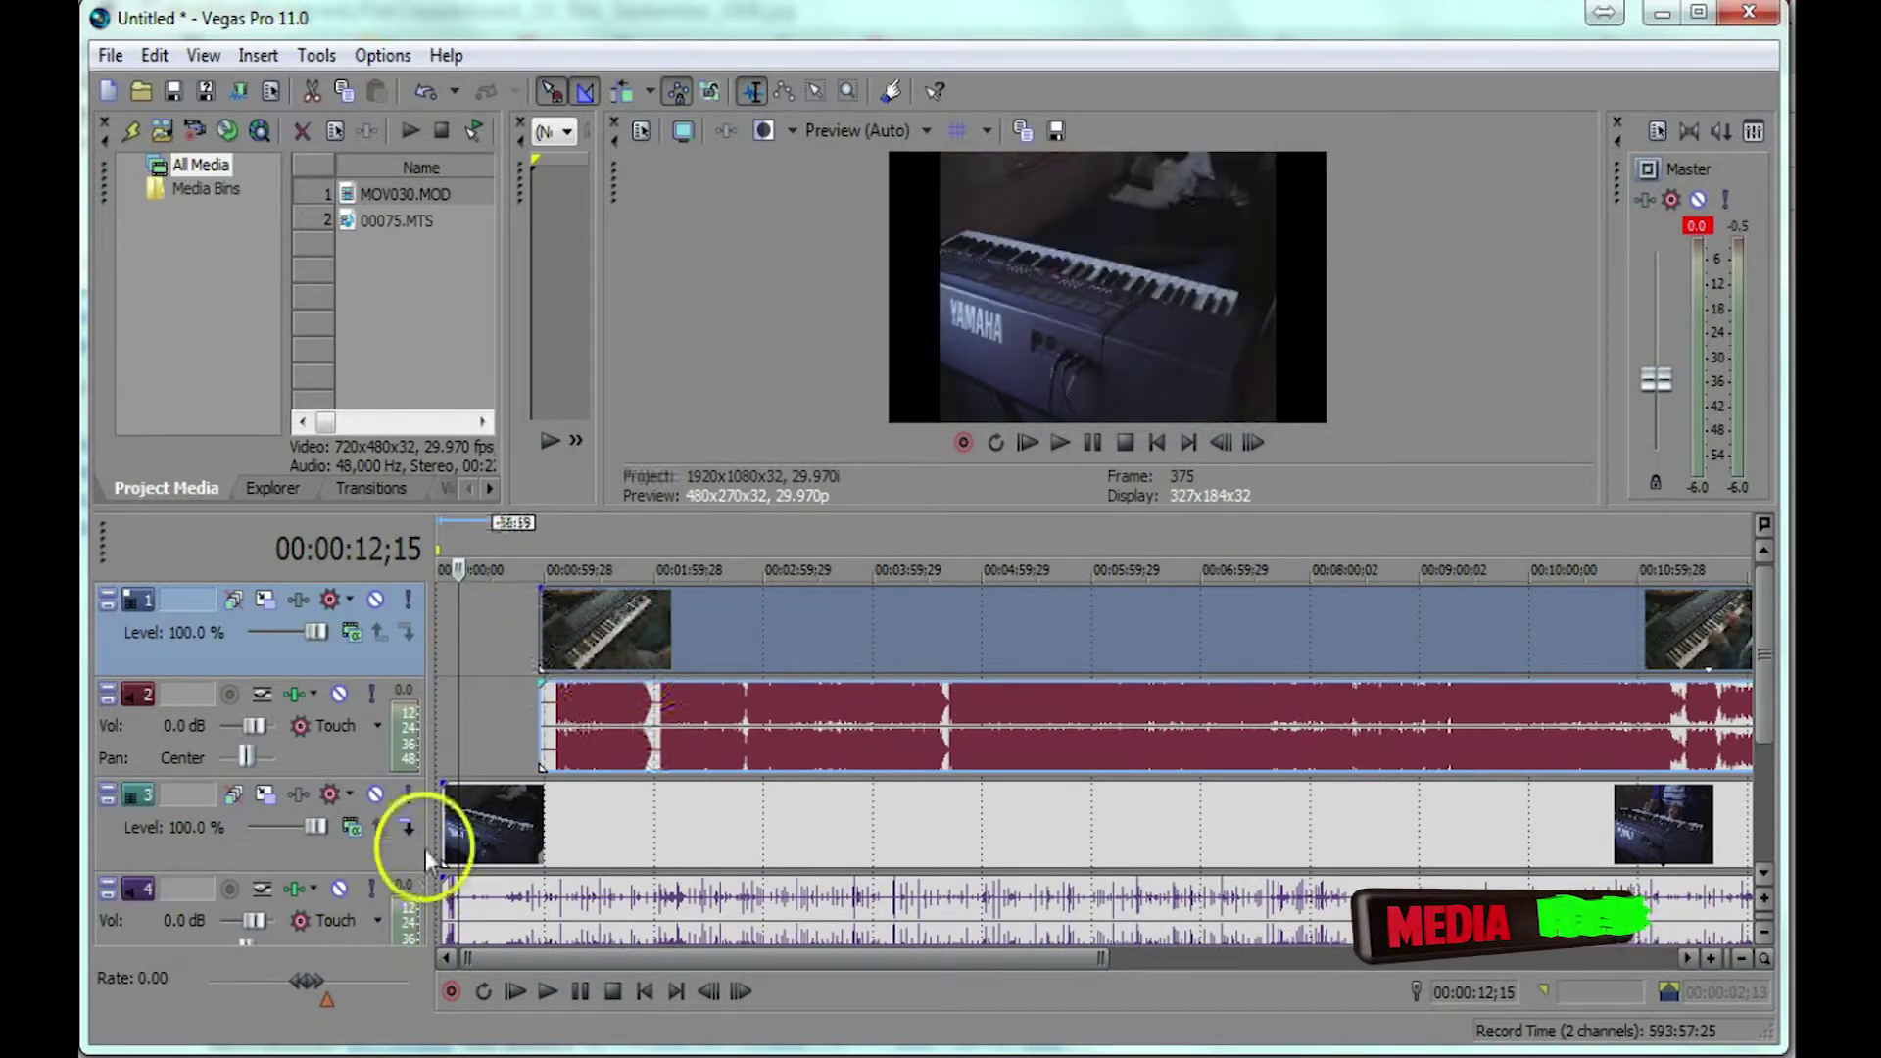
{"action": "left_click_drag", "start_coordinate": [454, 813], "coordinate": [542, 821]}
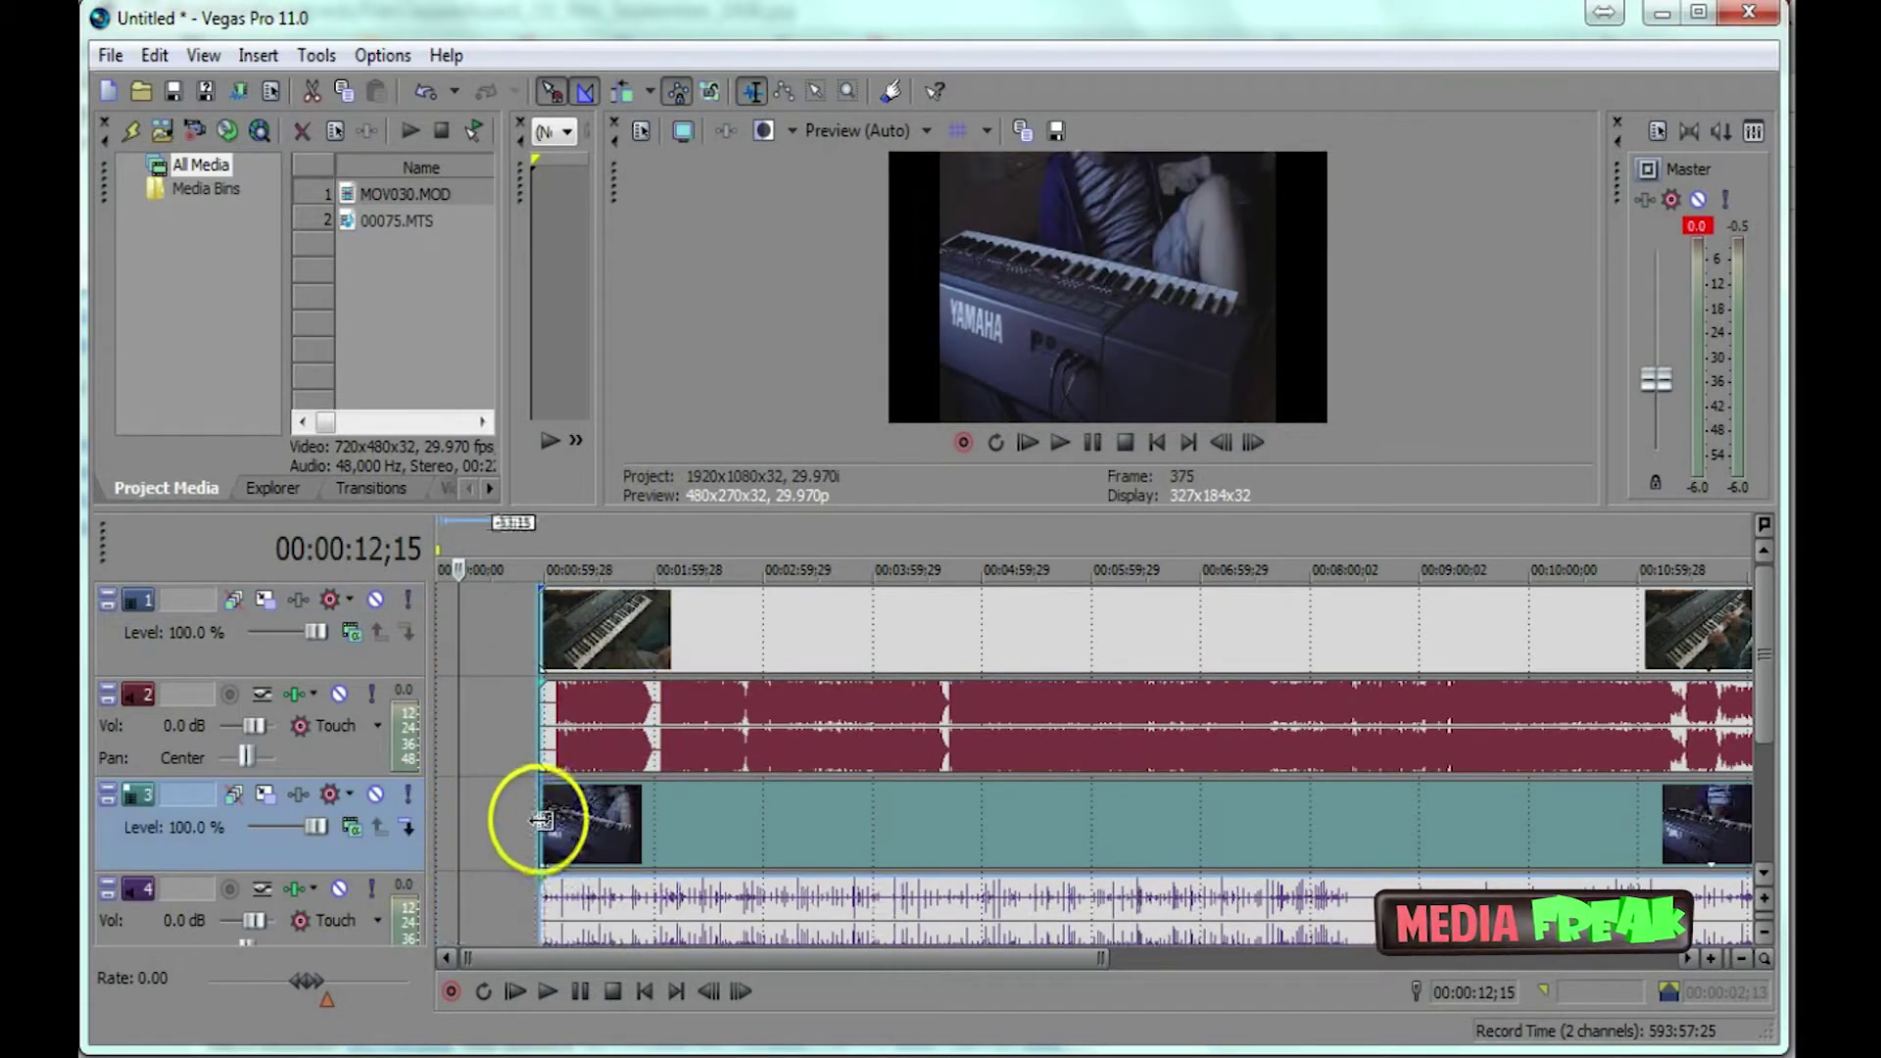
{"action": "left_click_drag", "start_coordinate": [620, 649], "coordinate": [480, 650]}
{"action": "left_click", "coordinate": [657, 828]}
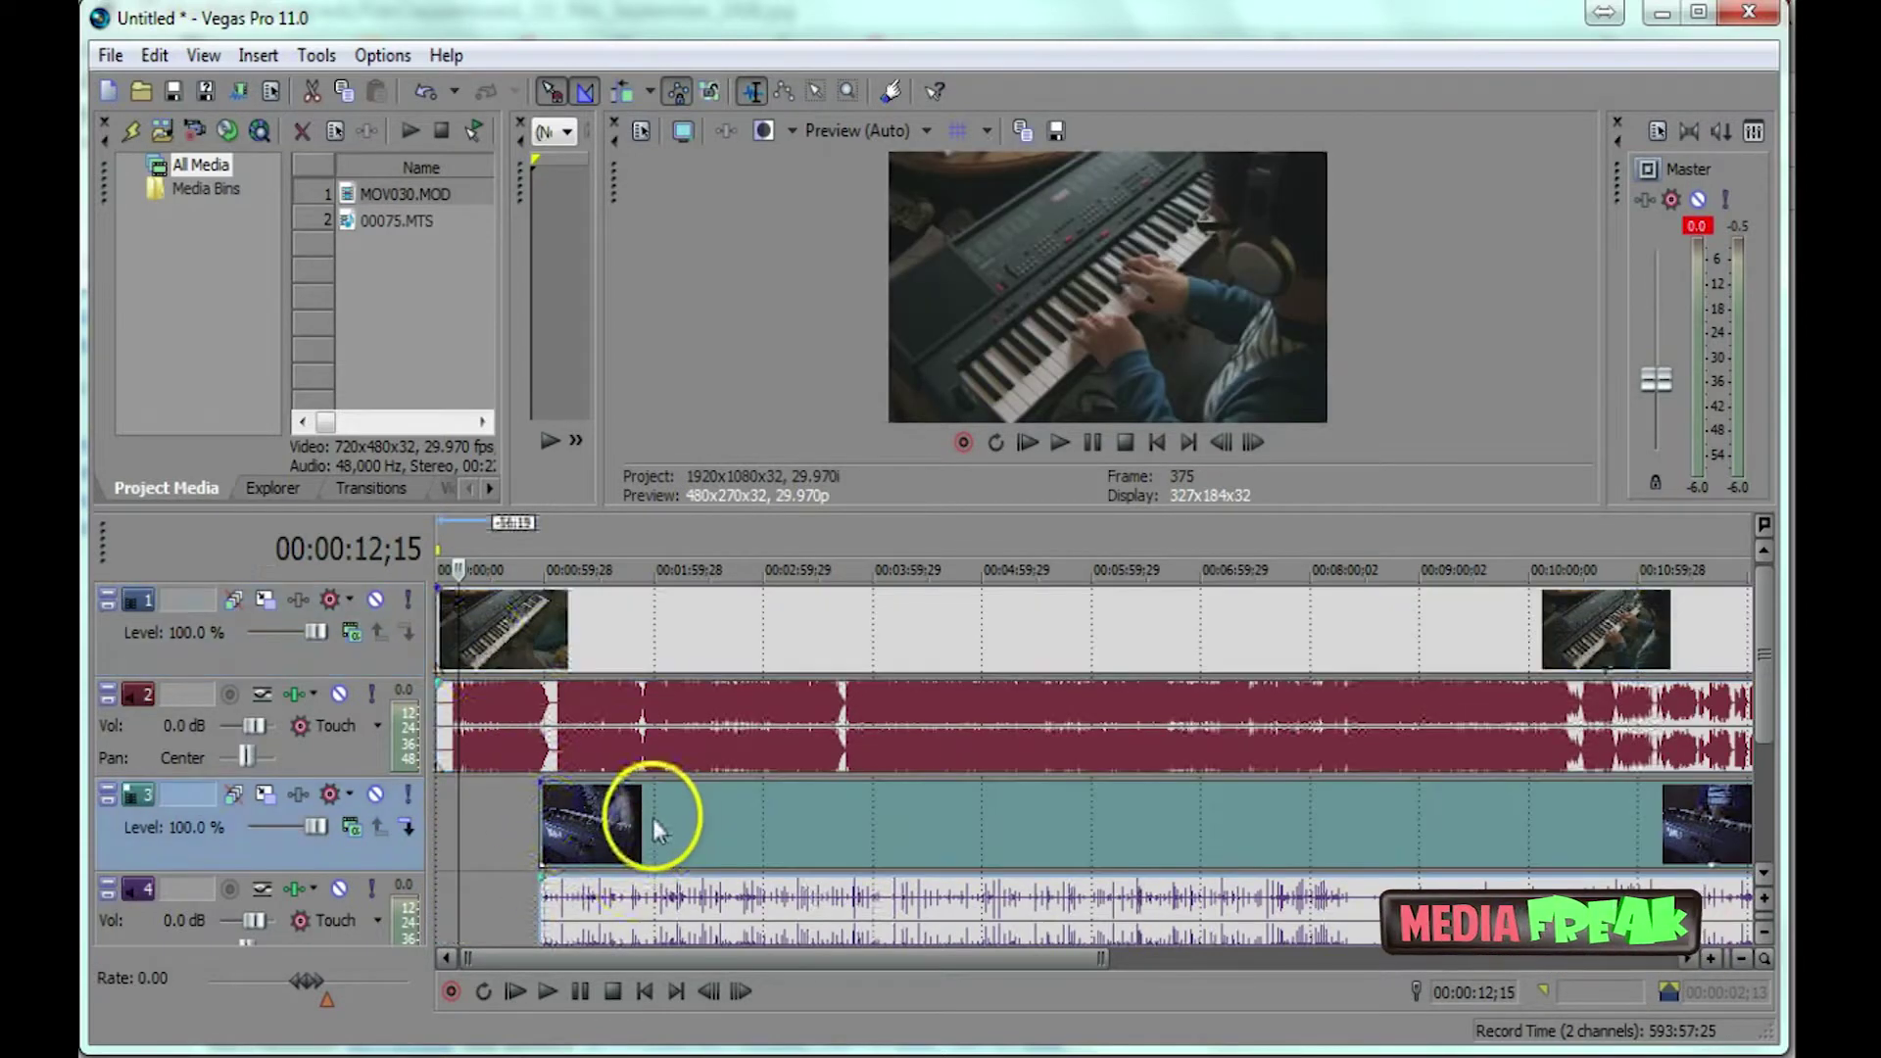
{"action": "left_click_drag", "start_coordinate": [657, 828], "coordinate": [506, 801]}
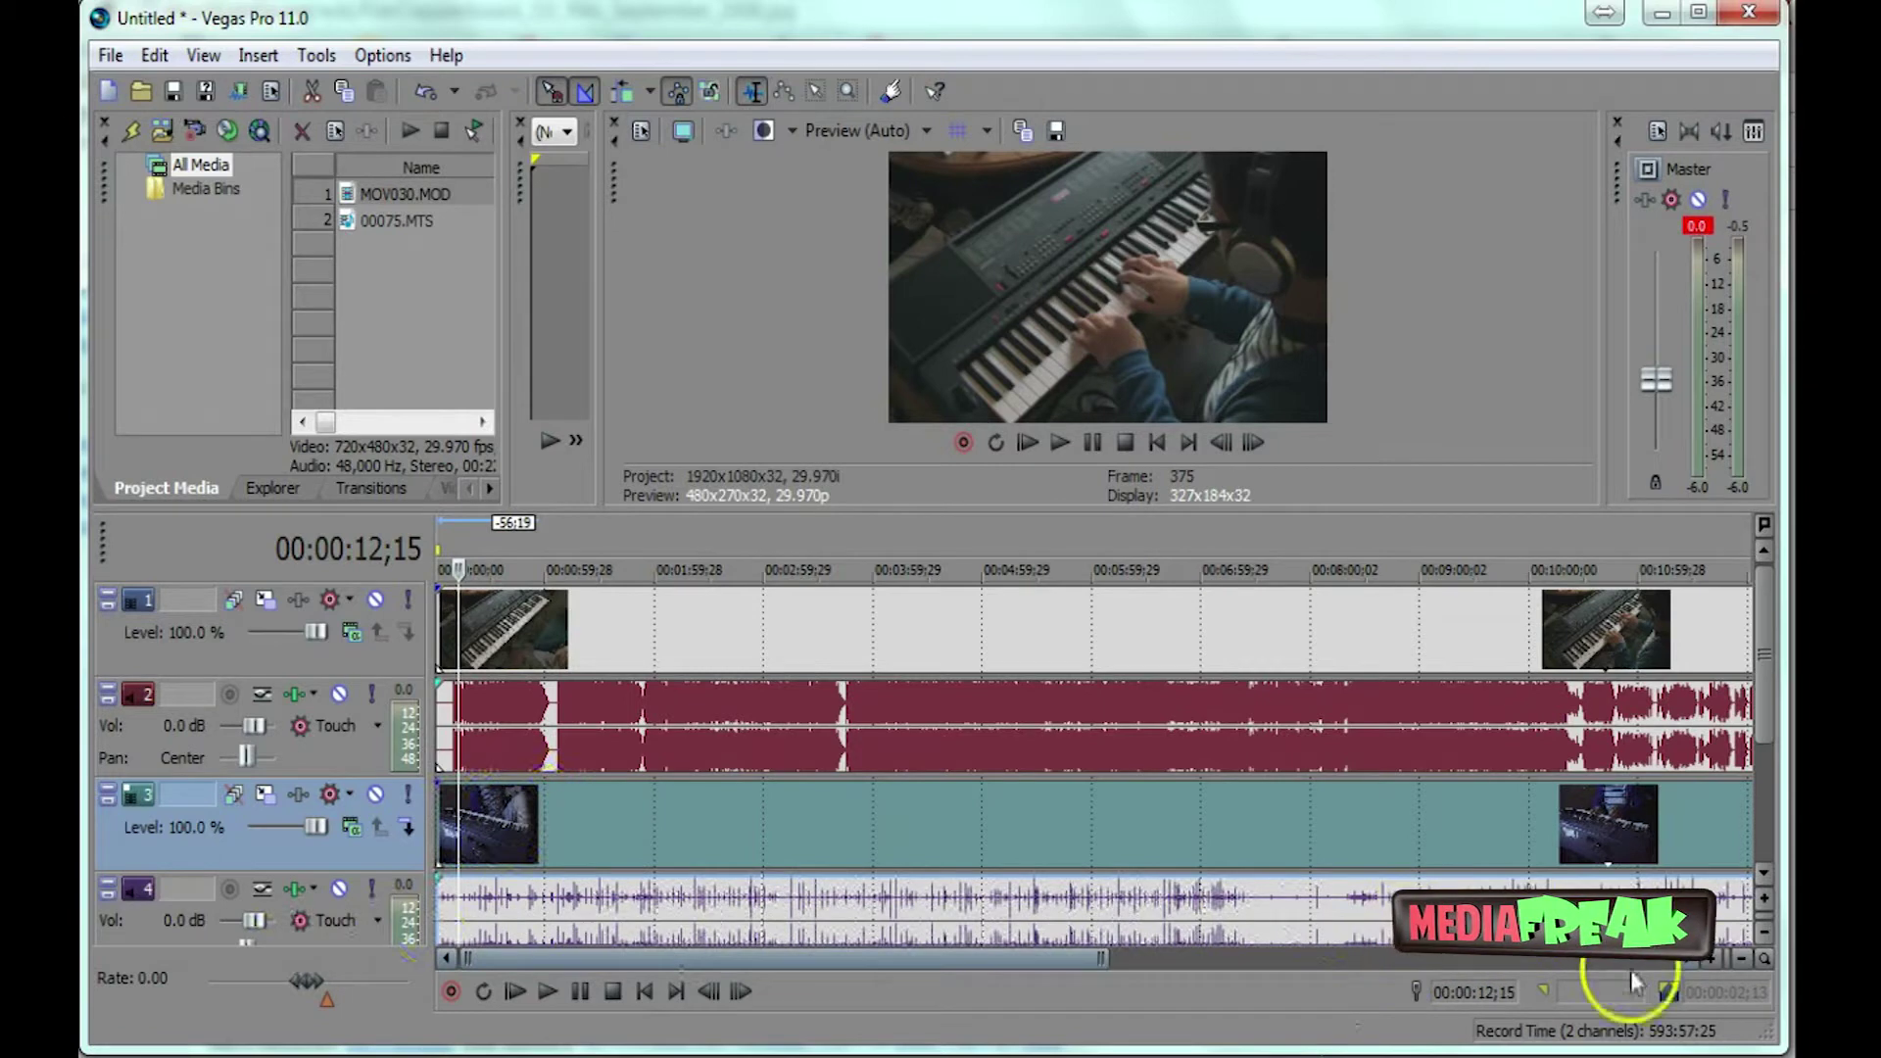
Trim about another 1 minute 4 seconds off the start of both clips and move them back to the timeline start.
{"action": "left_click", "coordinate": [1711, 958]}
{"action": "left_click", "coordinate": [1710, 958]}
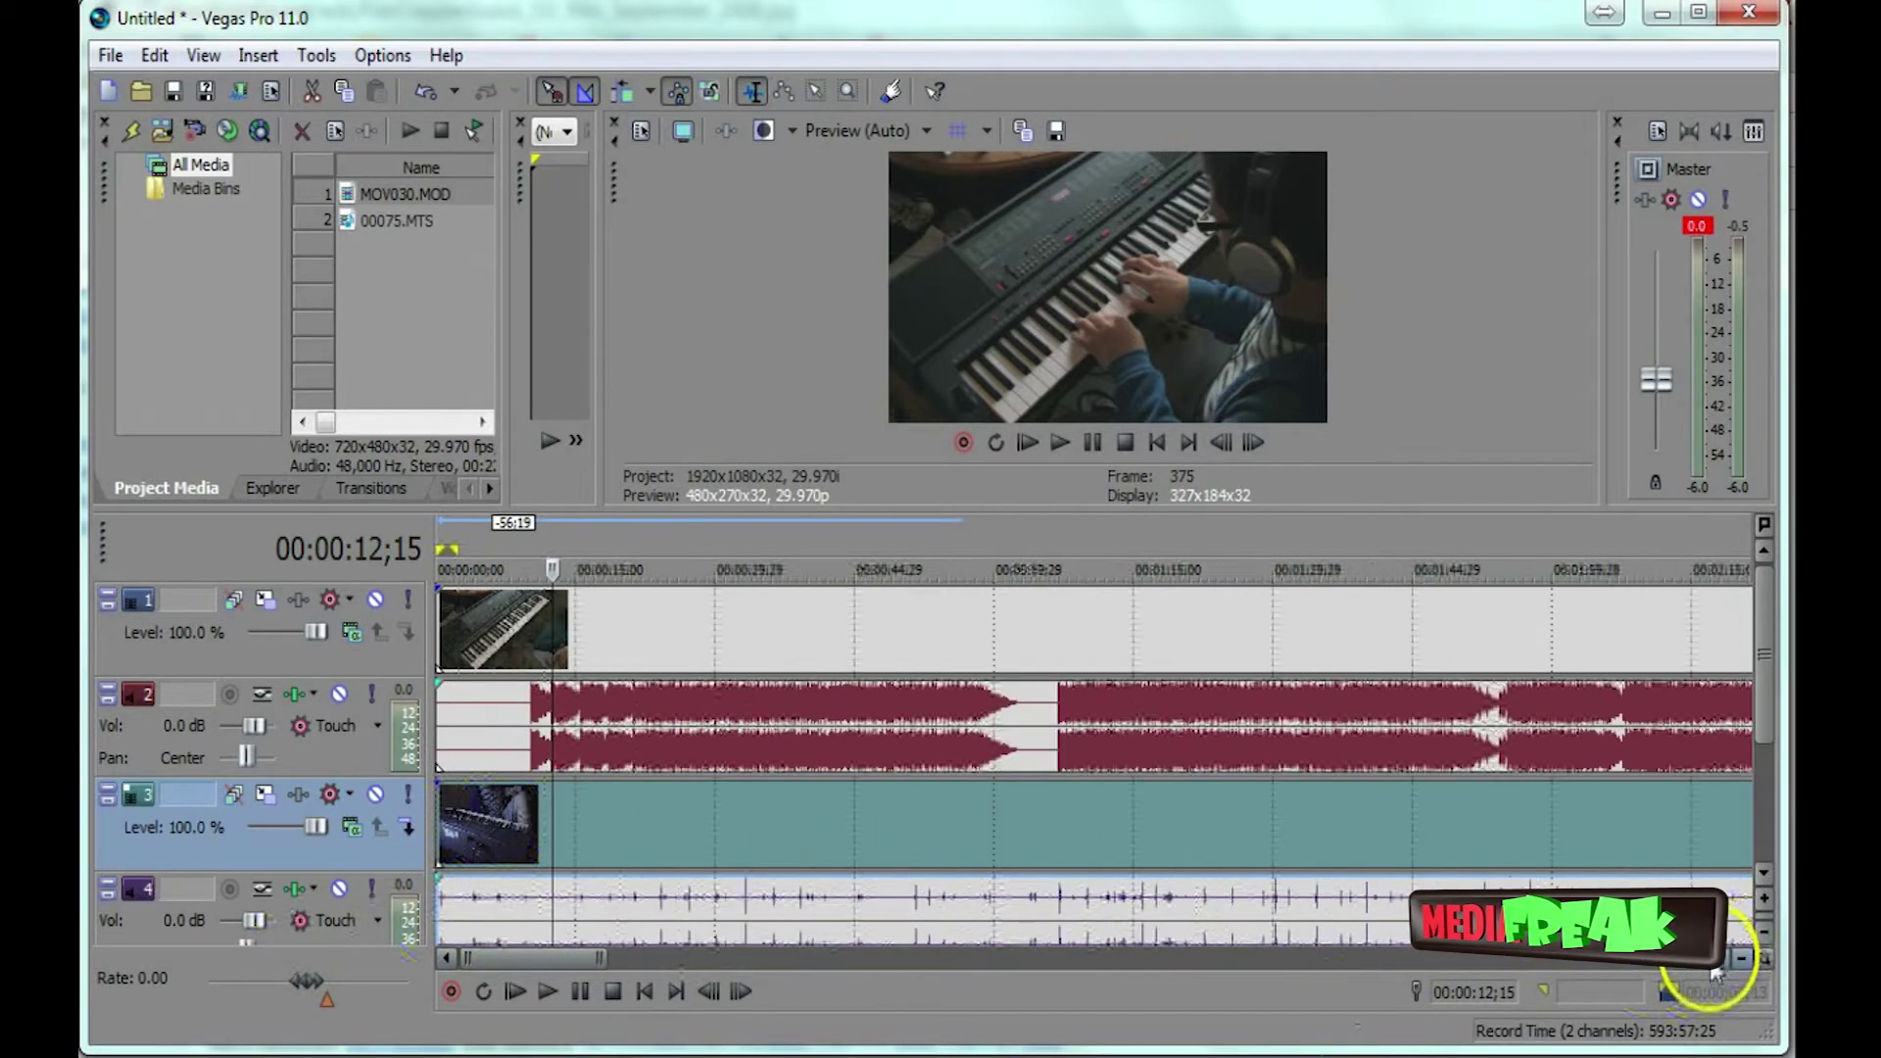
{"action": "left_click_drag", "start_coordinate": [446, 630], "coordinate": [1041, 672]}
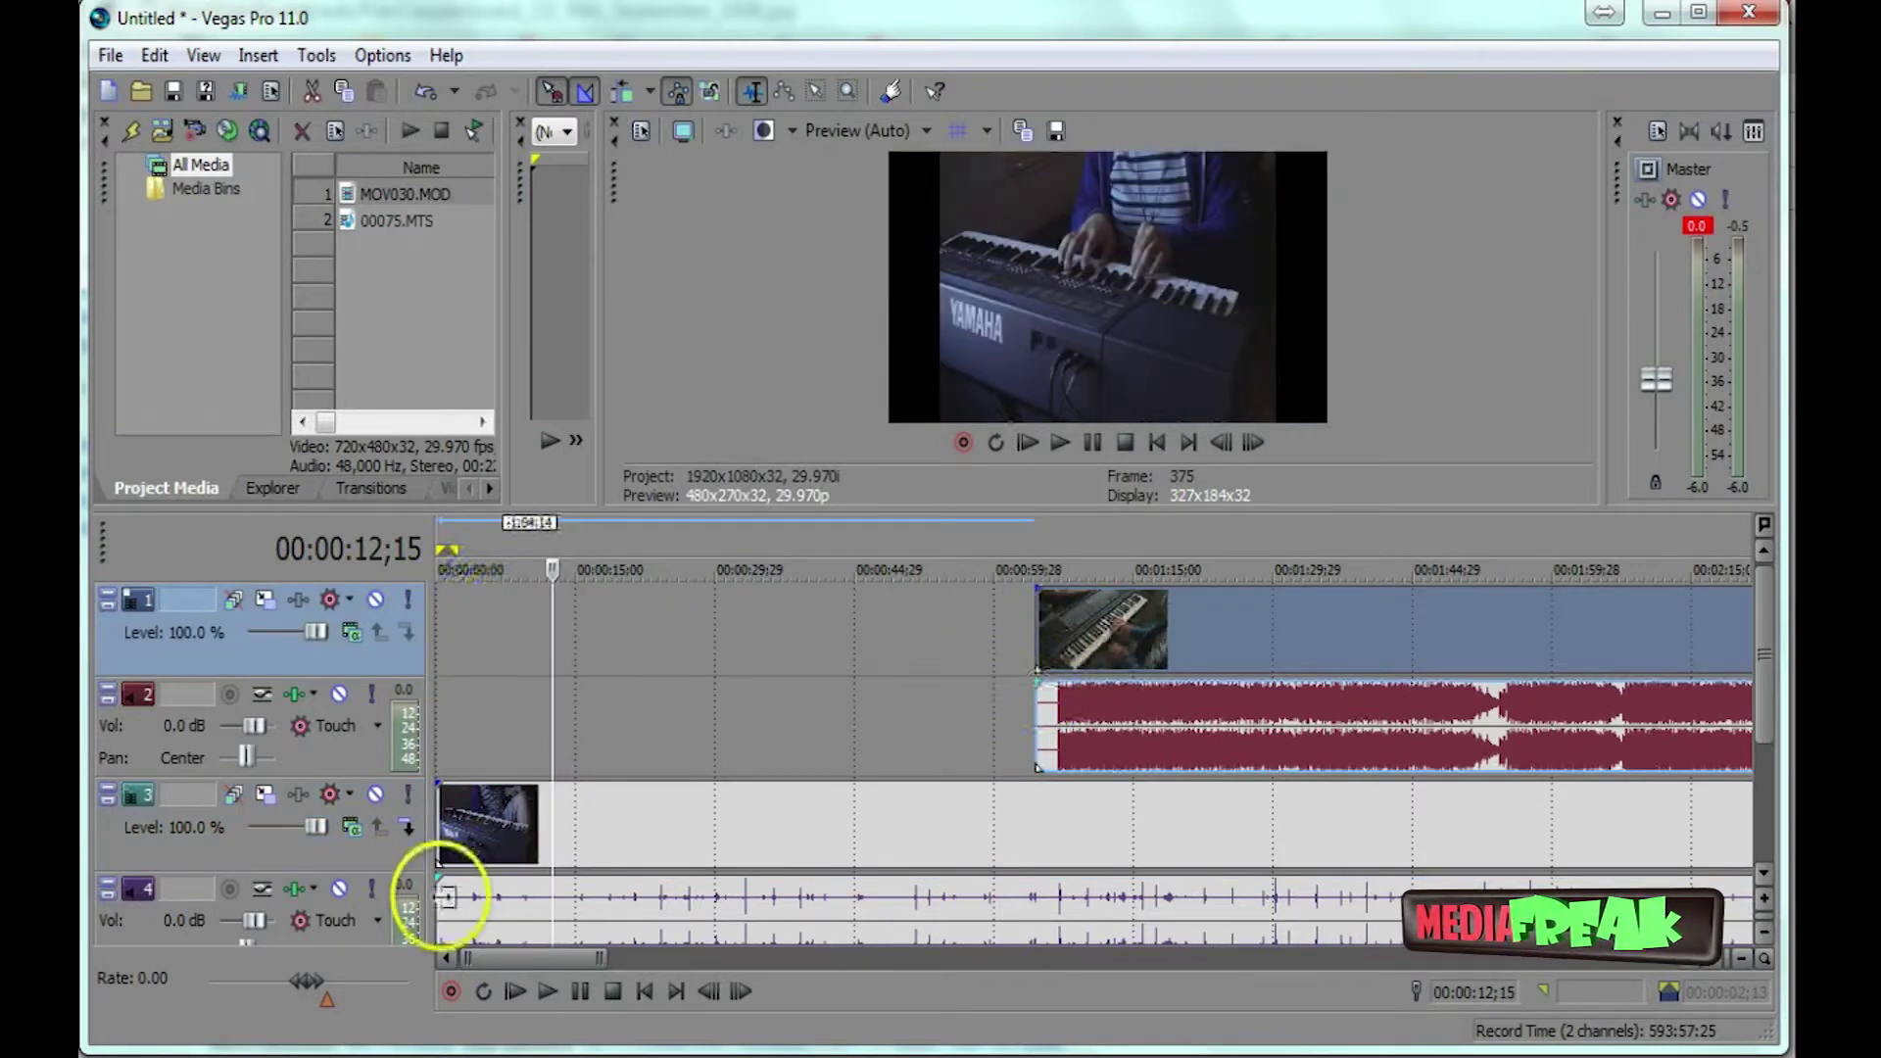
{"action": "left_click_drag", "start_coordinate": [441, 819], "coordinate": [1046, 819]}
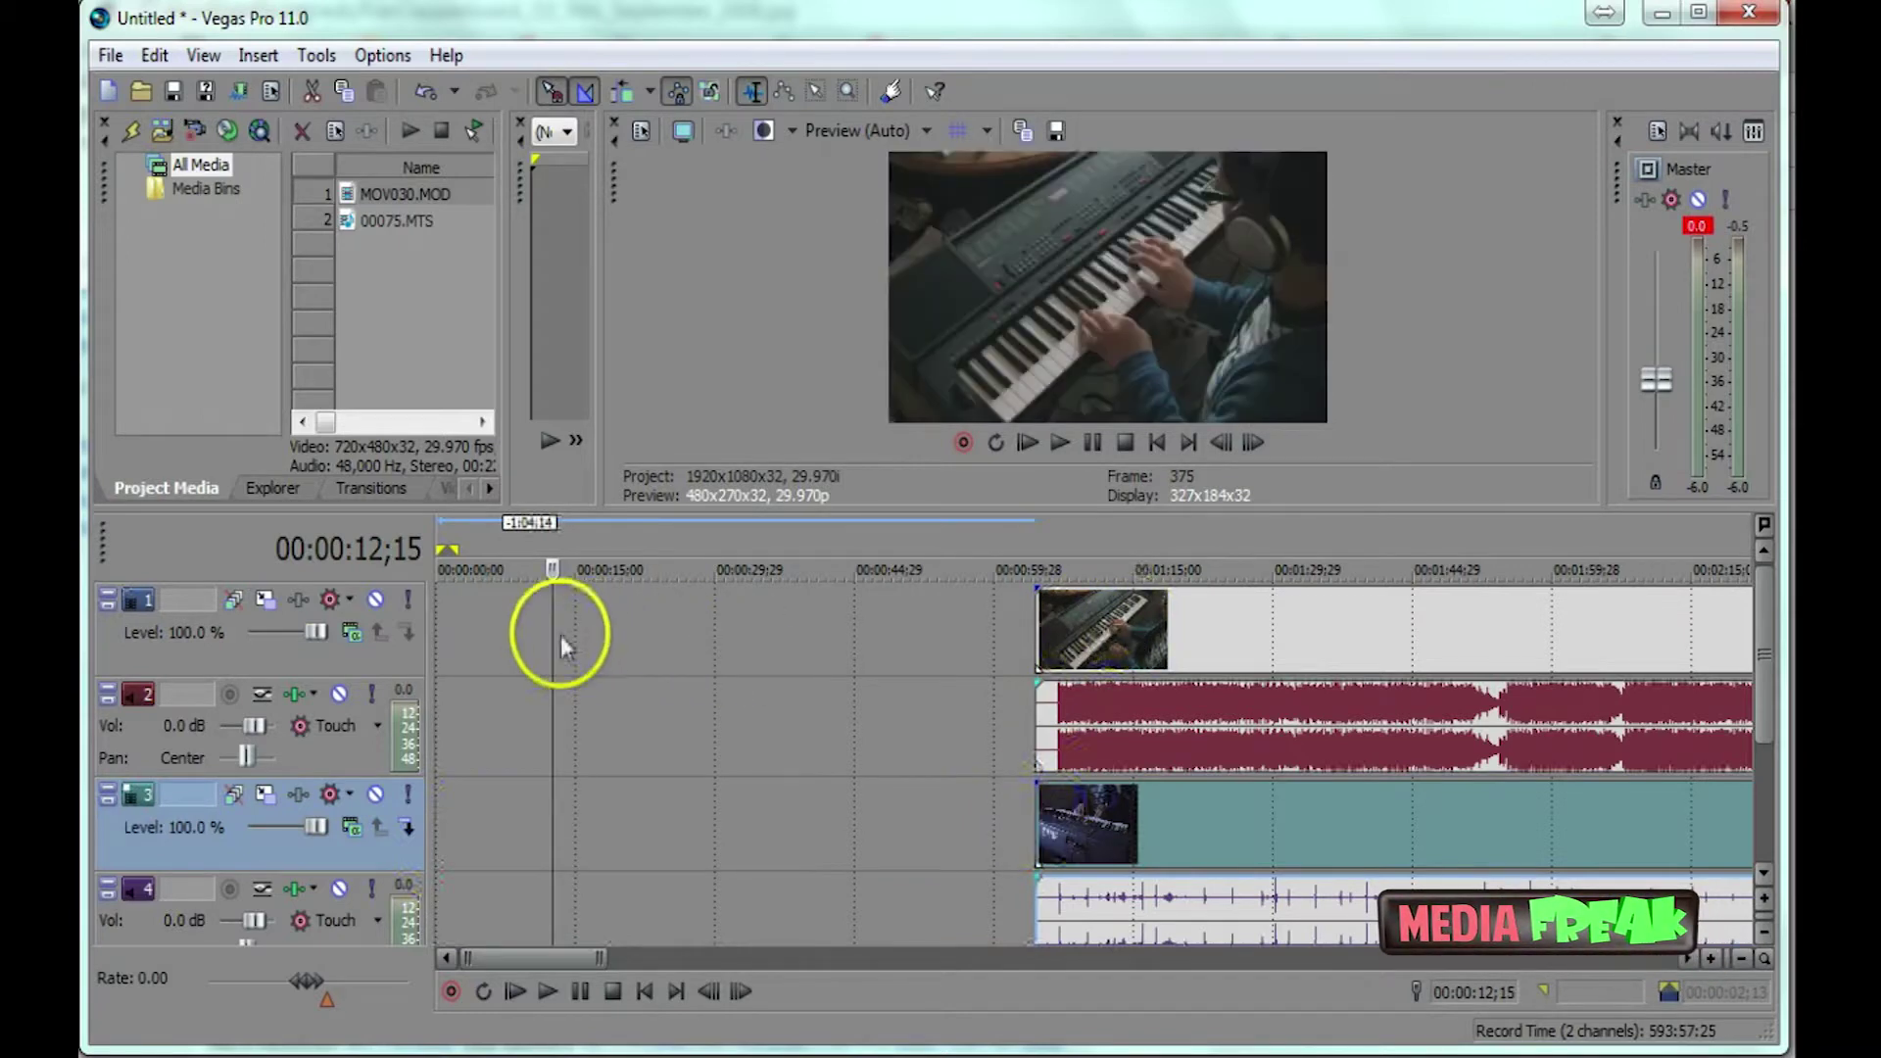
{"action": "left_click_drag", "start_coordinate": [561, 635], "coordinate": [538, 630]}
{"action": "left_click_drag", "start_coordinate": [1134, 827], "coordinate": [419, 838]}
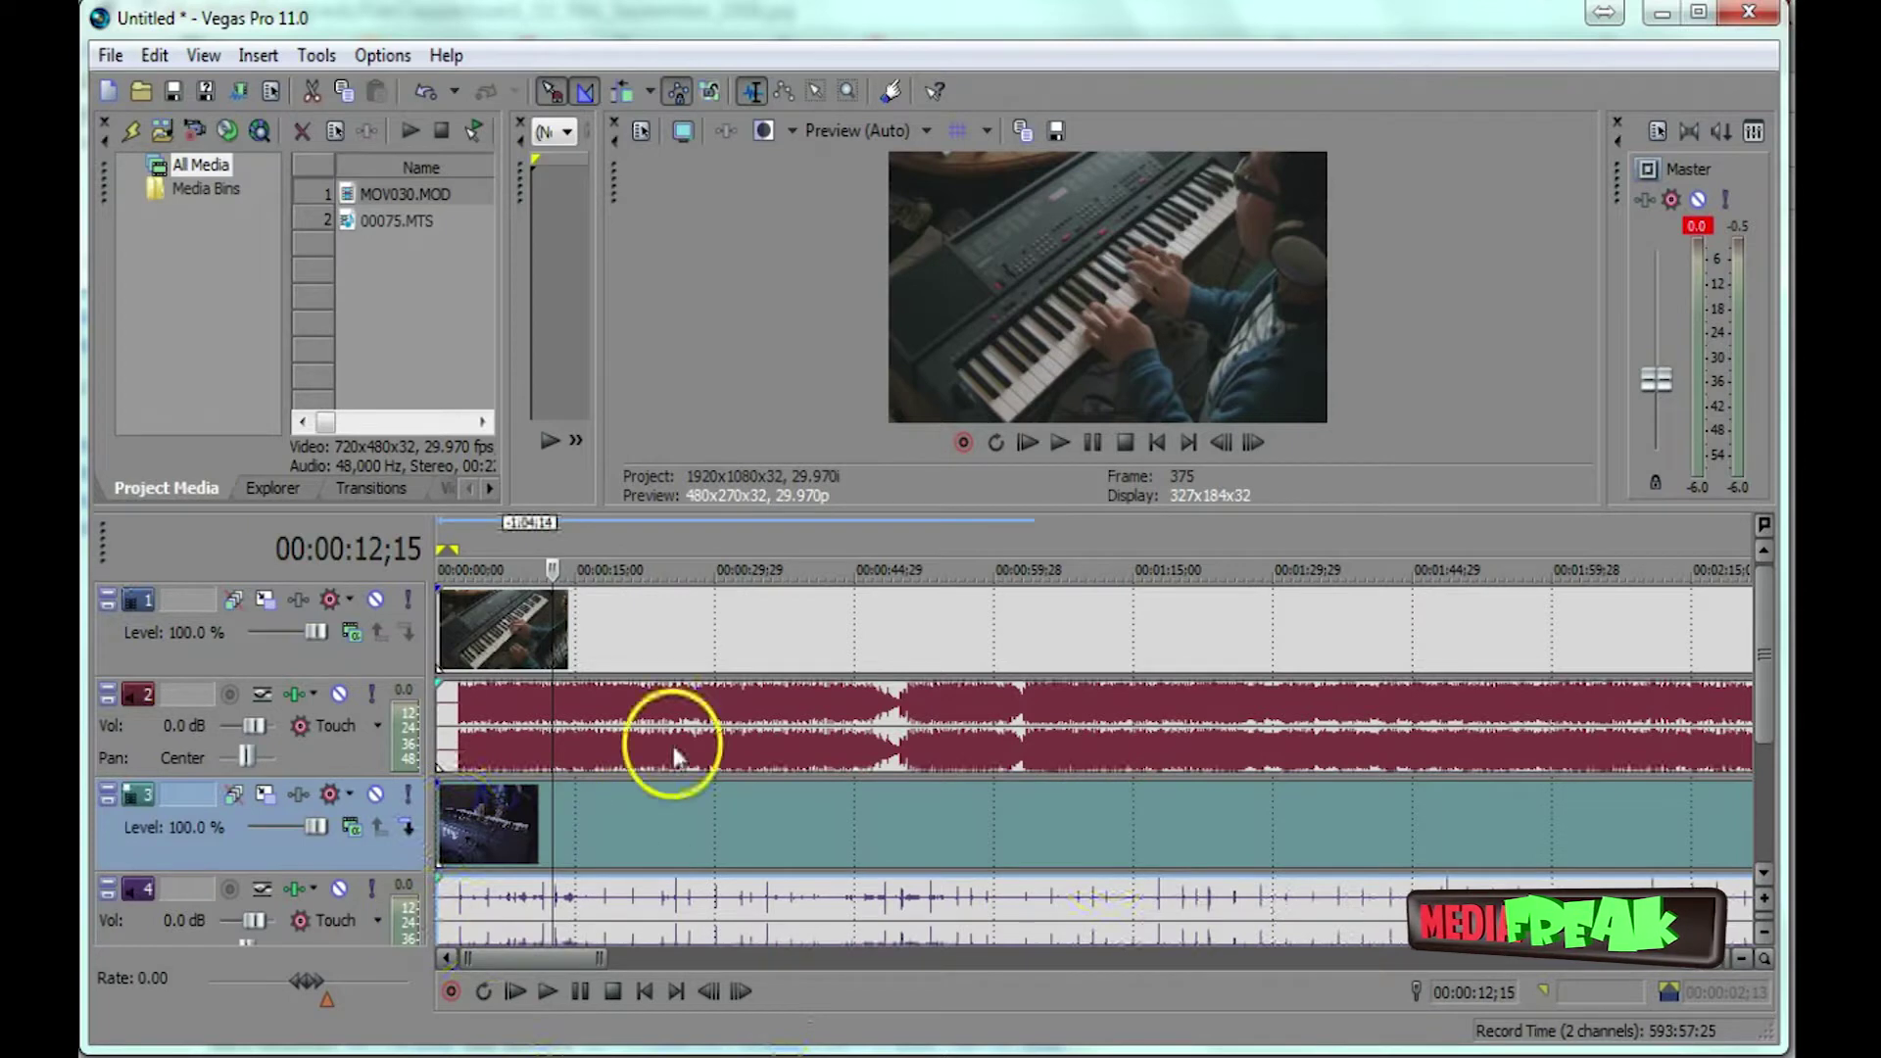
Enlarge the timeline area and delete audio track 4, which holds the MOV030.MOD sound.
{"action": "left_click_drag", "start_coordinate": [1101, 510], "coordinate": [1084, 433]}
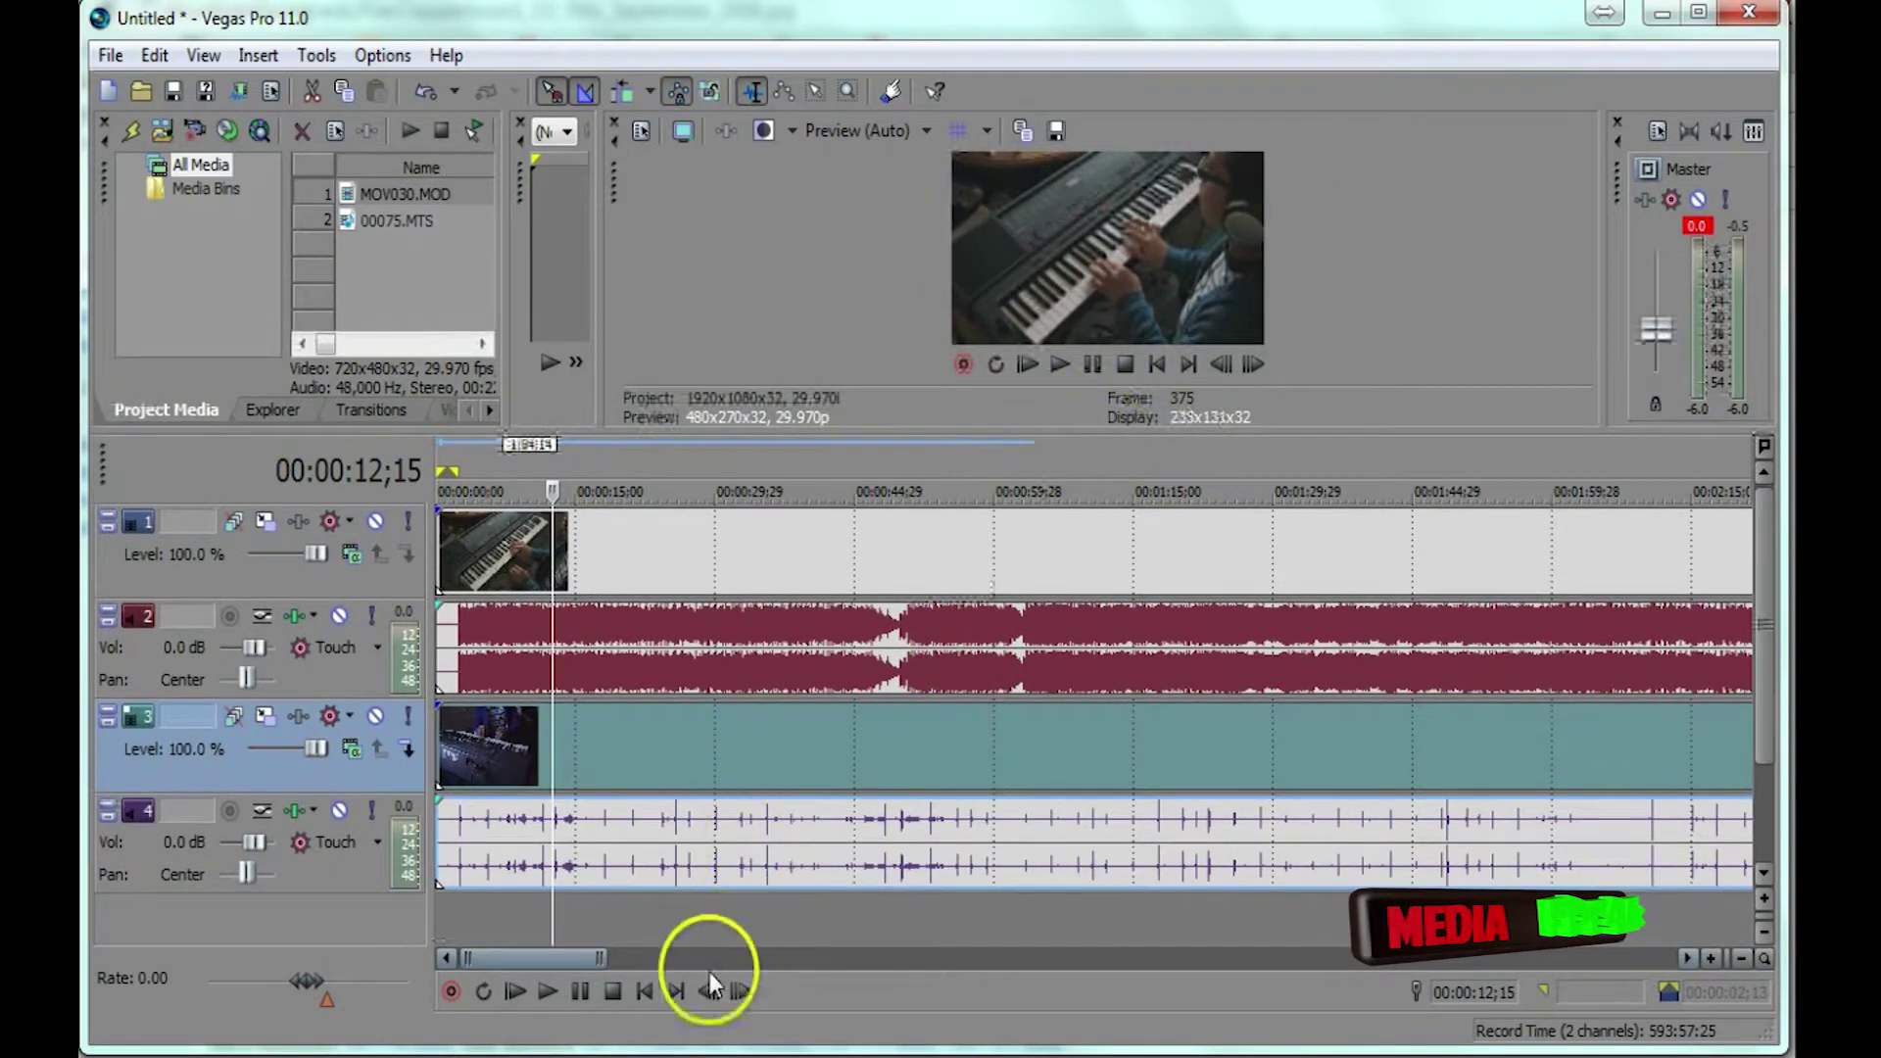
{"action": "left_click", "coordinate": [378, 649]}
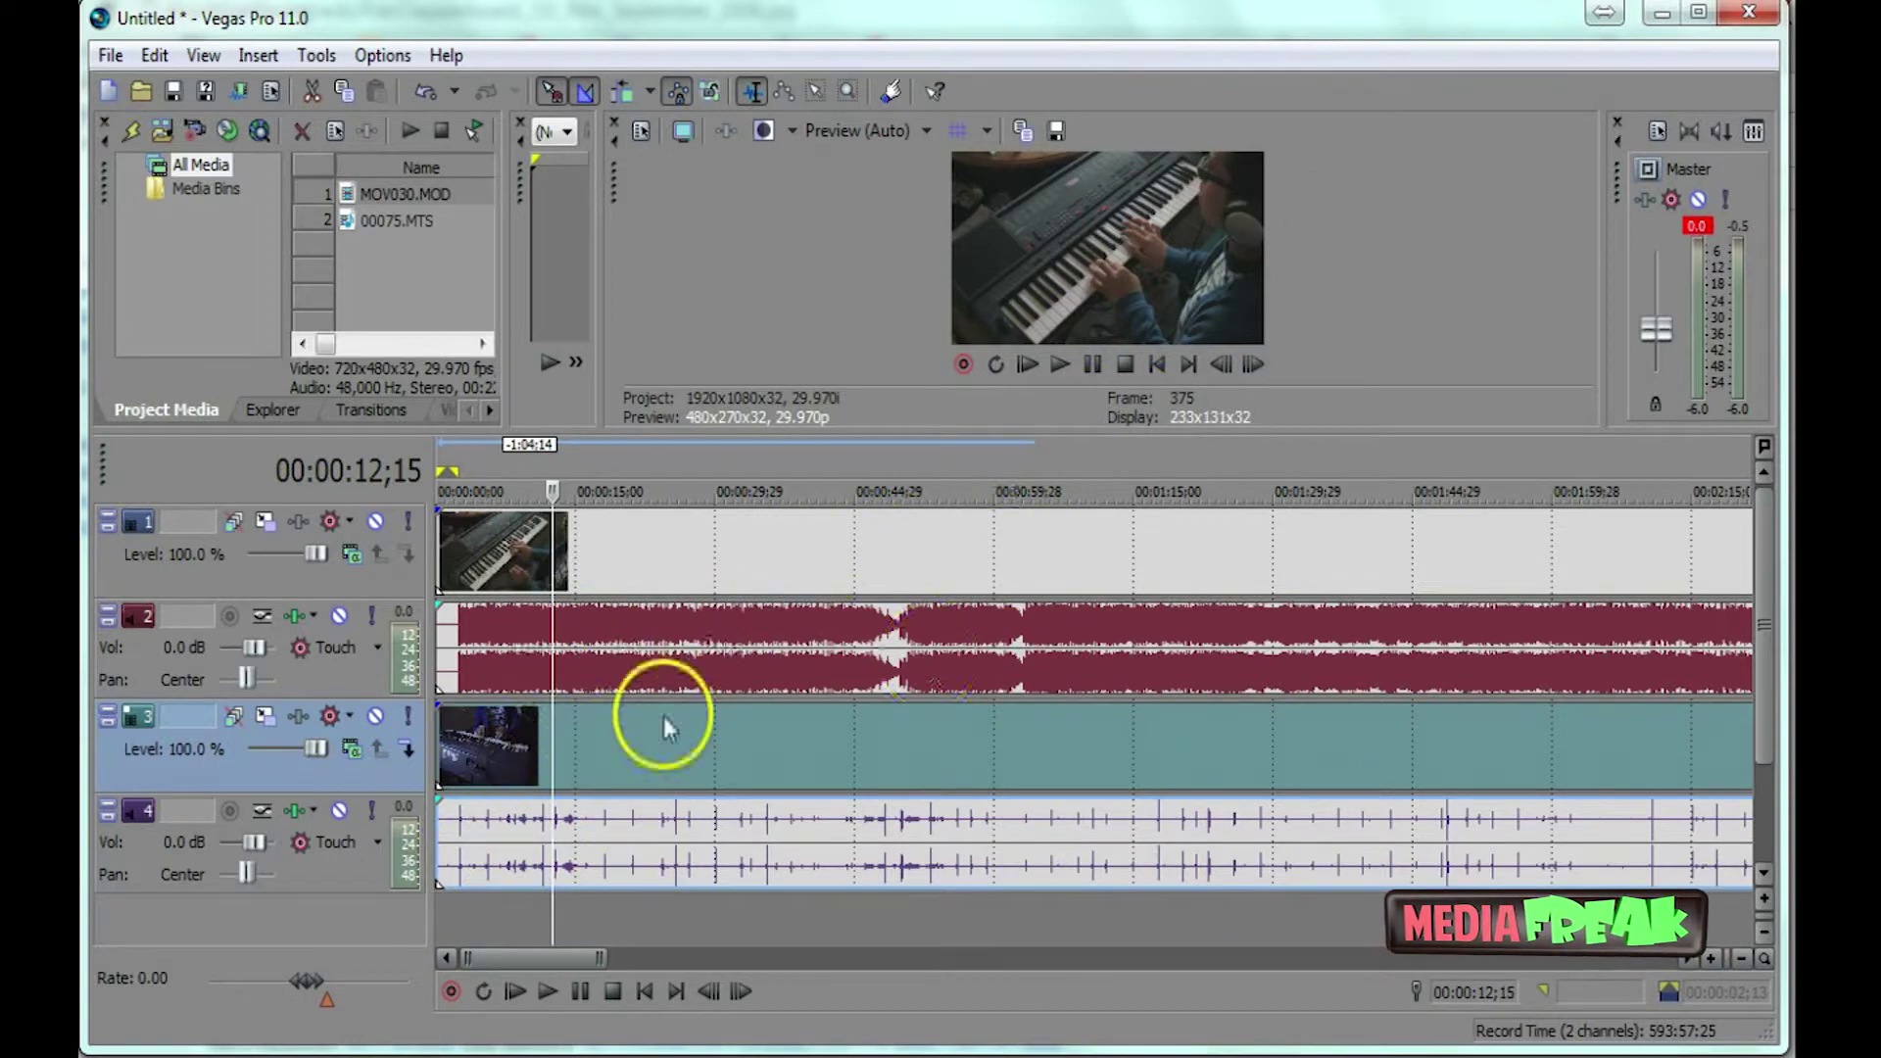
{"action": "right_click", "coordinate": [347, 874]}
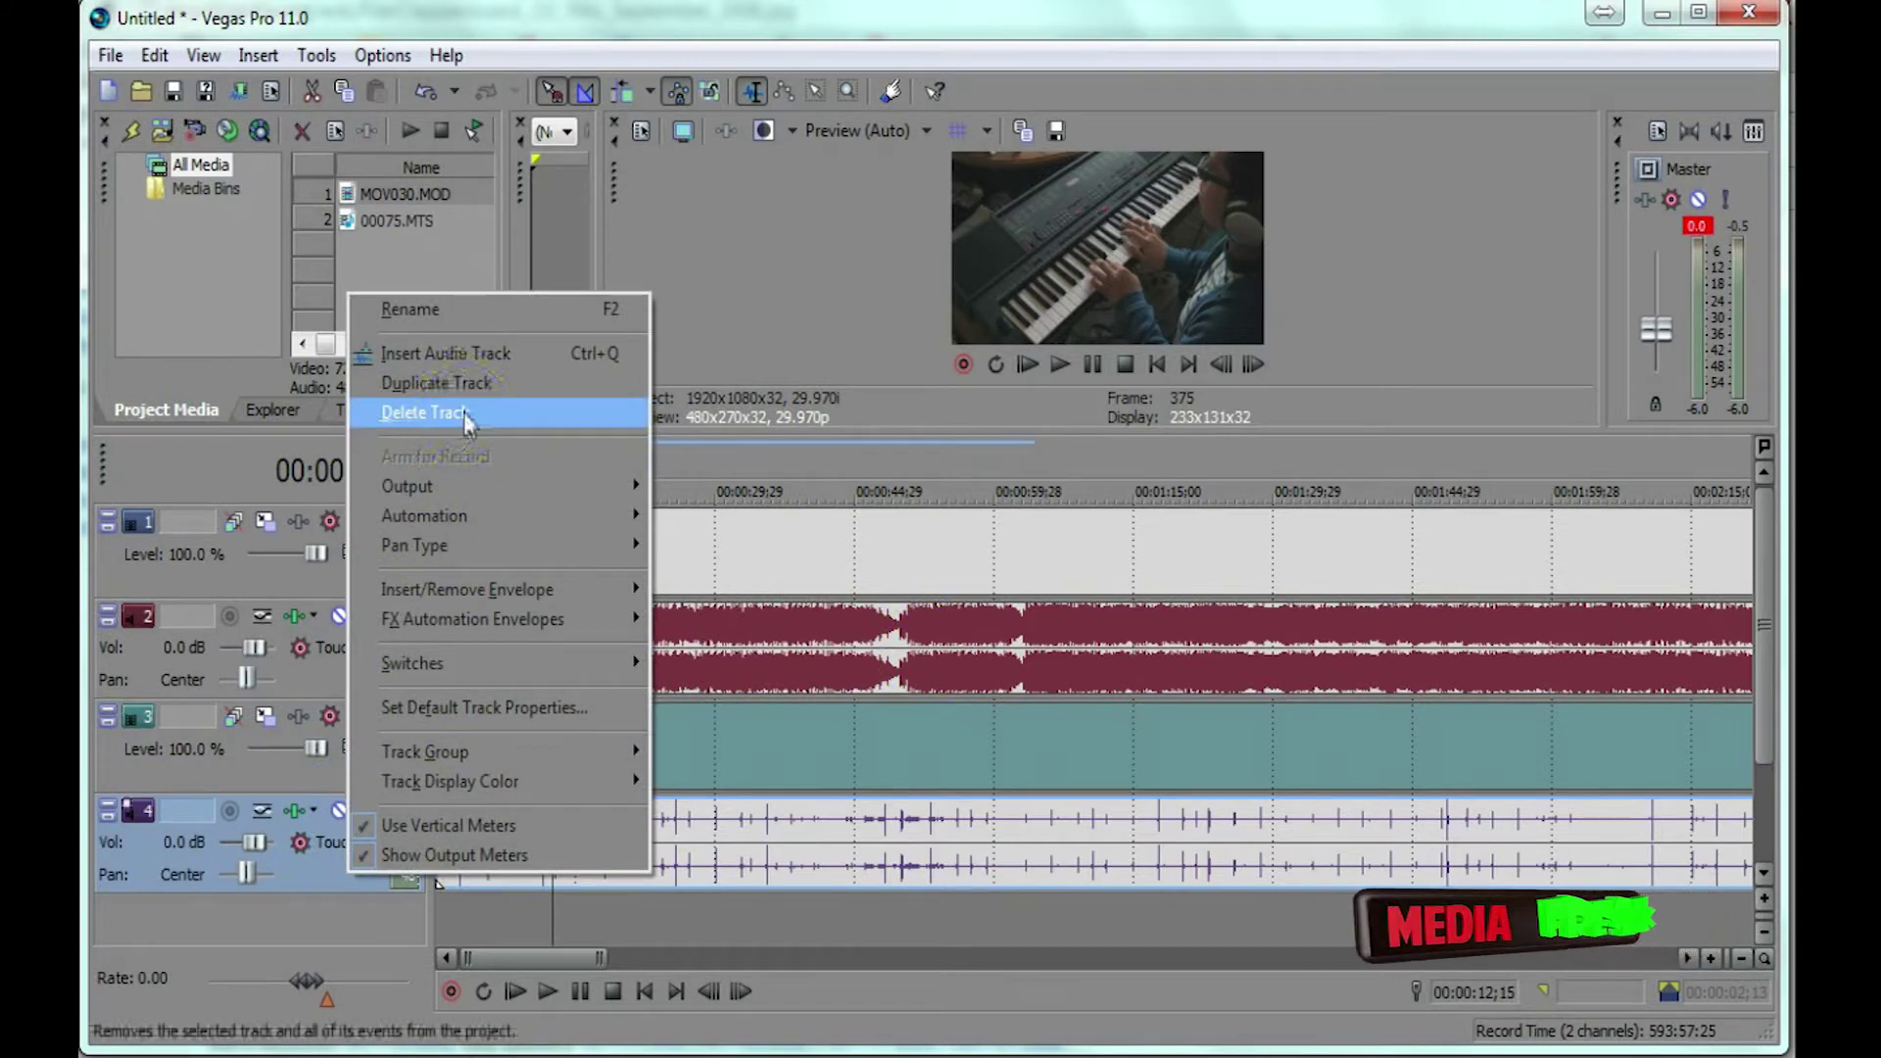
{"action": "left_click", "coordinate": [545, 419]}
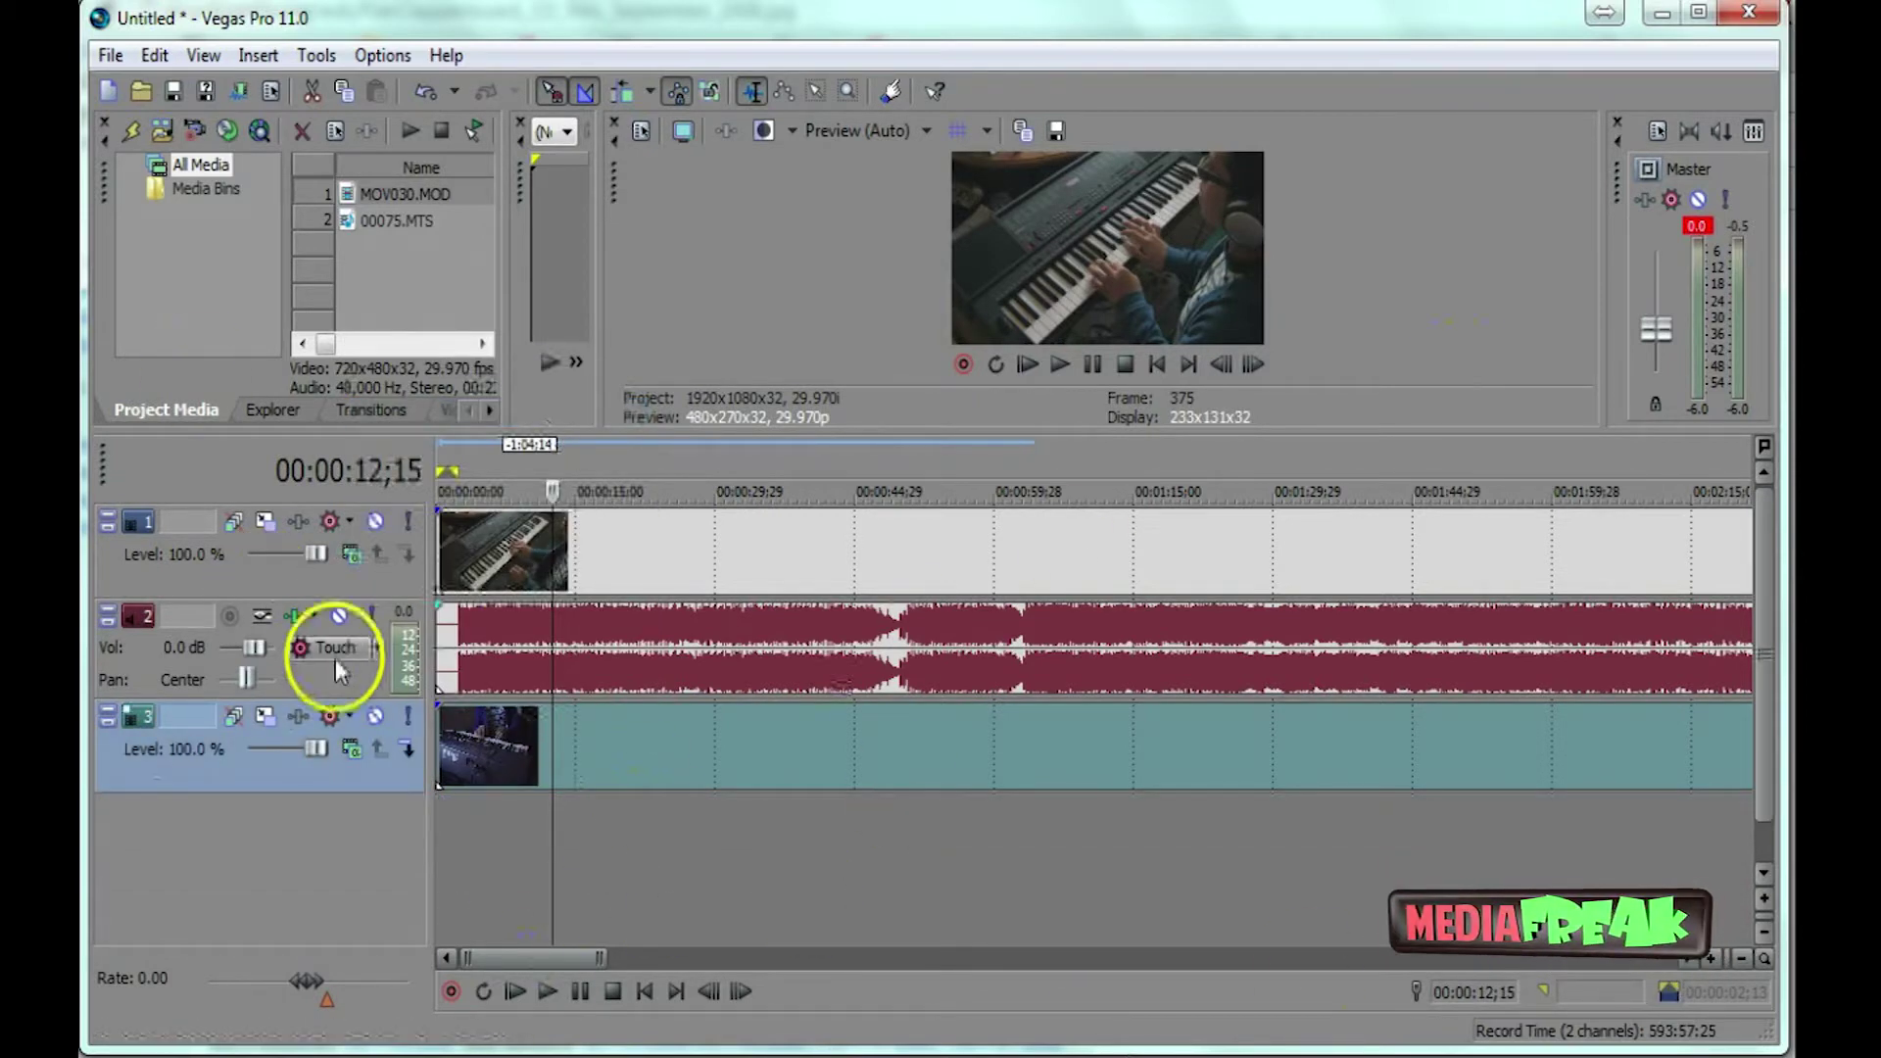
Solo video track 3 briefly to preview its camera angle, and turn soloing off again.
{"action": "left_click", "coordinate": [408, 718]}
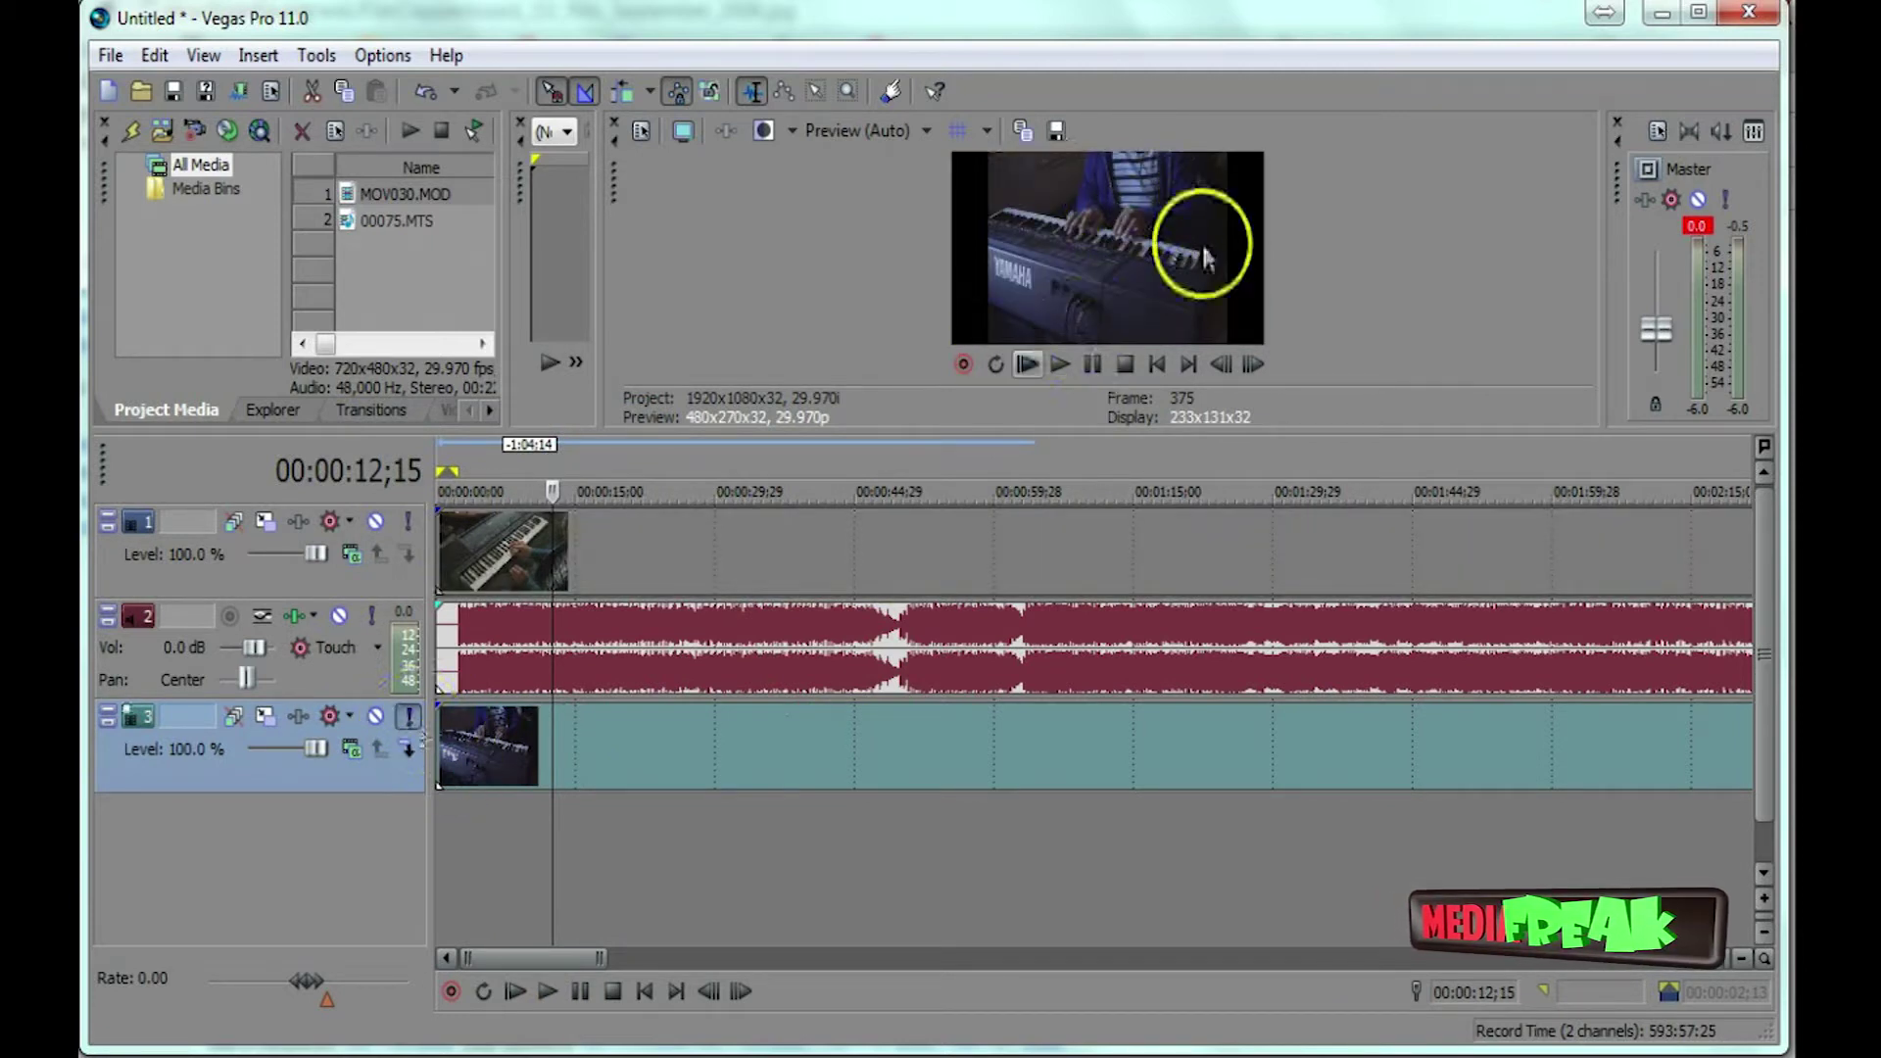
{"action": "left_click", "coordinate": [408, 720]}
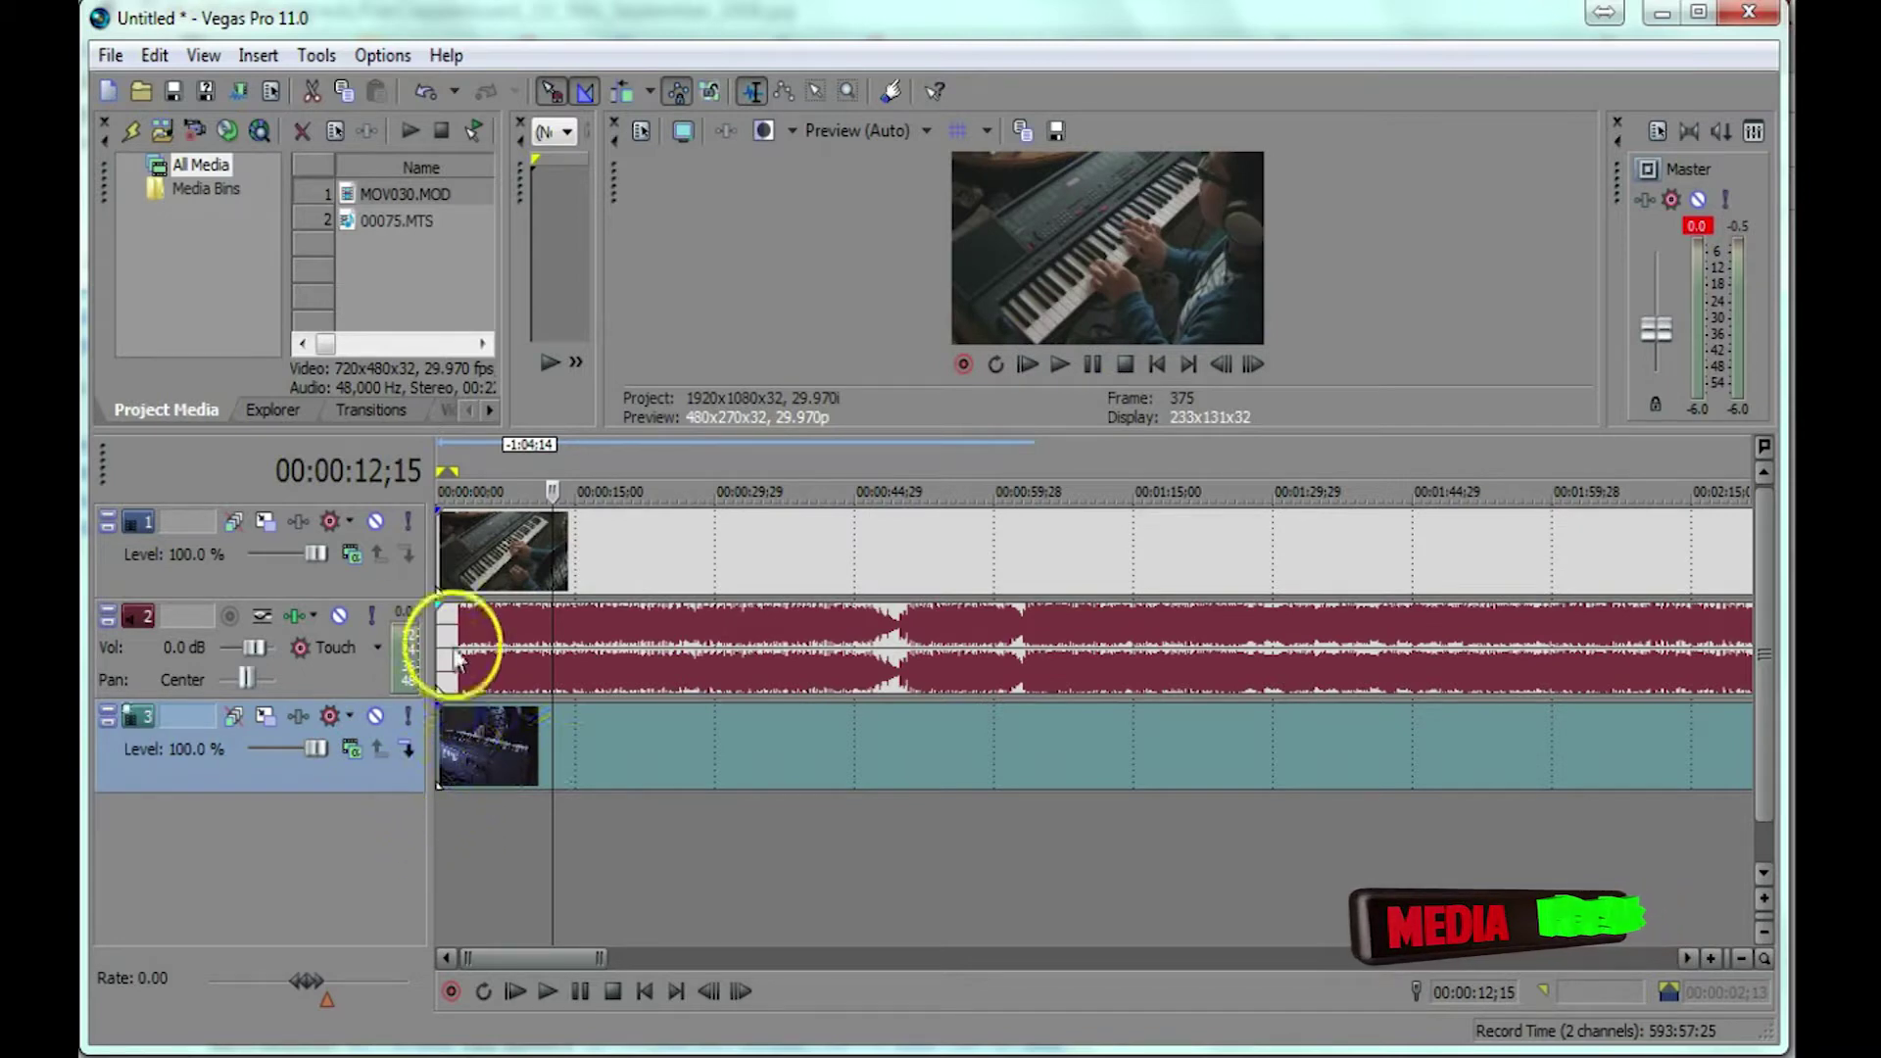
Select all events on the three tracks and link them so that they stay synchronized when moved.
{"action": "left_click", "coordinate": [618, 882]}
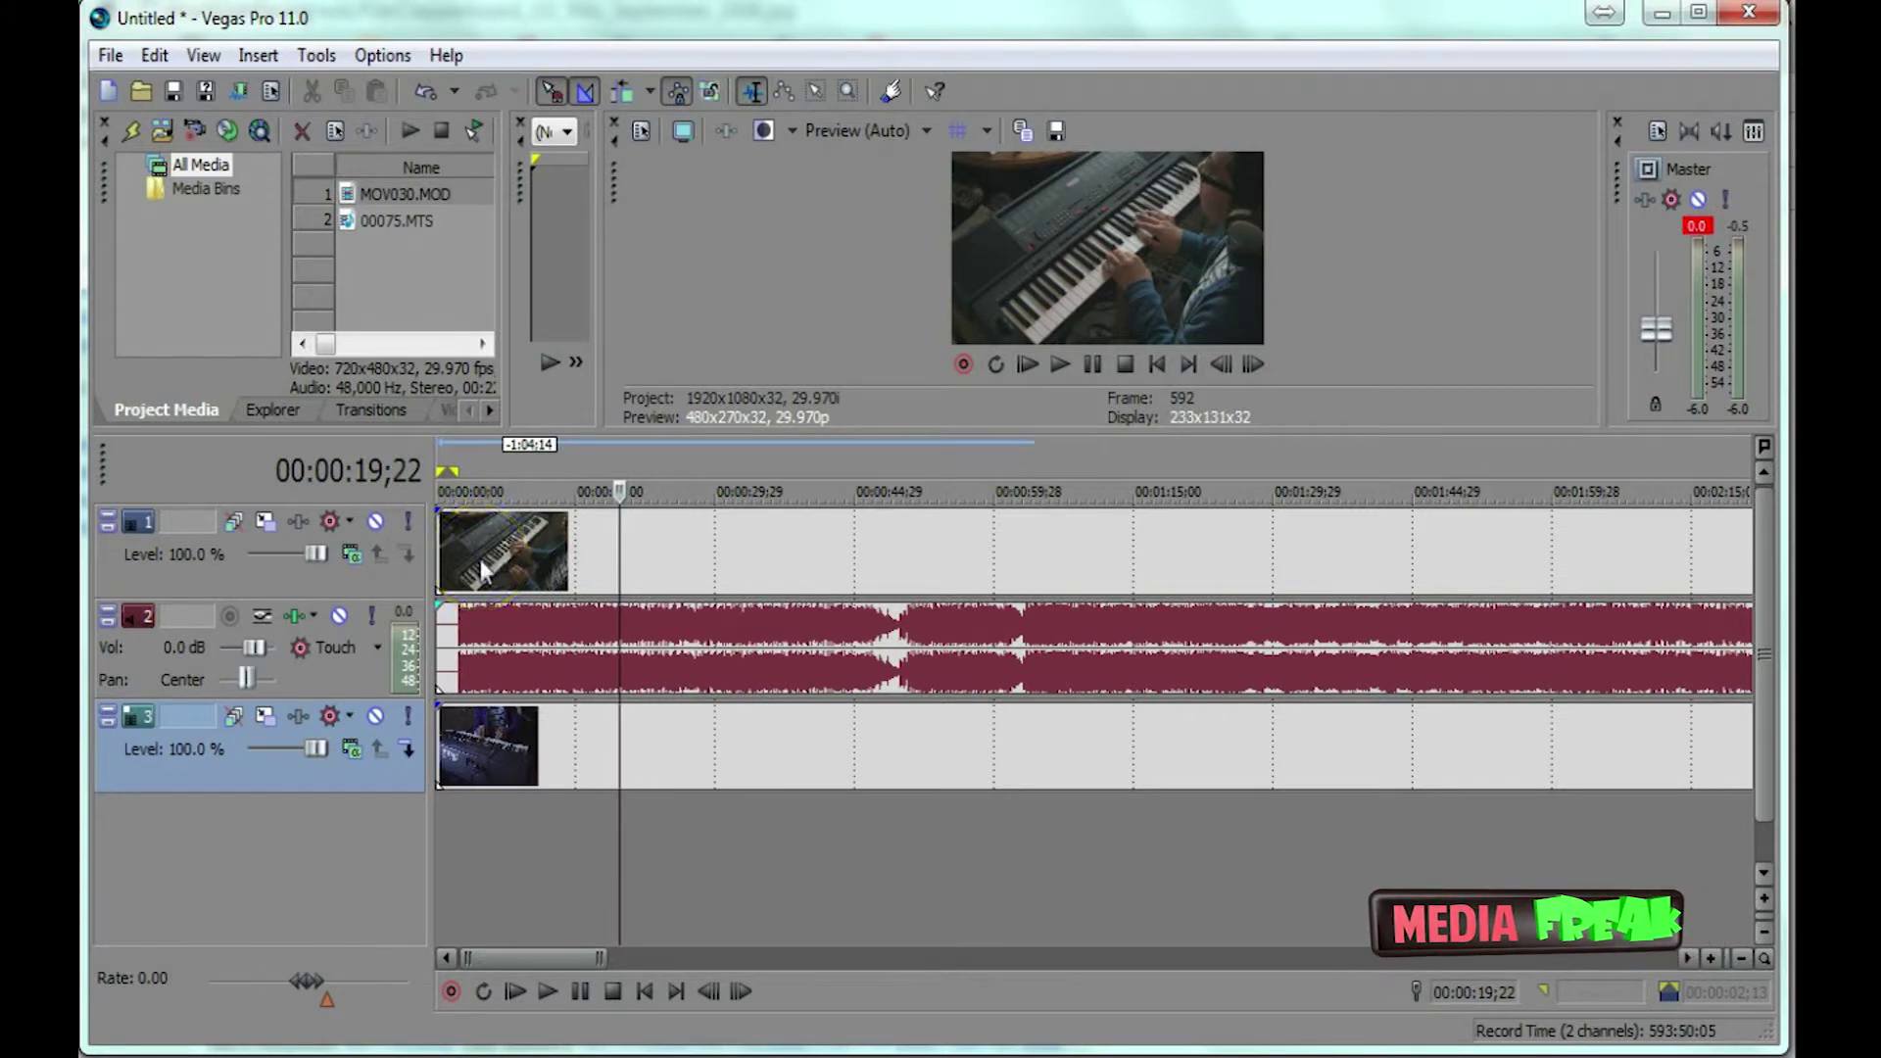
{"action": "key", "text": "ctrl+a"}
{"action": "left_click", "coordinate": [885, 1046]}
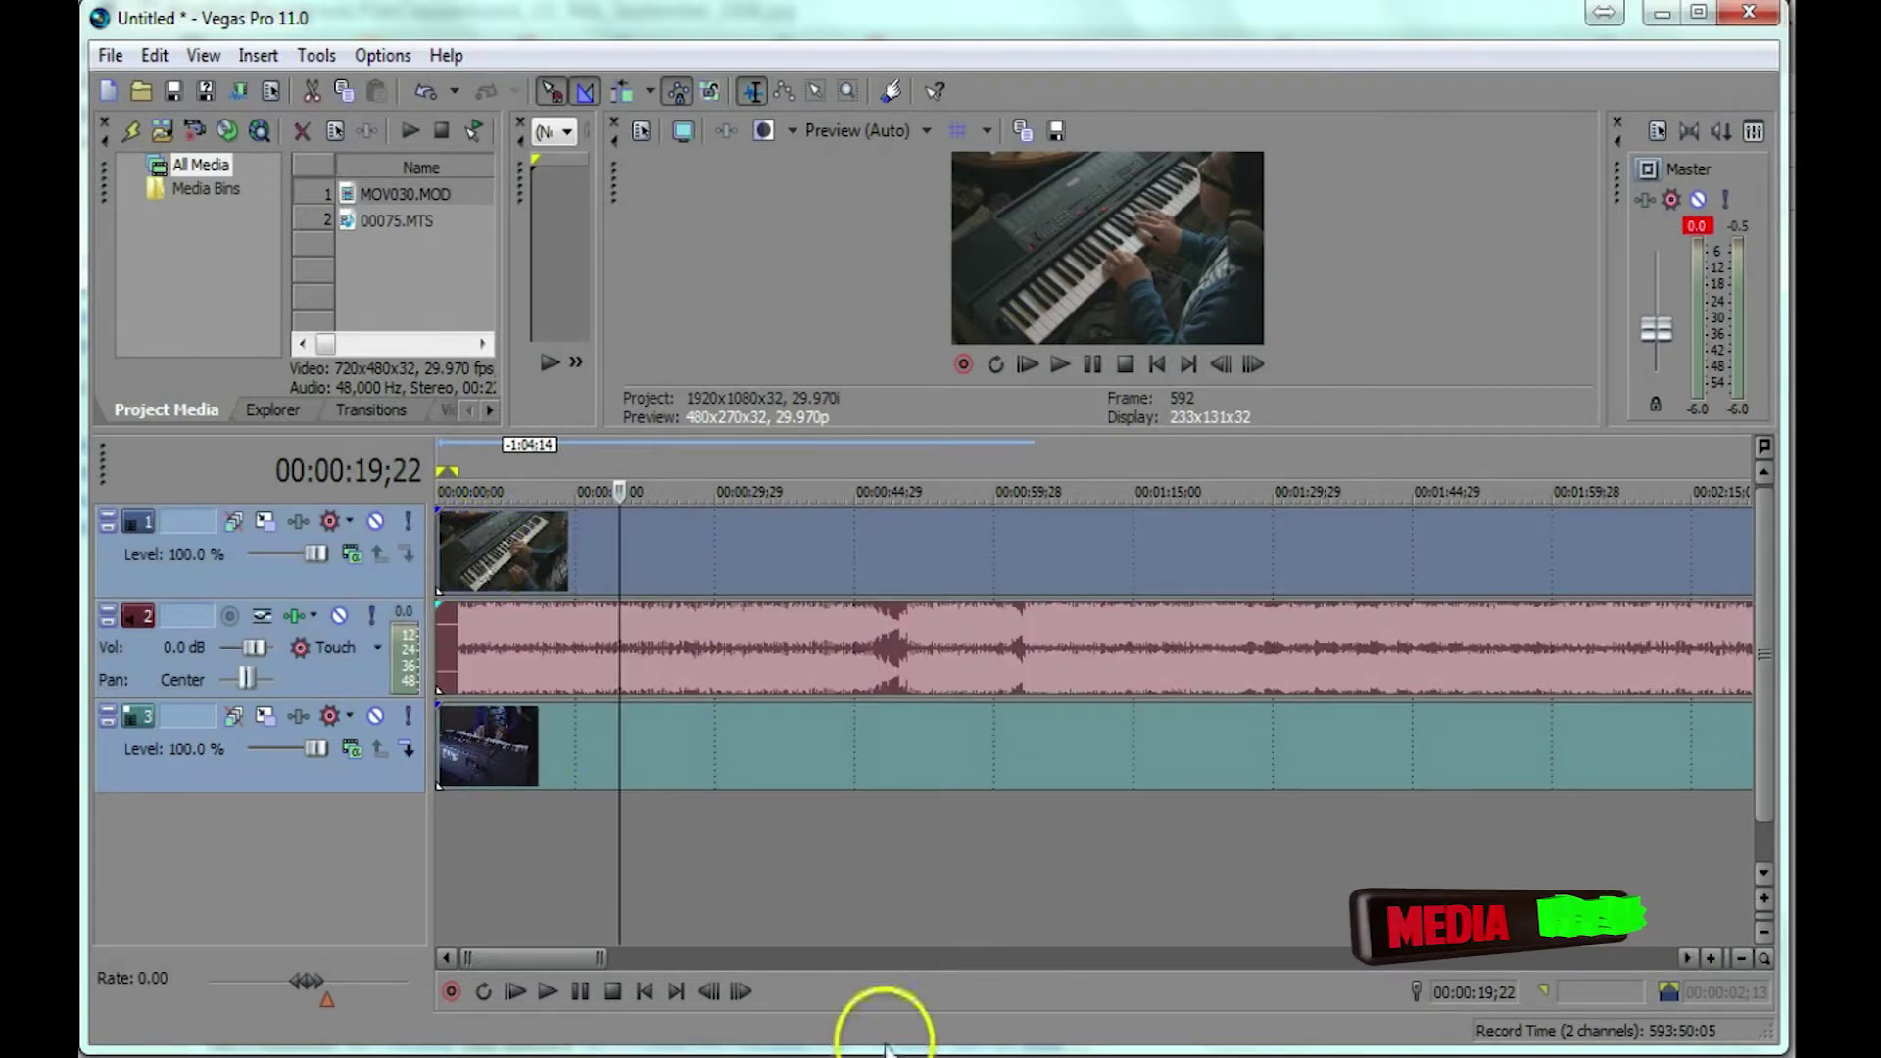
{"action": "right_click", "coordinate": [755, 747]}
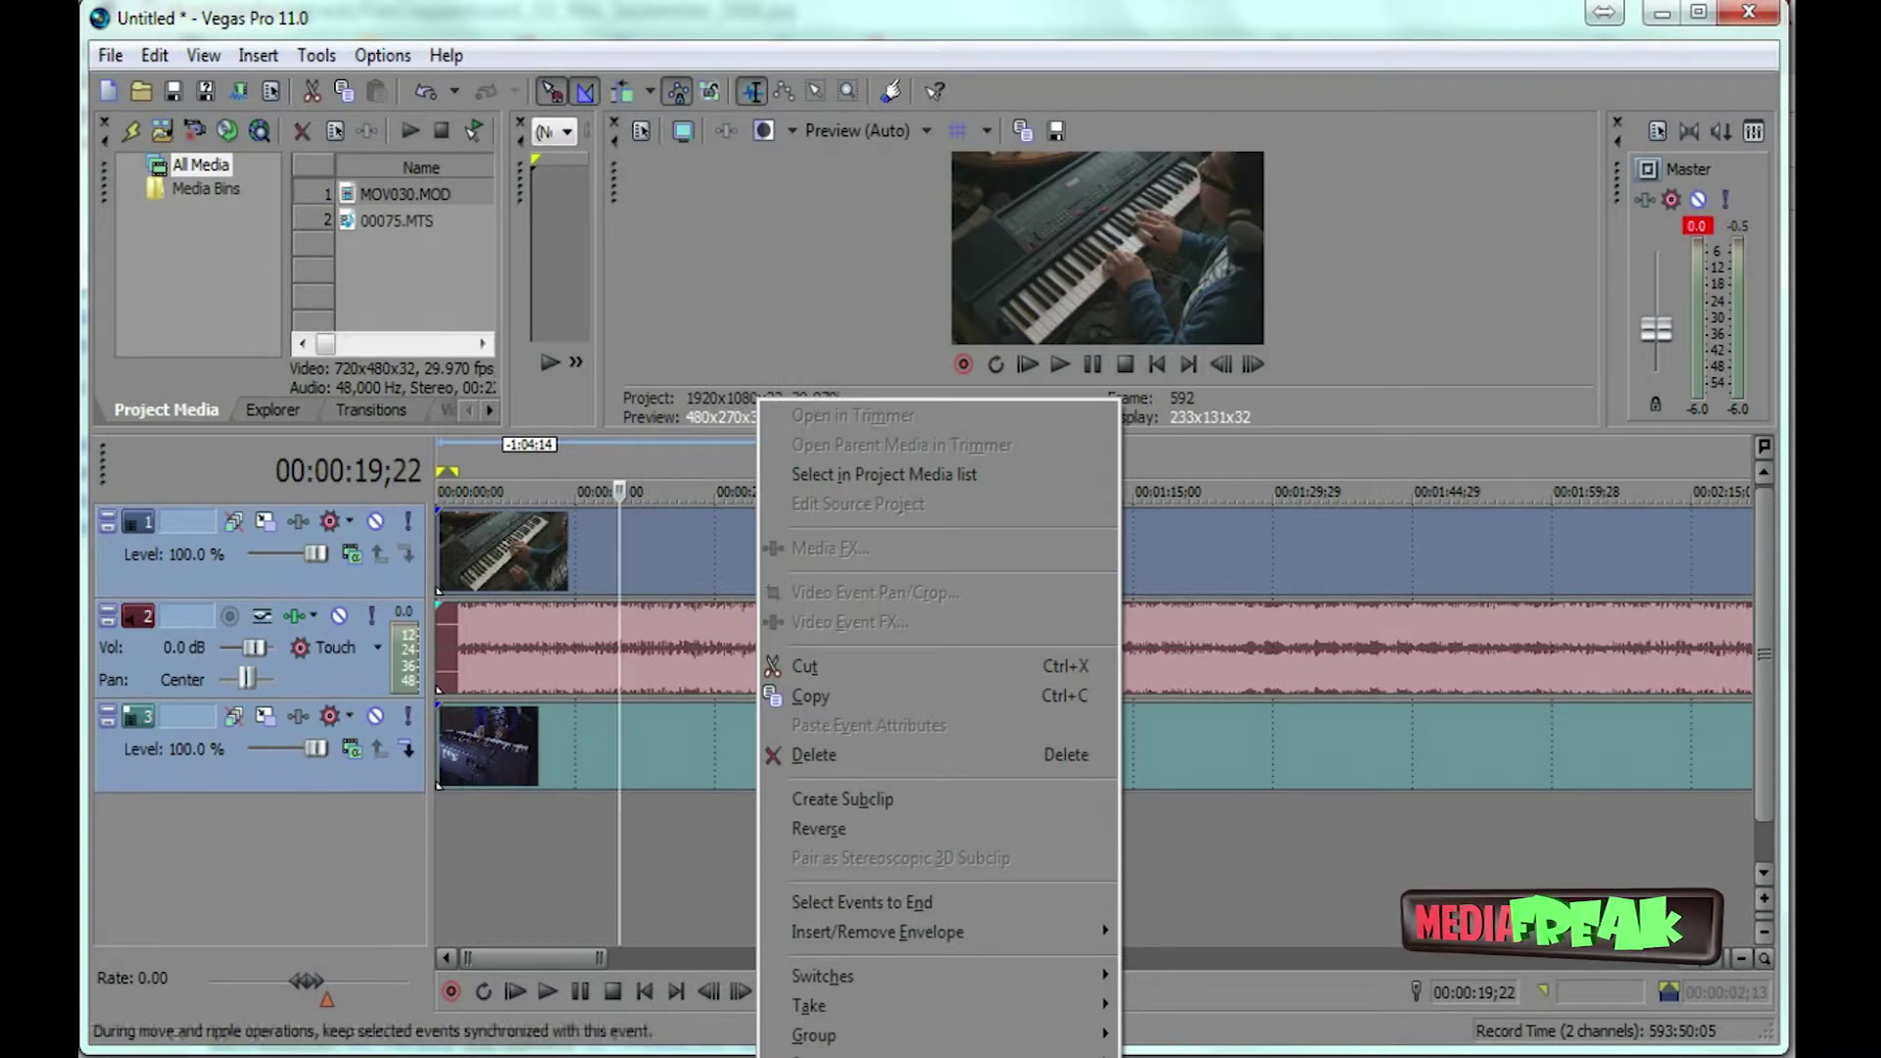
{"action": "left_click", "coordinate": [698, 756]}
{"action": "right_click", "coordinate": [680, 531]}
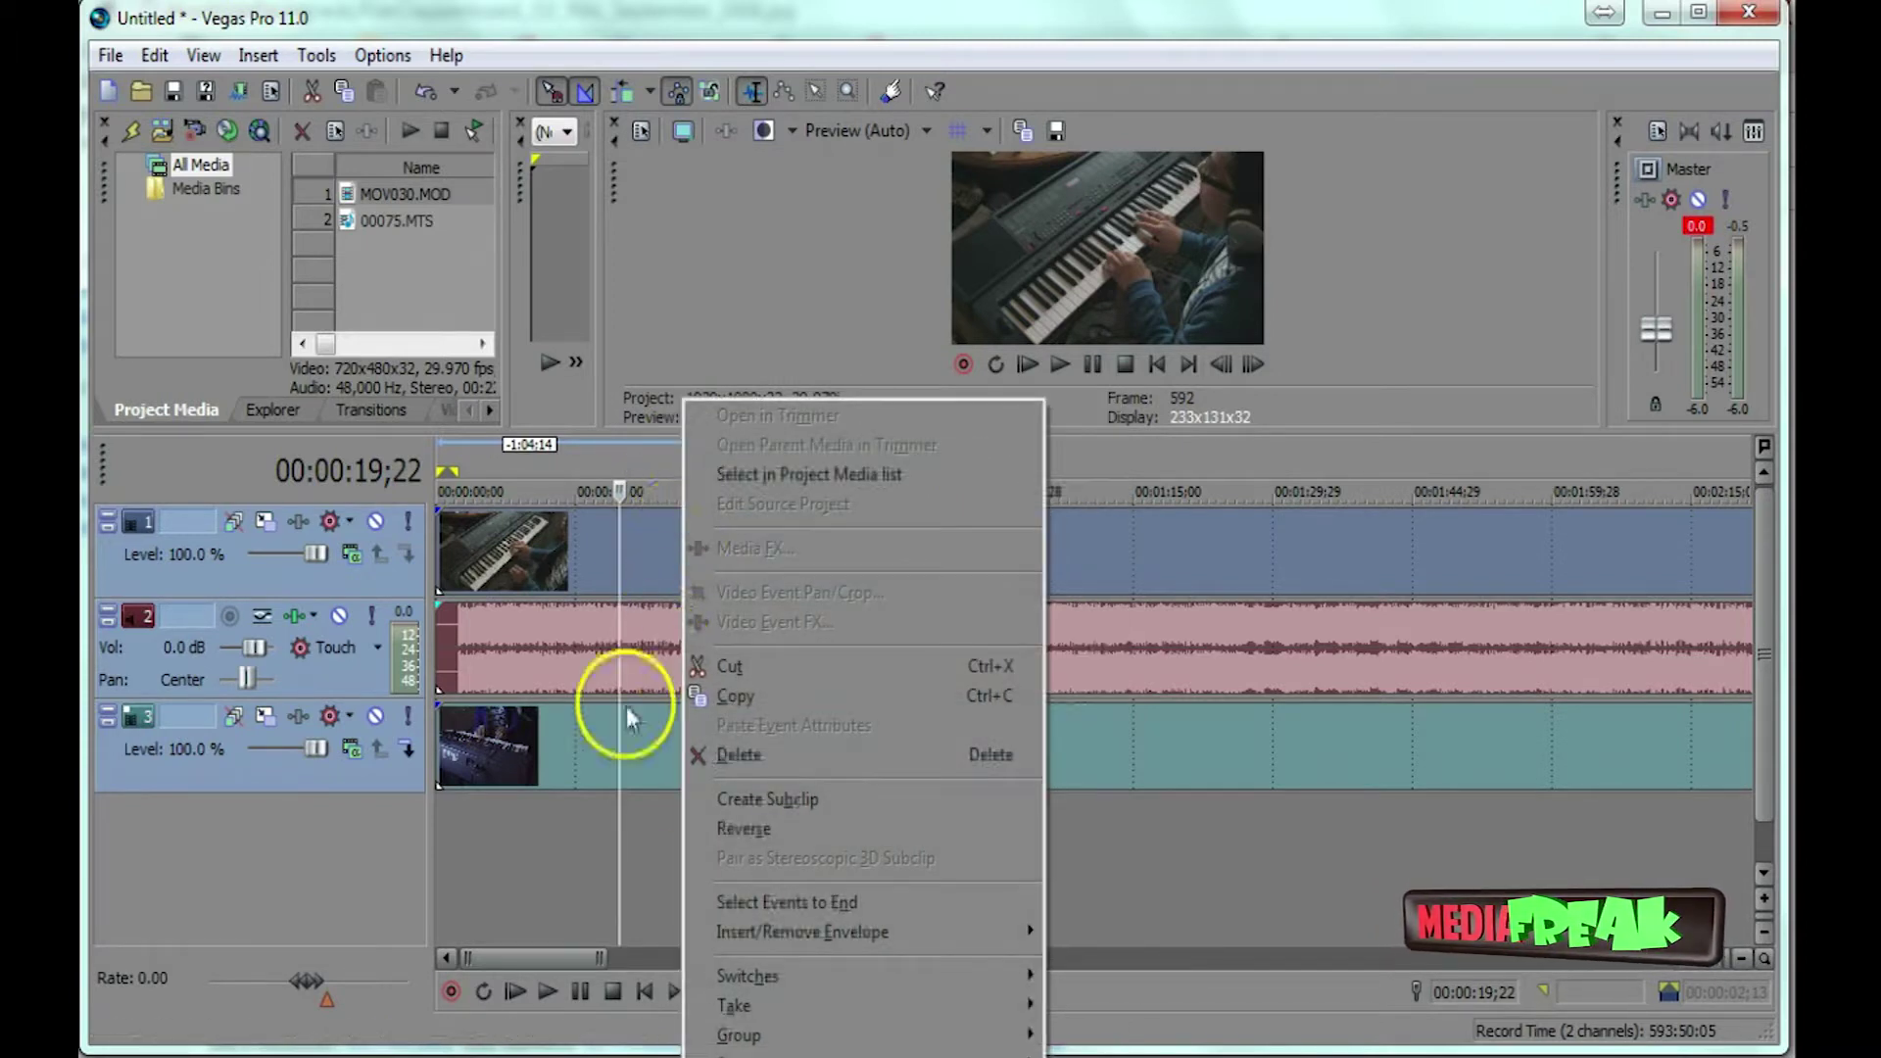
{"action": "right_click", "coordinate": [619, 732]}
{"action": "right_click", "coordinate": [1203, 698]}
{"action": "left_click", "coordinate": [1151, 647]}
{"action": "right_click", "coordinate": [1136, 632]}
{"action": "right_click", "coordinate": [1009, 593]}
{"action": "right_click", "coordinate": [927, 591]}
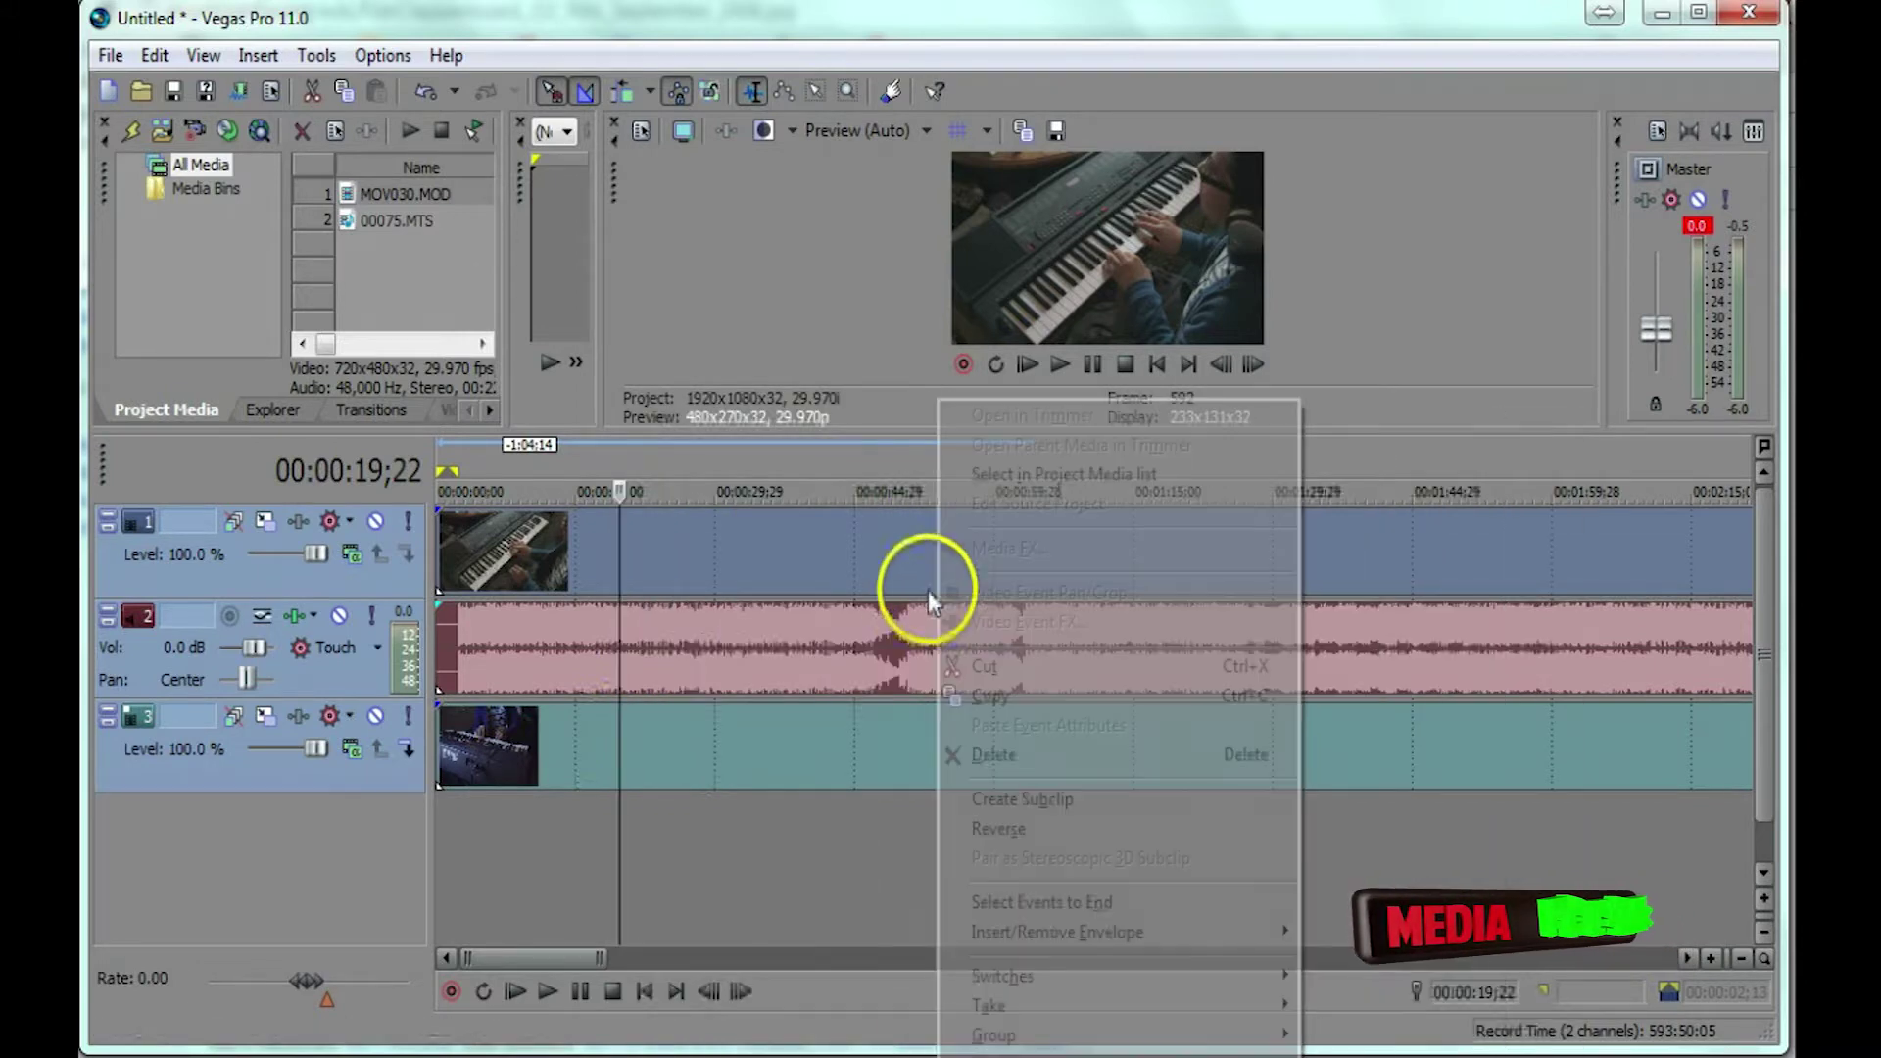
{"action": "right_click", "coordinate": [857, 549]}
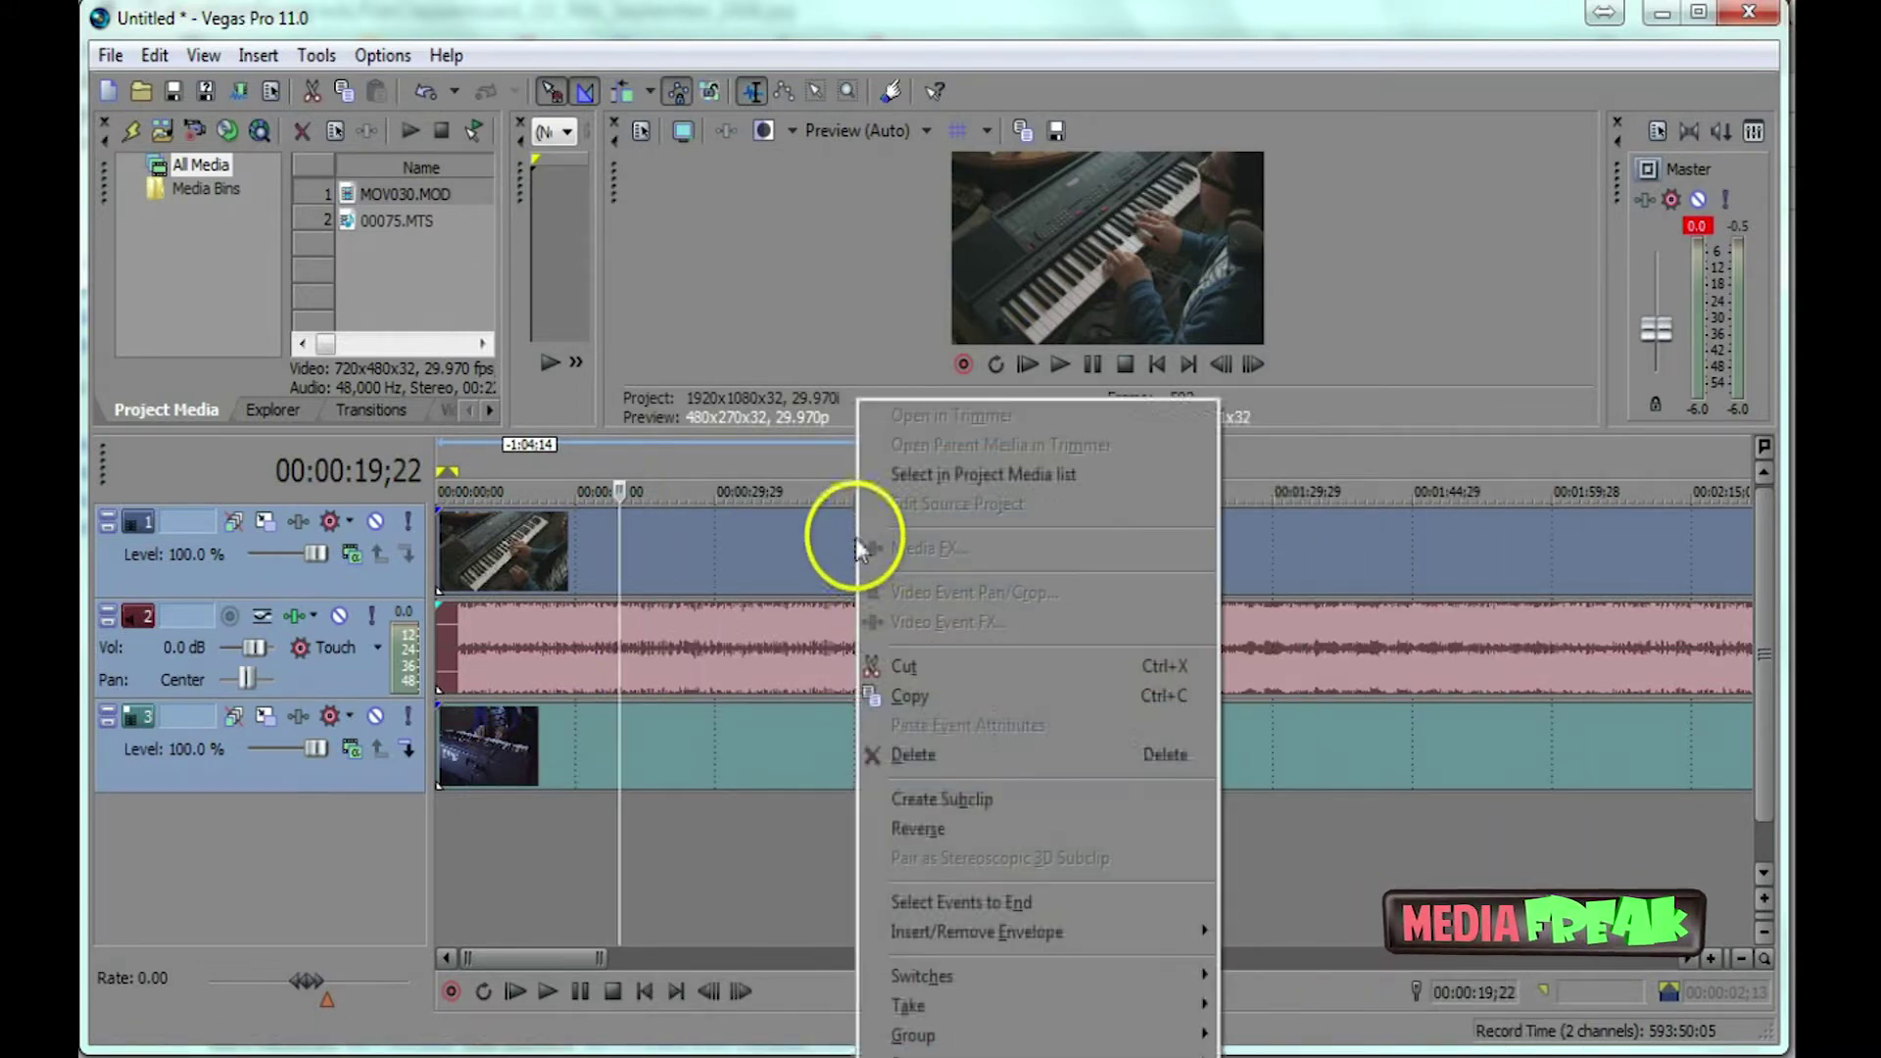
{"action": "right_click", "coordinate": [735, 515]}
{"action": "right_click", "coordinate": [621, 667]}
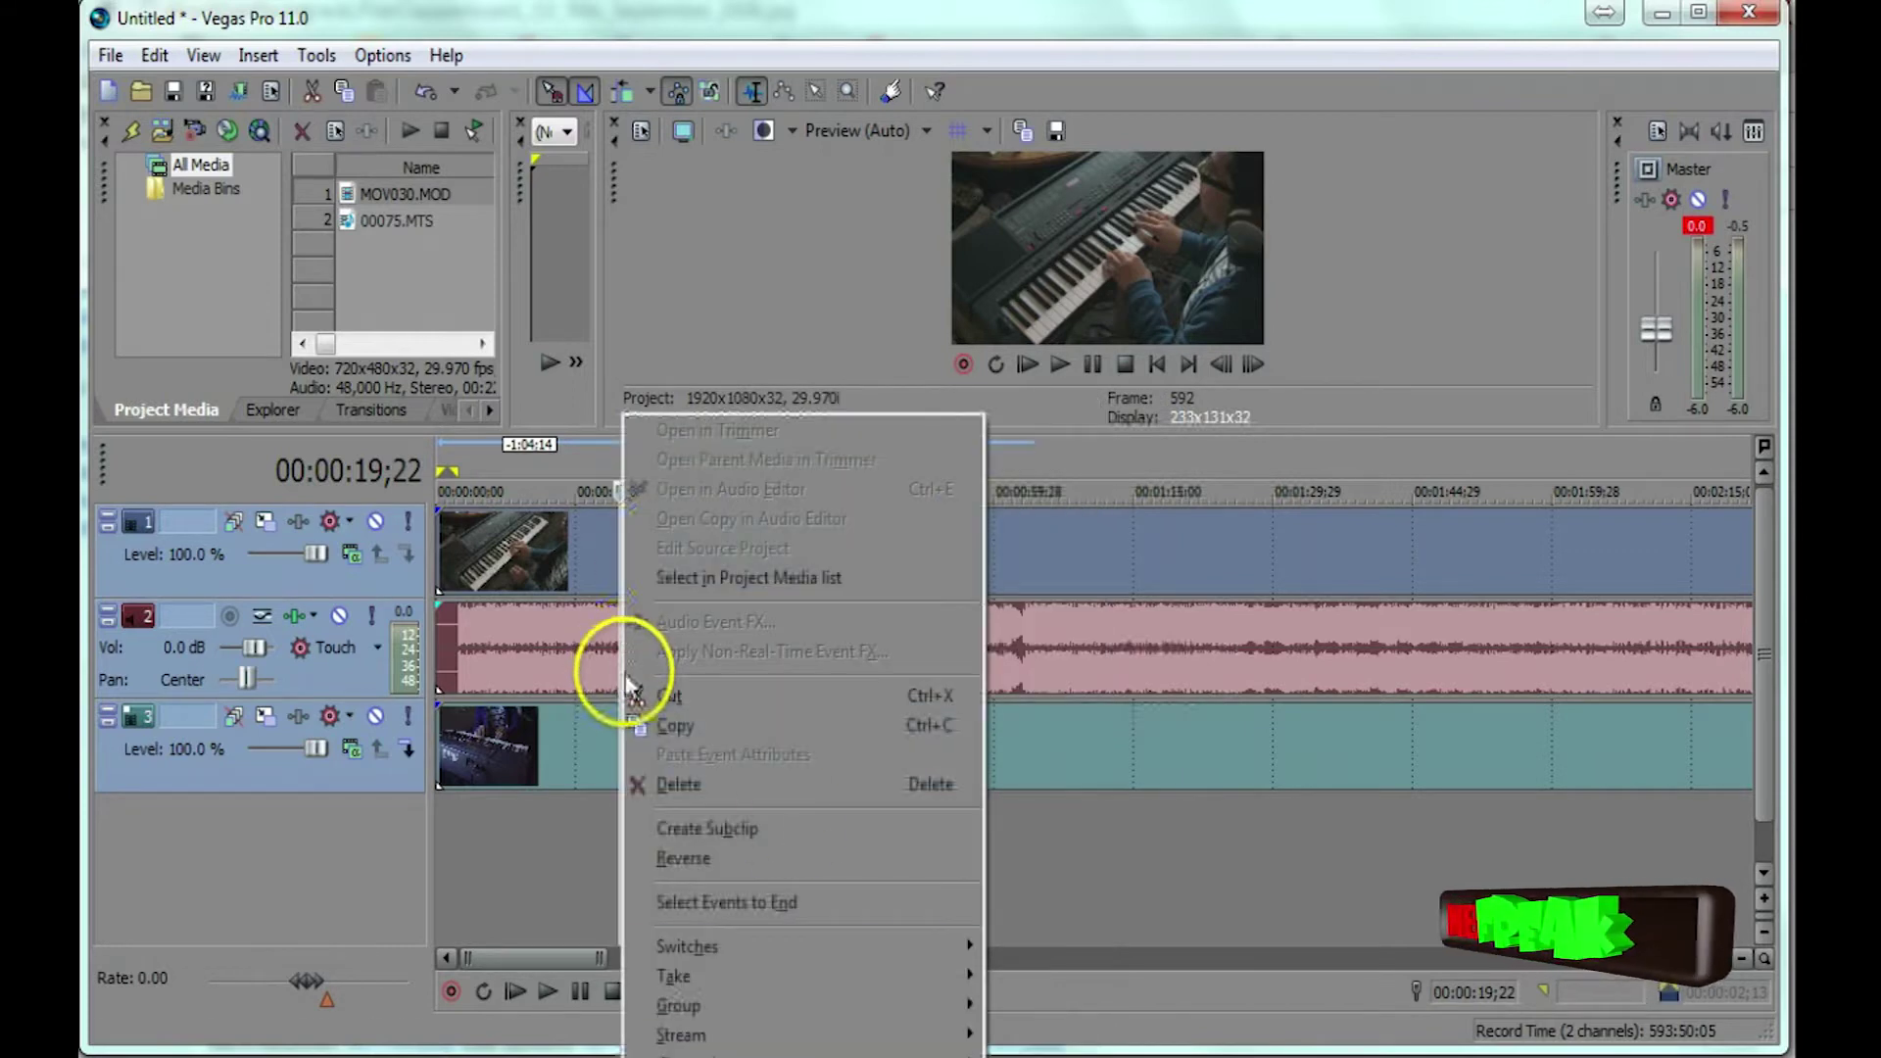
{"action": "key", "text": "Escape"}
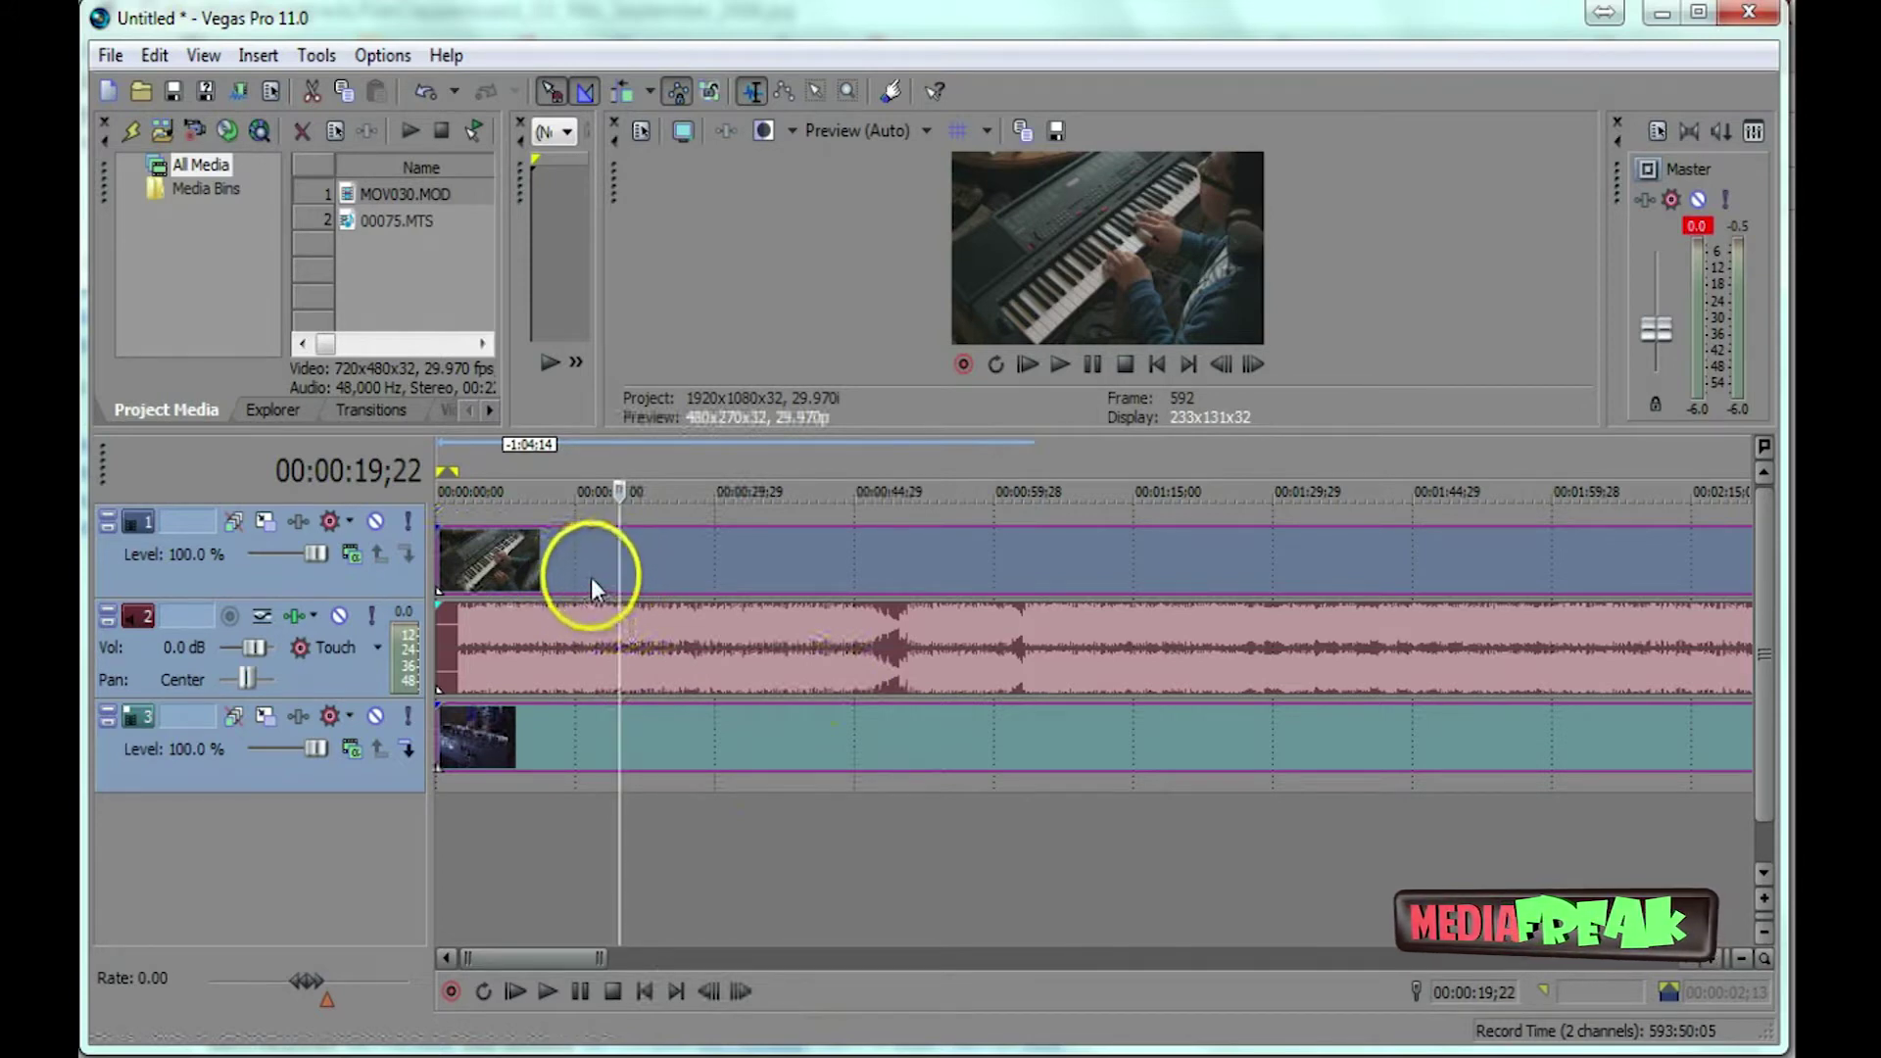
Shift the track 1 video event later to test whether the linked events move together, and undo the move.
{"action": "left_click_drag", "start_coordinate": [590, 567], "coordinate": [692, 573]}
{"action": "left_click_drag", "start_coordinate": [855, 571], "coordinate": [1078, 568]}
{"action": "key", "text": "ctrl+z"}
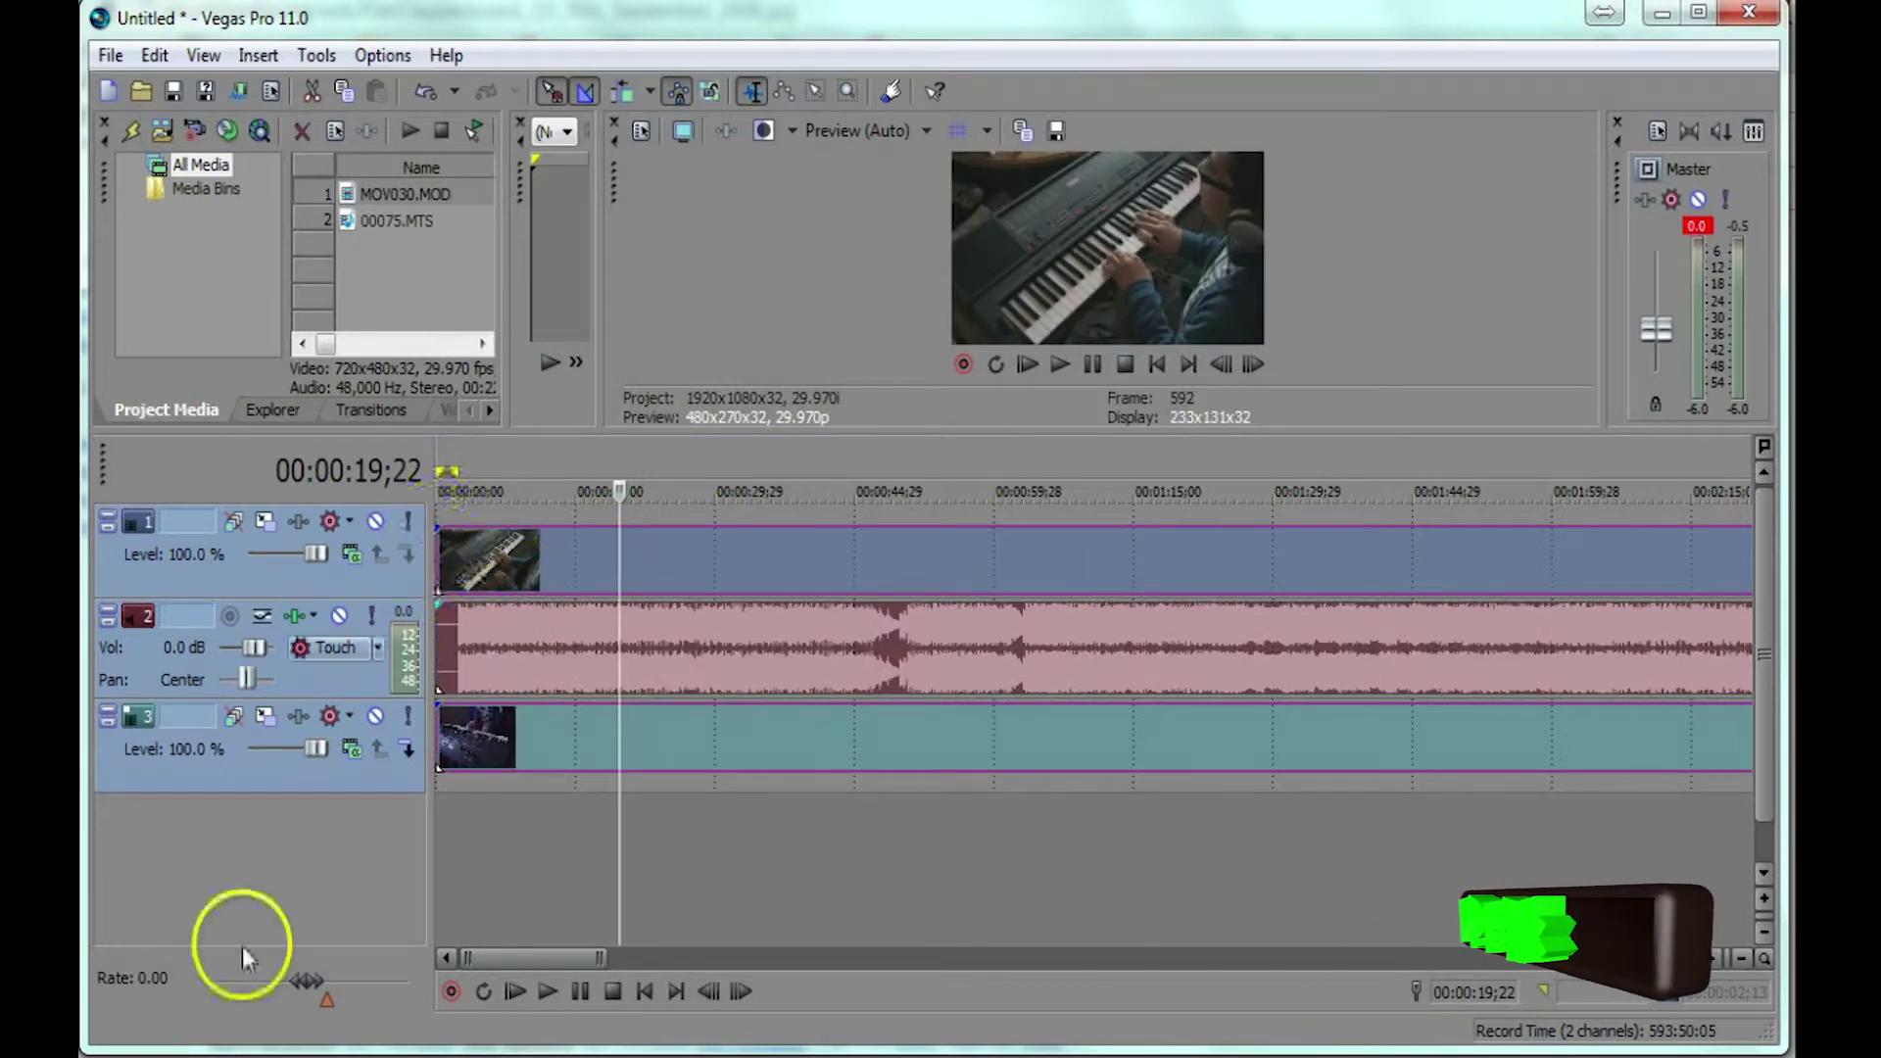
Create a multicamera track from the selected video events on tracks 1 and 3.
{"action": "left_click", "coordinate": [314, 56]}
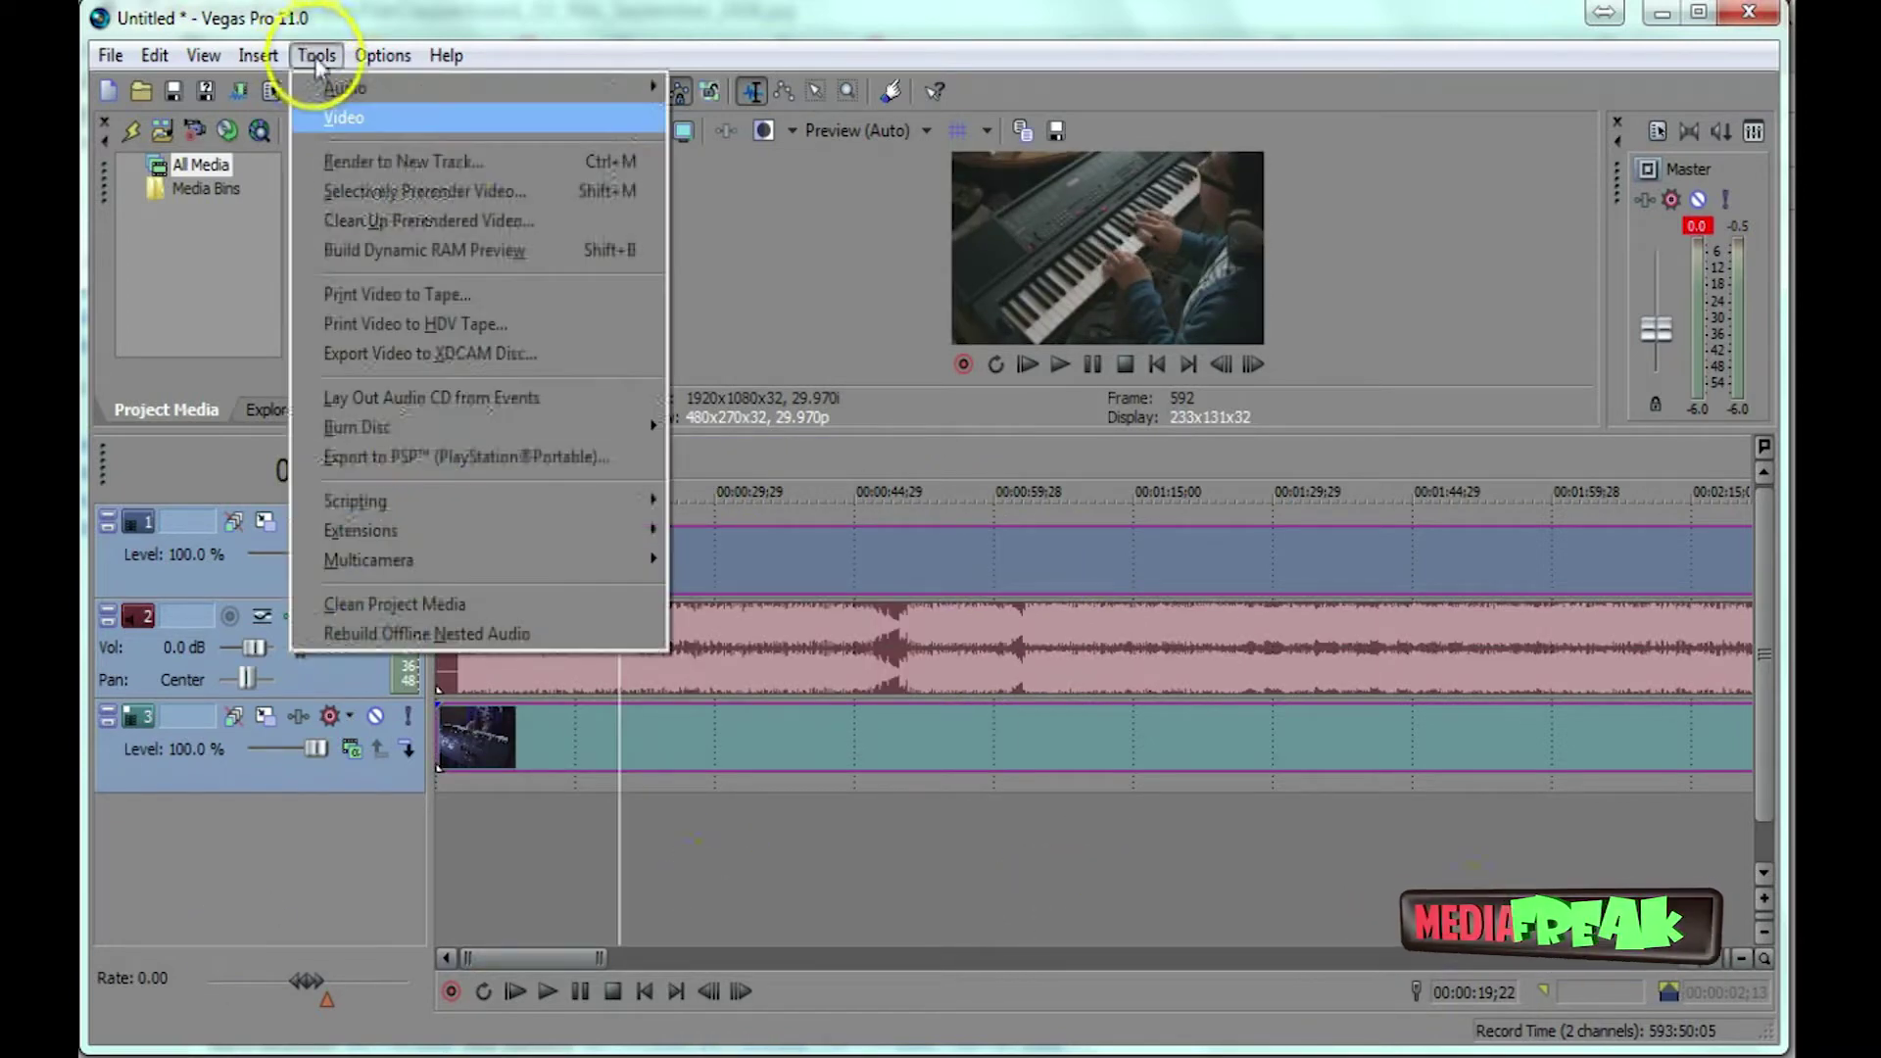
{"action": "mouse_move", "coordinate": [369, 557]}
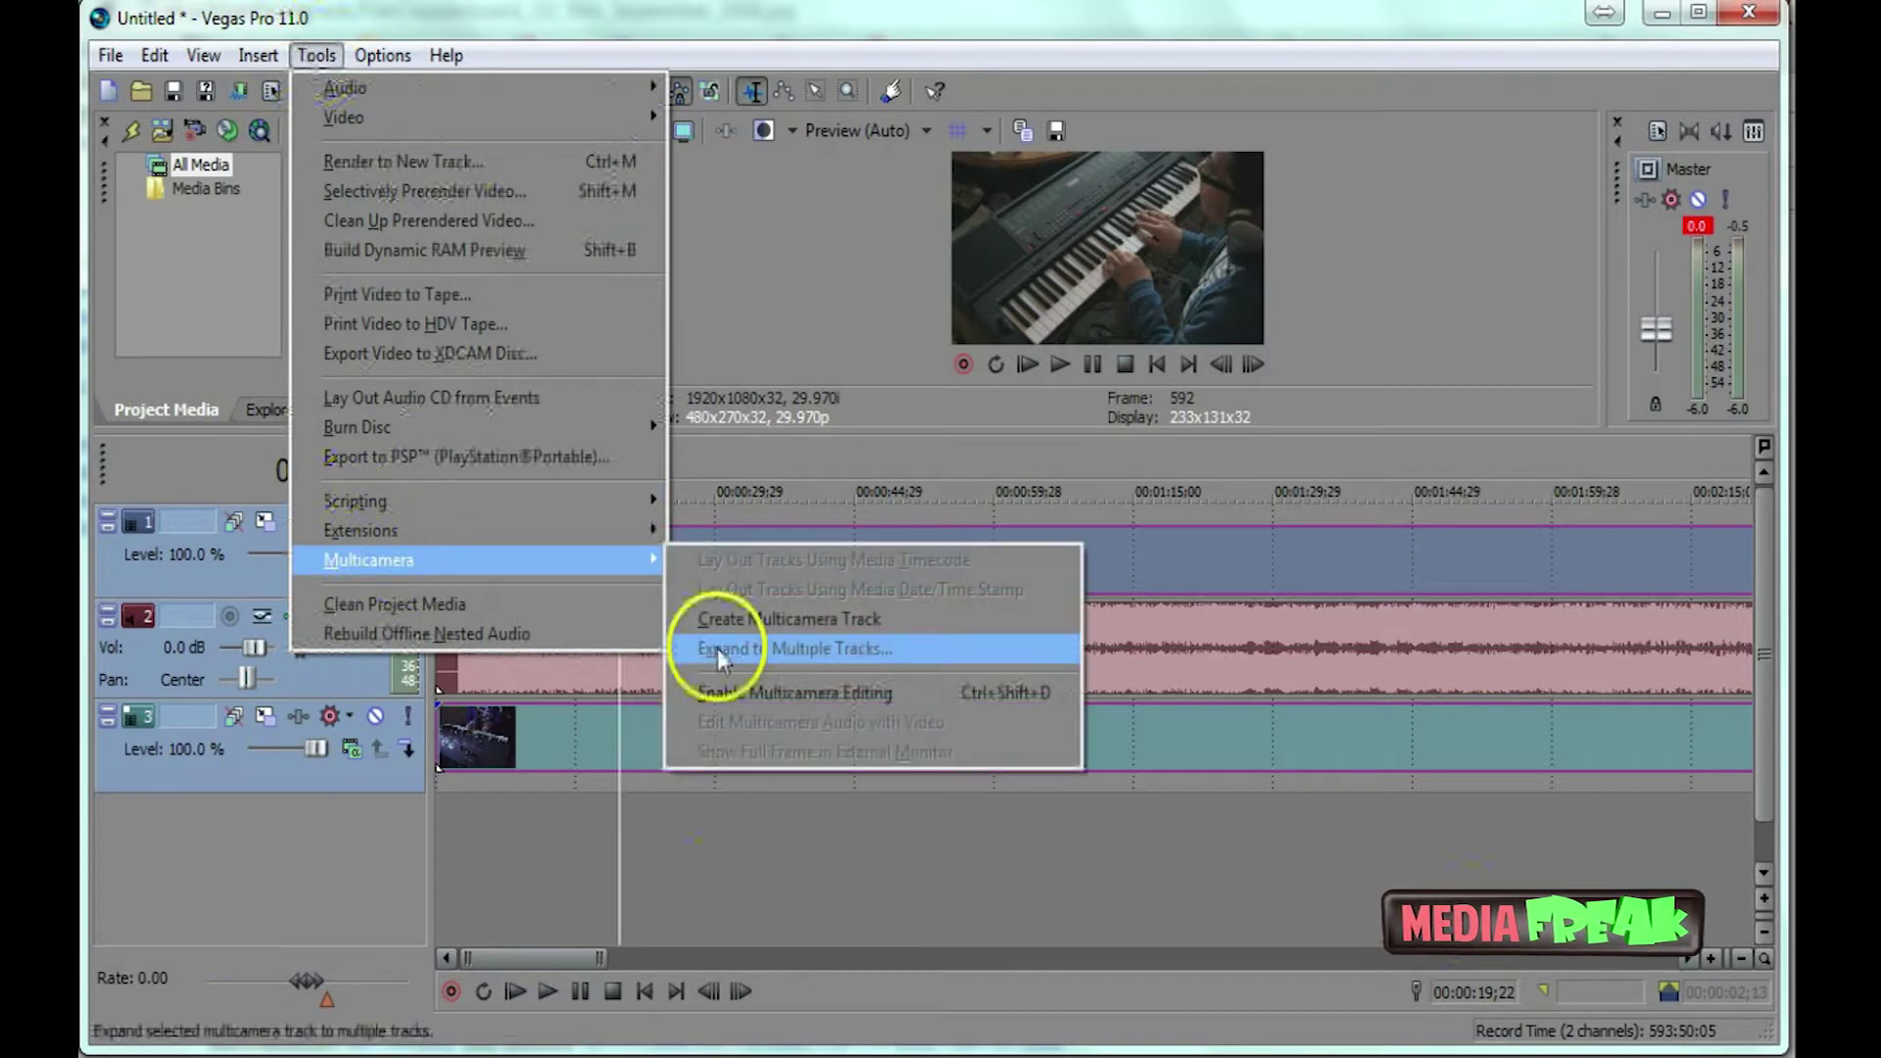
{"action": "left_click", "coordinate": [780, 619]}
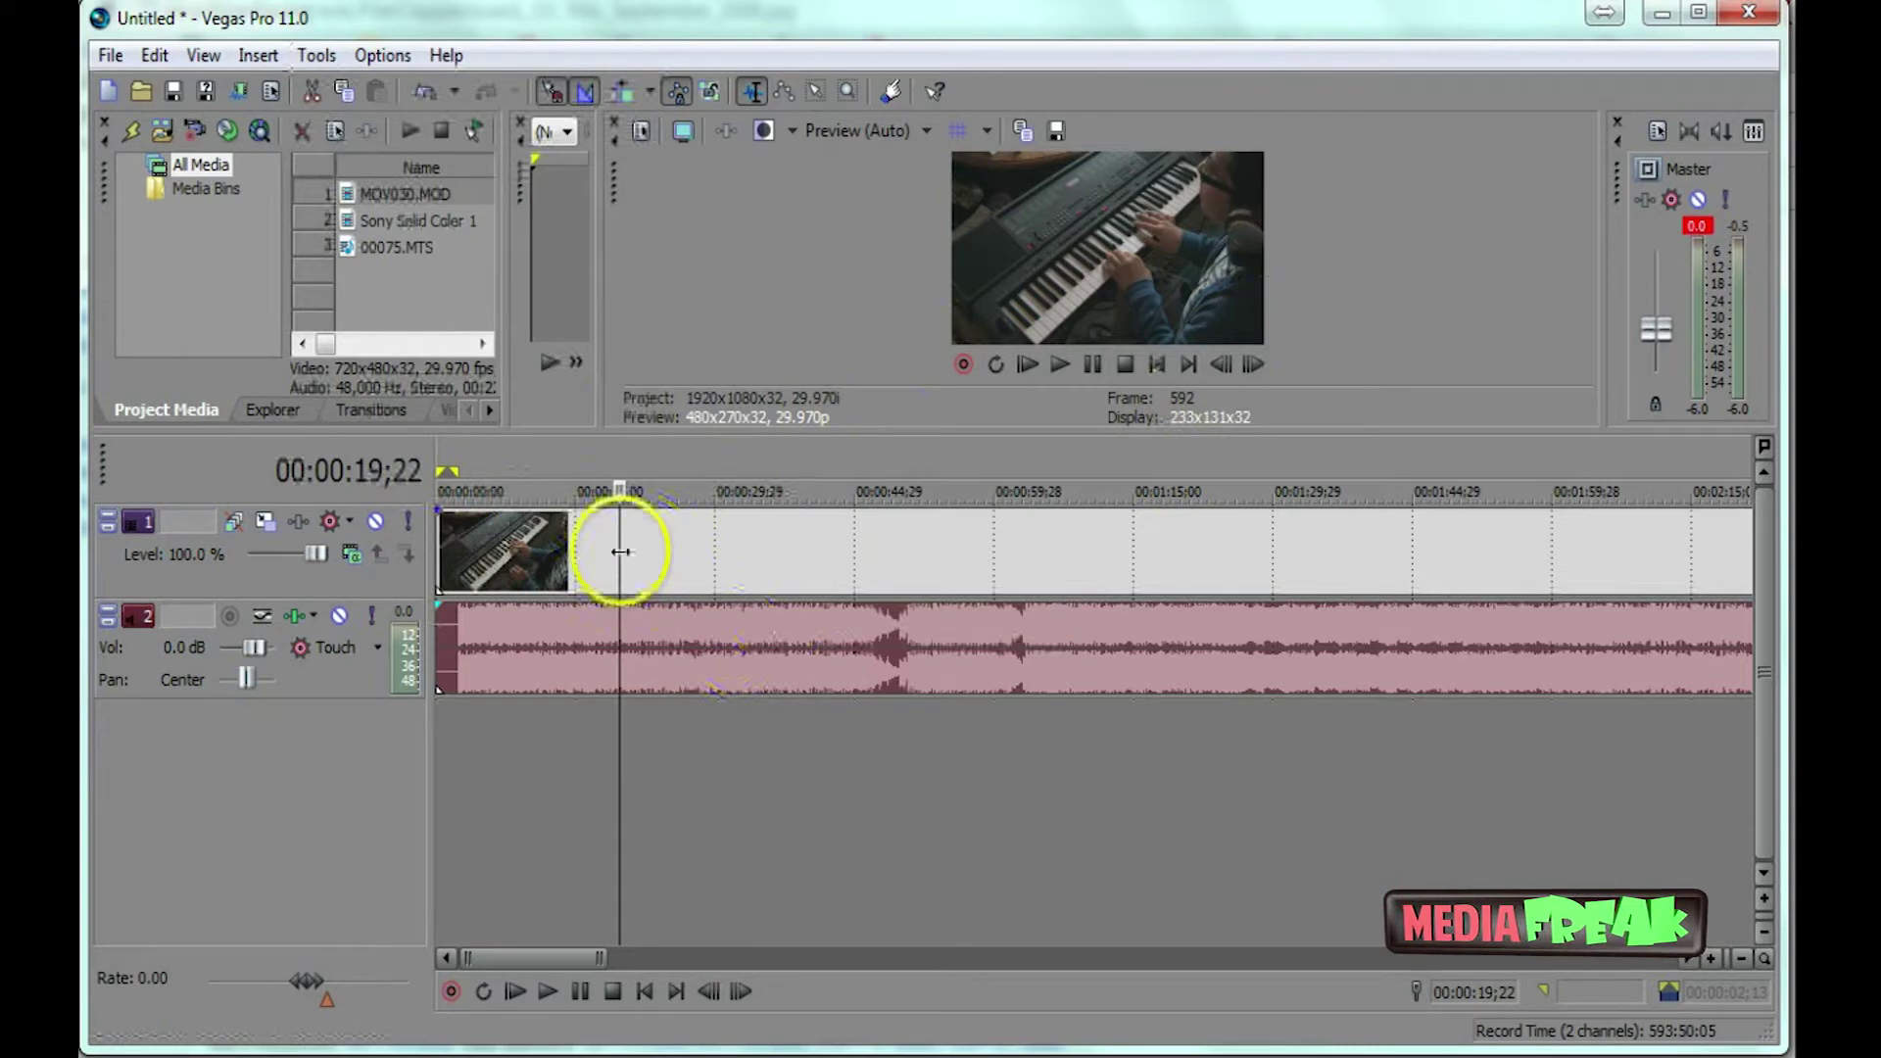
Enable multicamera editing and enlarge the video preview area so both camera angles are easier to see.
{"action": "left_click", "coordinate": [316, 55]}
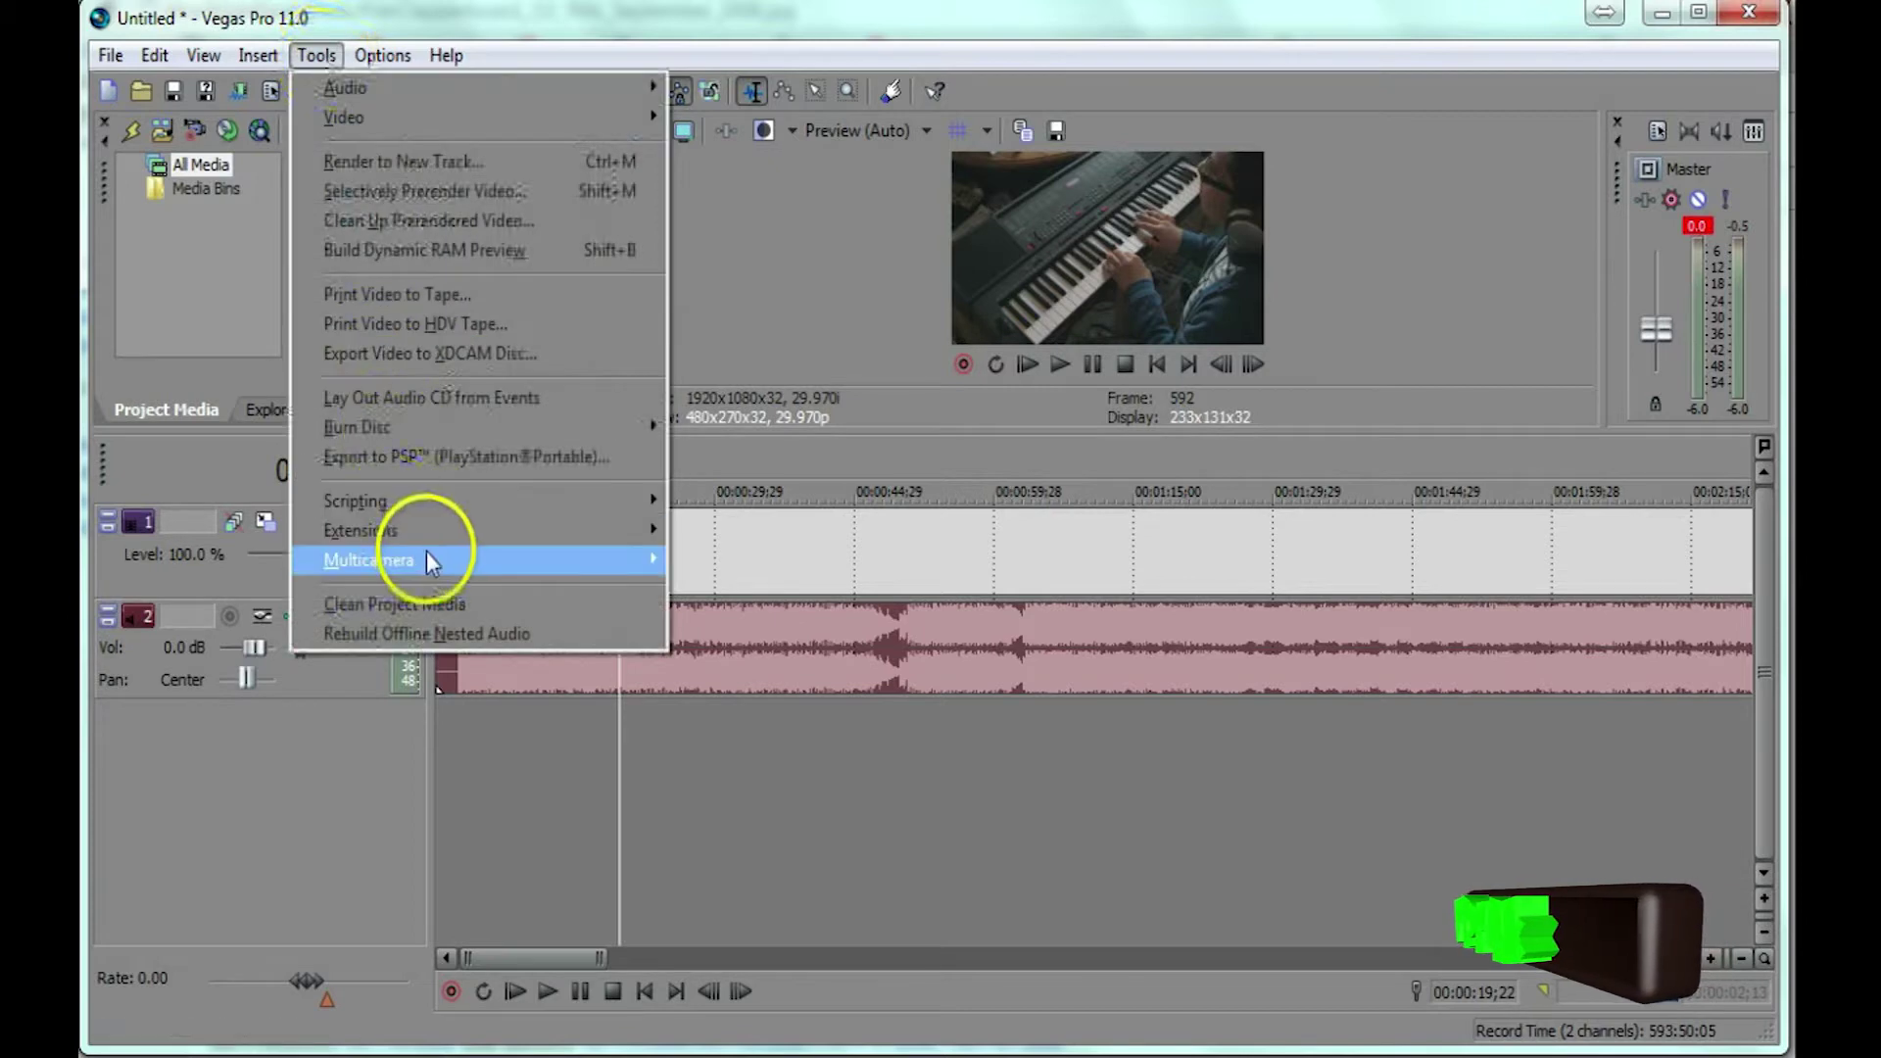
{"action": "mouse_move", "coordinate": [539, 556]}
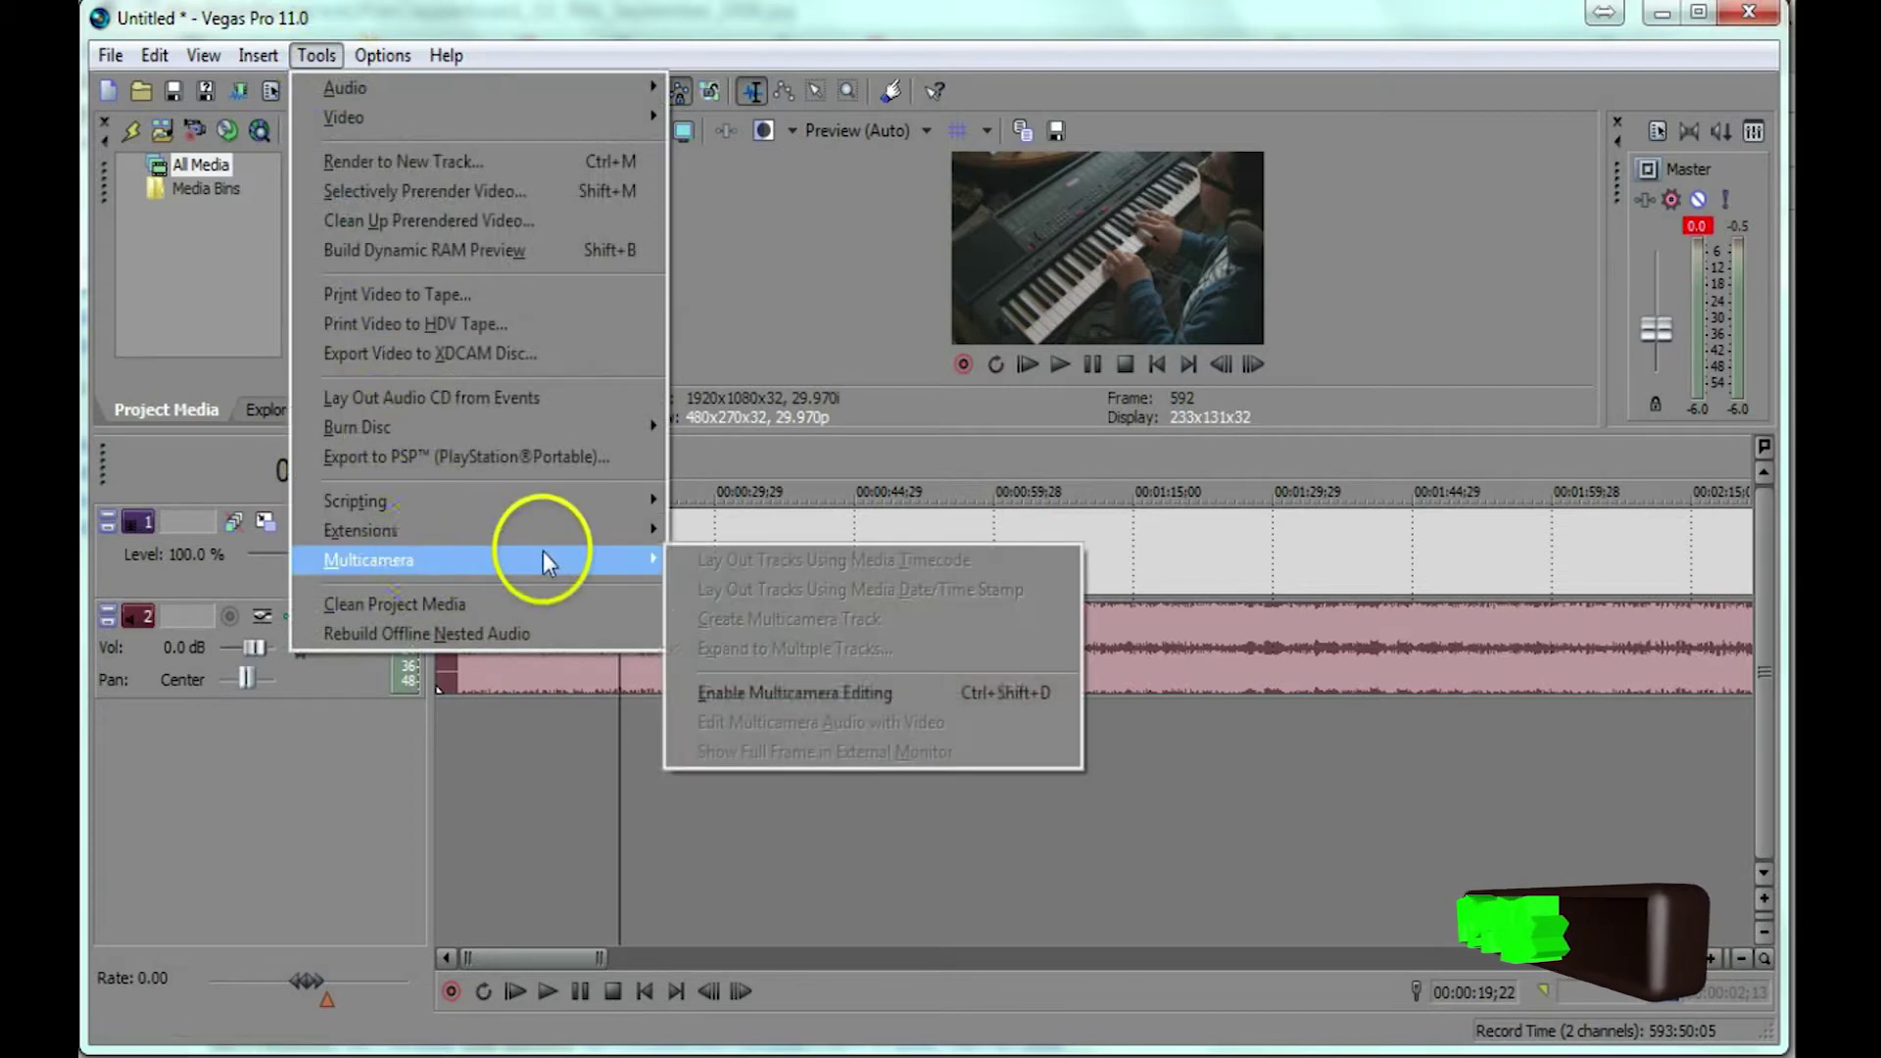
{"action": "left_click", "coordinate": [783, 694]}
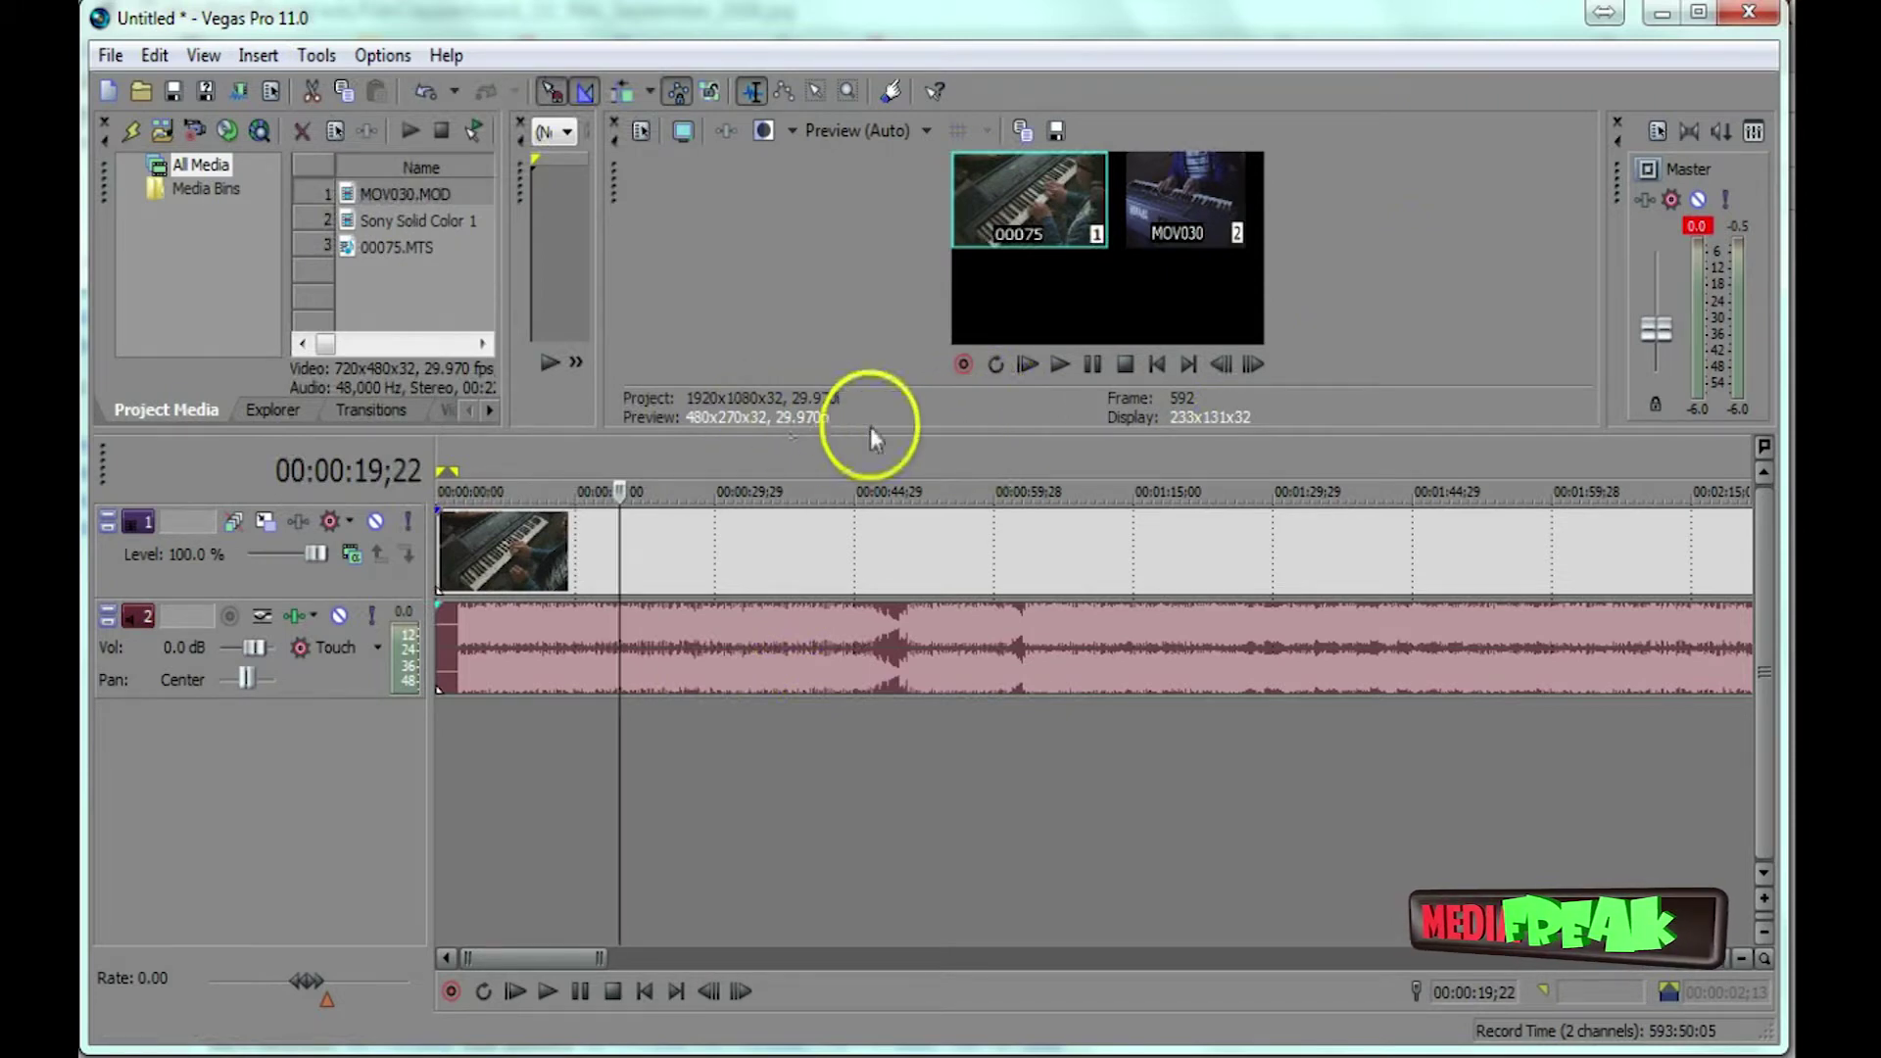
{"action": "left_click_drag", "start_coordinate": [652, 428], "coordinate": [672, 630]}
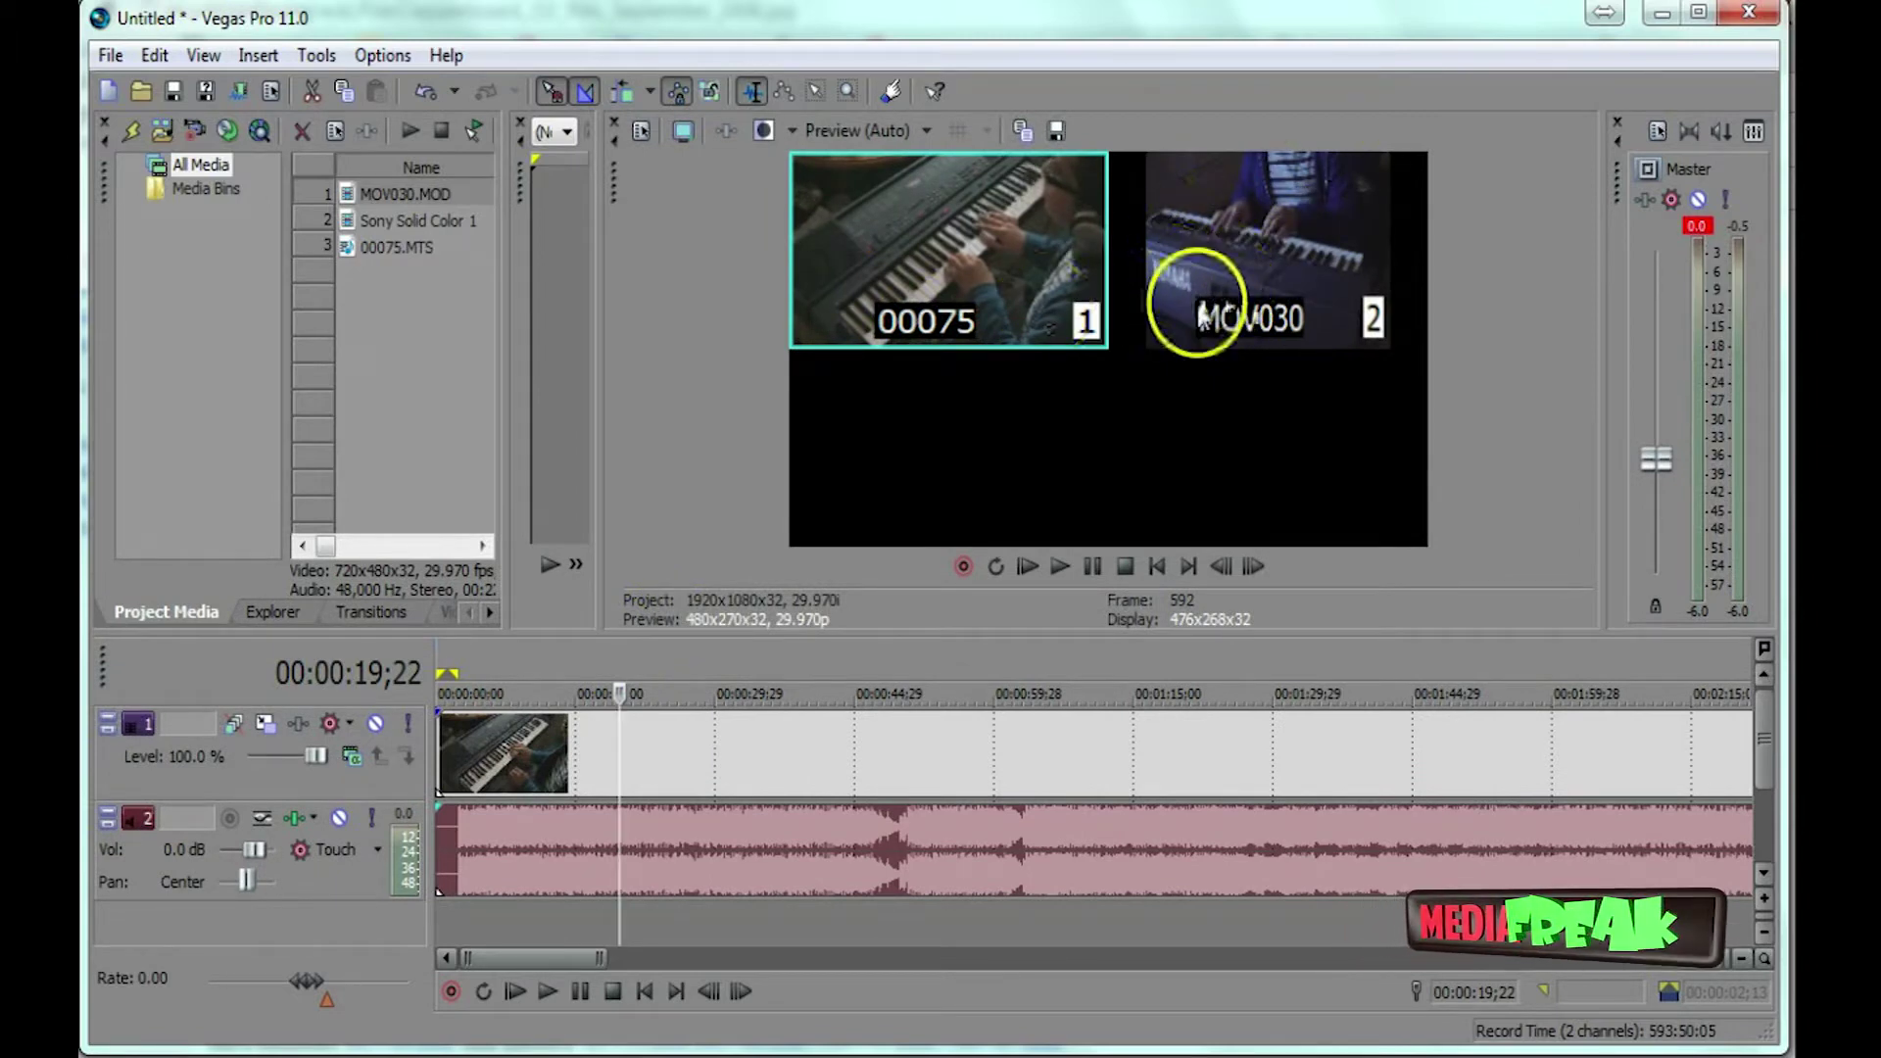
Start playback of the multicamera track from the beginning of the project and lower the master volume.
{"action": "left_click", "coordinate": [468, 655]}
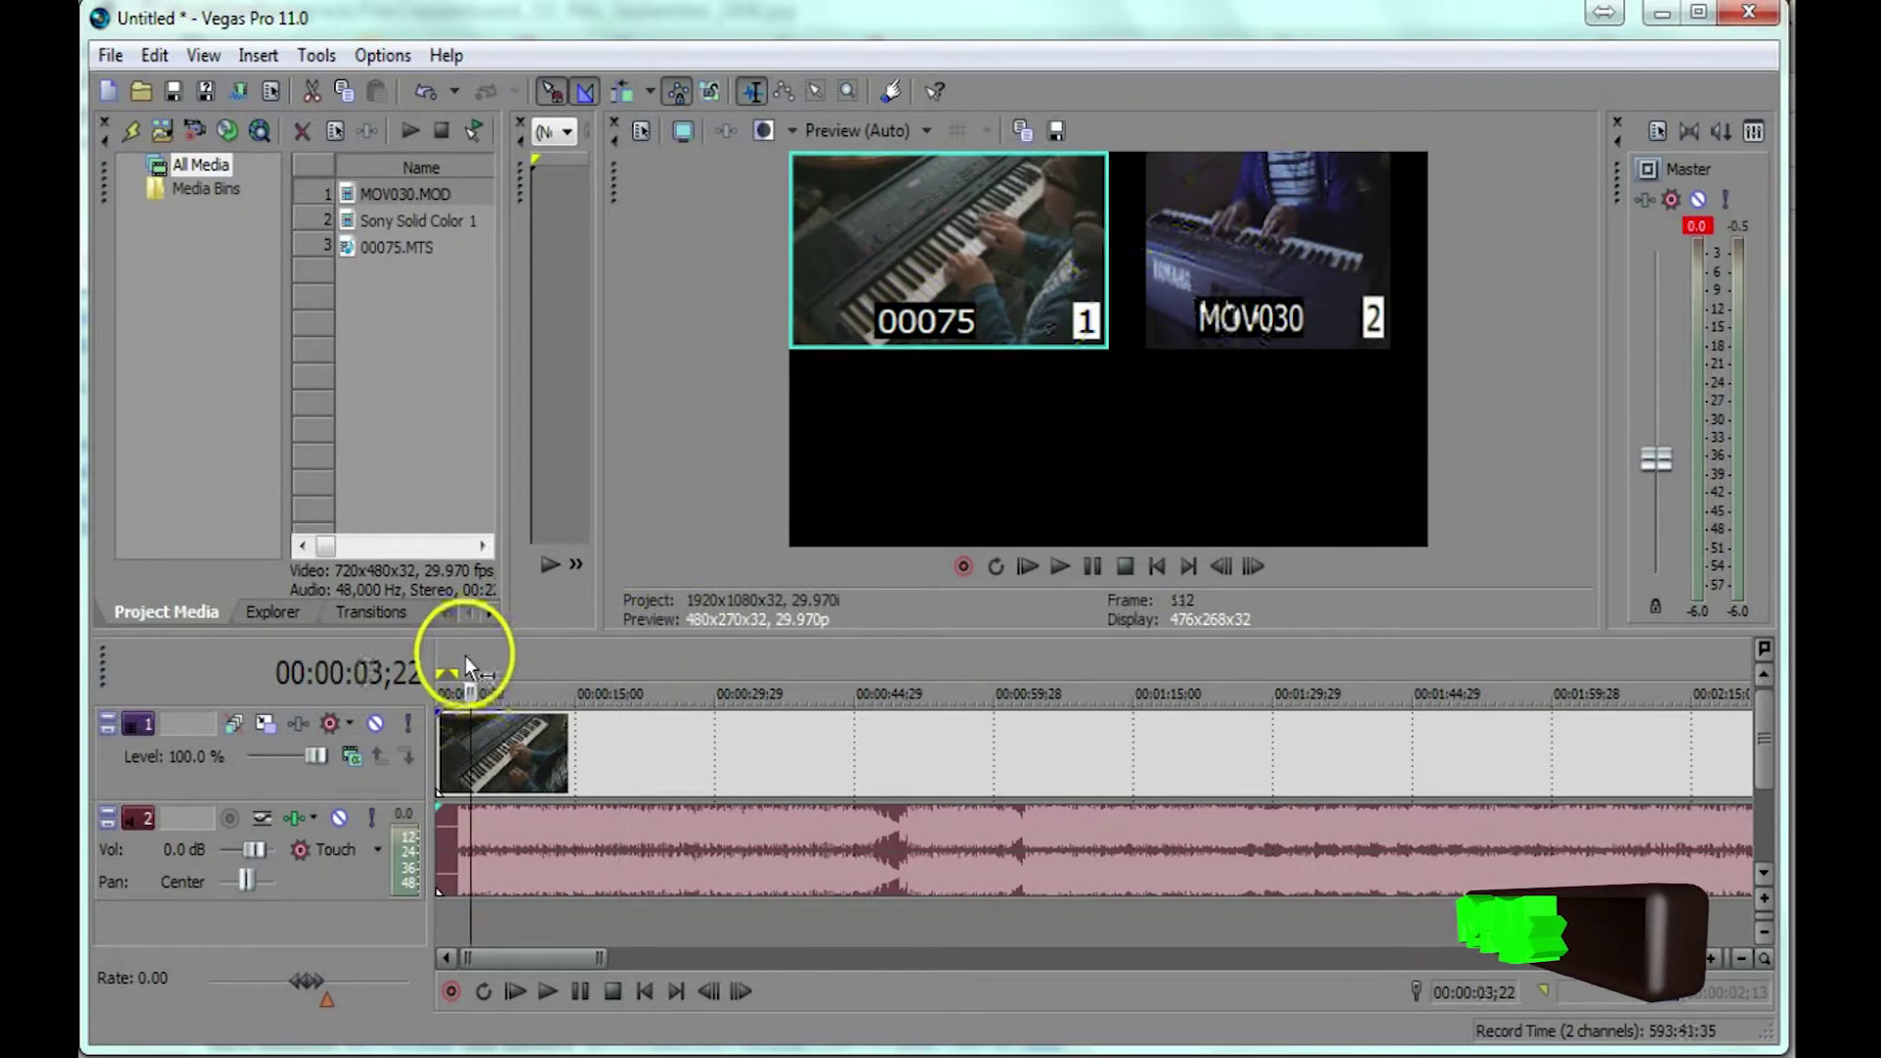
{"action": "key", "text": "Home"}
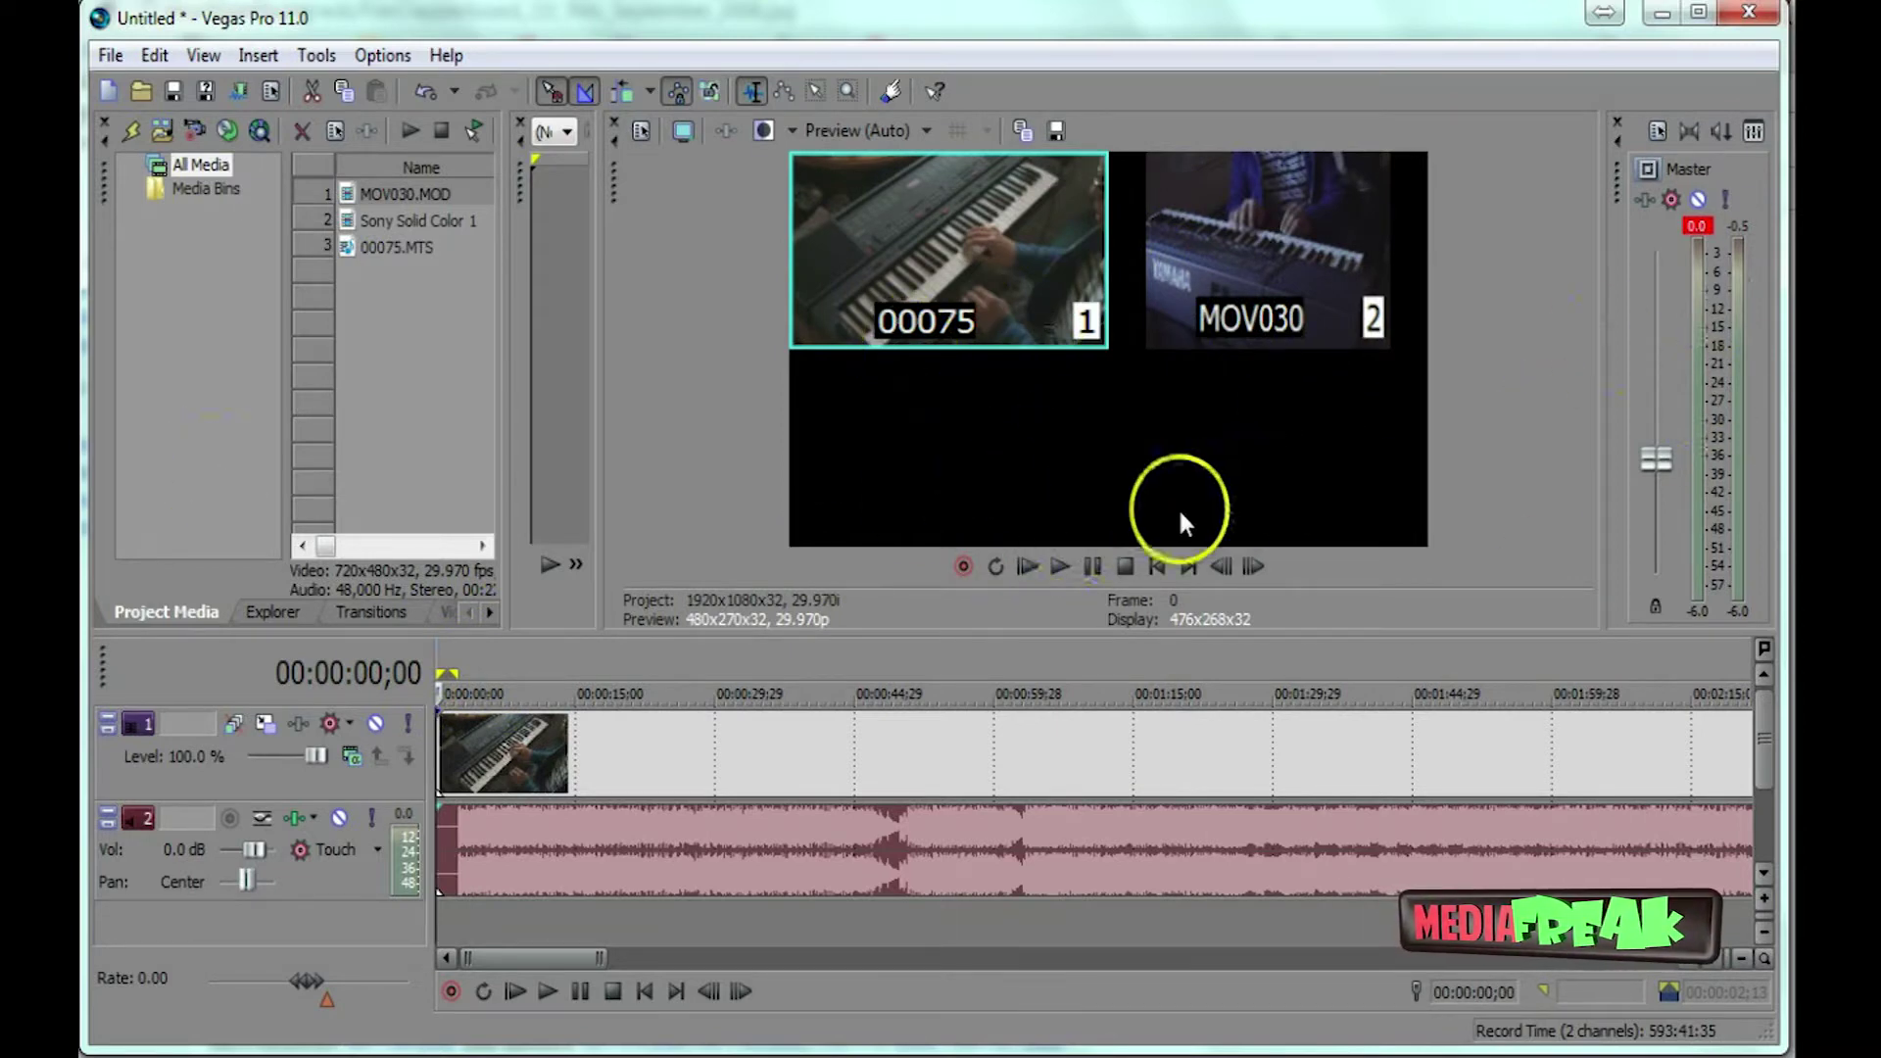
{"action": "left_click", "coordinate": [1066, 567]}
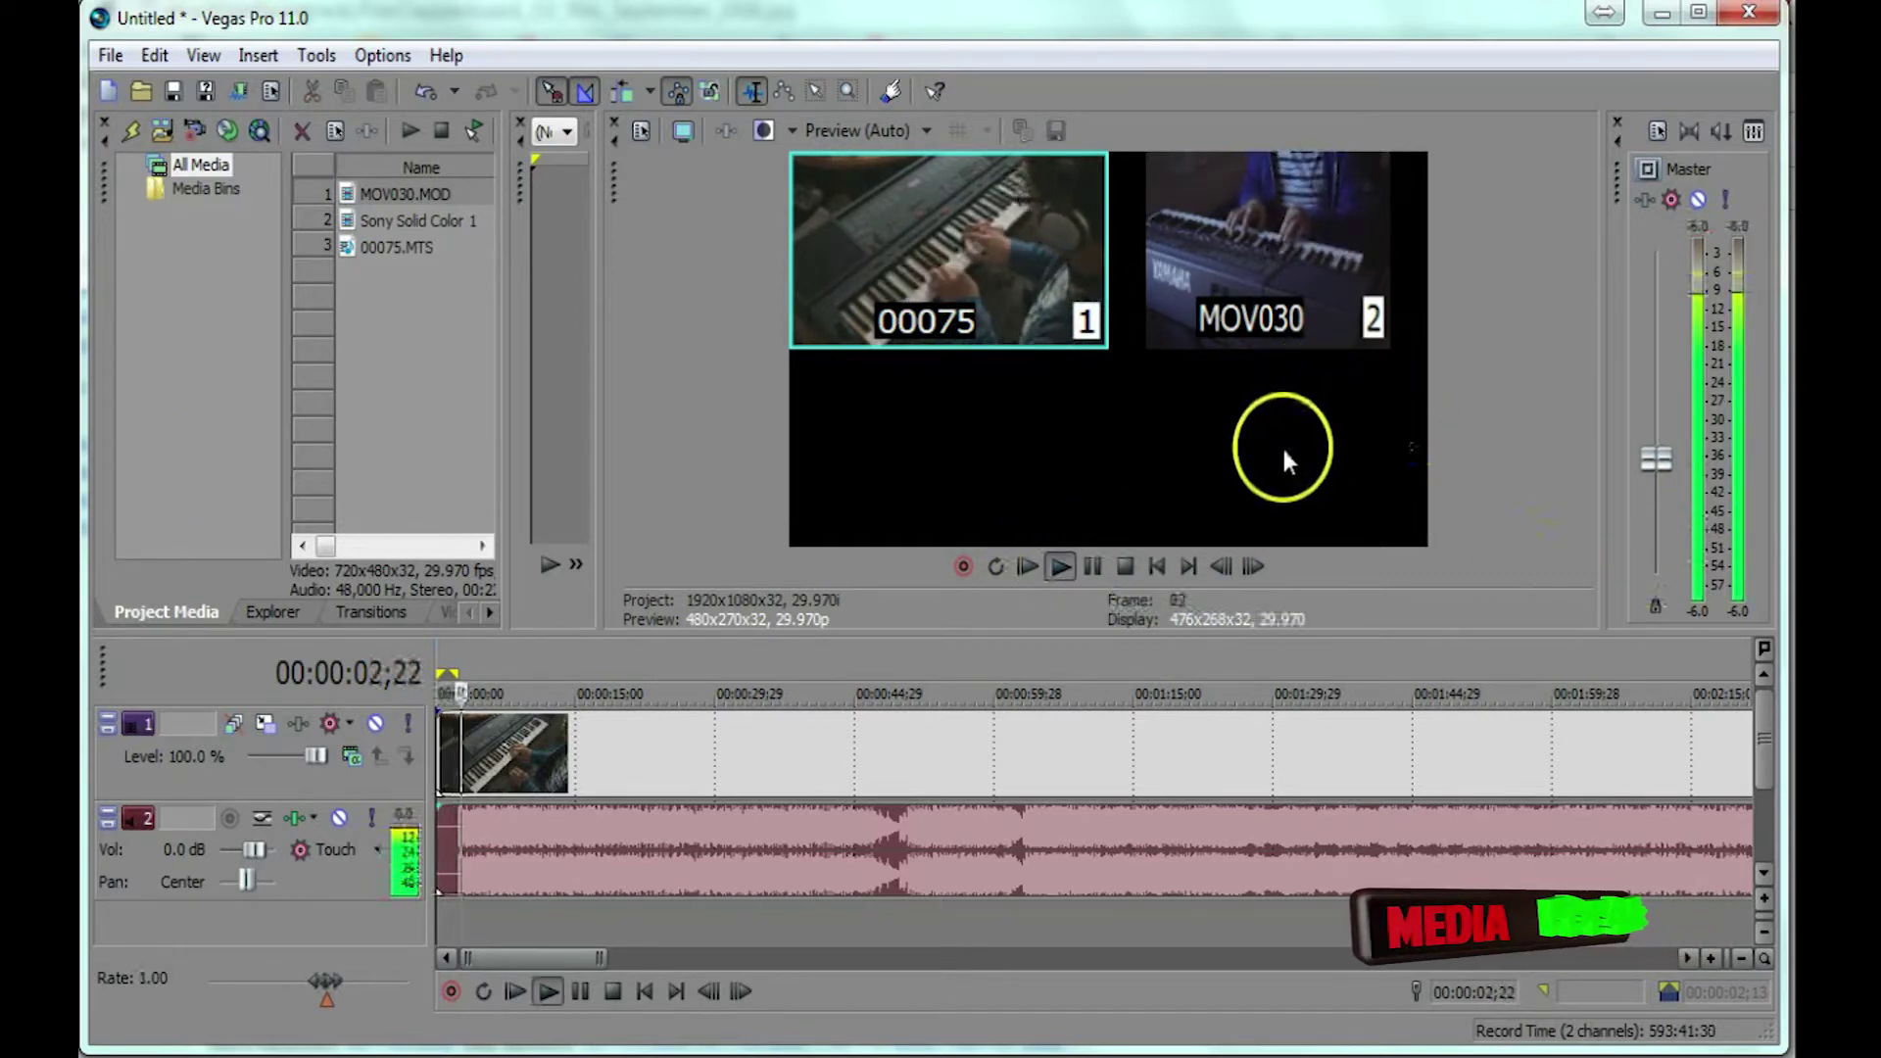
{"action": "left_click_drag", "start_coordinate": [1656, 461], "coordinate": [1656, 541]}
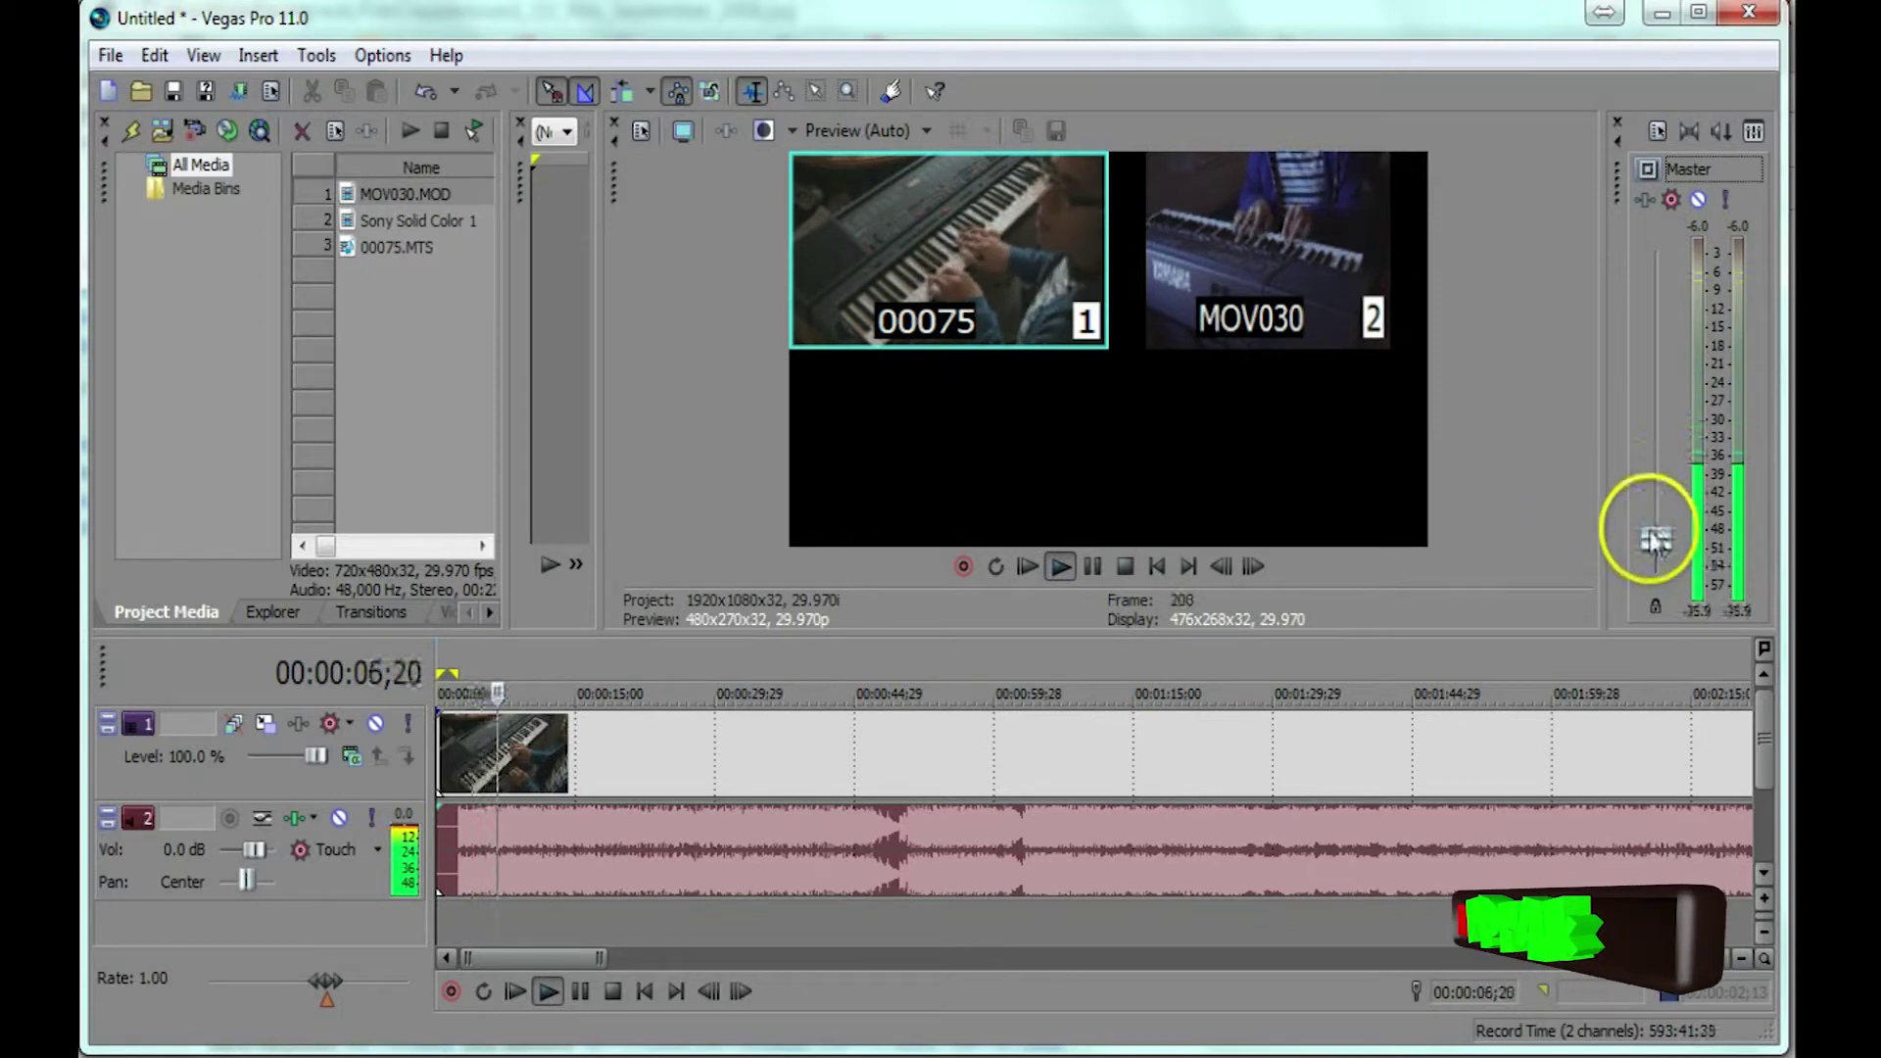
Cut back and forth between cameras MOV030 and 00075 during playback, from about 14 to 53 seconds, ending on MOV030.
{"action": "left_click", "coordinate": [1260, 262]}
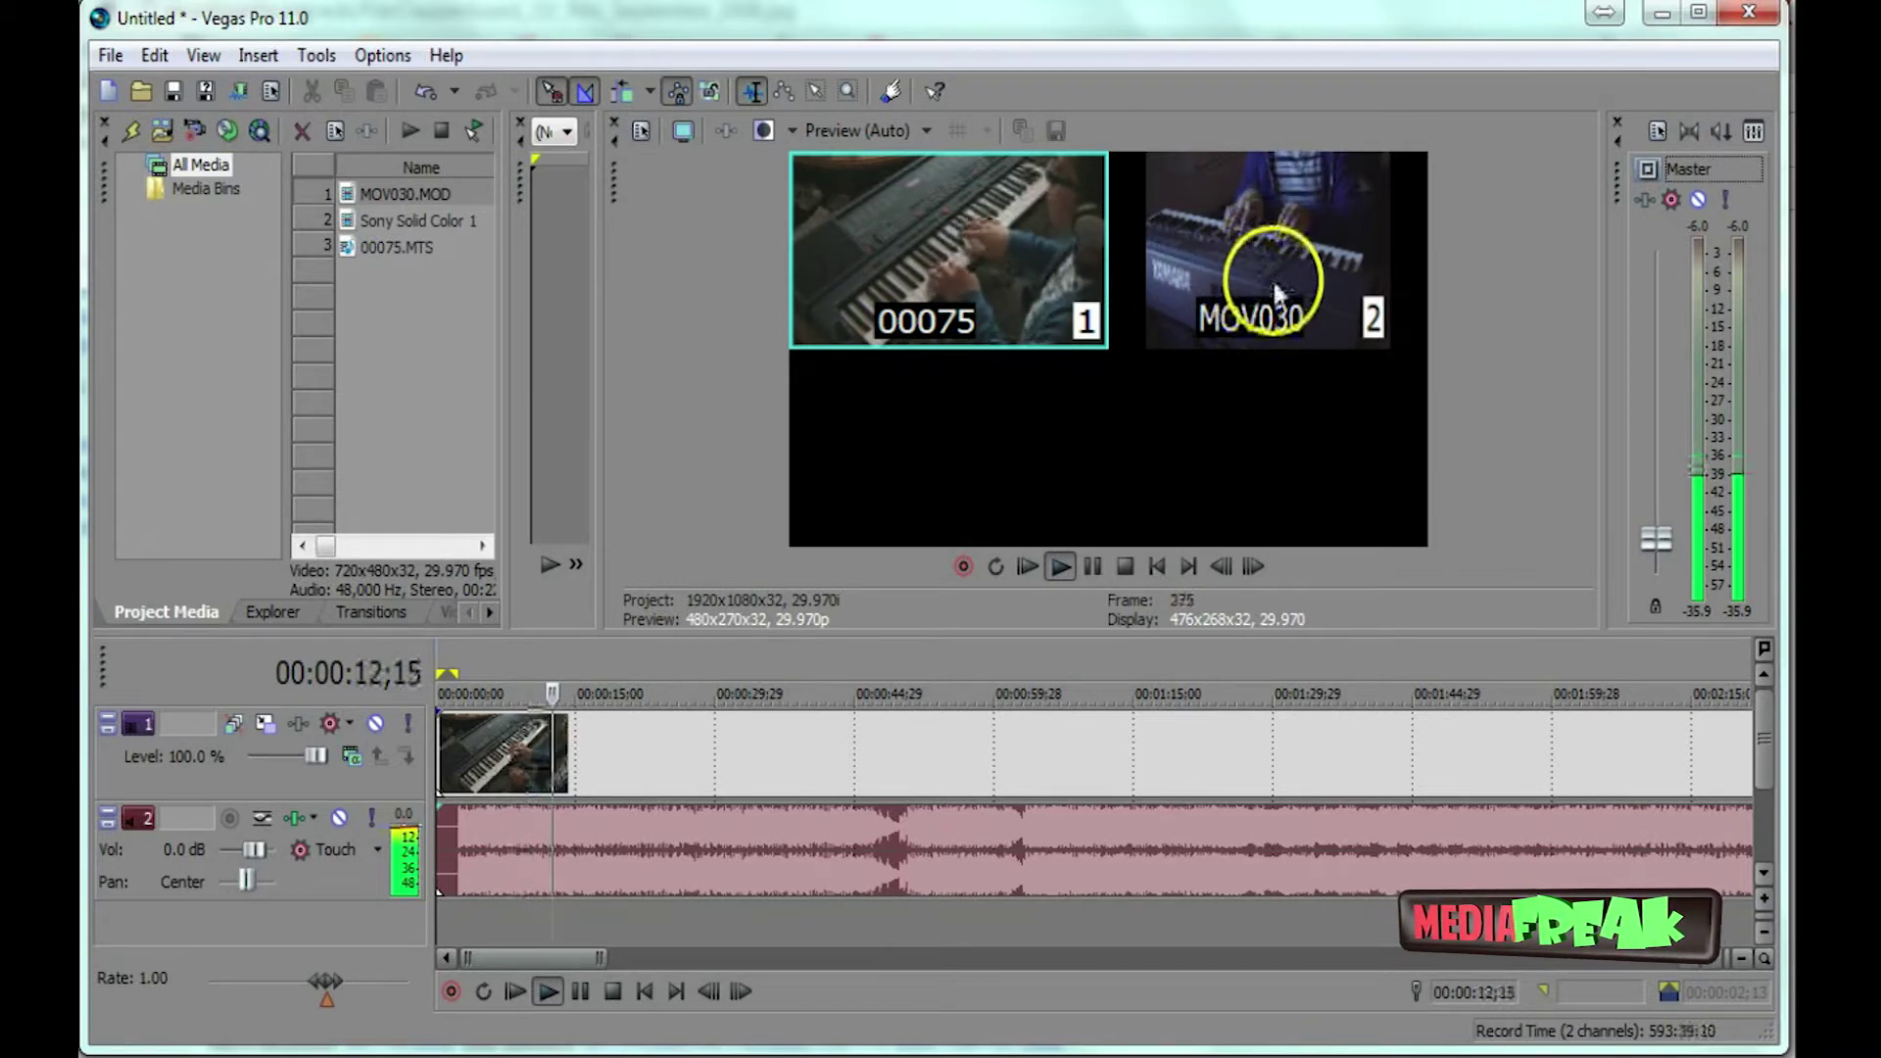
{"action": "left_click", "coordinate": [1248, 275]}
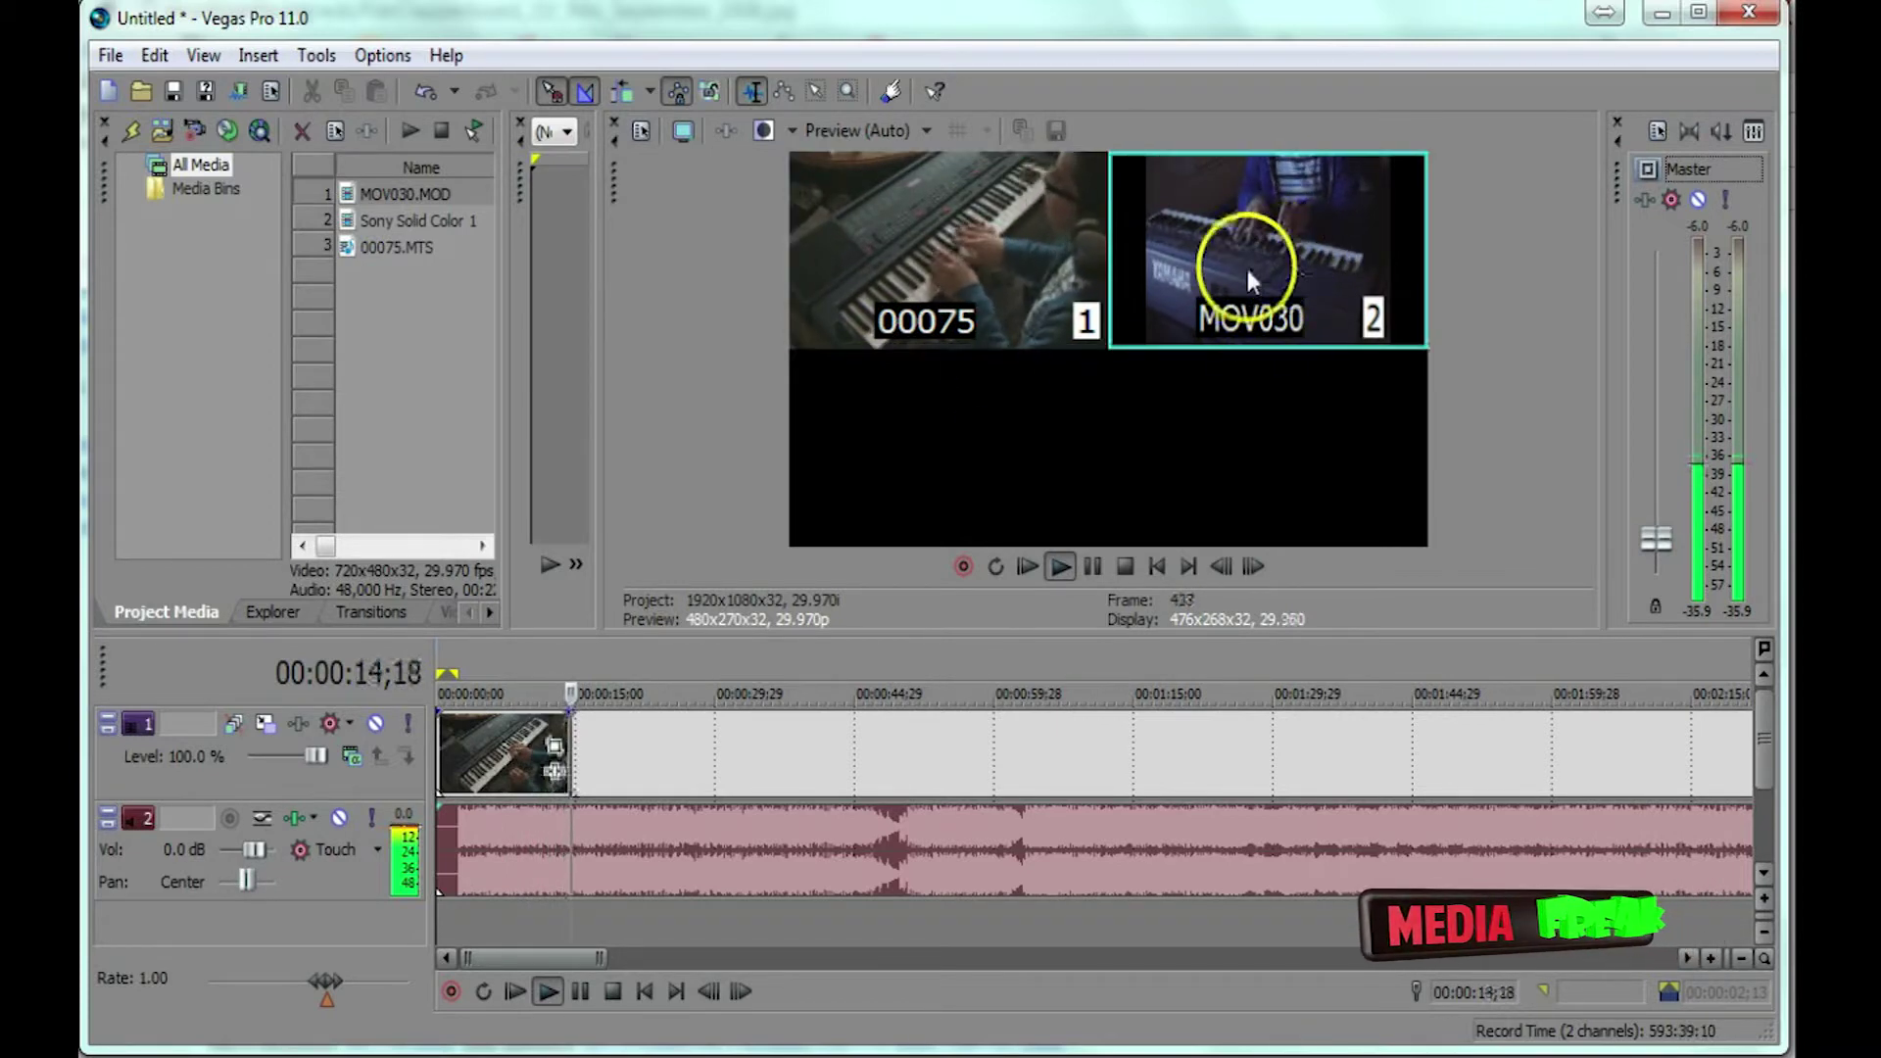
{"action": "left_click", "coordinate": [576, 749]}
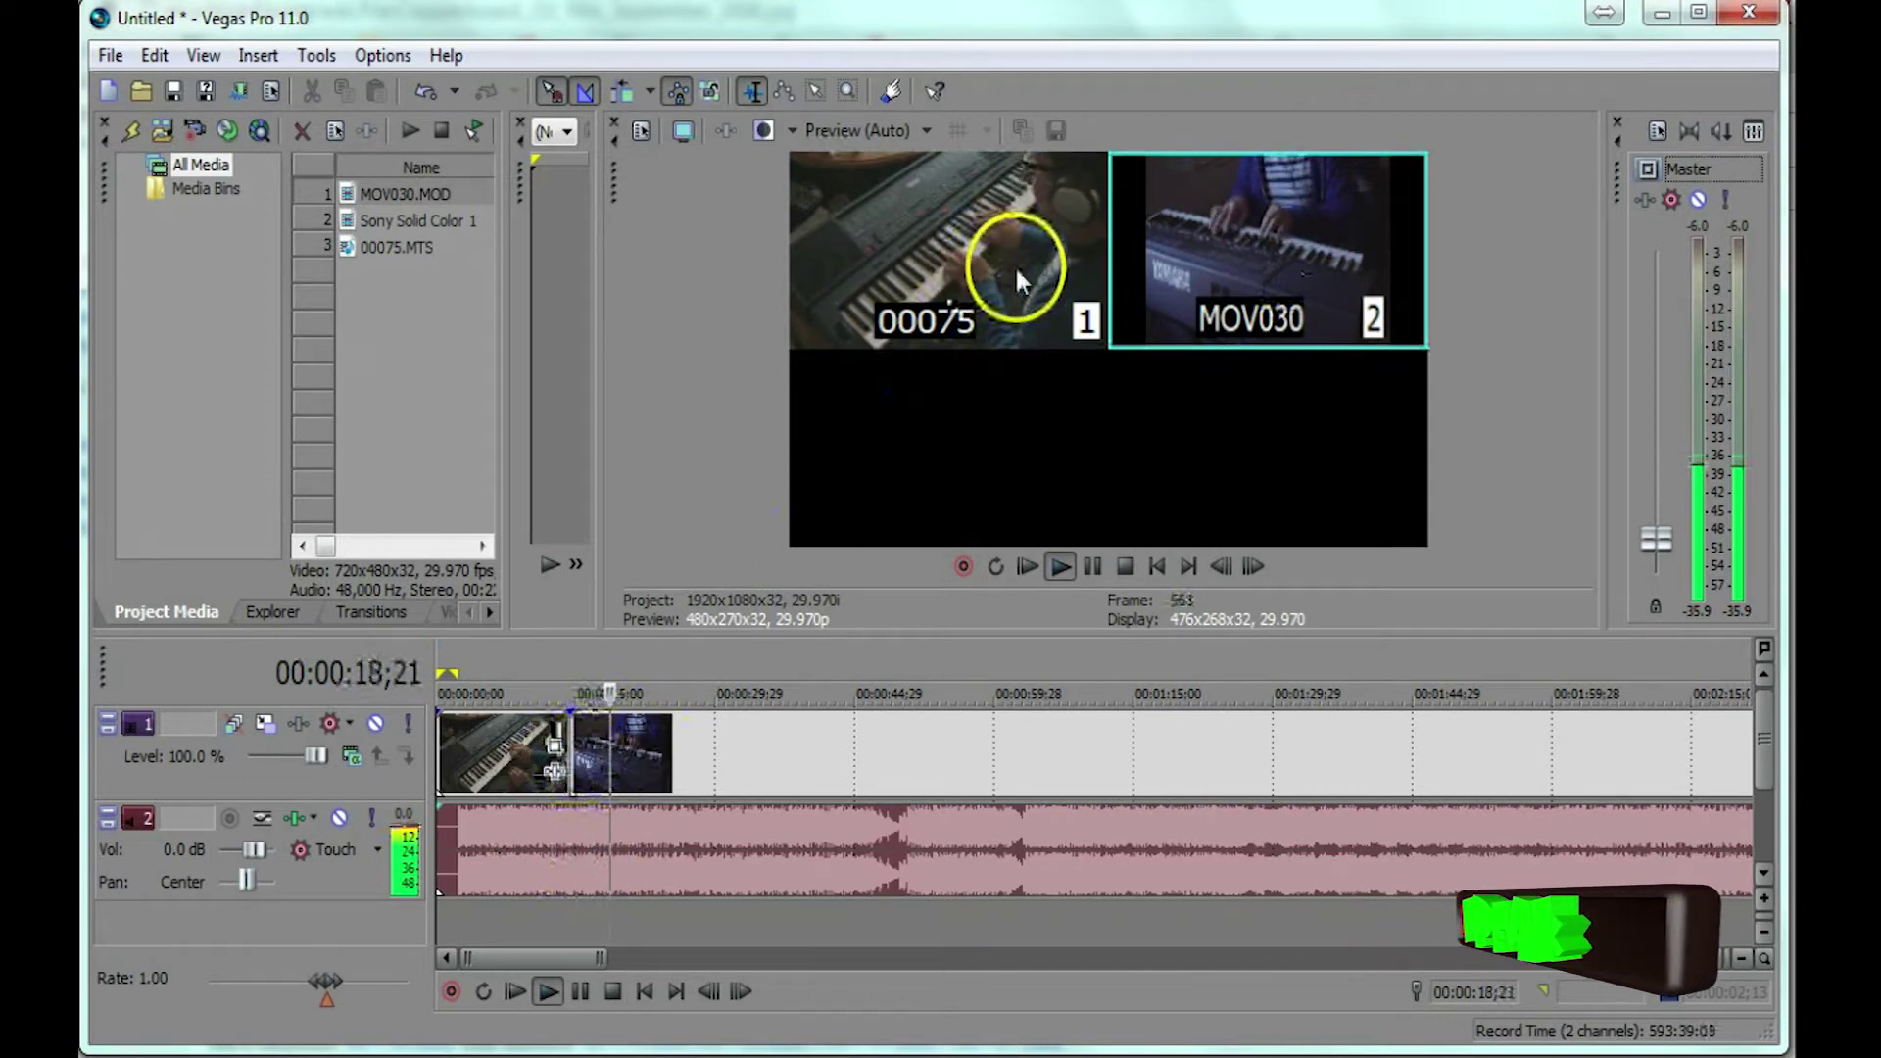
{"action": "left_click", "coordinate": [1101, 311]}
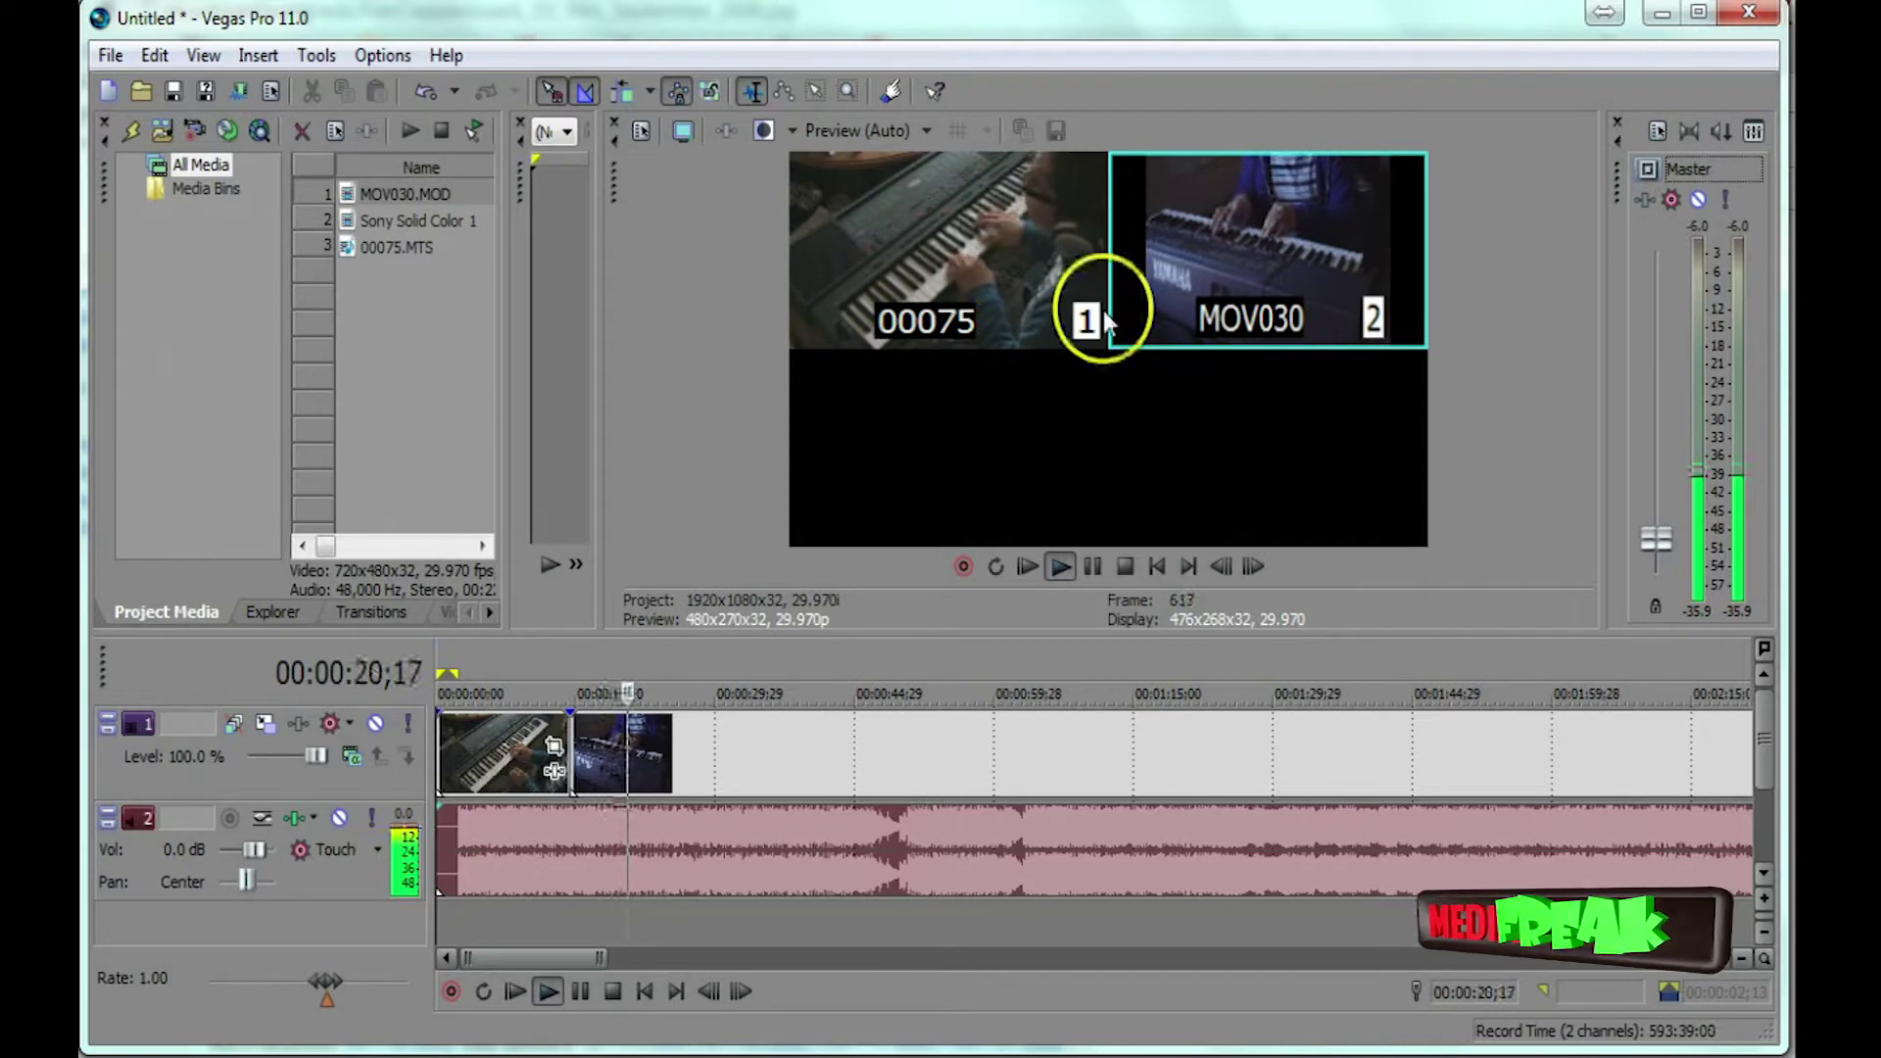
{"action": "left_click", "coordinate": [1182, 294]}
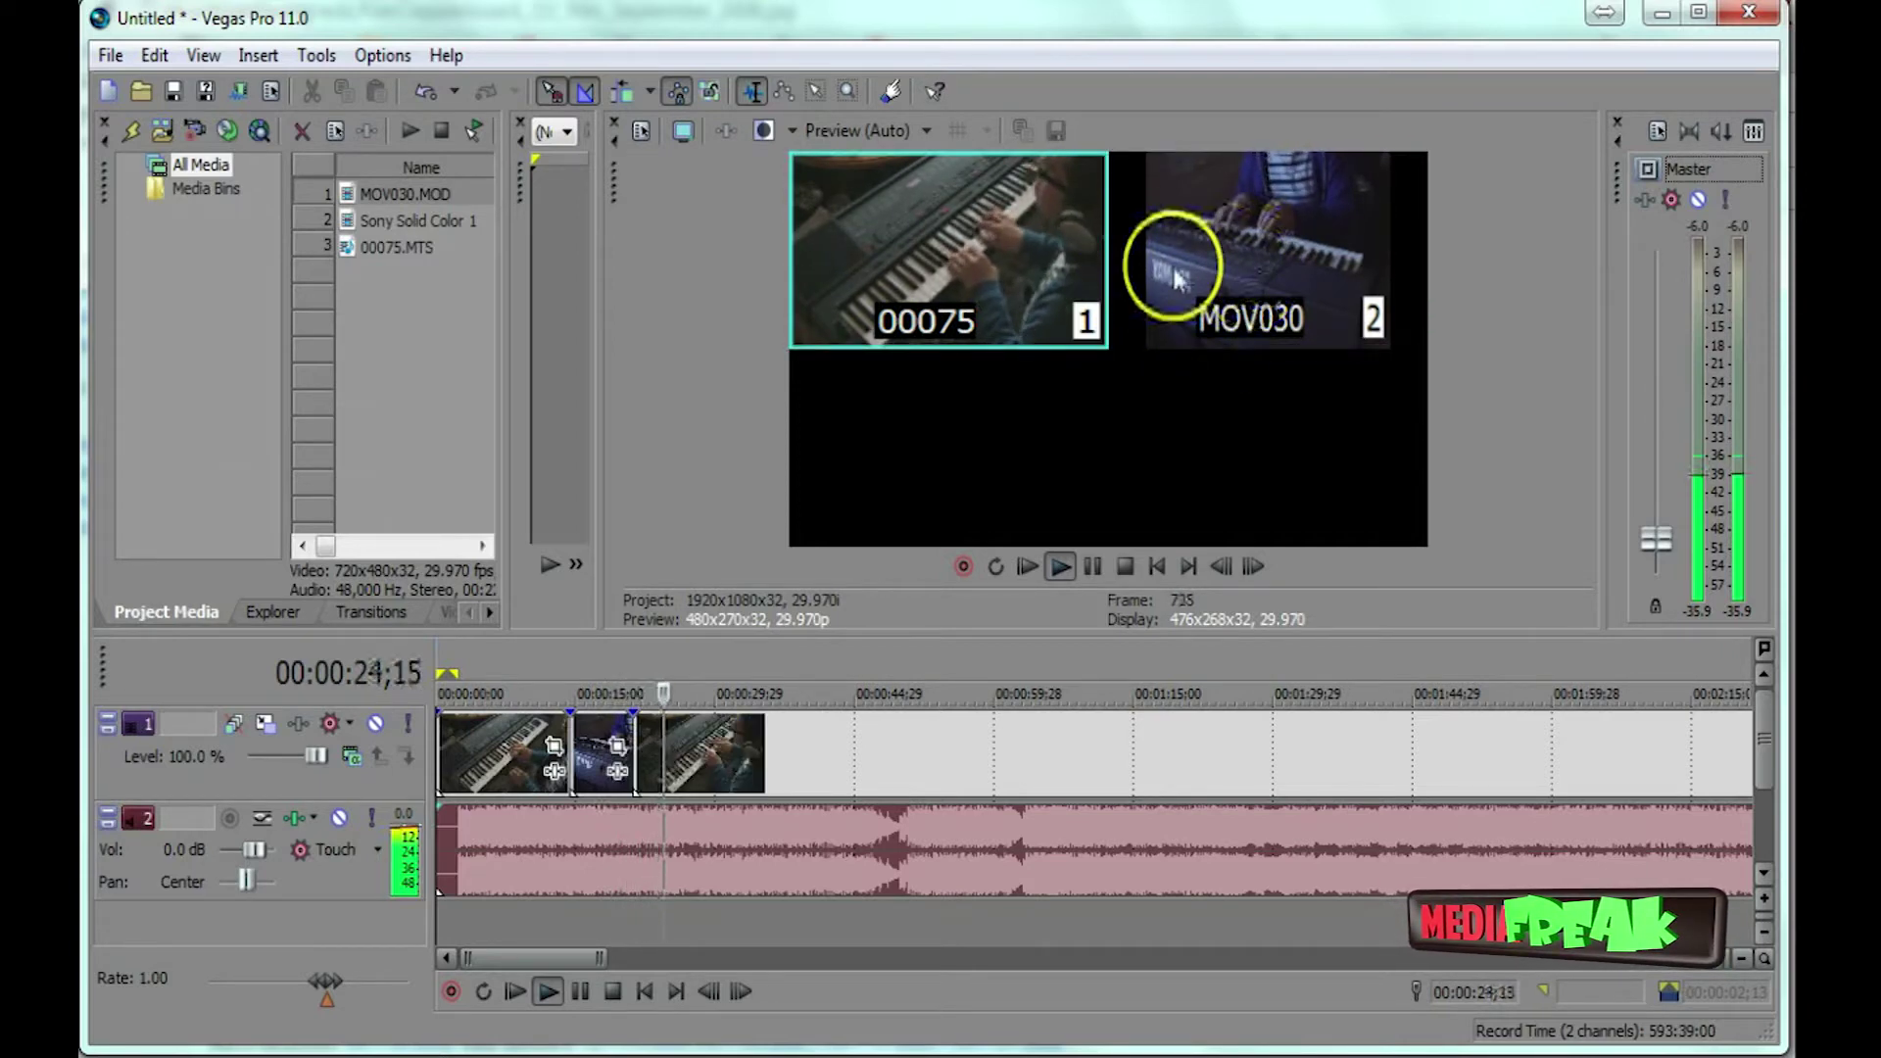
{"action": "left_click", "coordinate": [1248, 258]}
{"action": "left_click", "coordinate": [993, 304]}
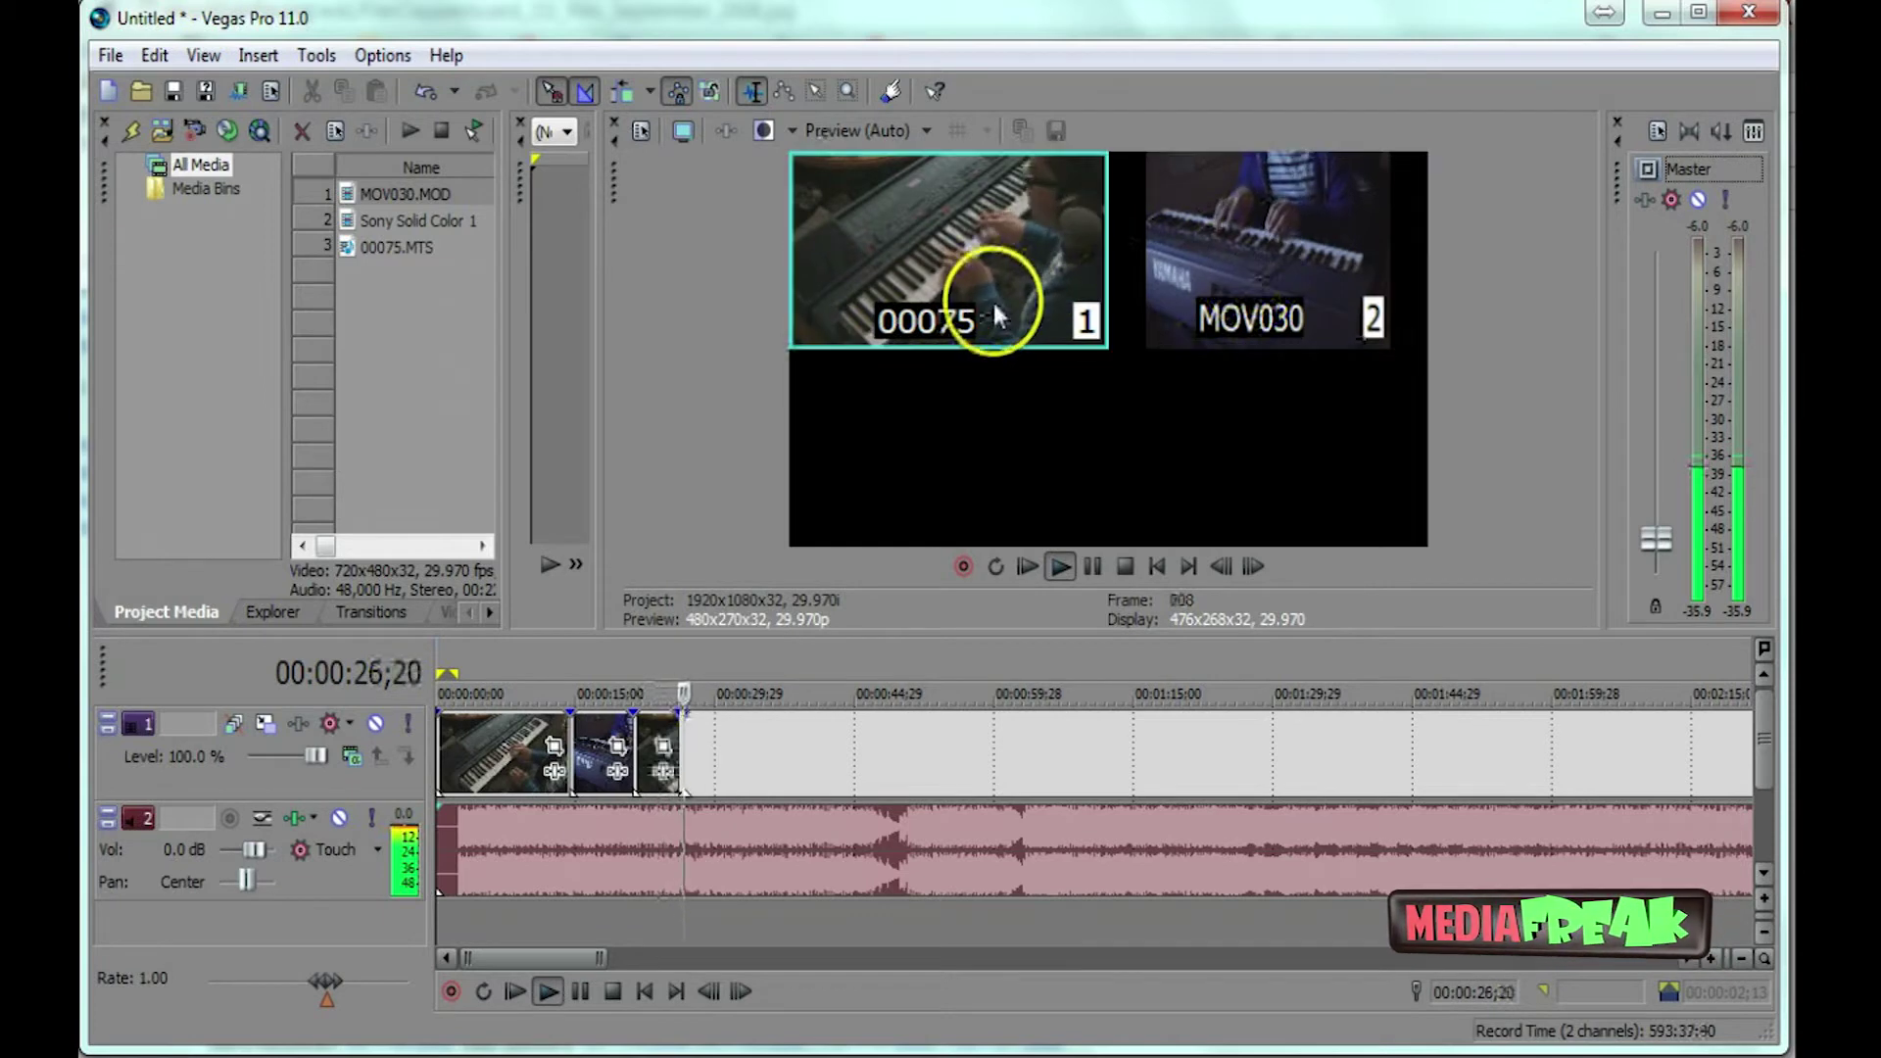
{"action": "left_click", "coordinate": [1156, 314]}
{"action": "left_click", "coordinate": [1006, 311]}
{"action": "left_click", "coordinate": [1156, 304]}
{"action": "left_click", "coordinate": [1071, 303]}
{"action": "left_click", "coordinate": [1219, 262]}
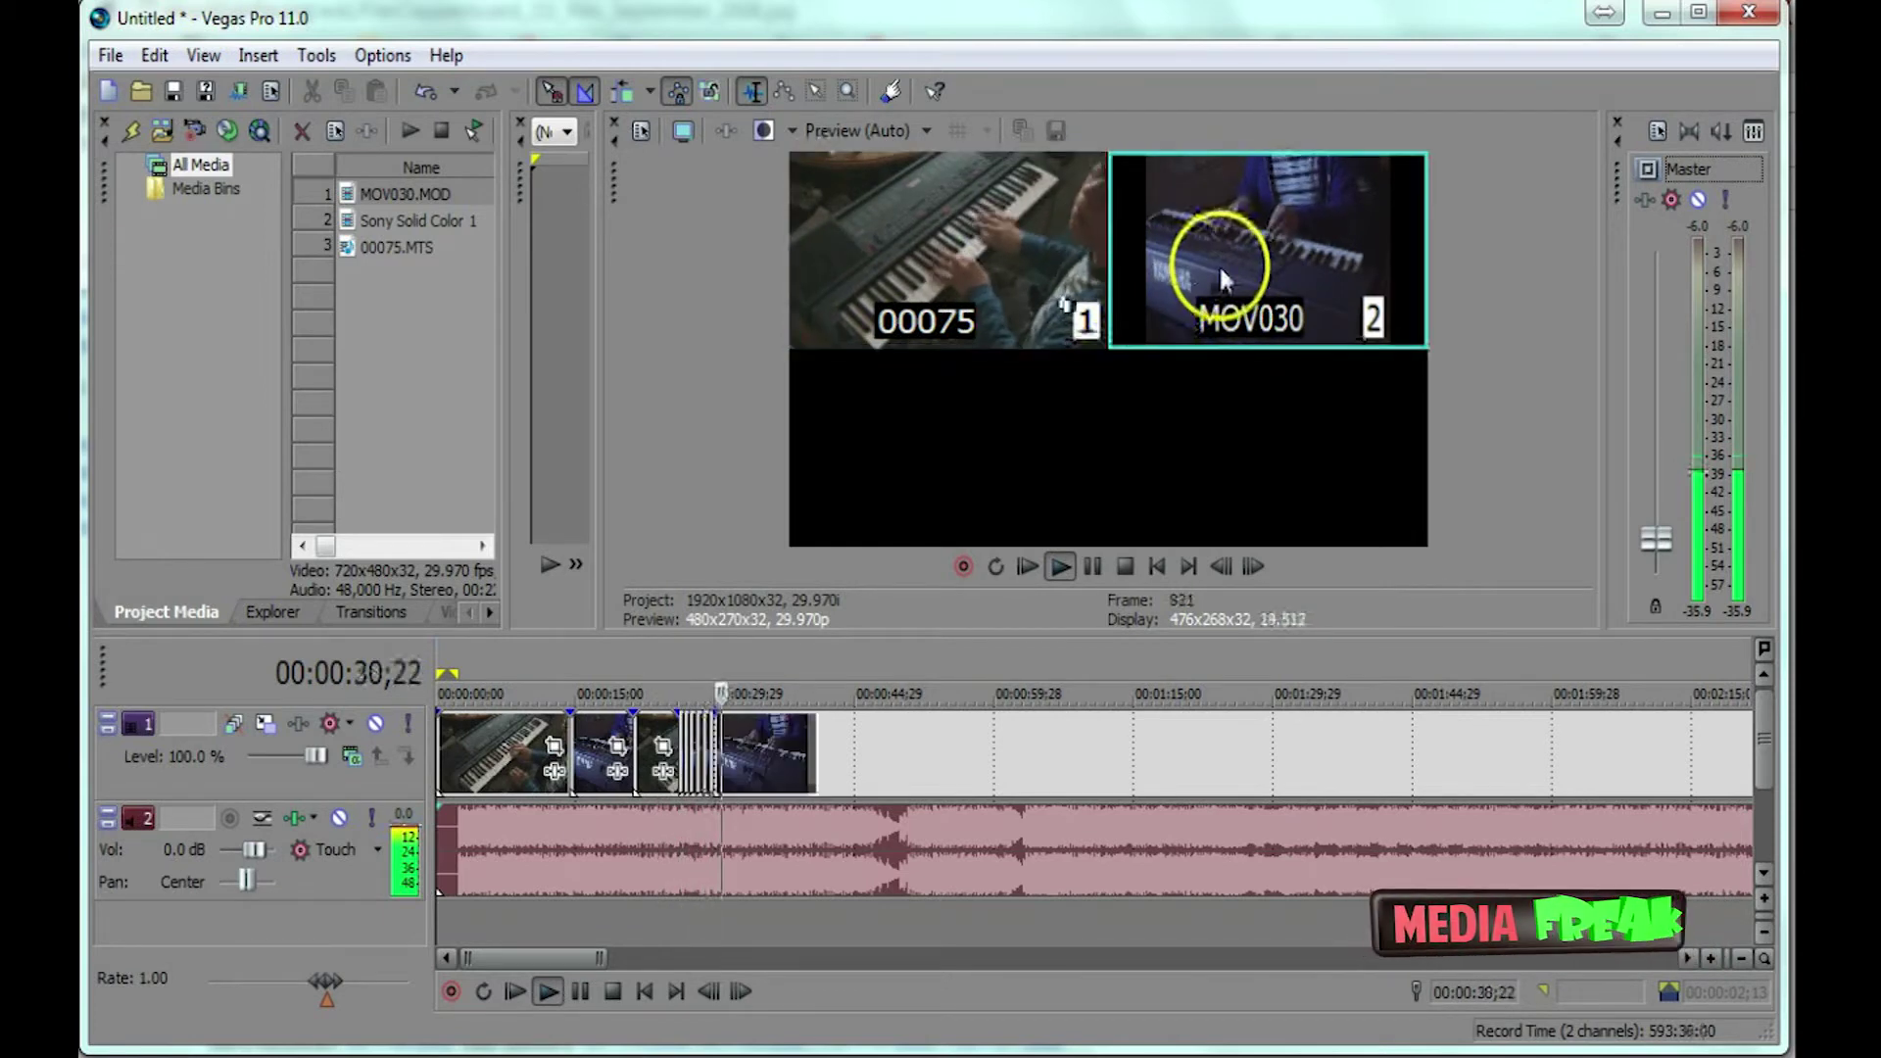
{"action": "left_click", "coordinate": [1056, 285]}
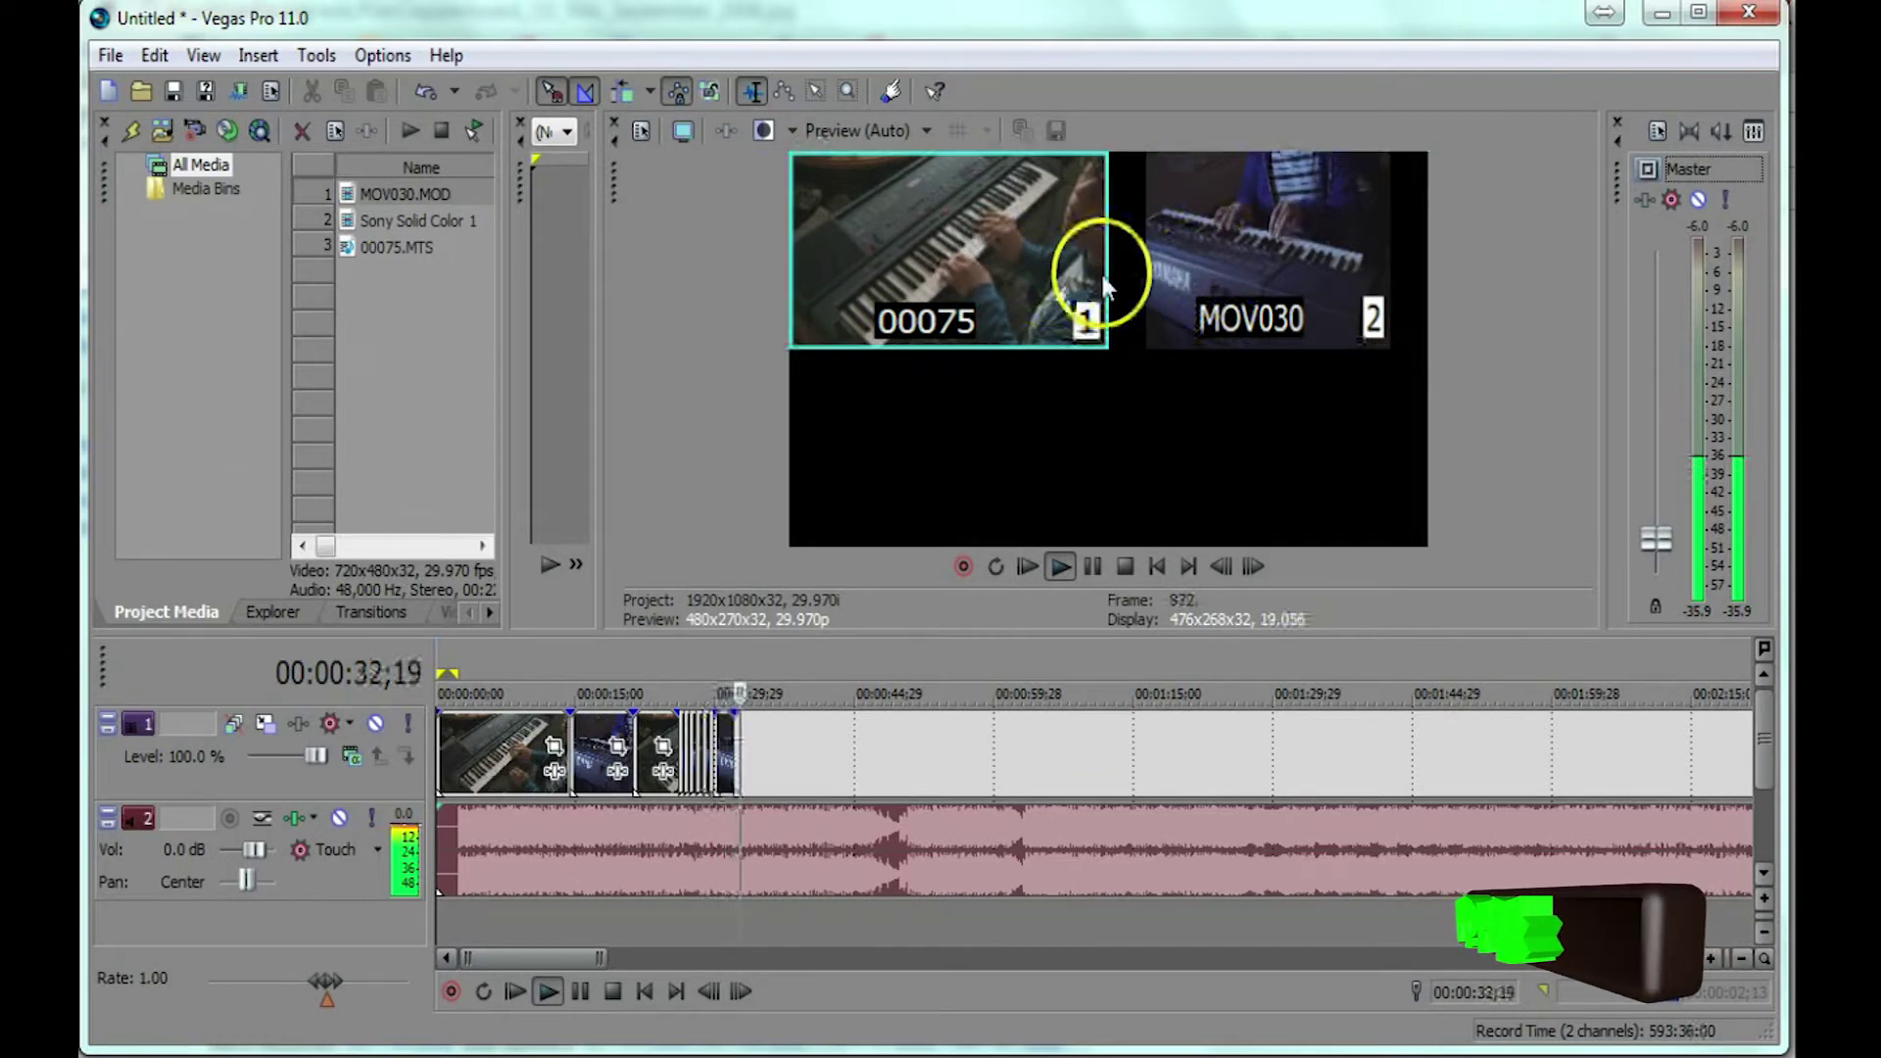
{"action": "left_click", "coordinate": [1218, 273]}
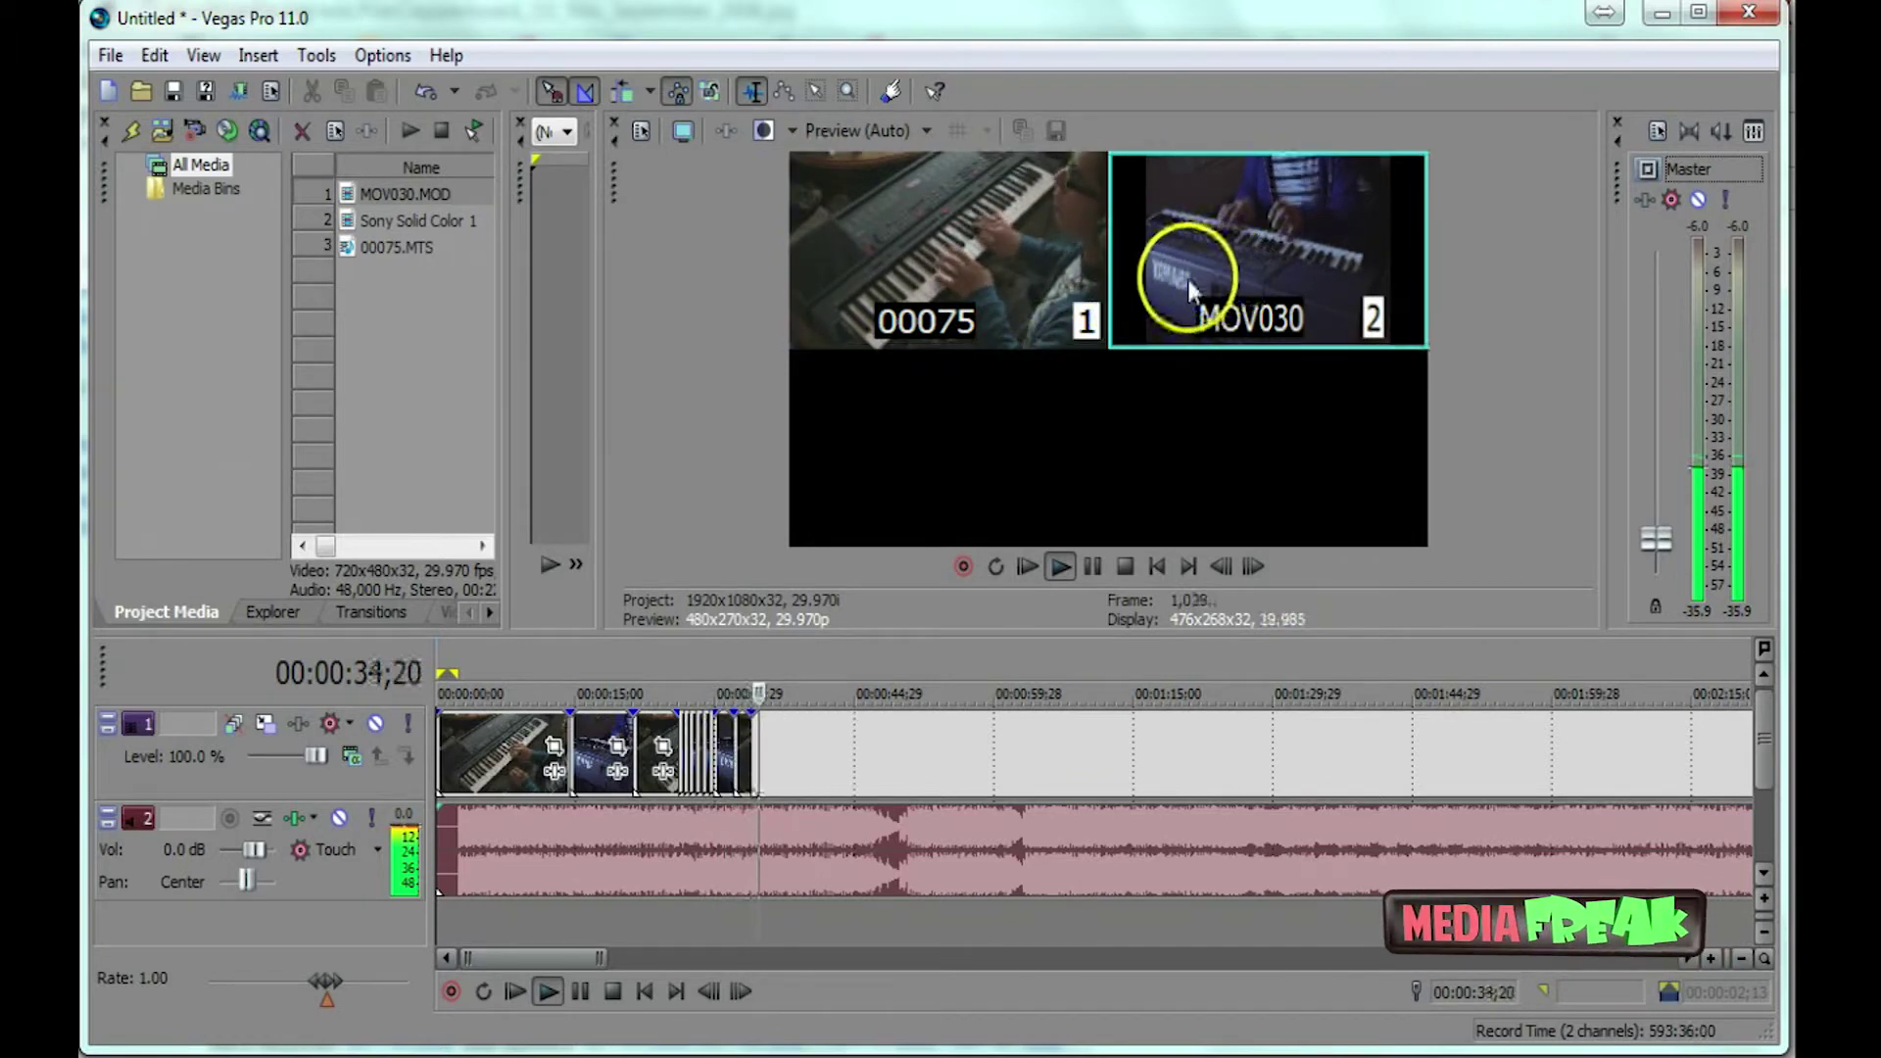
{"action": "left_click", "coordinate": [948, 257]}
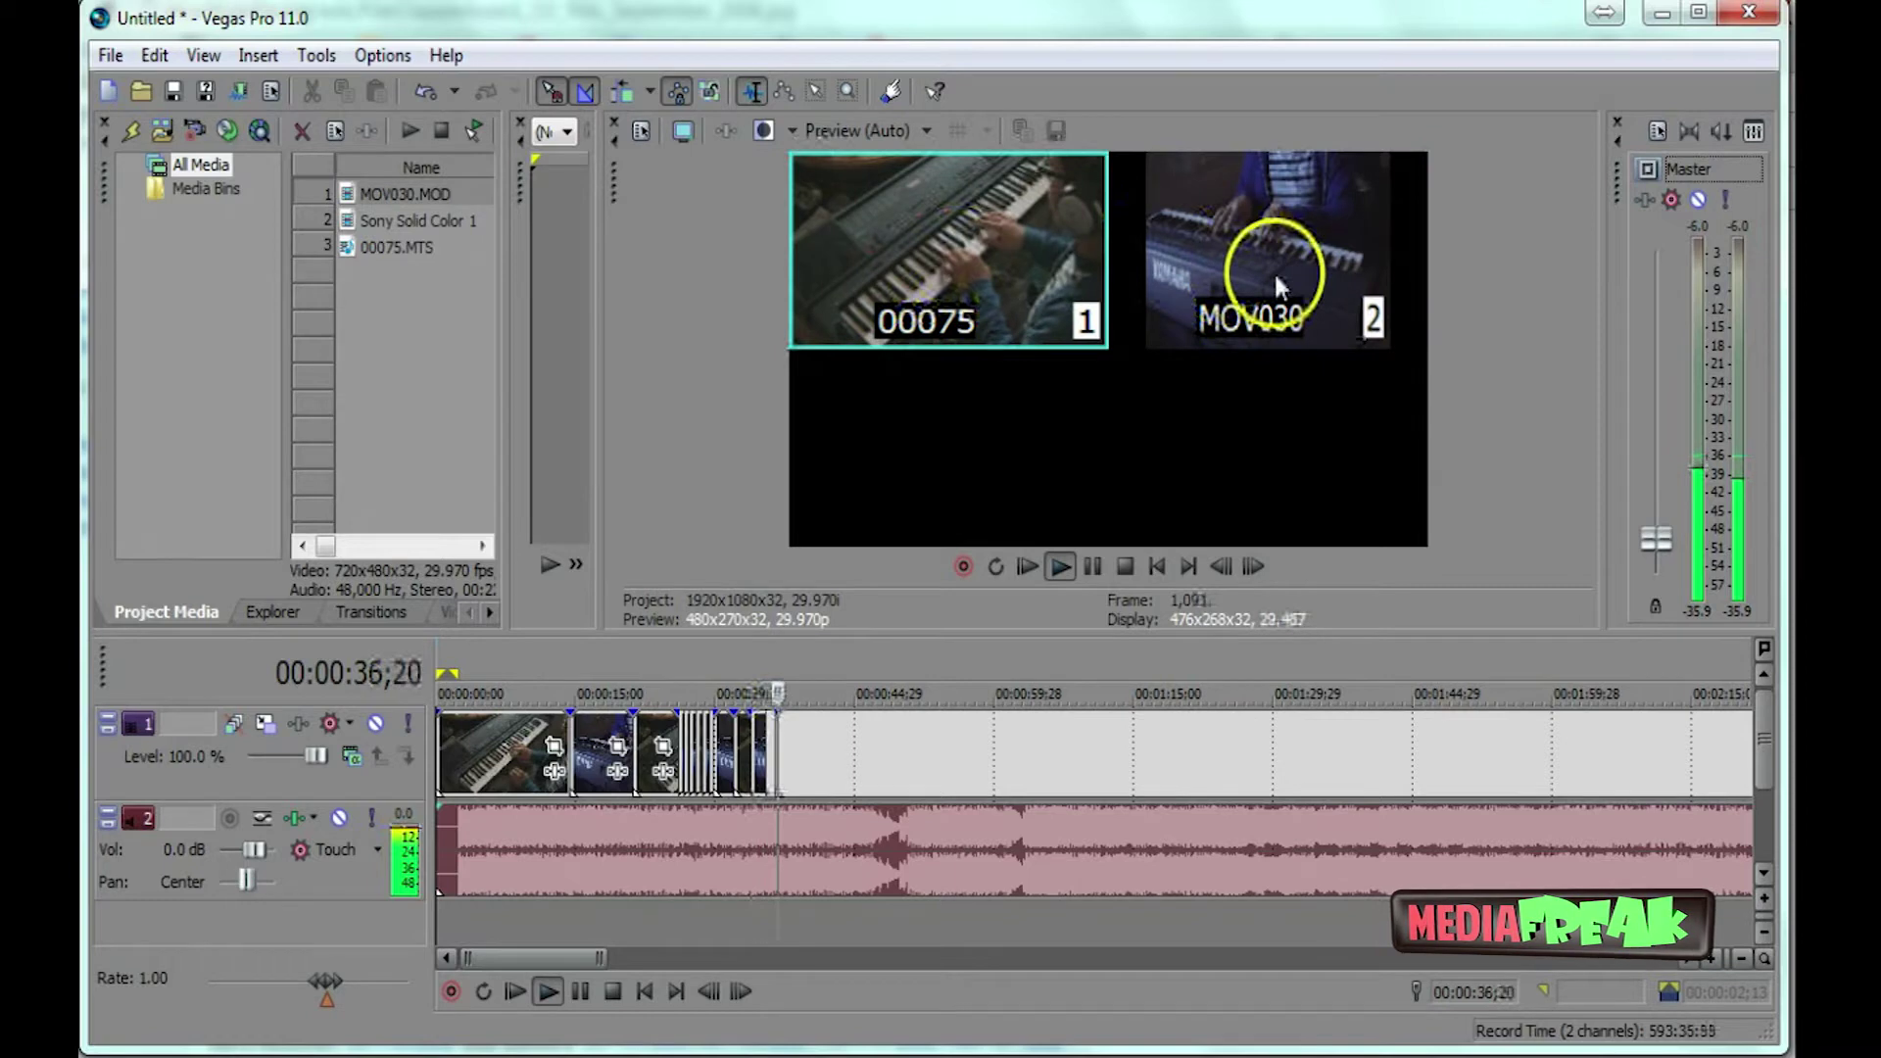
{"action": "left_click", "coordinate": [1243, 299]}
{"action": "left_click", "coordinate": [1027, 333]}
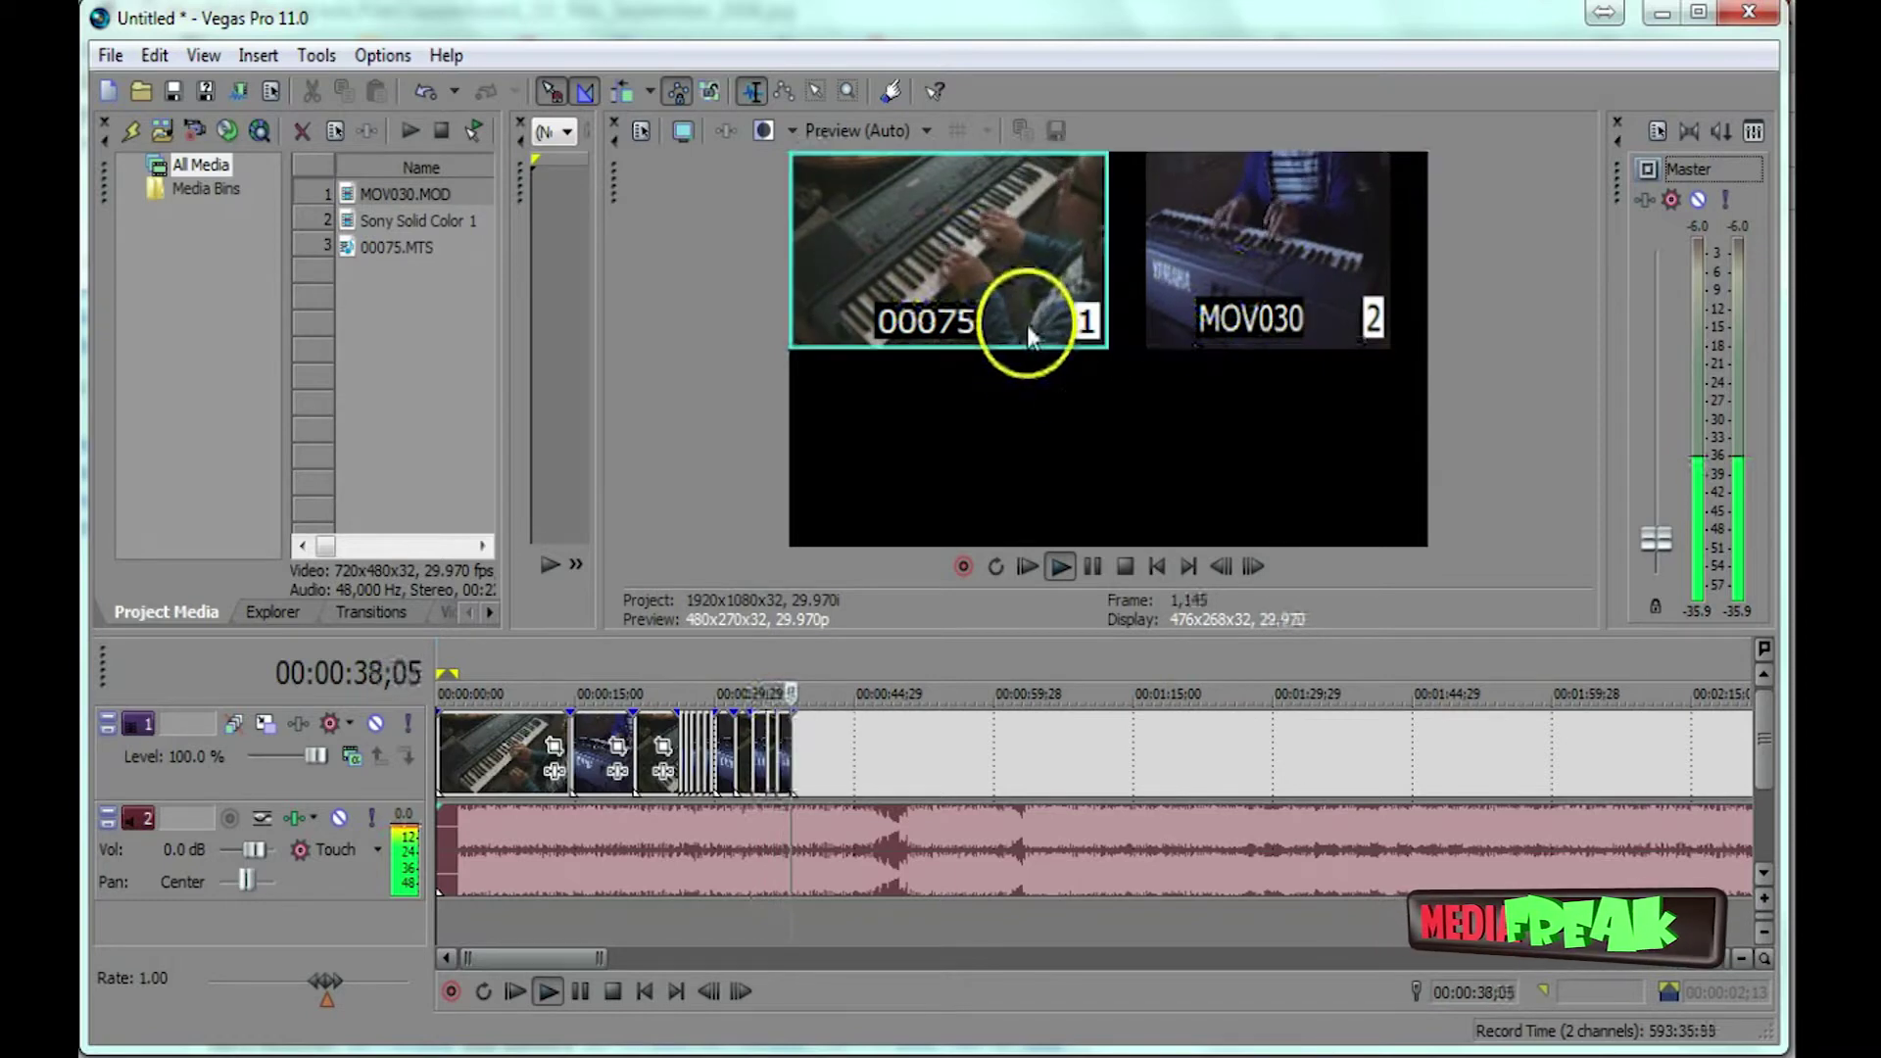
{"action": "left_click", "coordinate": [1253, 306]}
{"action": "left_click", "coordinate": [932, 313]}
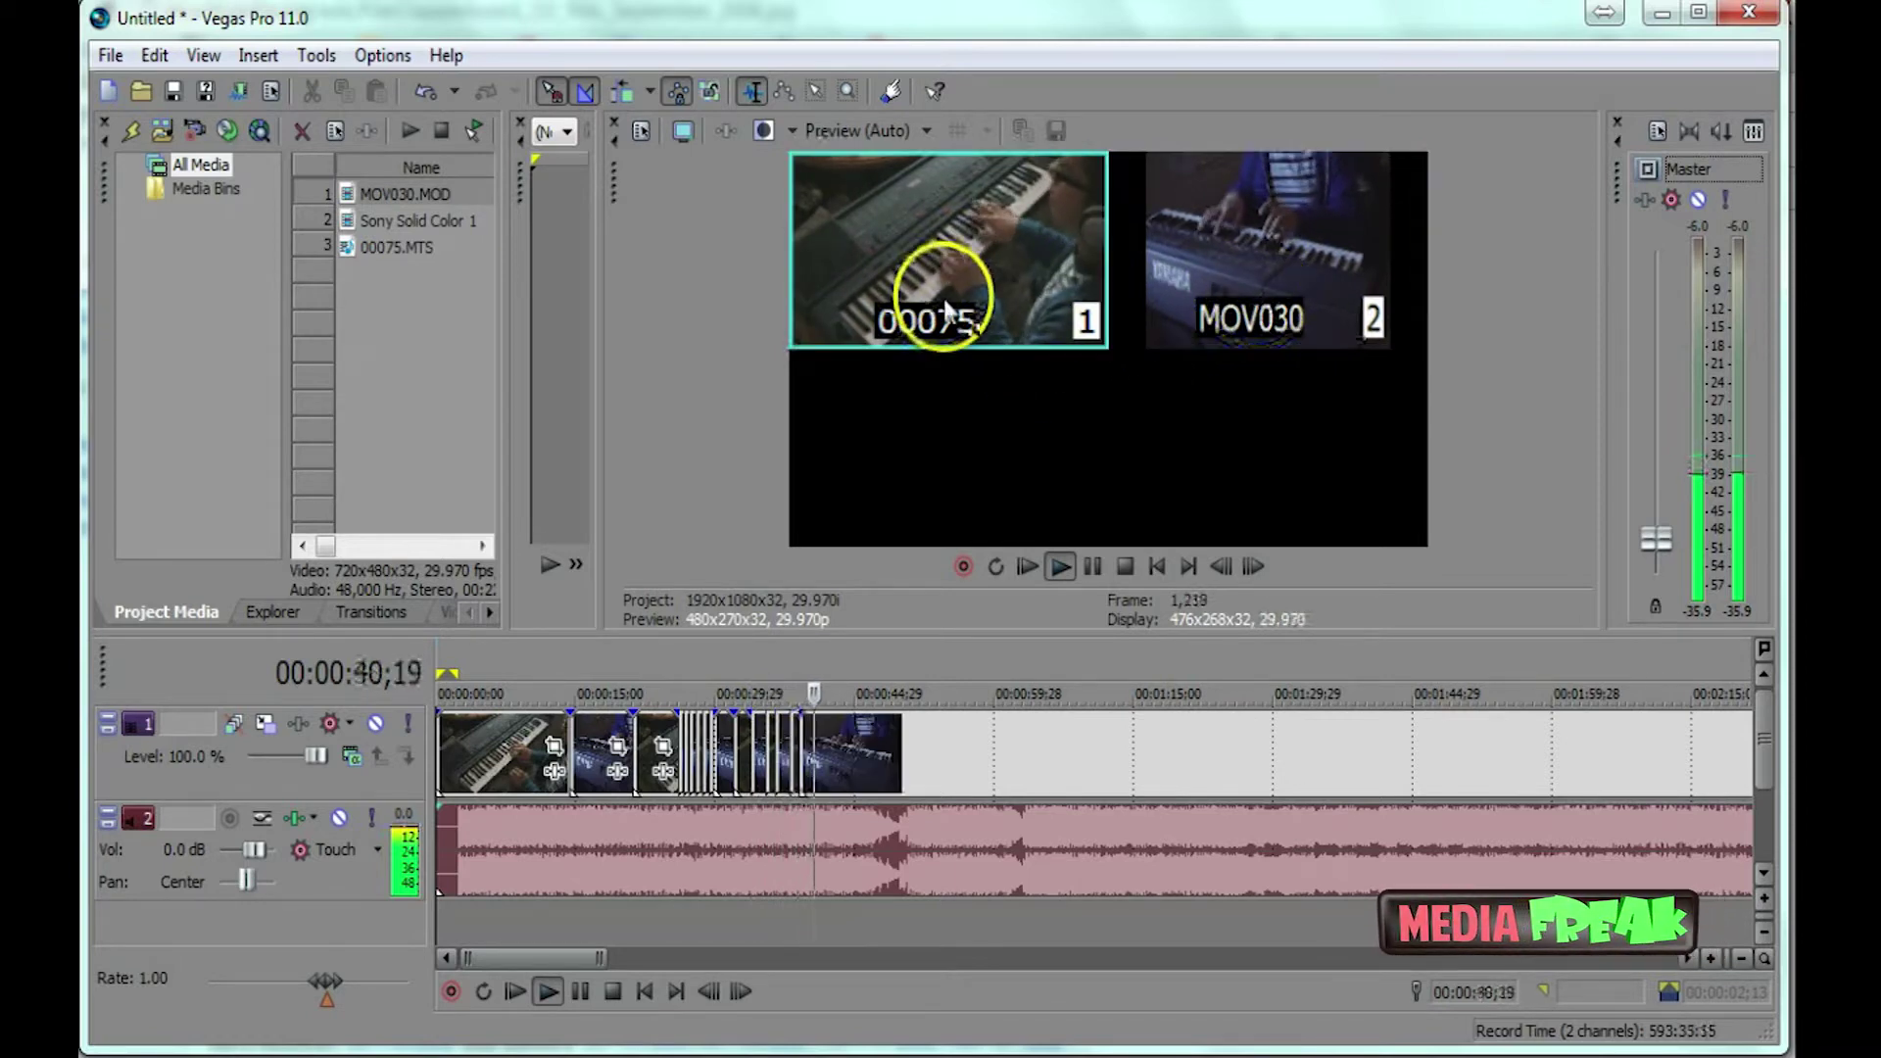
{"action": "left_click", "coordinate": [1186, 321]}
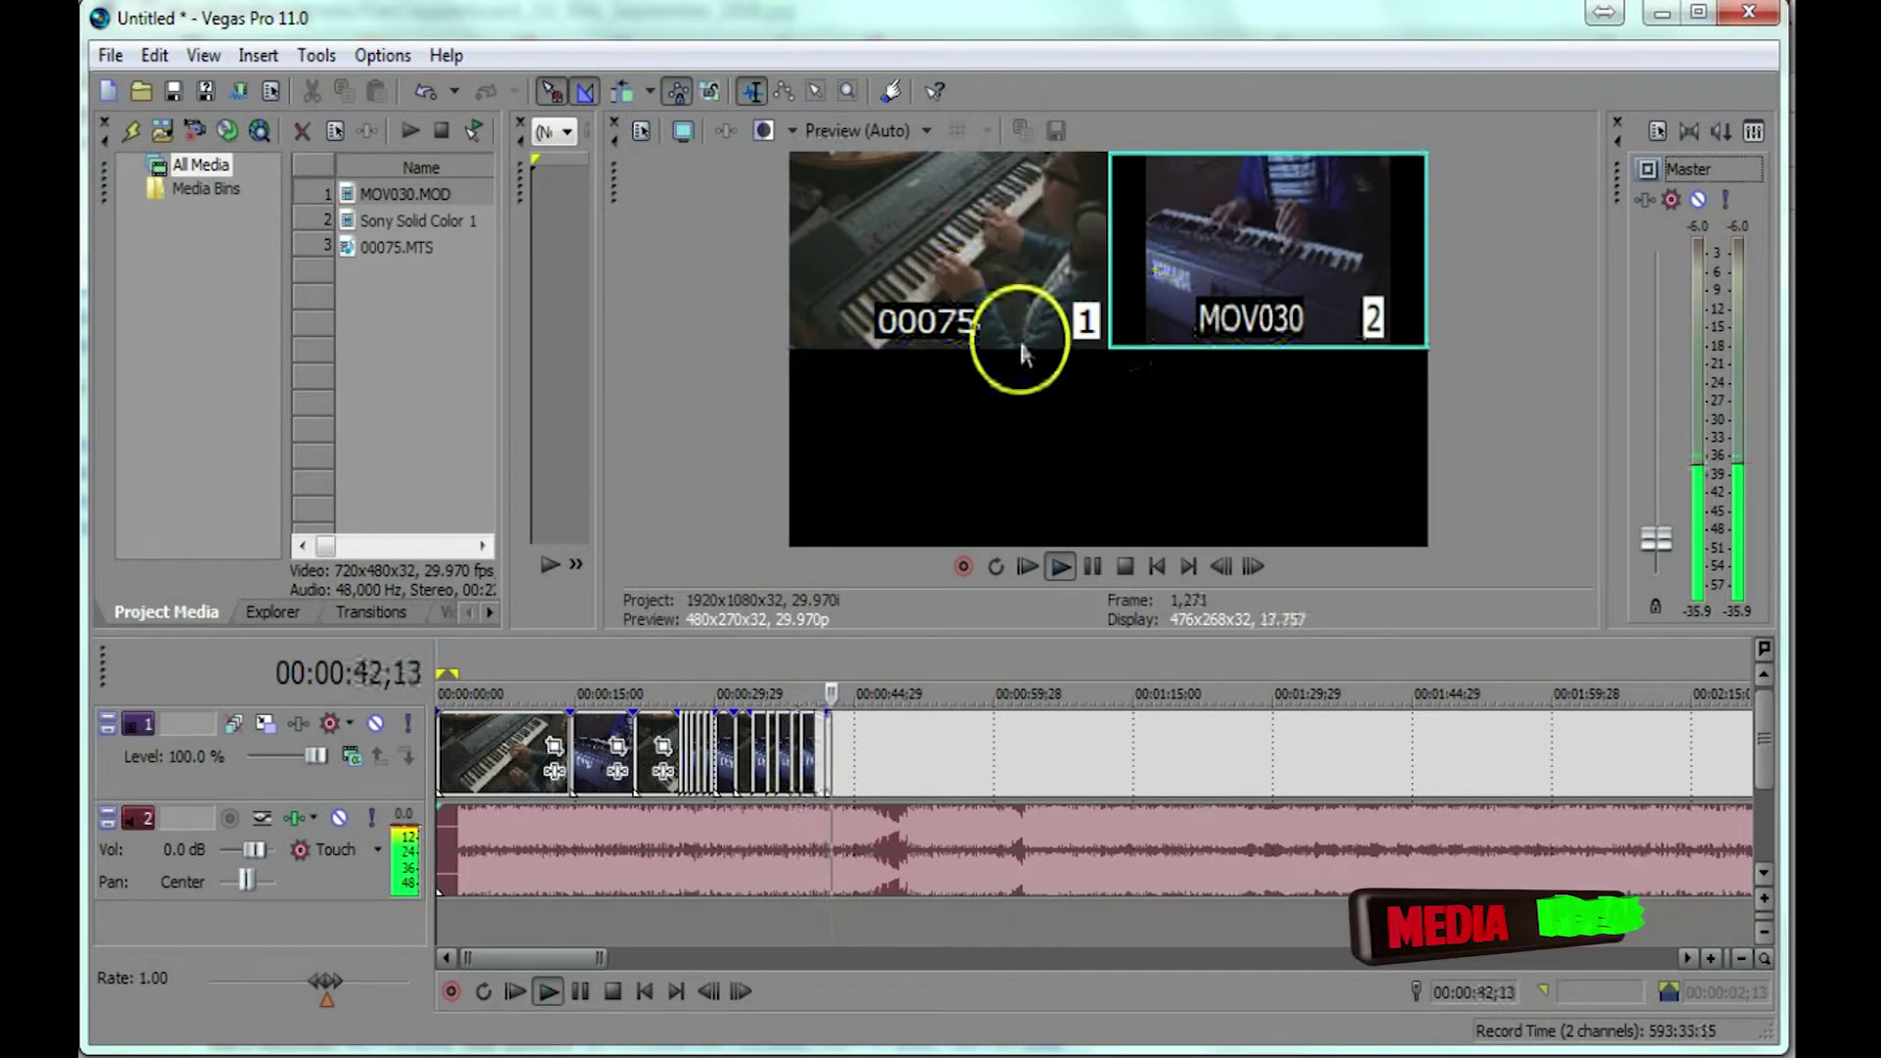
{"action": "left_click", "coordinate": [1008, 312]}
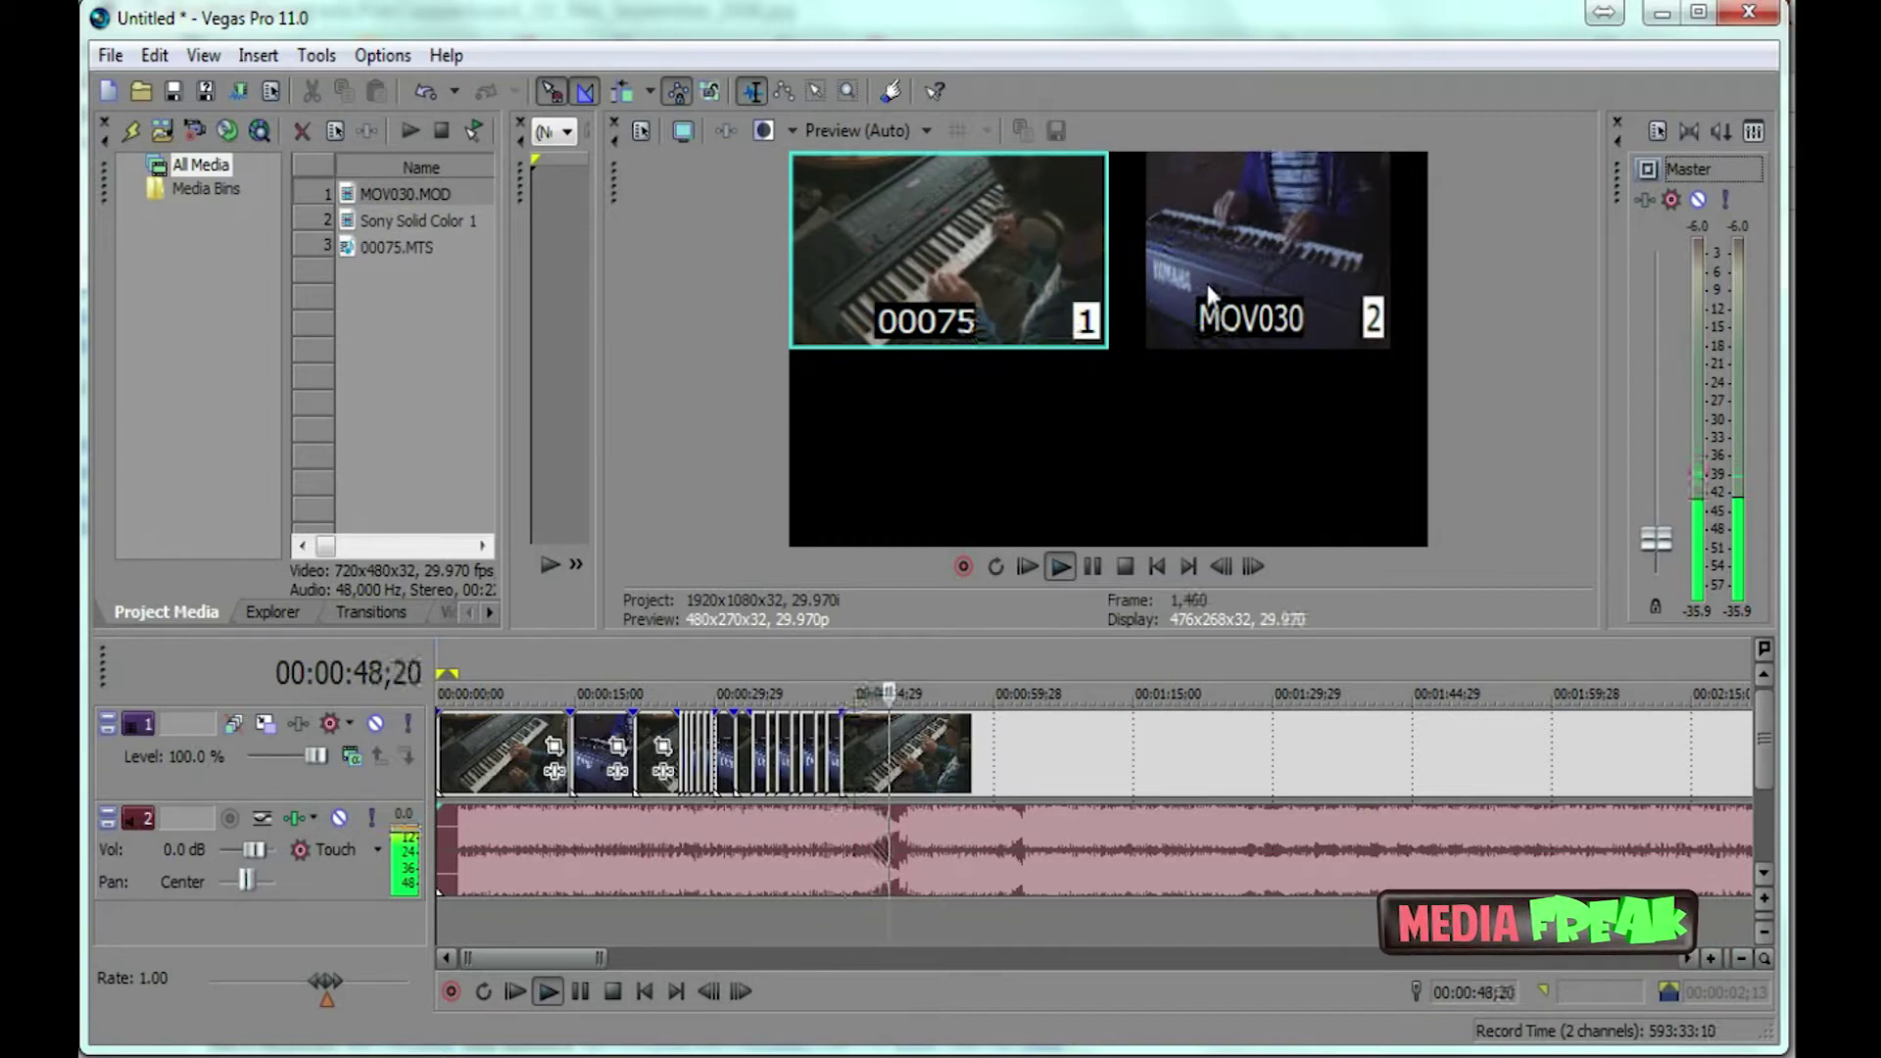
{"action": "left_click", "coordinate": [1205, 284]}
{"action": "left_click", "coordinate": [1003, 313]}
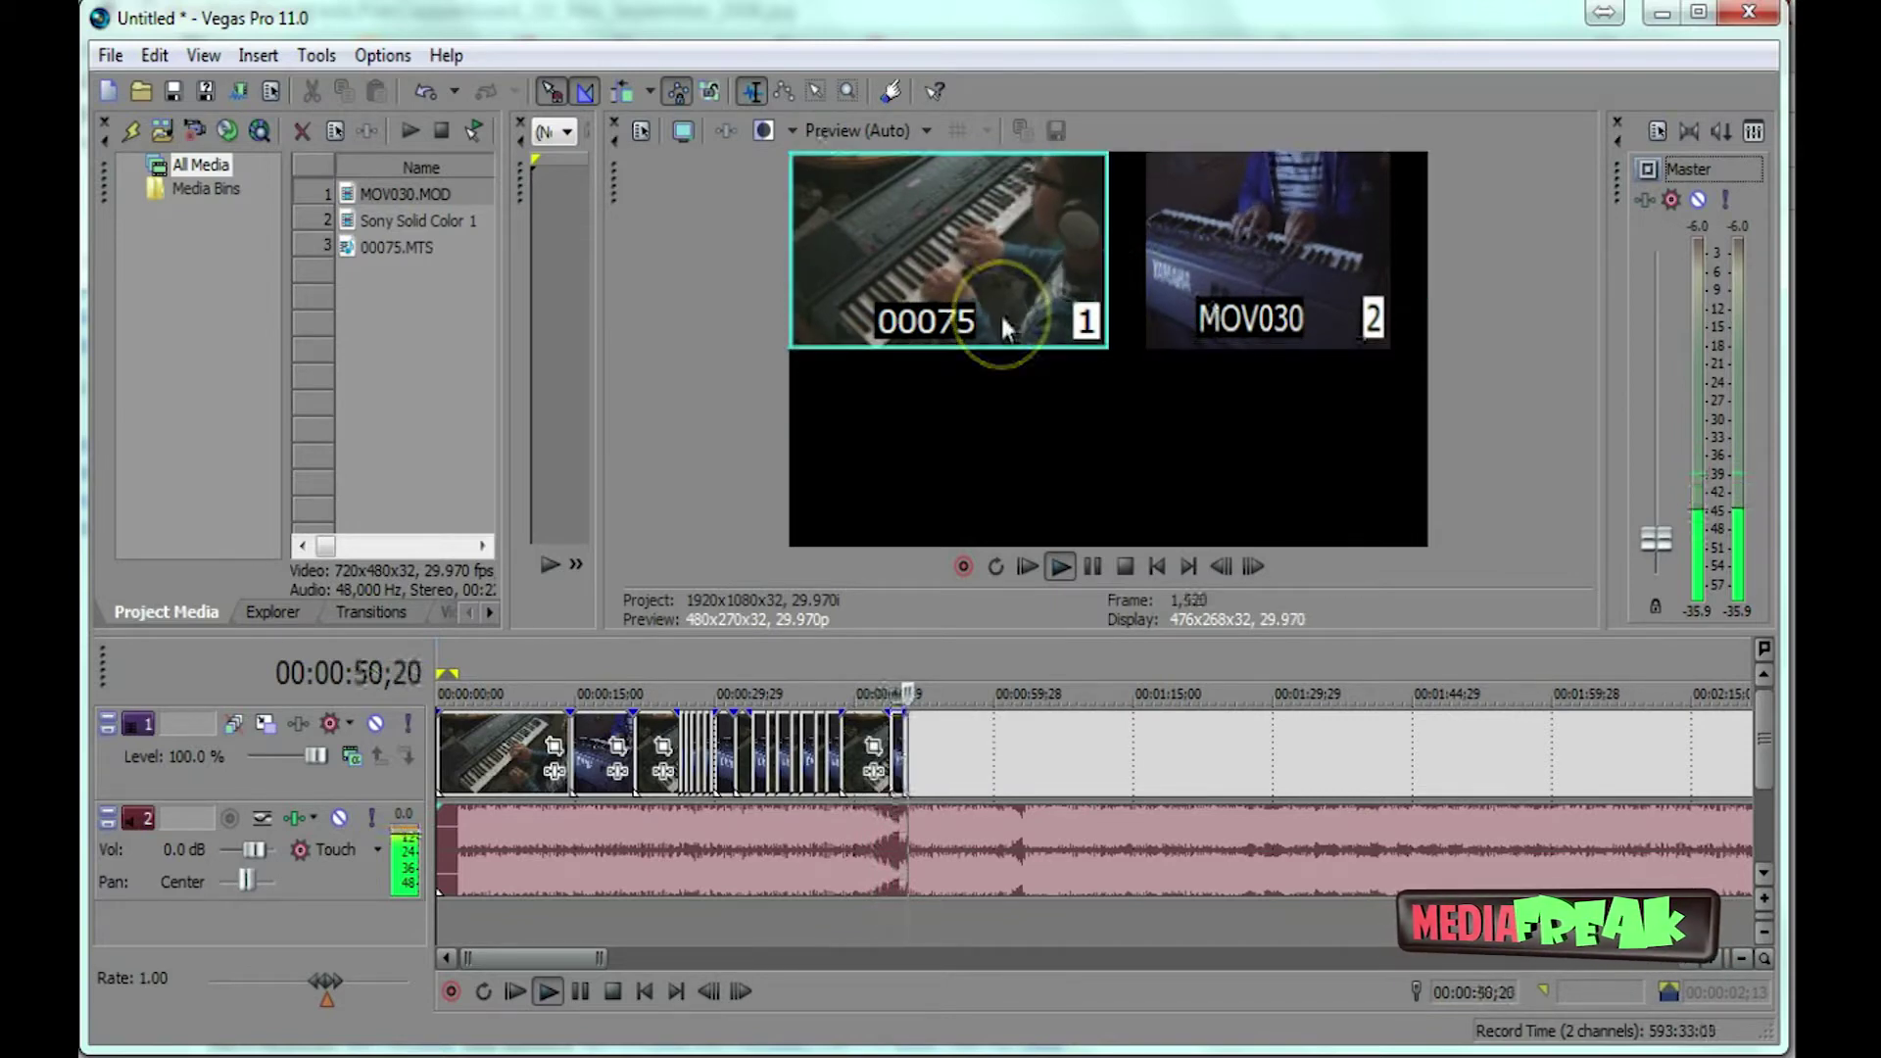
{"action": "left_click", "coordinate": [1187, 282]}
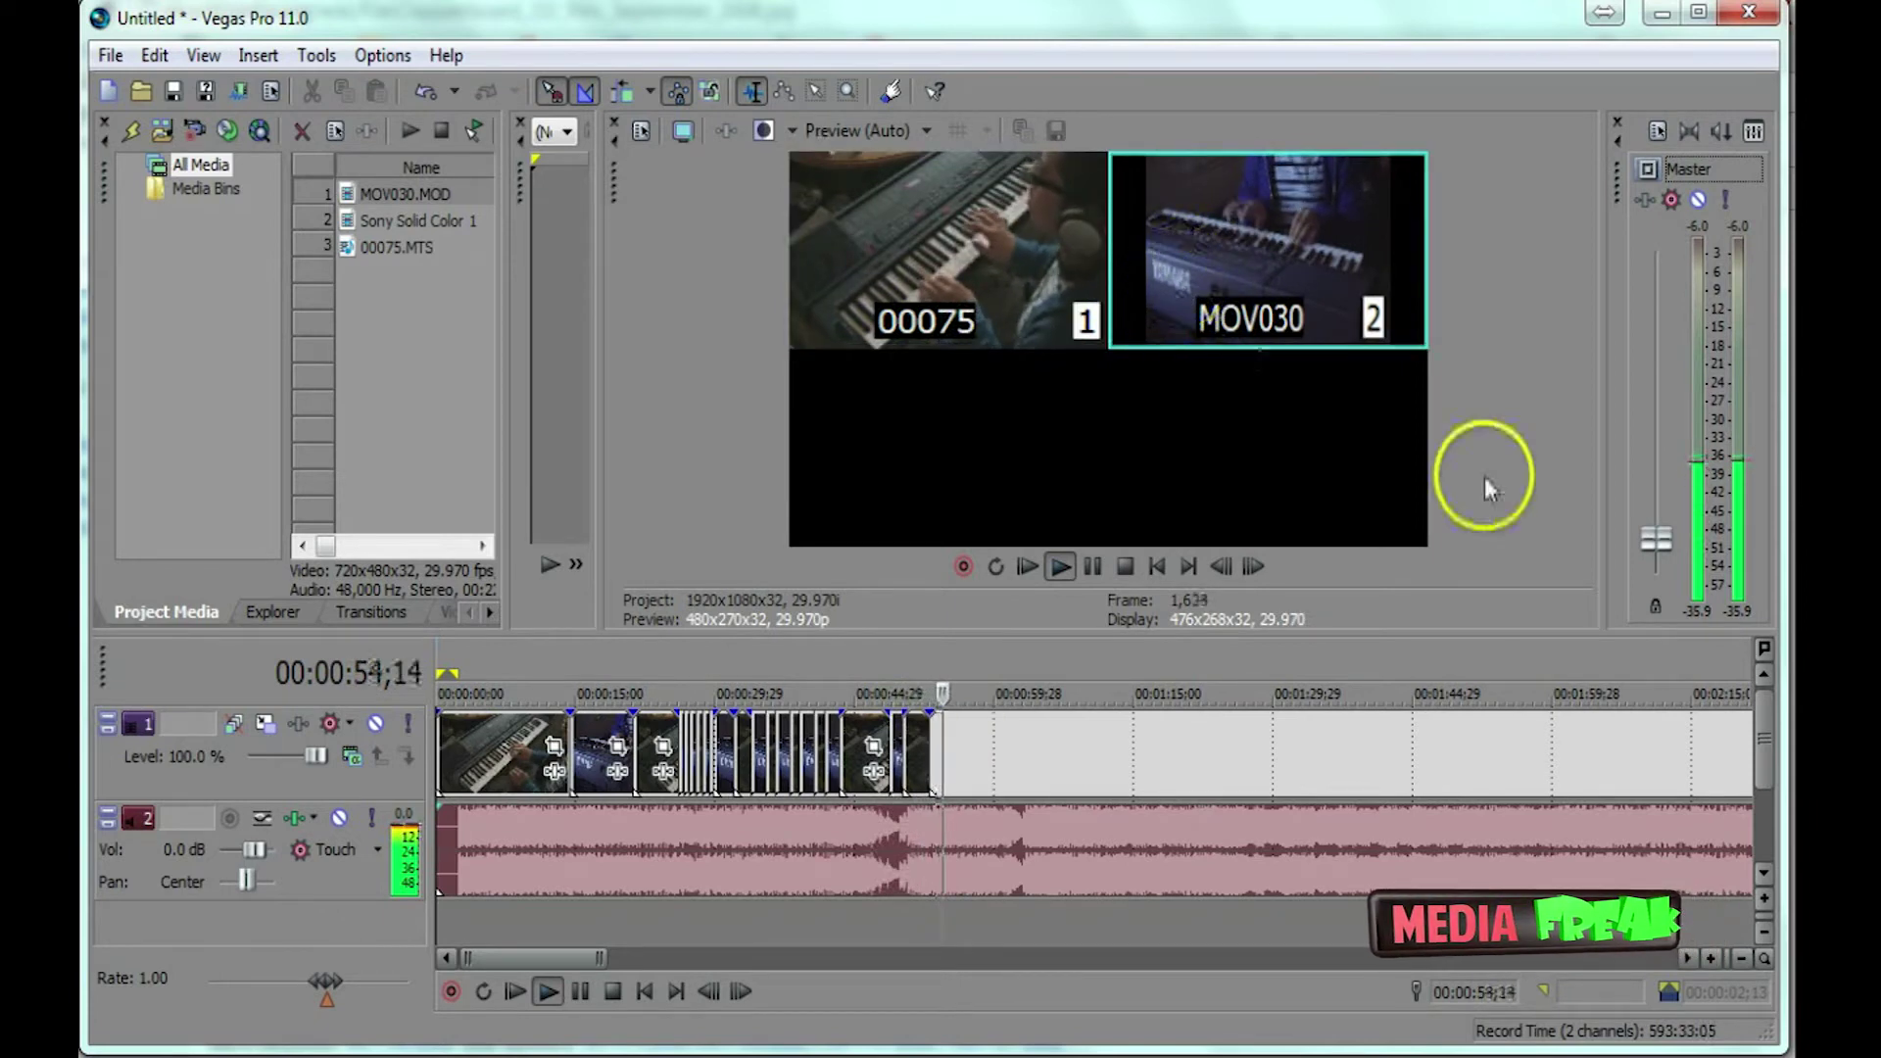
Raise the master volume slightly, continue alternating between 00075 and MOV030 until about 1:28, ending on 00075, and pause playback.
{"action": "left_click_drag", "start_coordinate": [1657, 541], "coordinate": [1662, 504]}
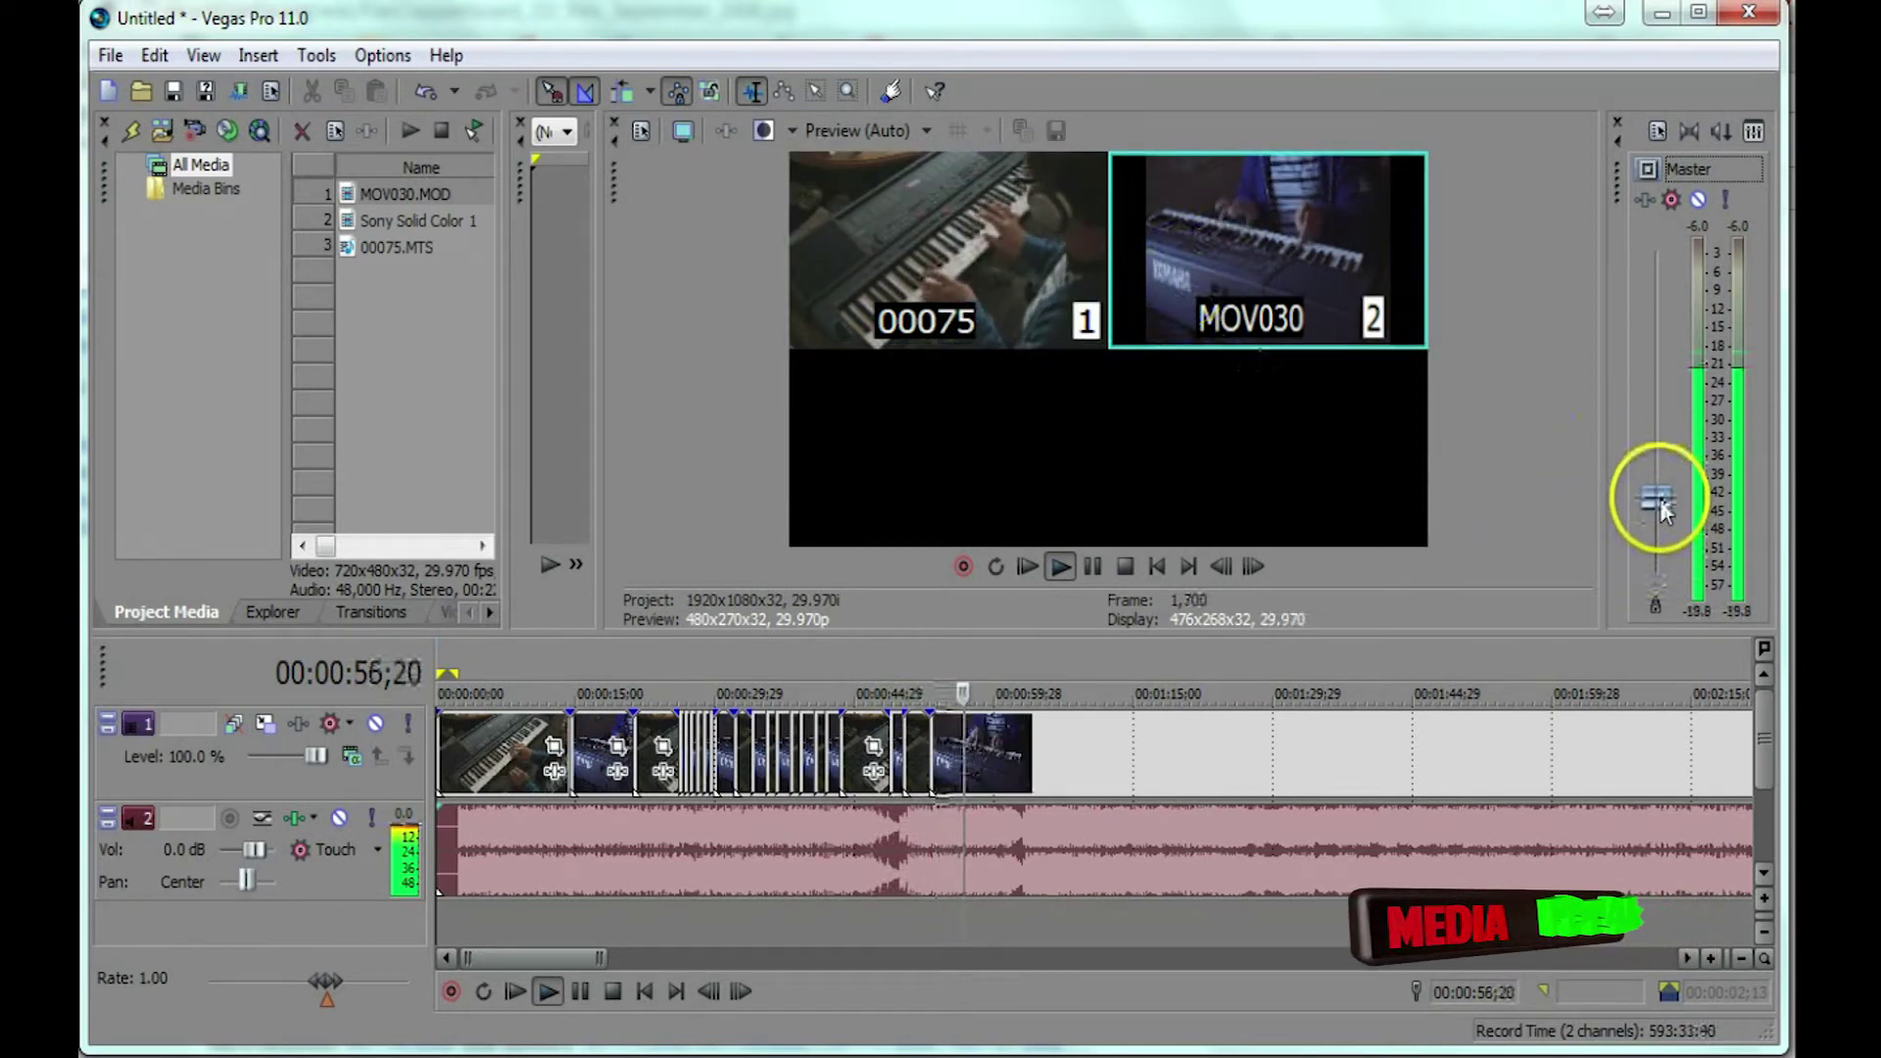
{"action": "left_click", "coordinate": [1019, 256]}
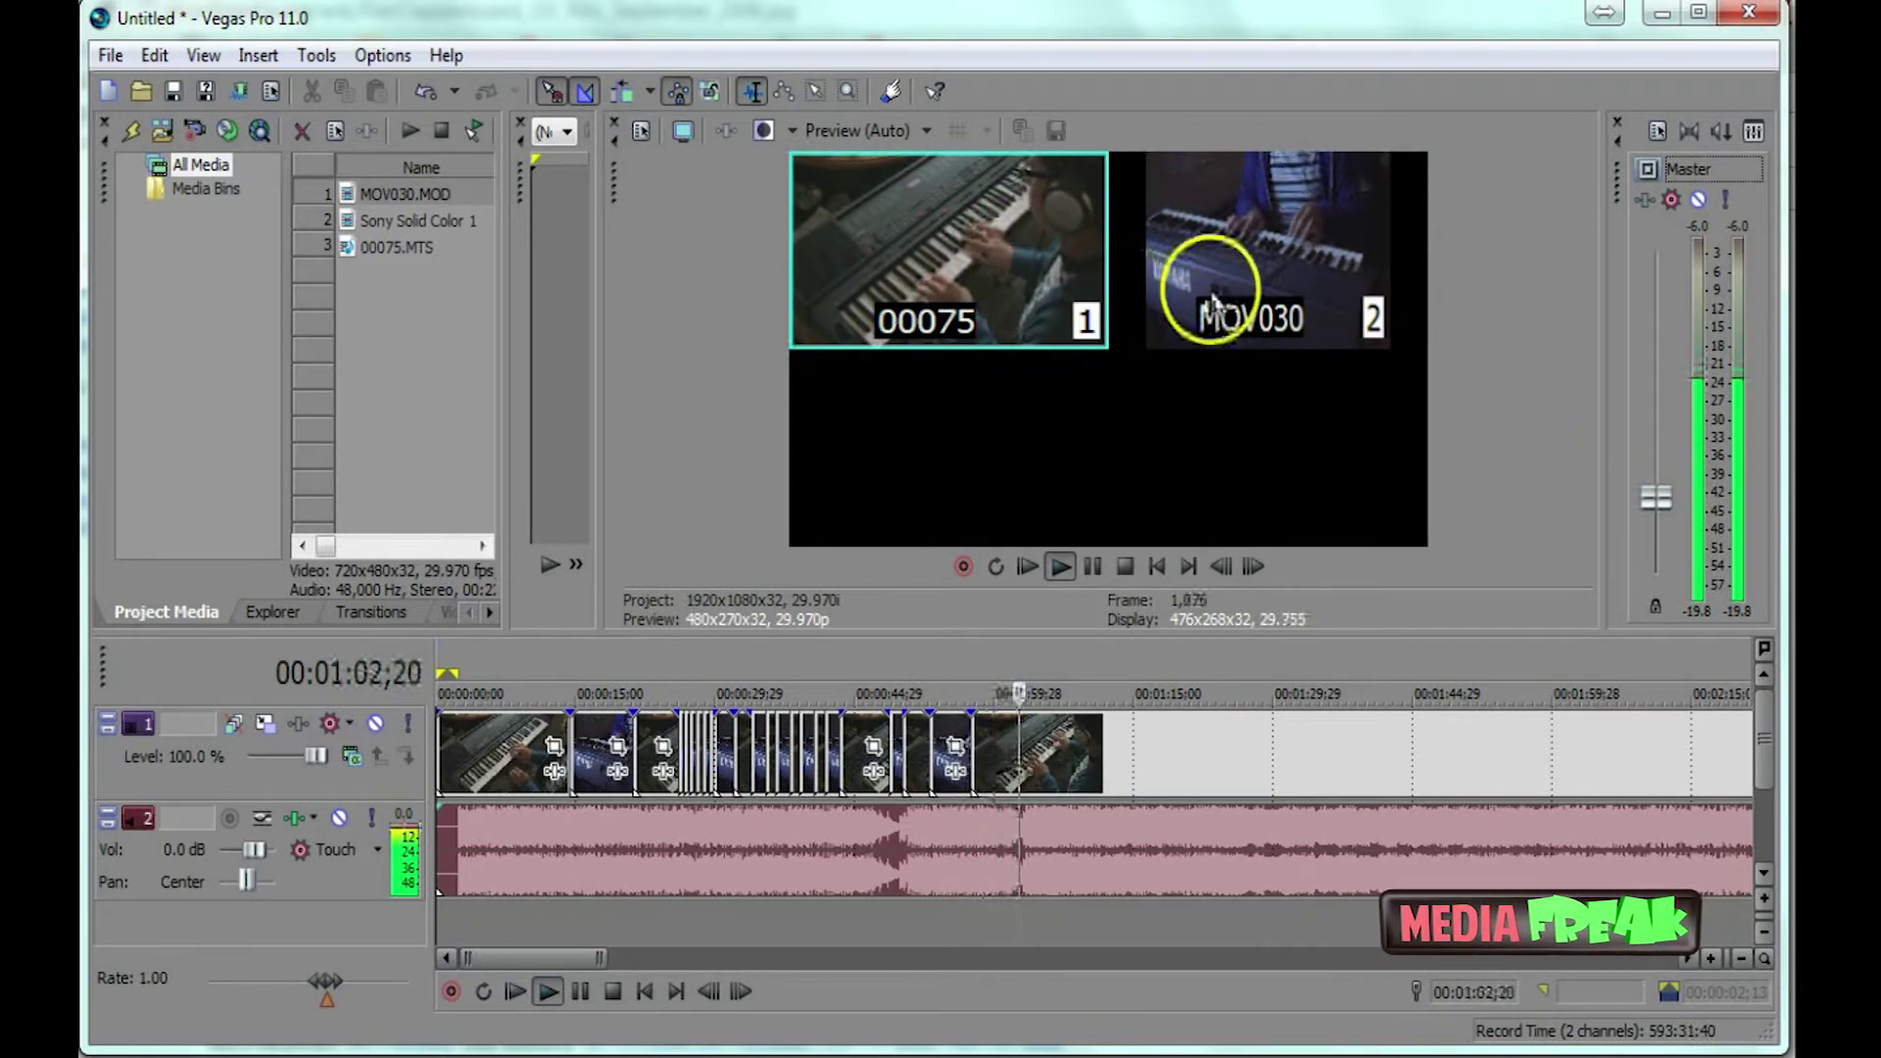
{"action": "left_click", "coordinate": [1217, 257]}
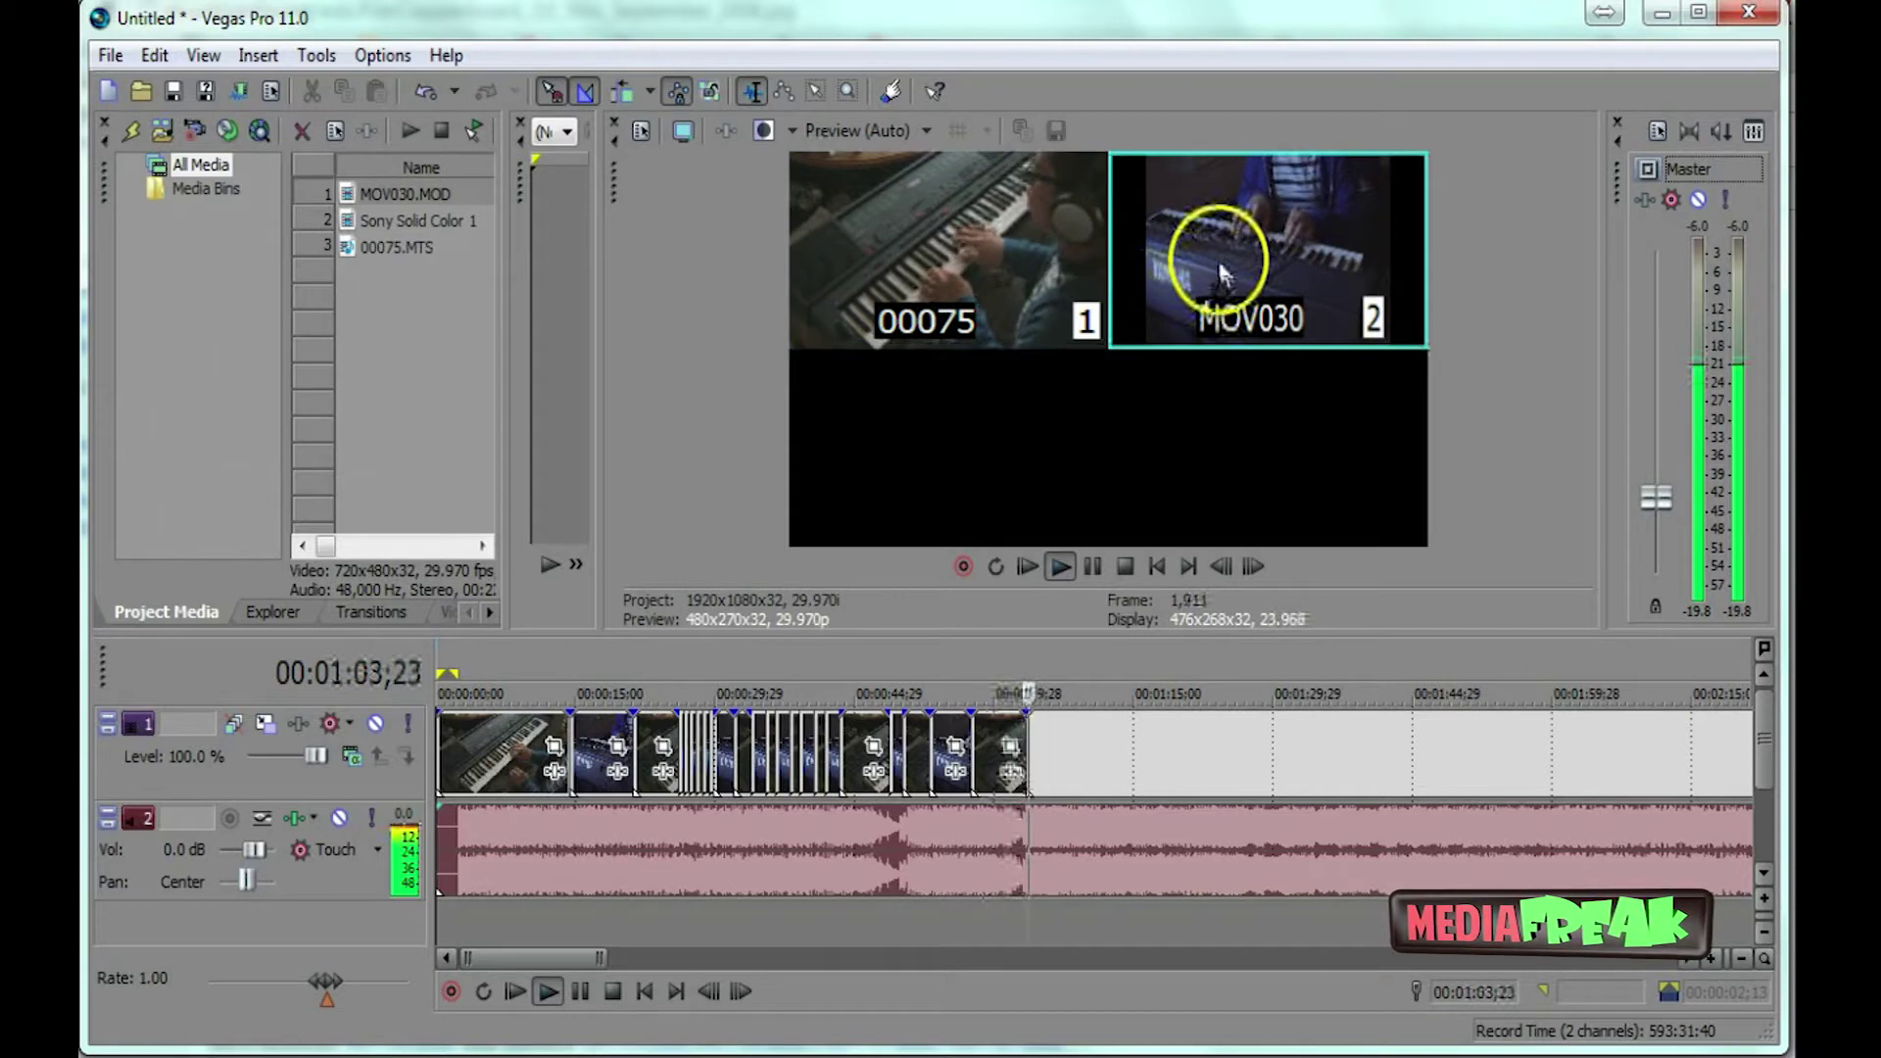
{"action": "left_click", "coordinate": [1061, 312]}
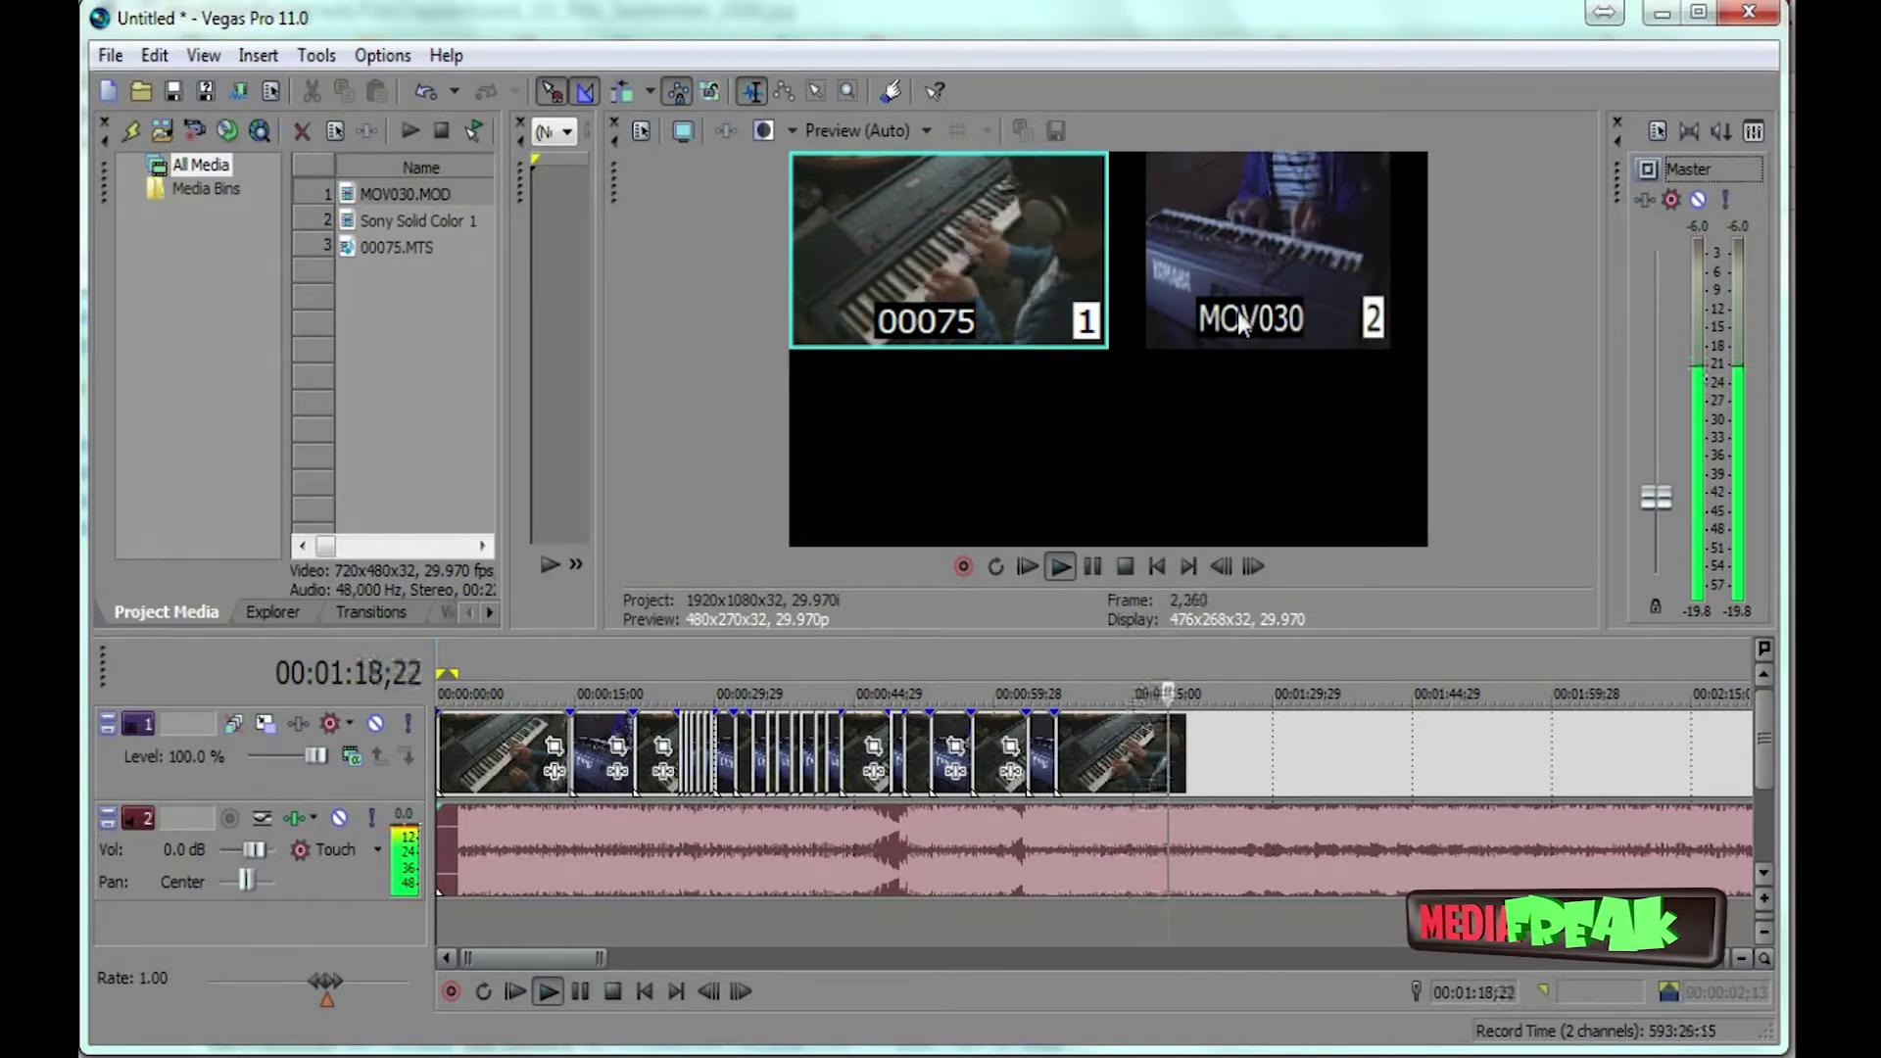
{"action": "left_click", "coordinate": [1237, 311]}
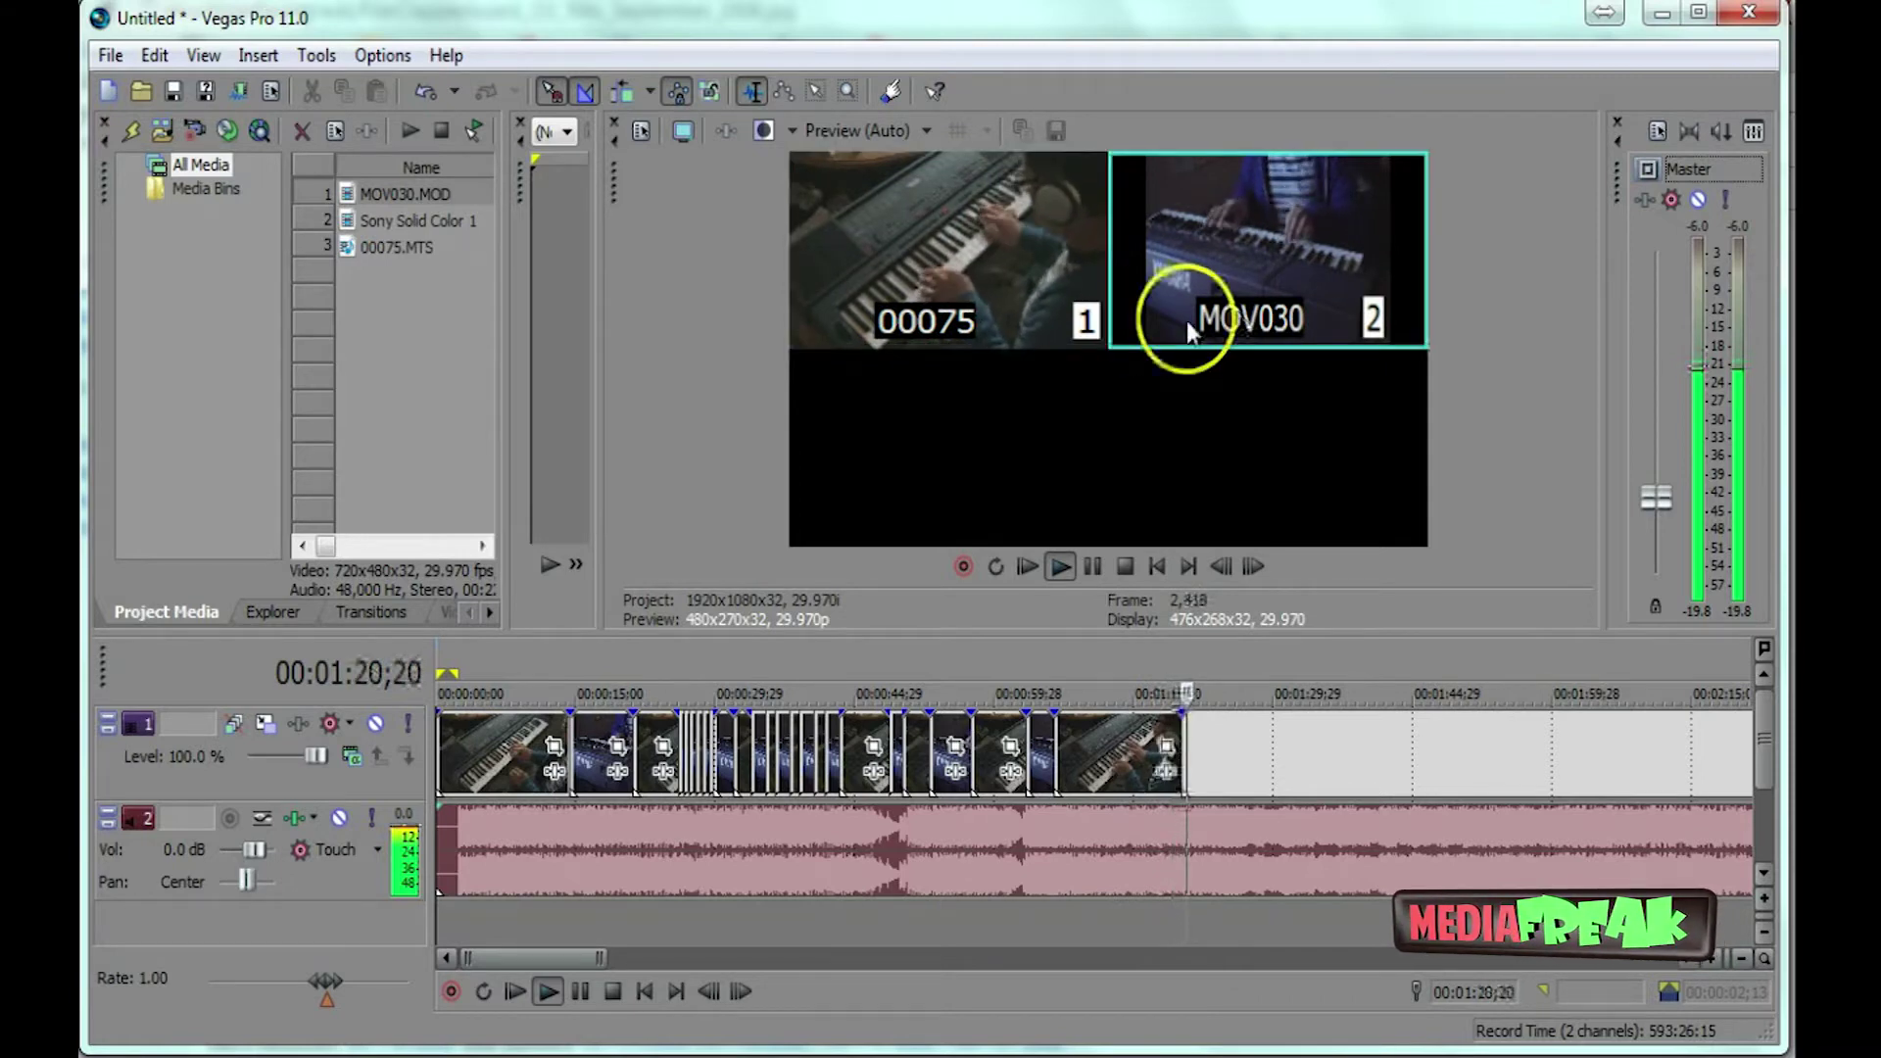
{"action": "left_click", "coordinate": [1054, 331]}
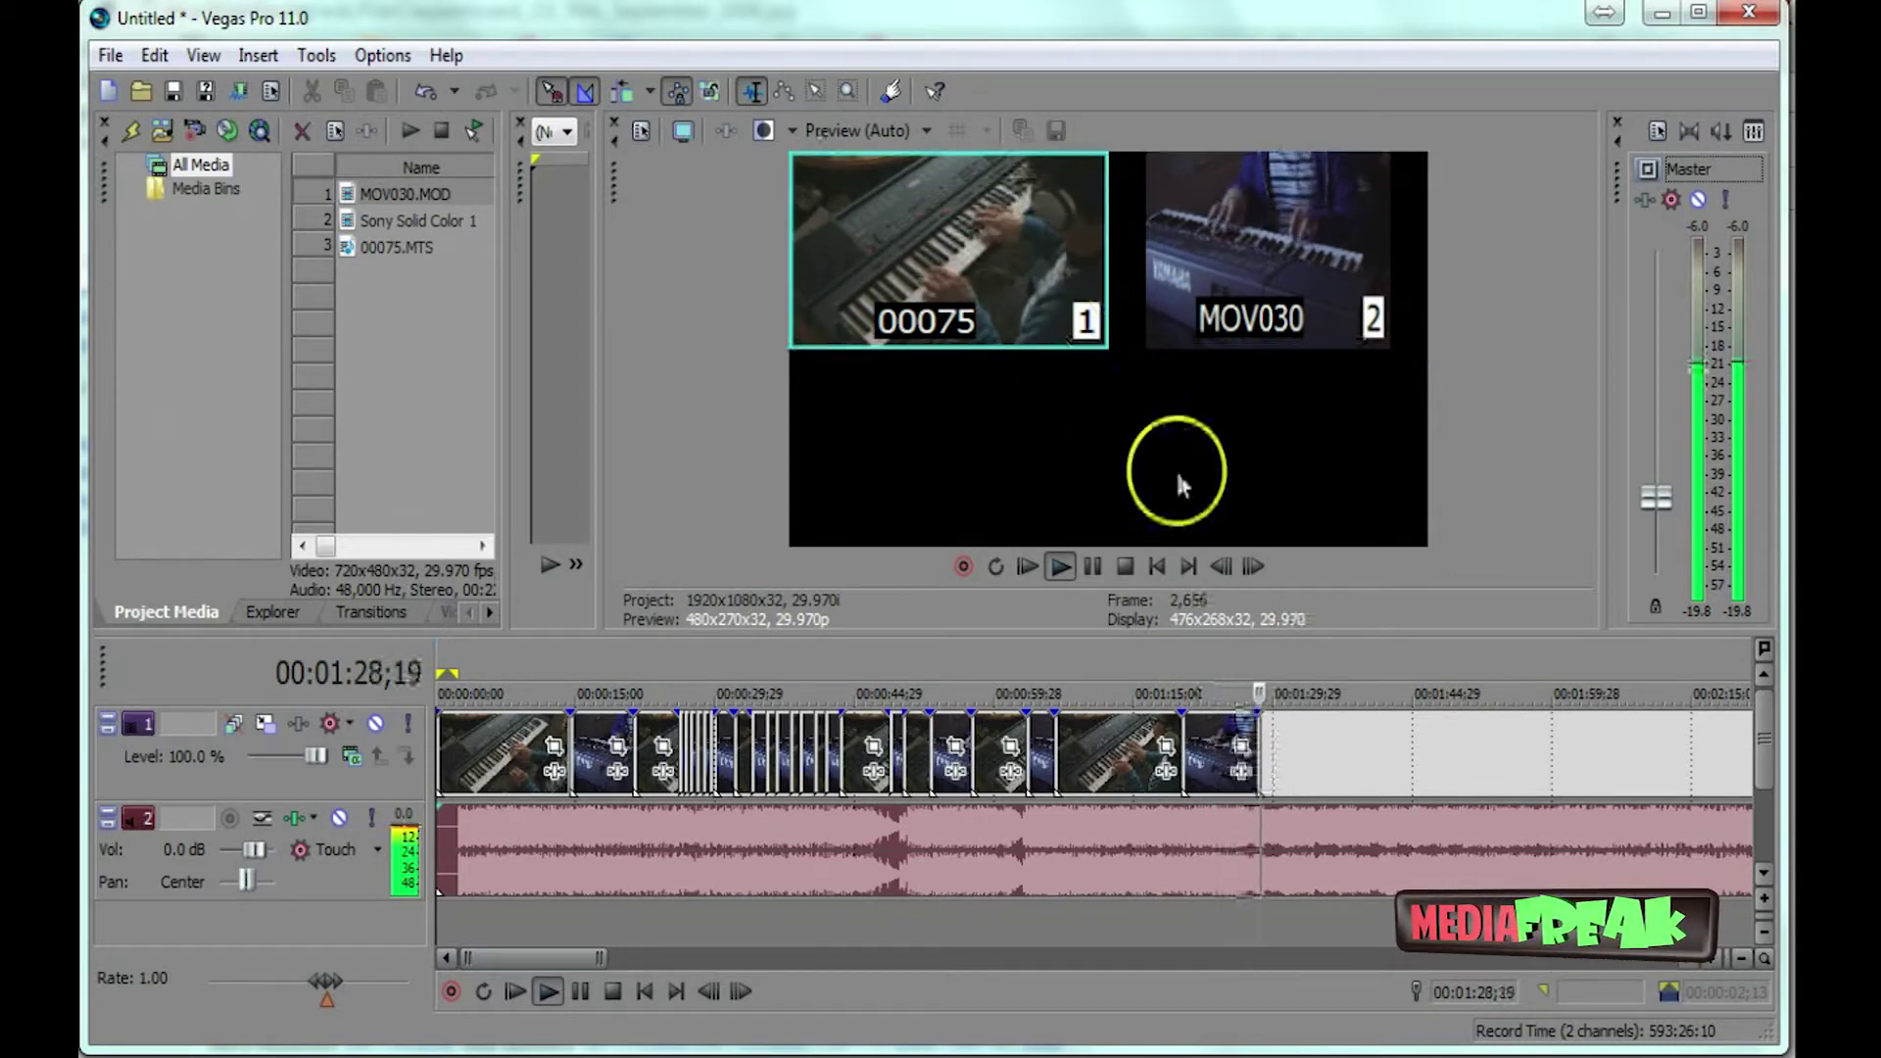
{"action": "left_click", "coordinate": [1093, 566]}
Lower the master volume again and turn off multicamera editing to show the edited video at full size.
{"action": "left_click", "coordinate": [1658, 500]}
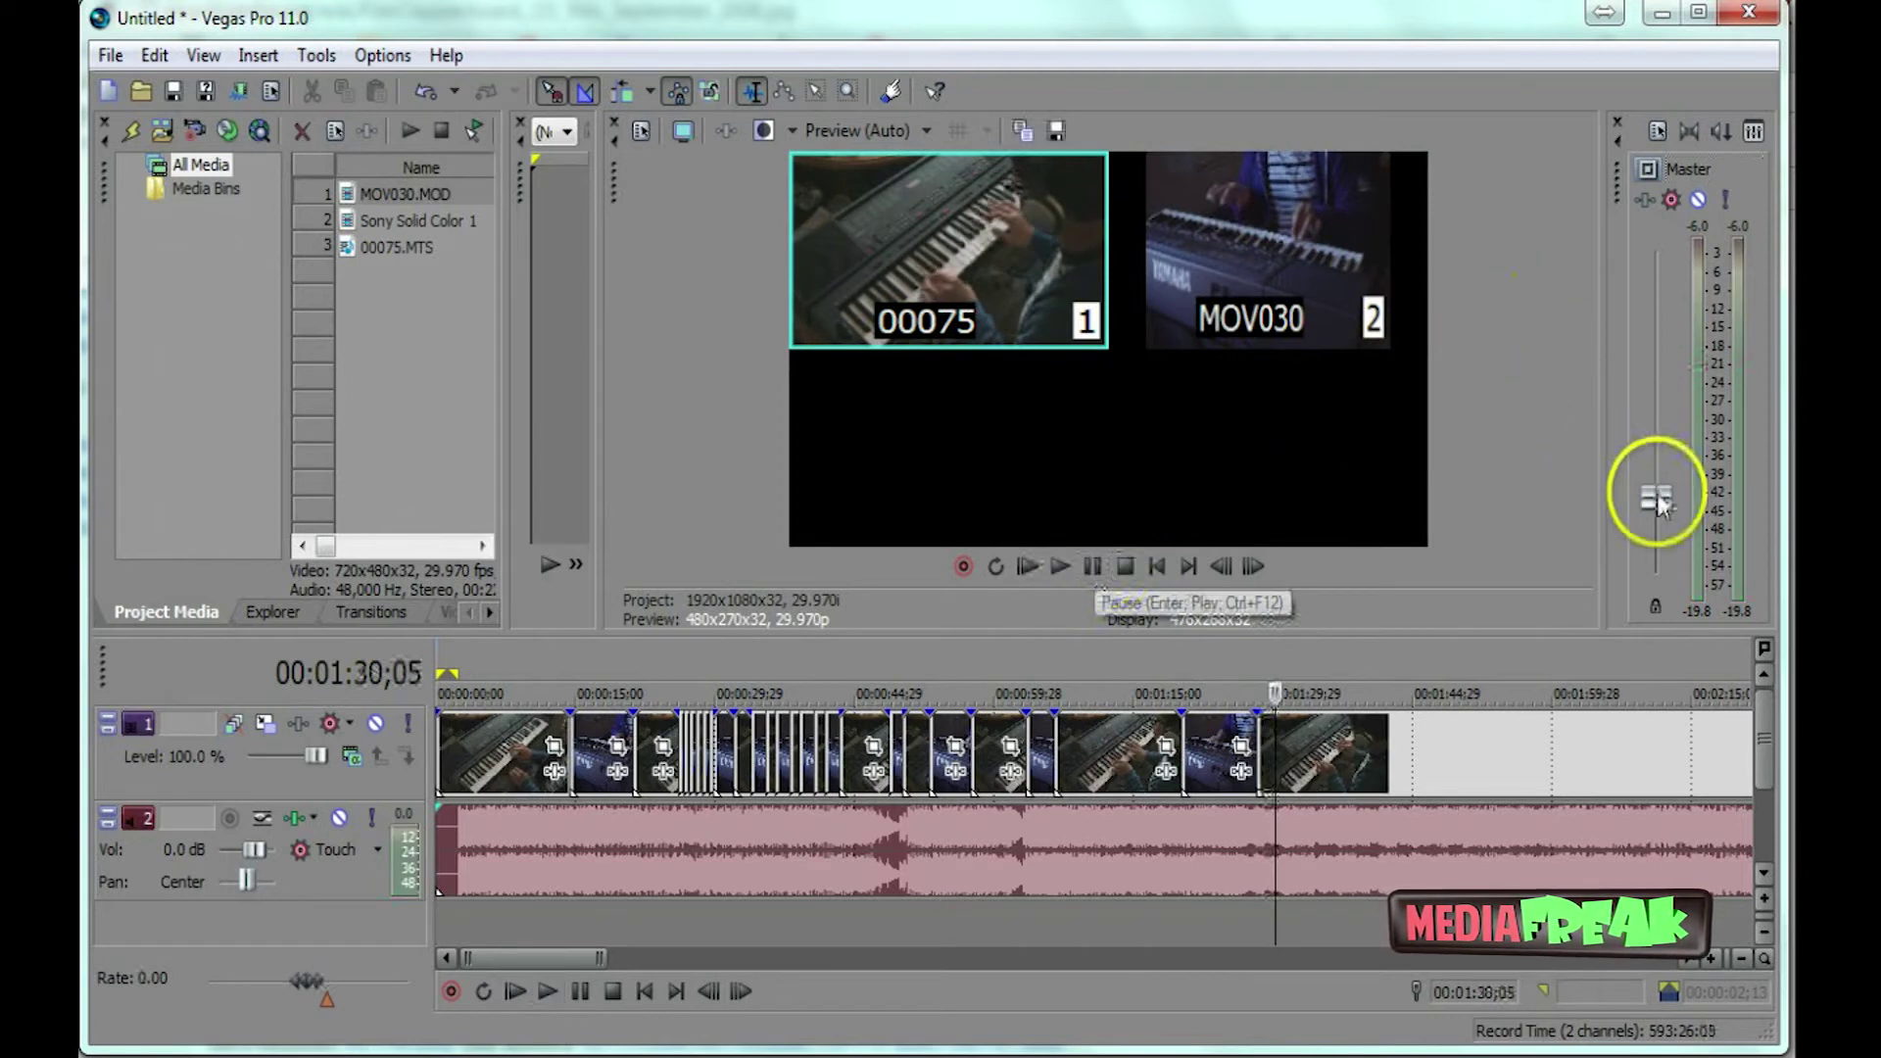
{"action": "left_click", "coordinate": [333, 54]}
{"action": "mouse_move", "coordinate": [662, 569]}
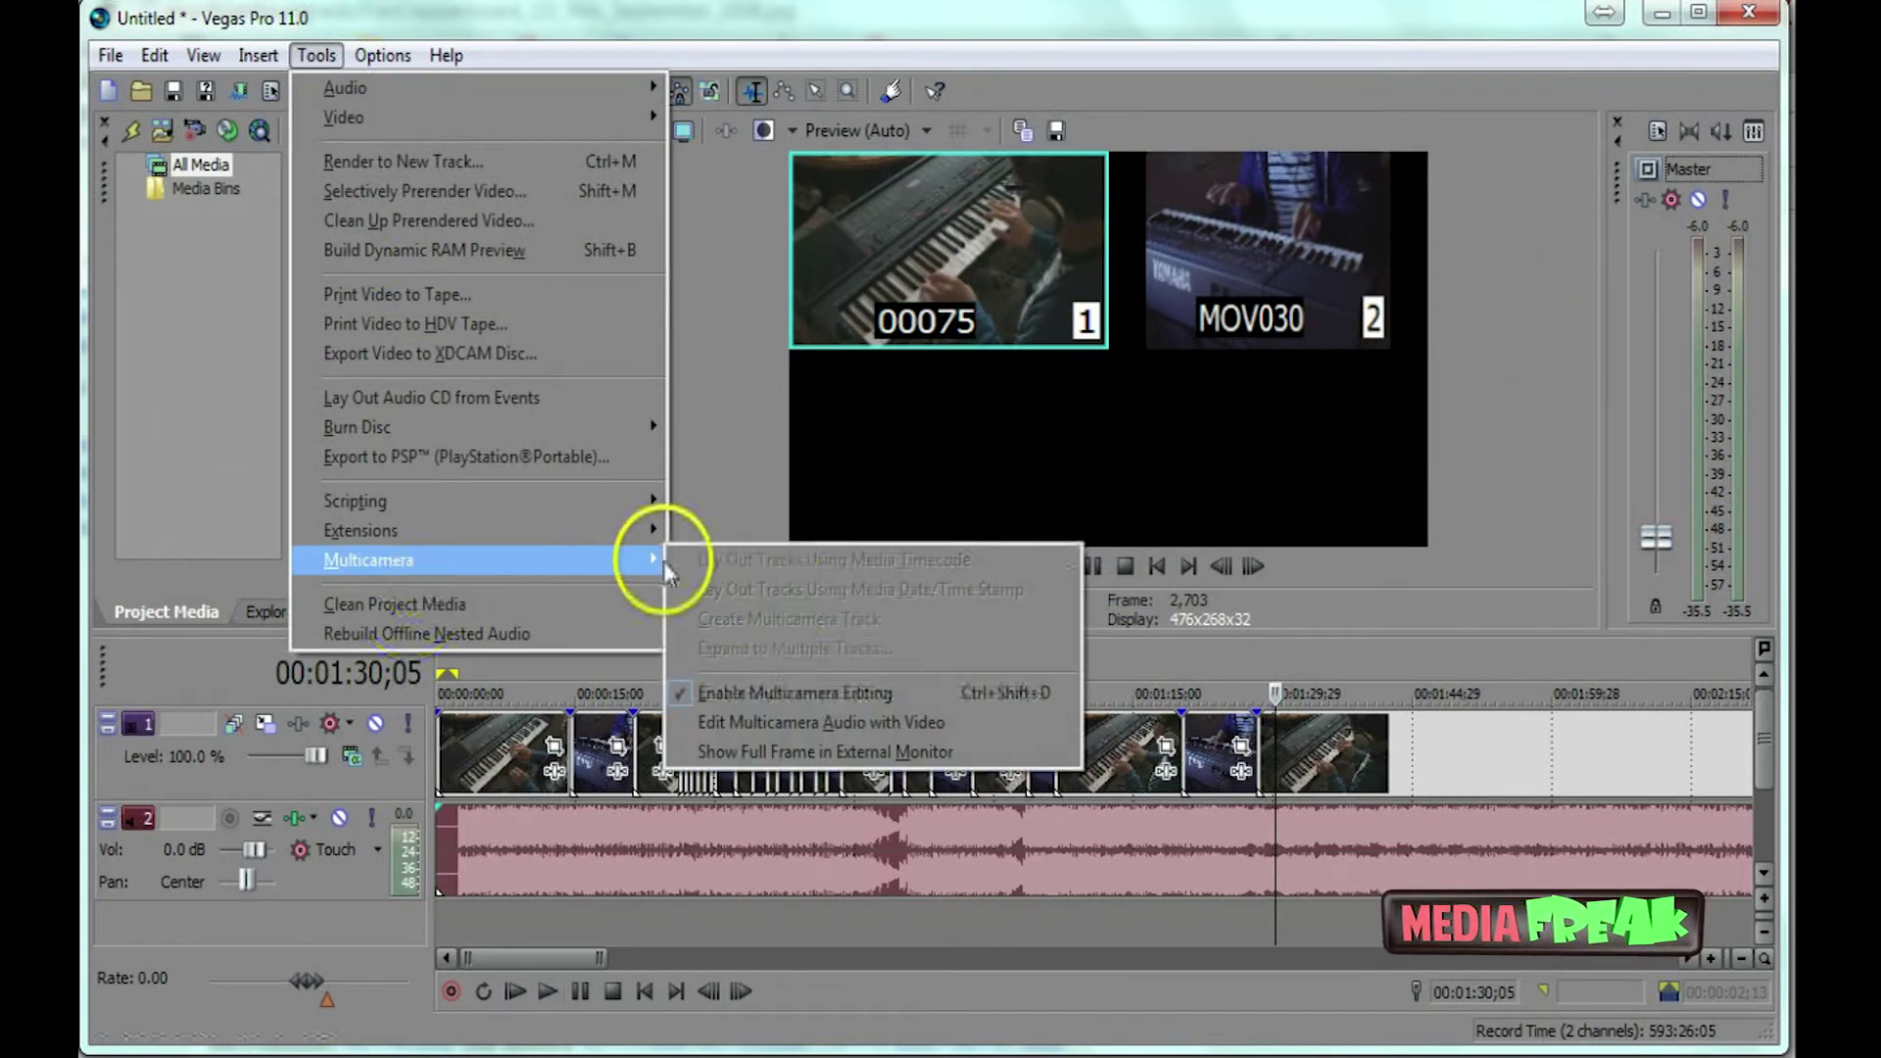
{"action": "left_click", "coordinate": [809, 698]}
Play the edited track from about 28 to 40 seconds to review the camera switches, and examine the cuts at the timeline's start.
{"action": "left_click", "coordinate": [701, 675]}
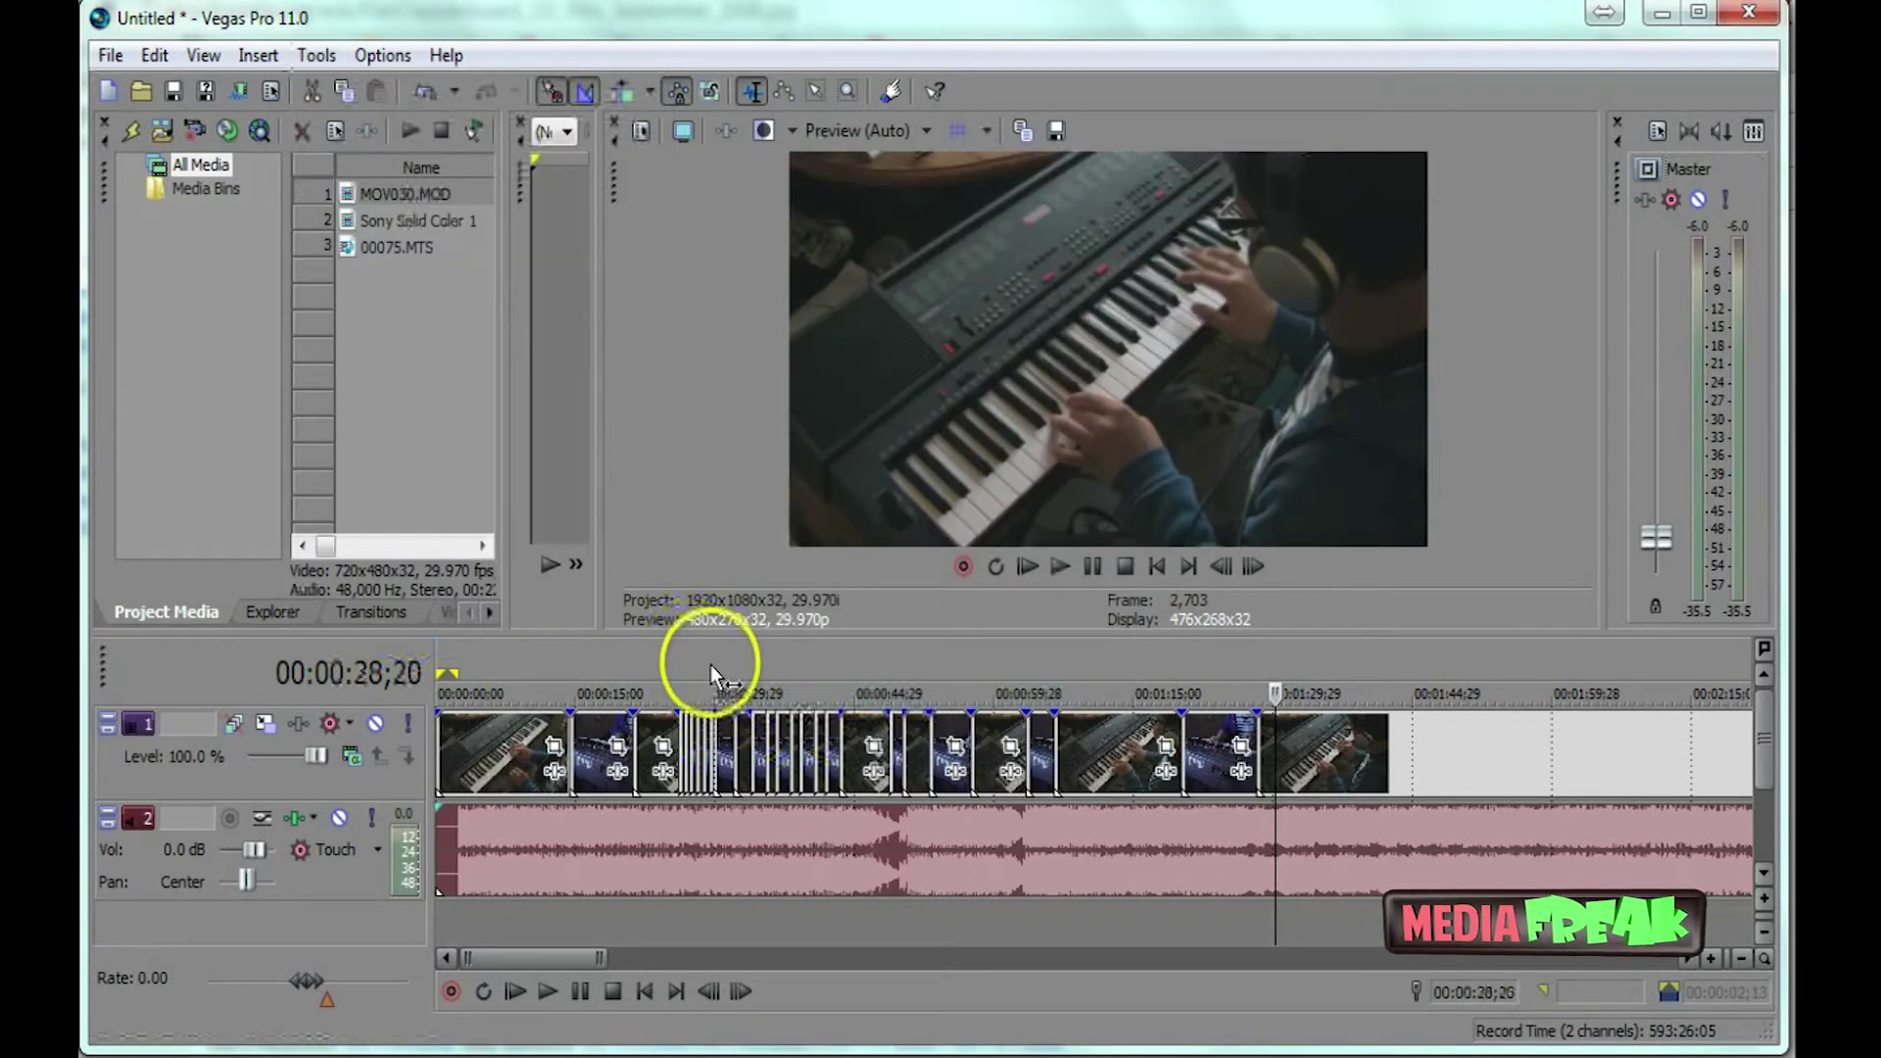
{"action": "left_click", "coordinate": [1059, 567]}
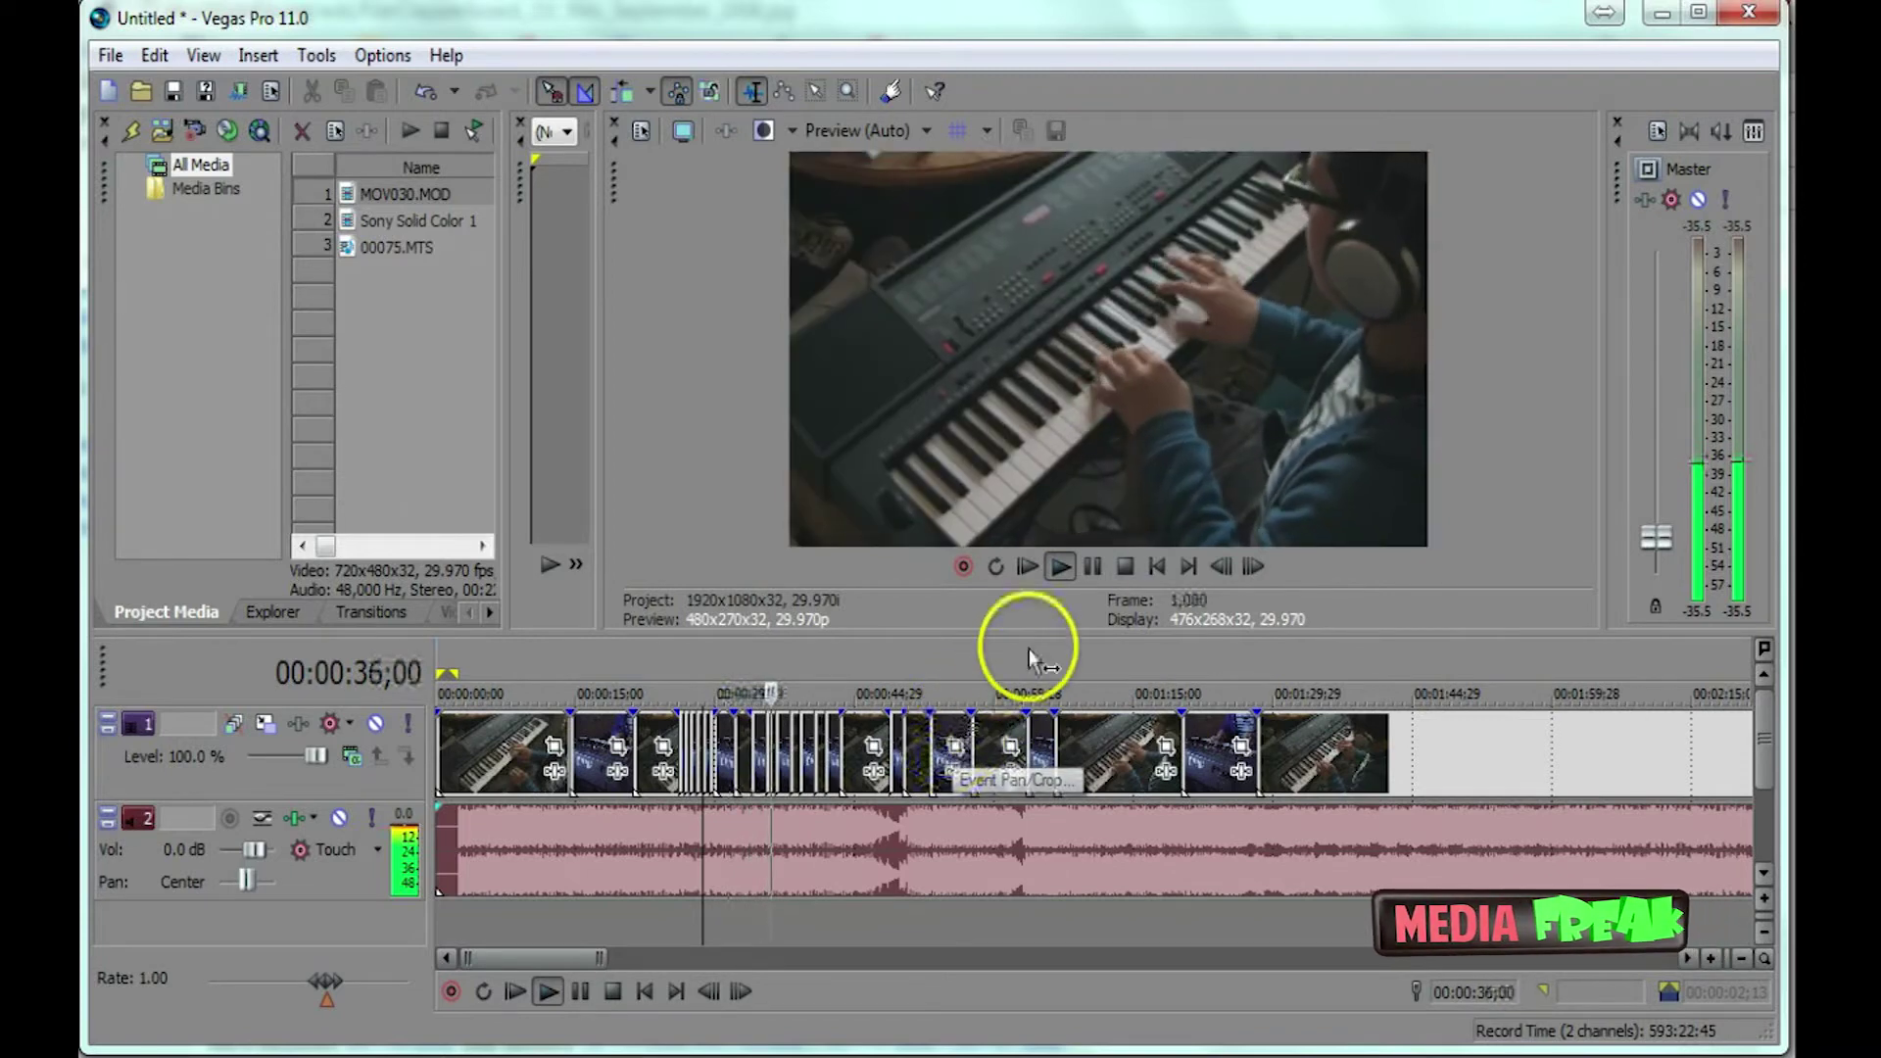
{"action": "left_click", "coordinate": [1094, 570]}
{"action": "left_click_drag", "start_coordinate": [600, 957], "coordinate": [529, 958]}
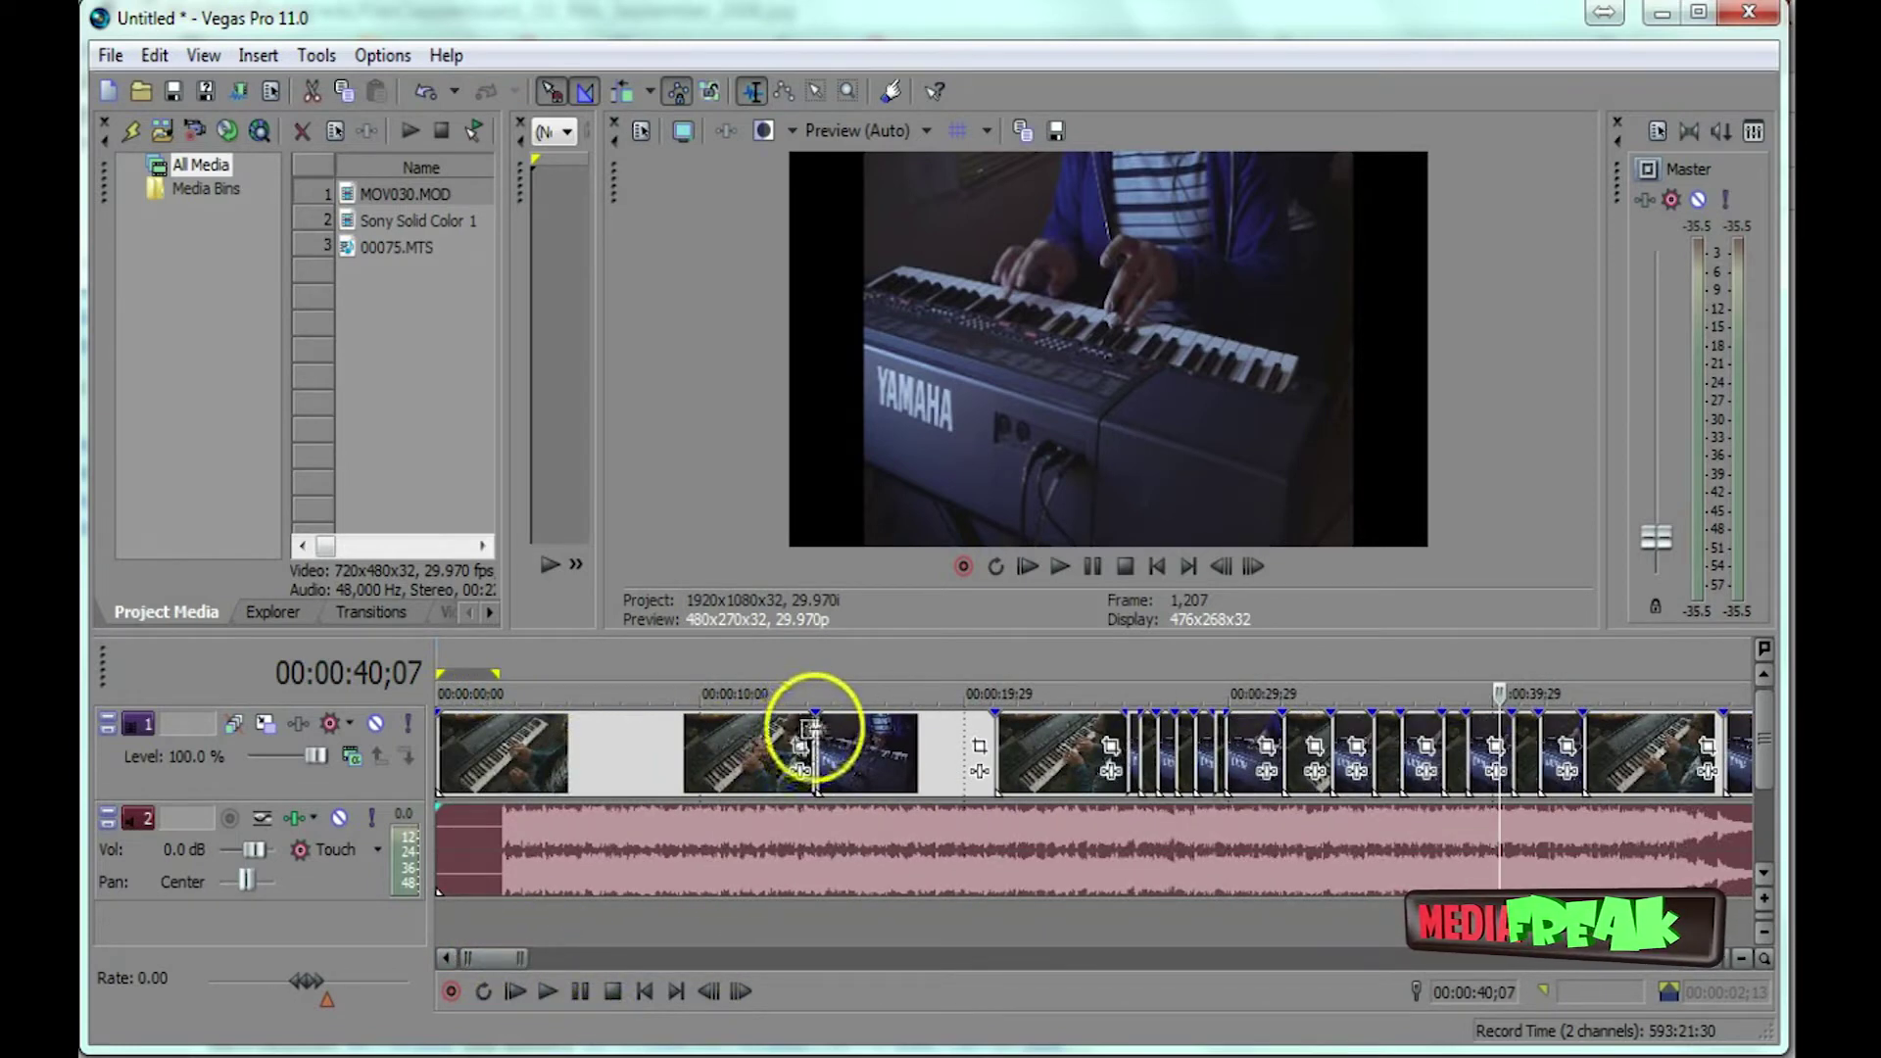
Extend the first clip over the next one at about 14 seconds to make a 3:15 crossfade, and play through it.
{"action": "left_click_drag", "start_coordinate": [811, 729], "coordinate": [798, 671]}
{"action": "left_click", "coordinate": [801, 673]}
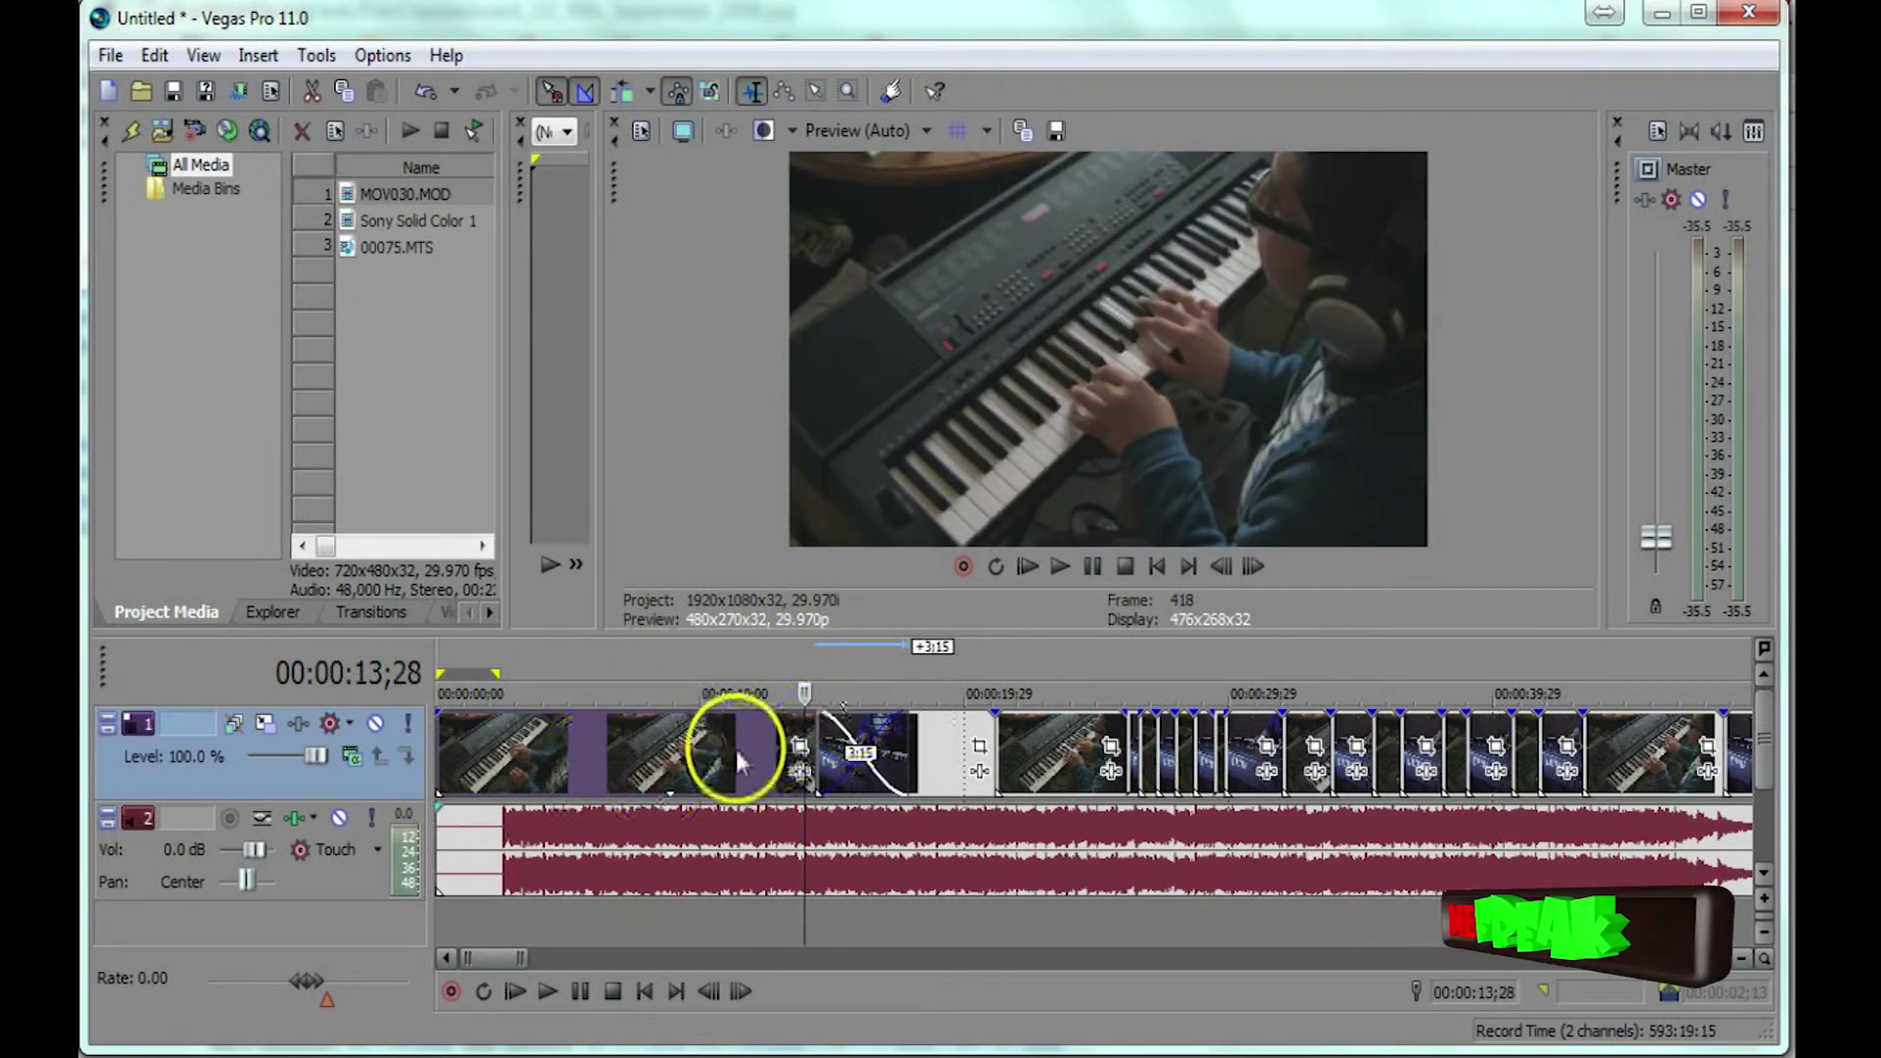
{"action": "left_click", "coordinate": [1061, 574]}
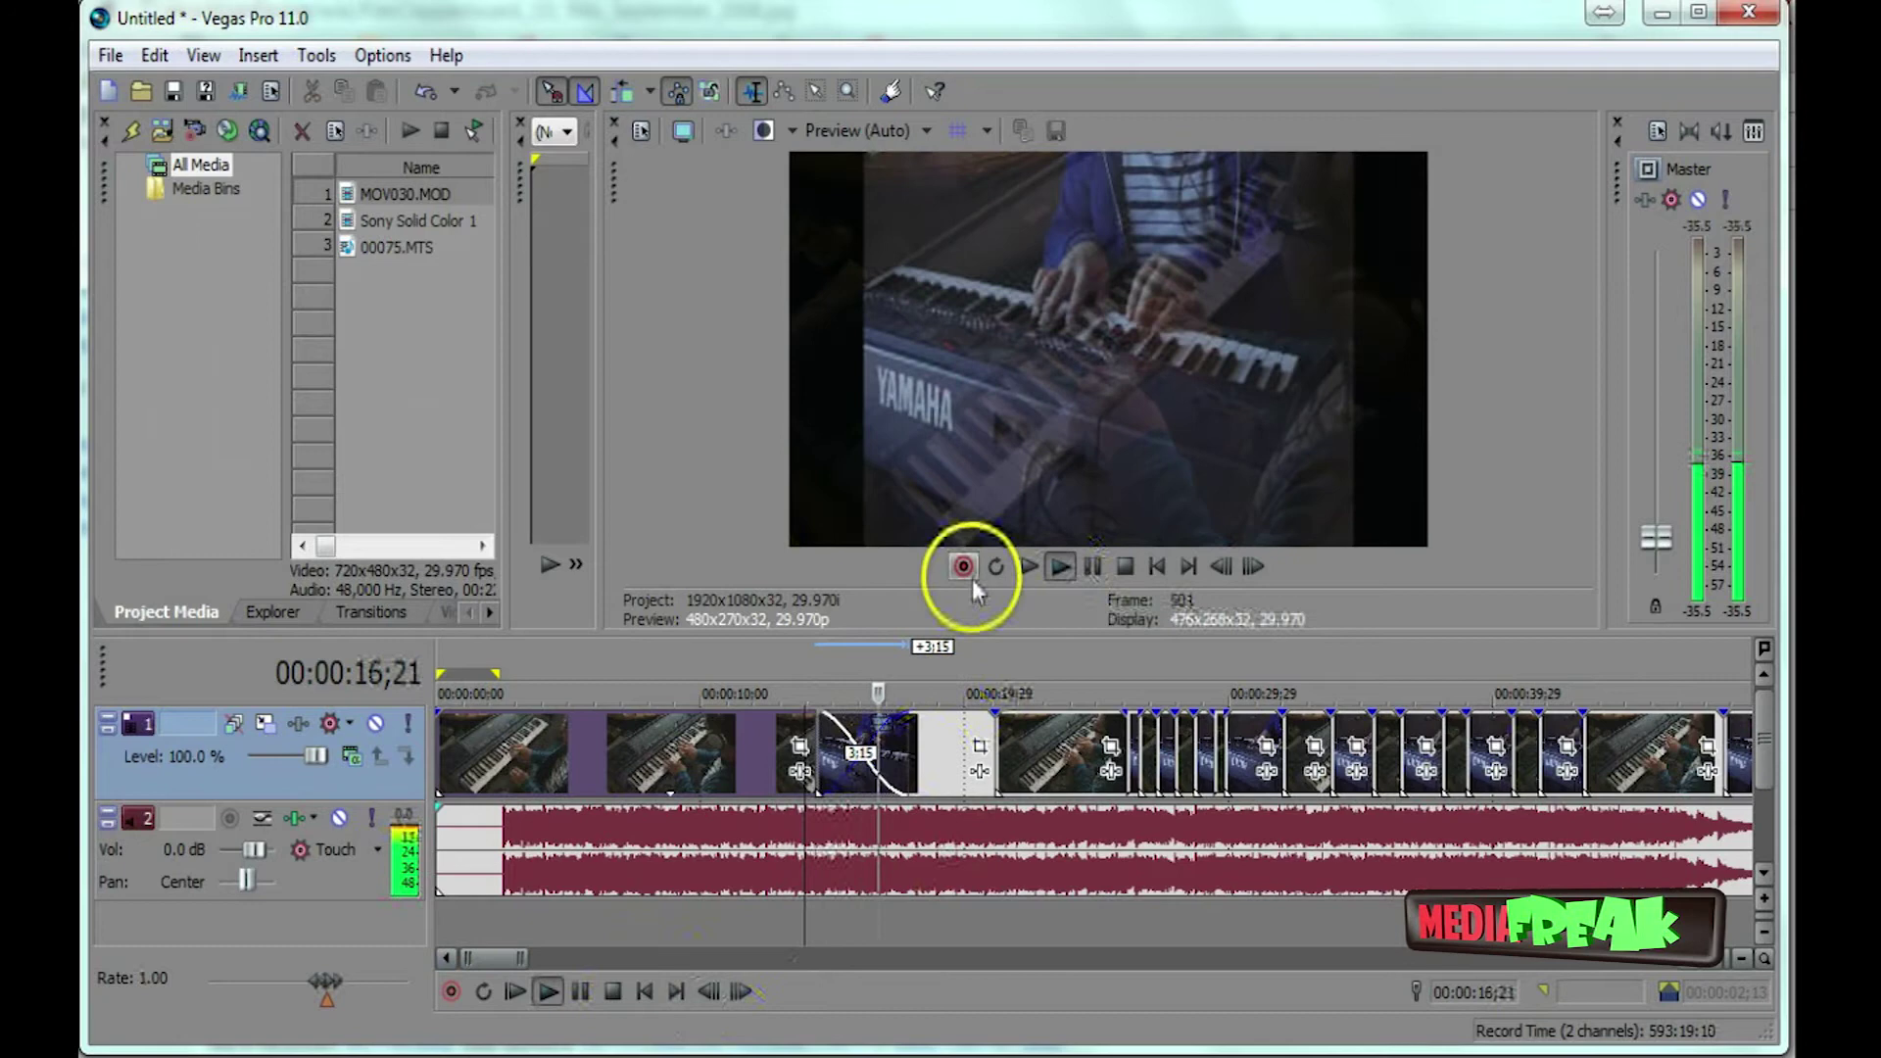
{"action": "left_click", "coordinate": [1093, 566]}
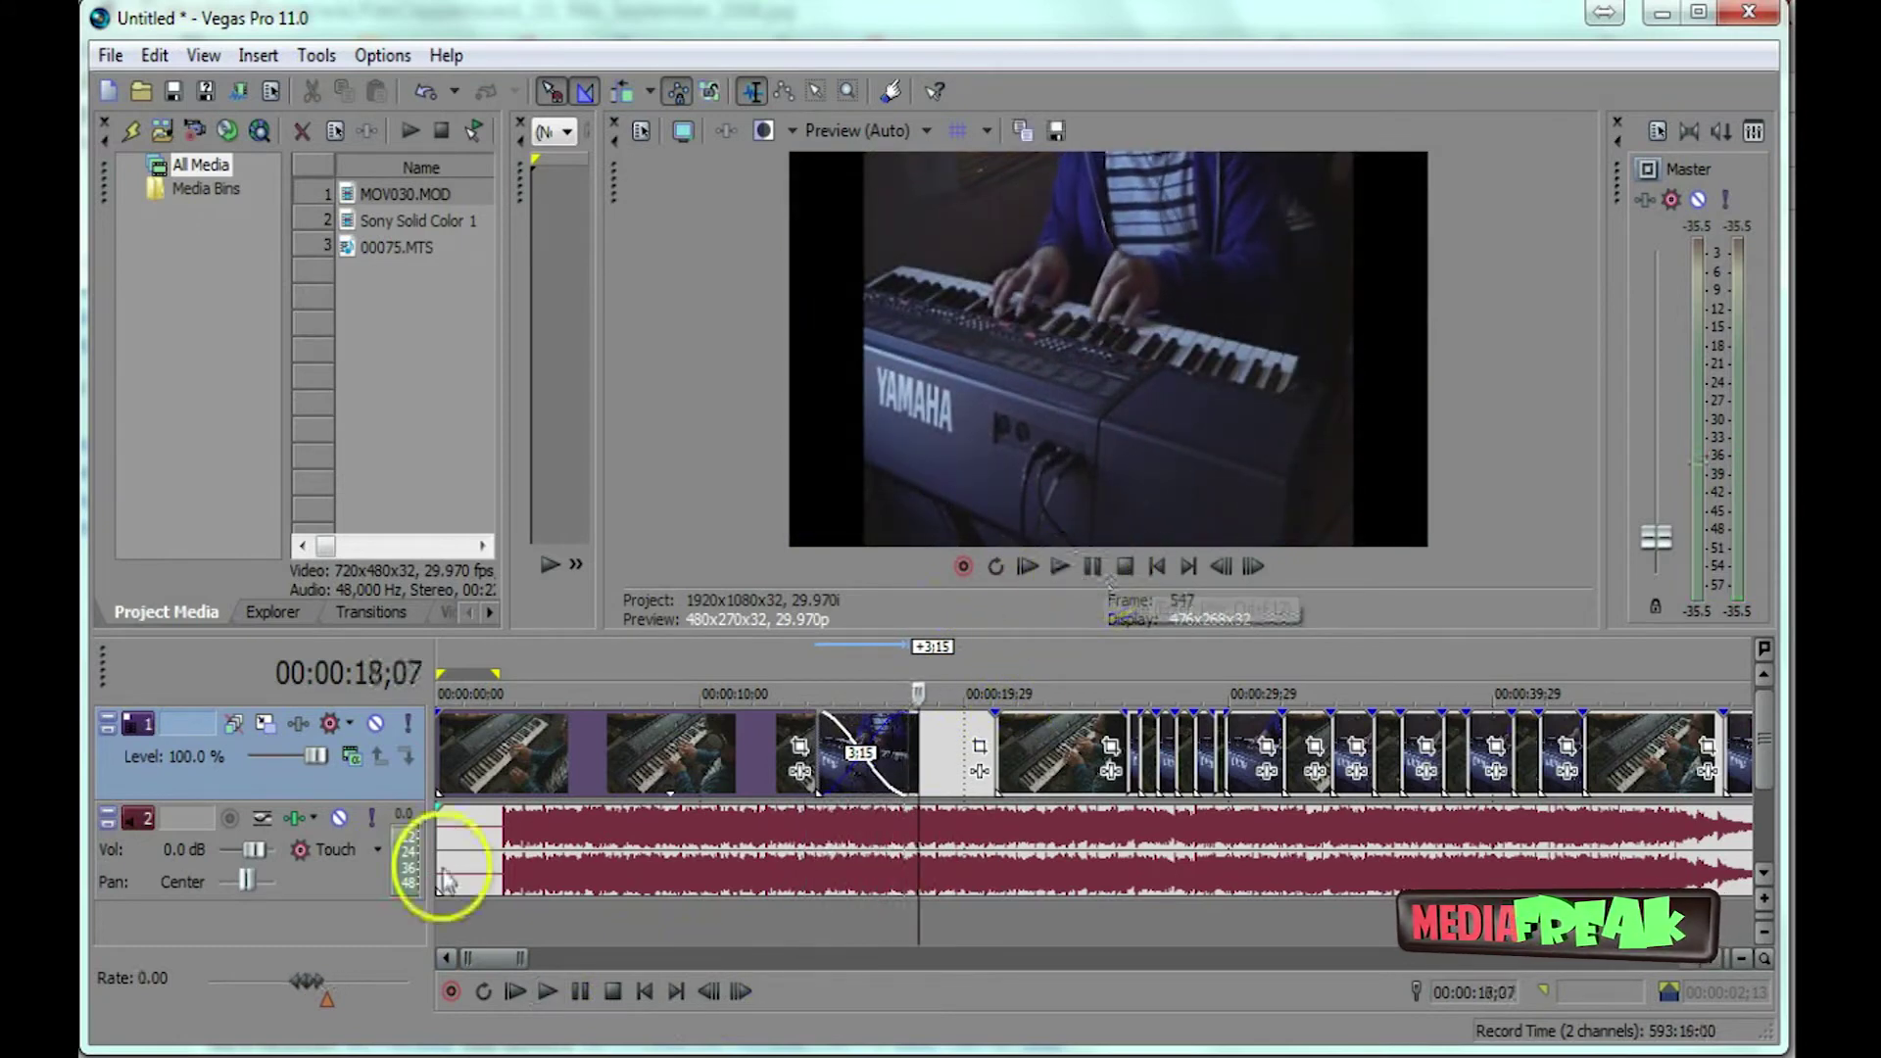
Apply the Sony Clock Wipe transition to the crossfade between the first two clips, keeping its default settings.
{"action": "left_click", "coordinate": [392, 613]}
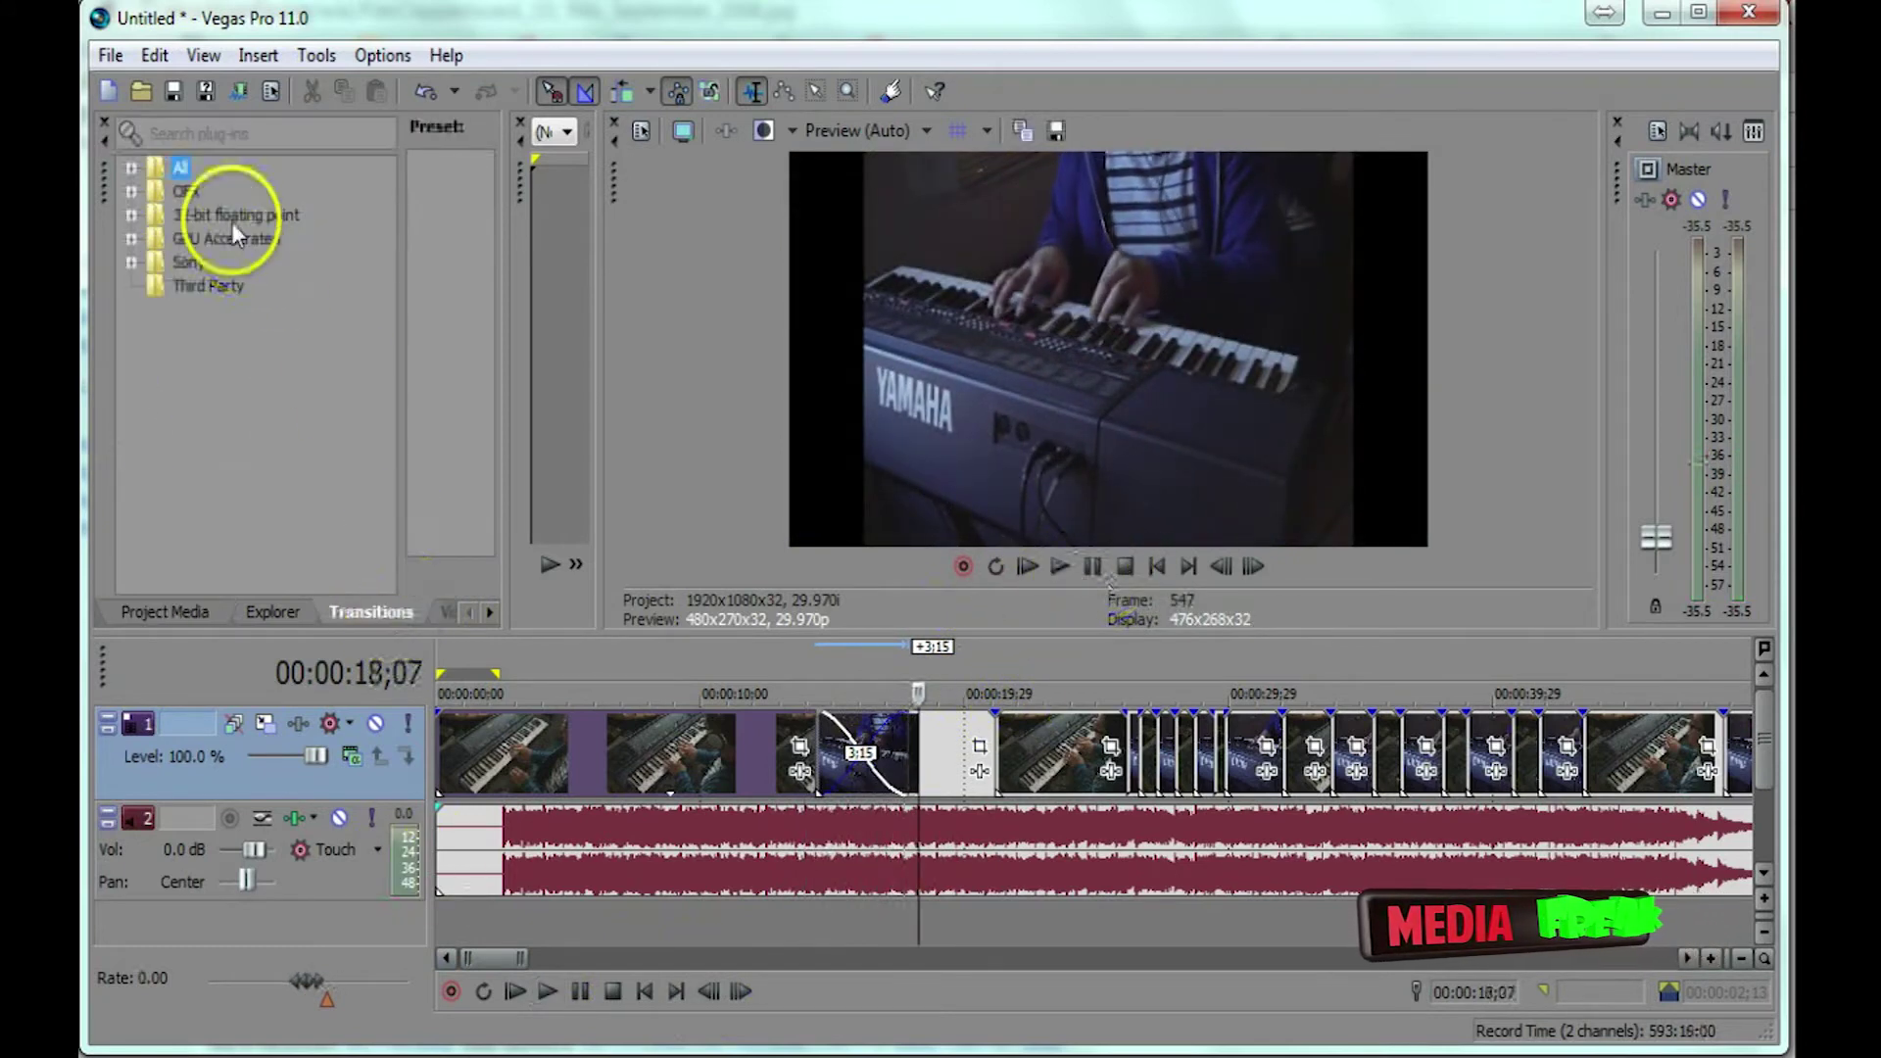
{"action": "left_click", "coordinate": [132, 262]}
{"action": "mouse_move", "coordinate": [382, 301]}
{"action": "left_mouse_down"}
{"action": "mouse_move", "coordinate": [382, 335]}
{"action": "mouse_move", "coordinate": [381, 276]}
{"action": "mouse_move", "coordinate": [358, 305]}
{"action": "left_mouse_up"}
{"action": "left_click_drag", "start_coordinate": [201, 308], "coordinate": [866, 749]}
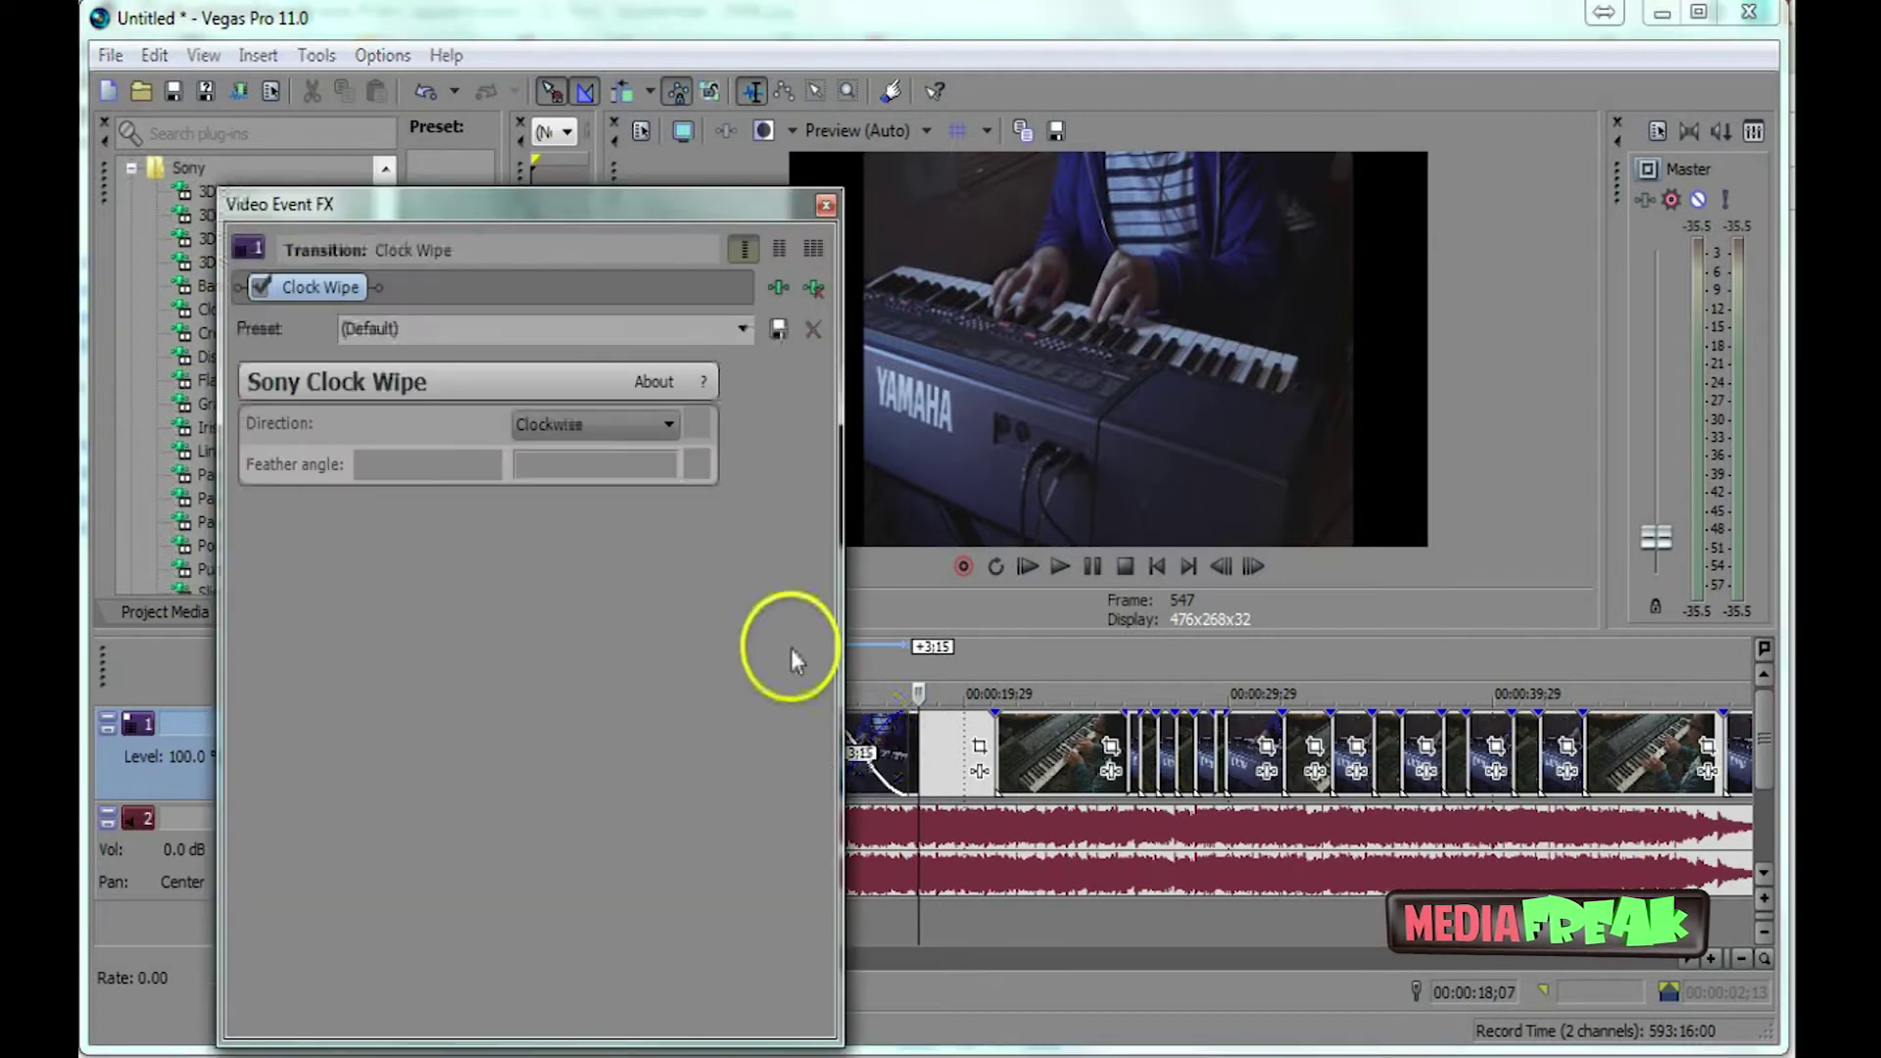
{"action": "left_click", "coordinate": [821, 207]}
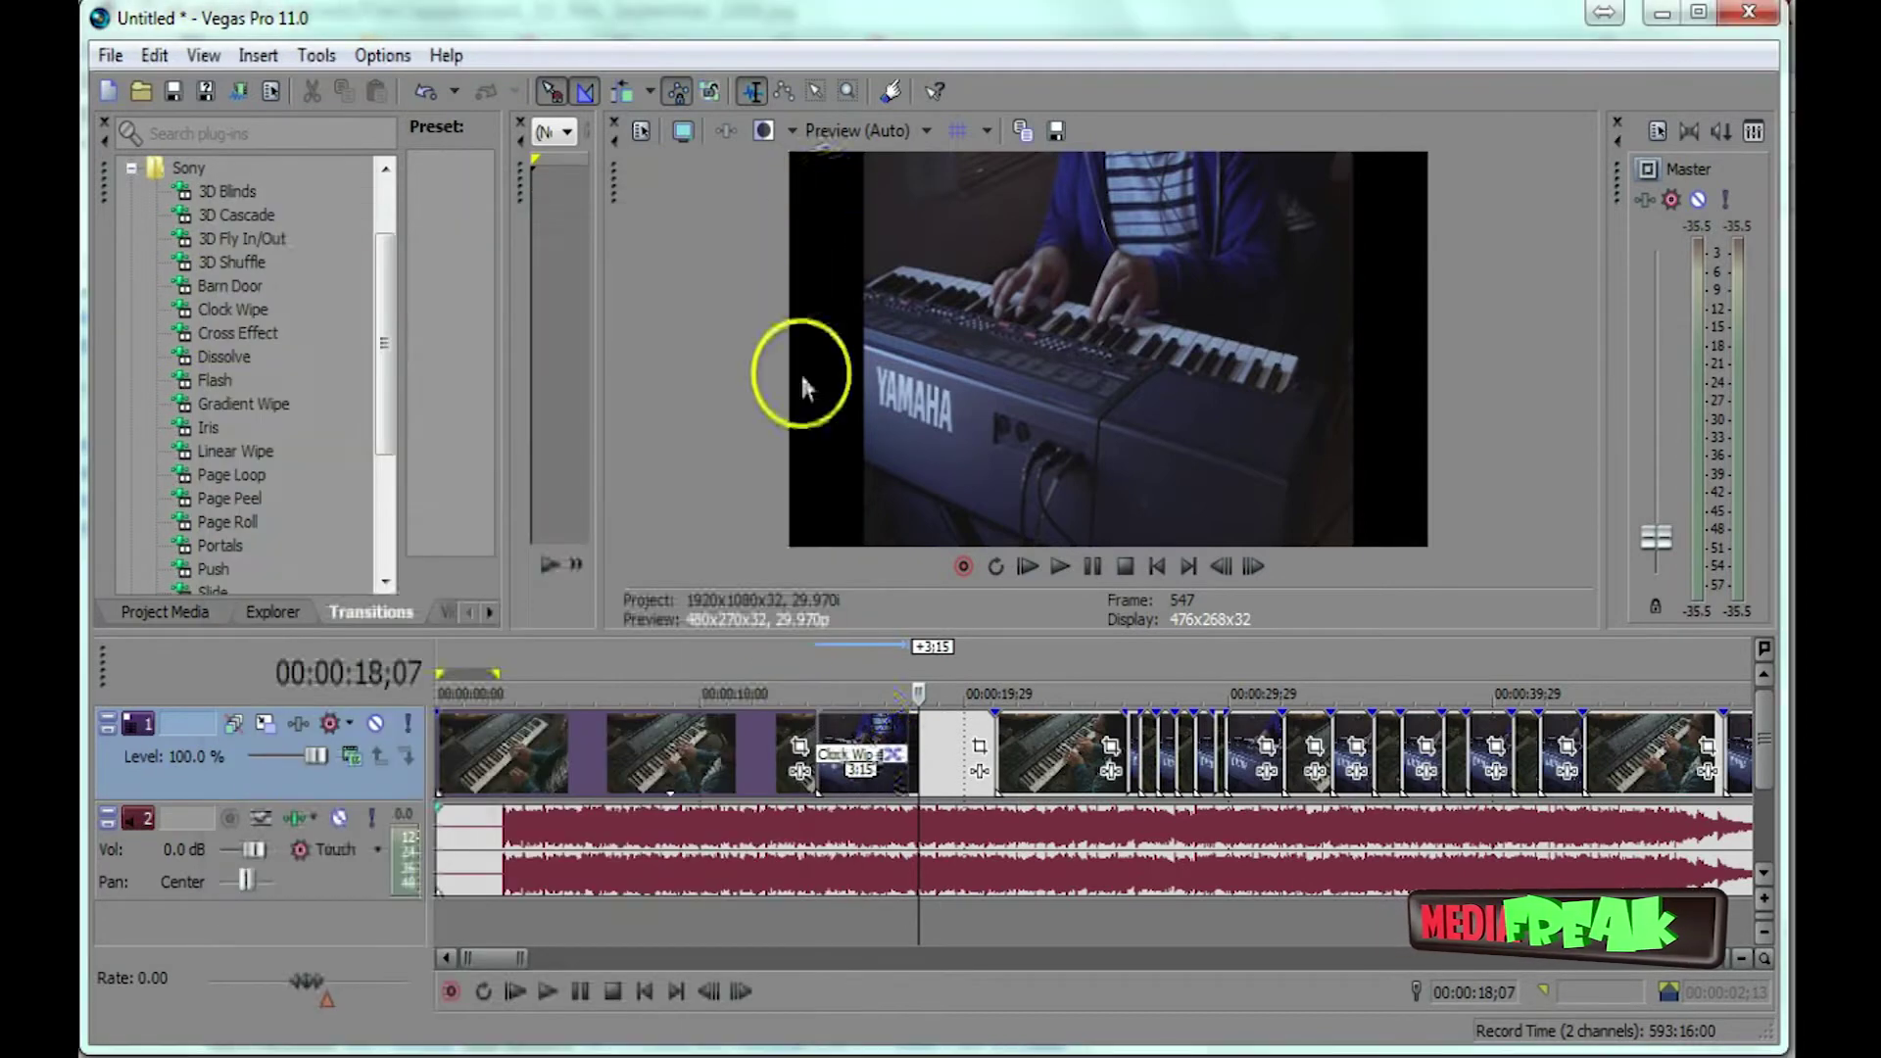
Play the Clock Wipe from about 13 to 19 seconds to review it, and collapse the Sony transitions folder.
{"action": "left_click", "coordinate": [814, 656]}
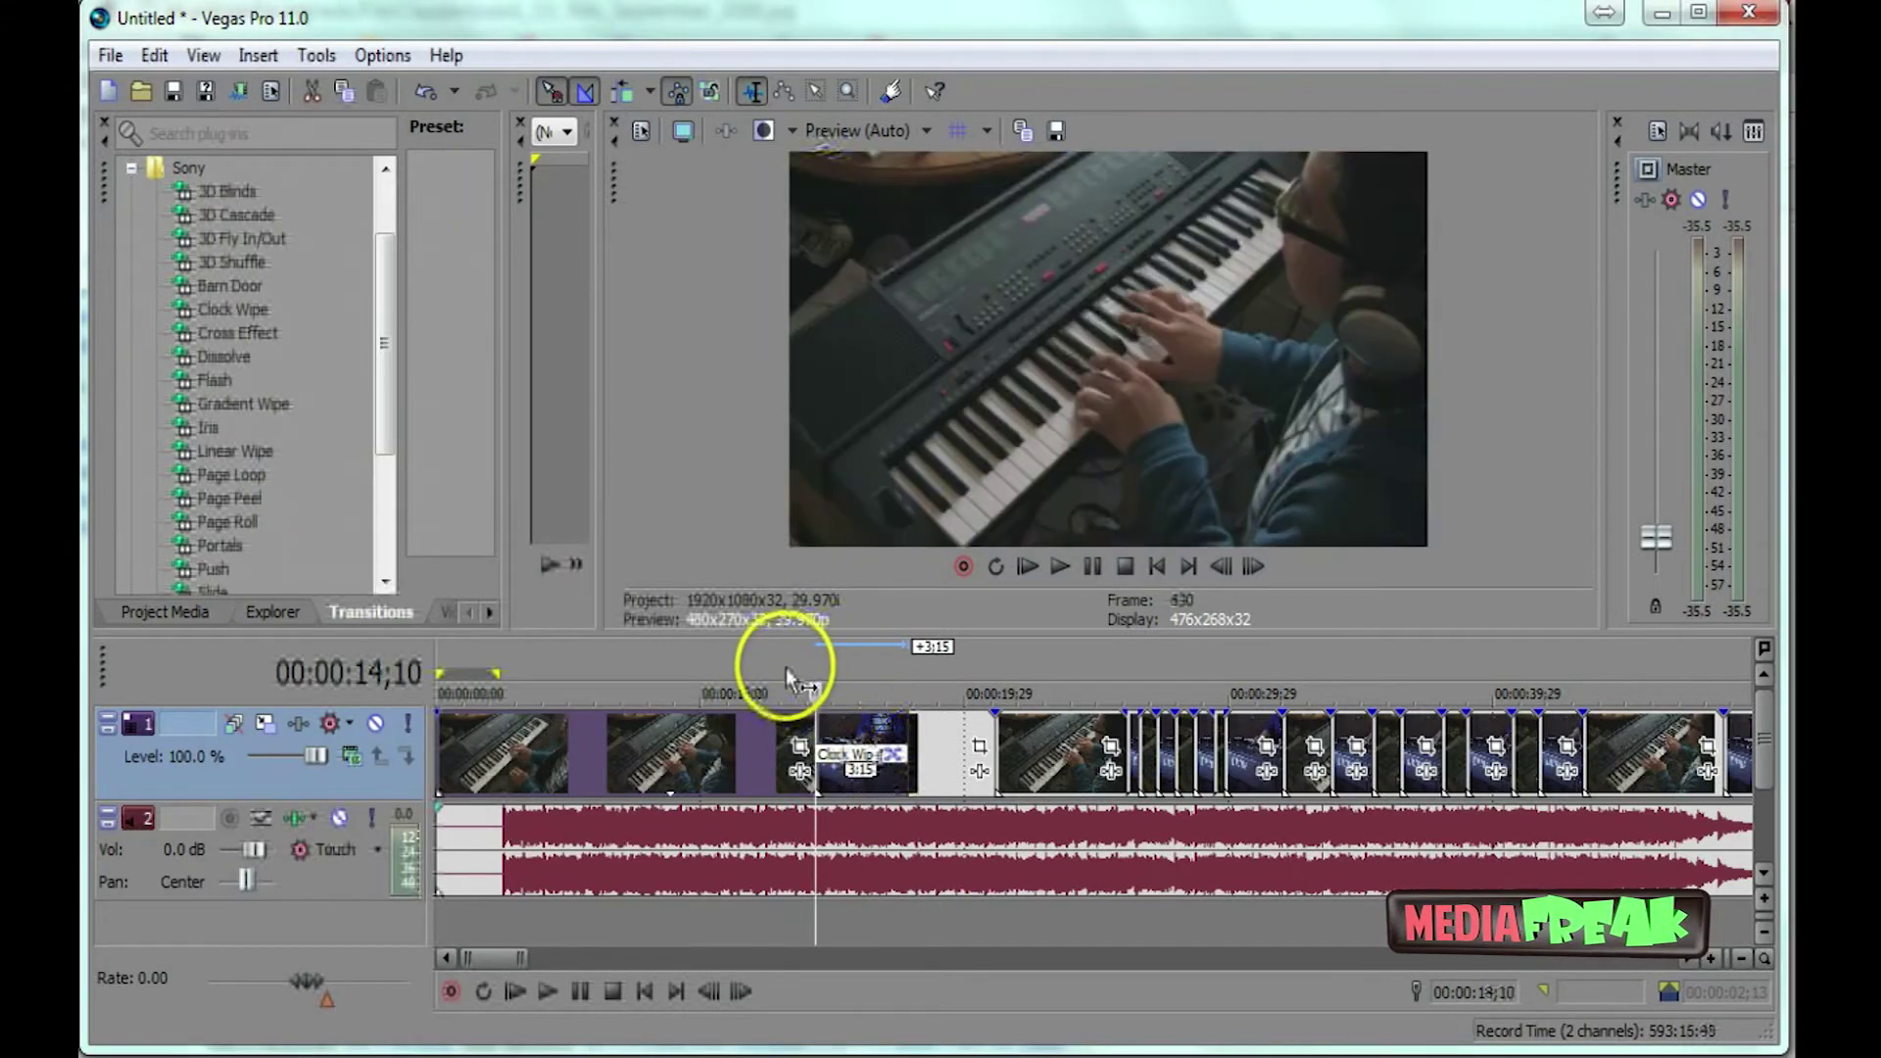
{"action": "left_click", "coordinate": [791, 671]}
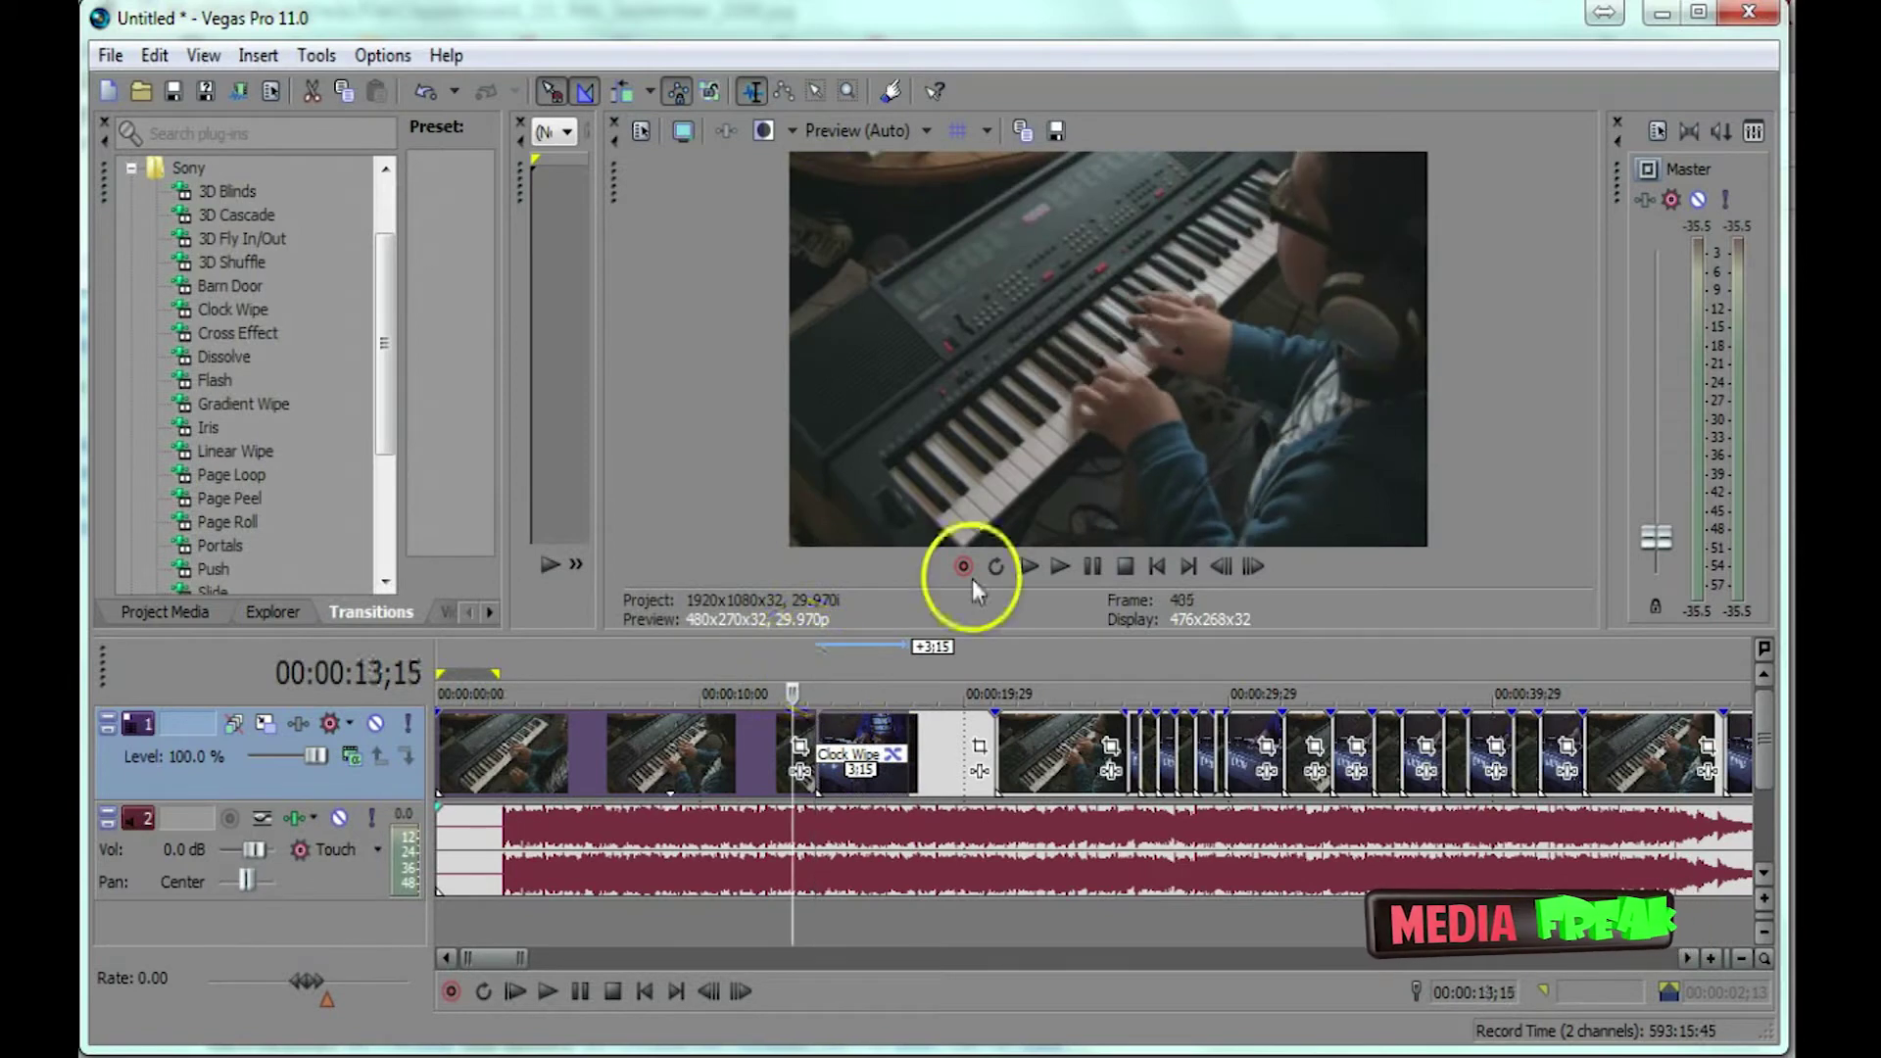
{"action": "left_click", "coordinate": [1061, 569]}
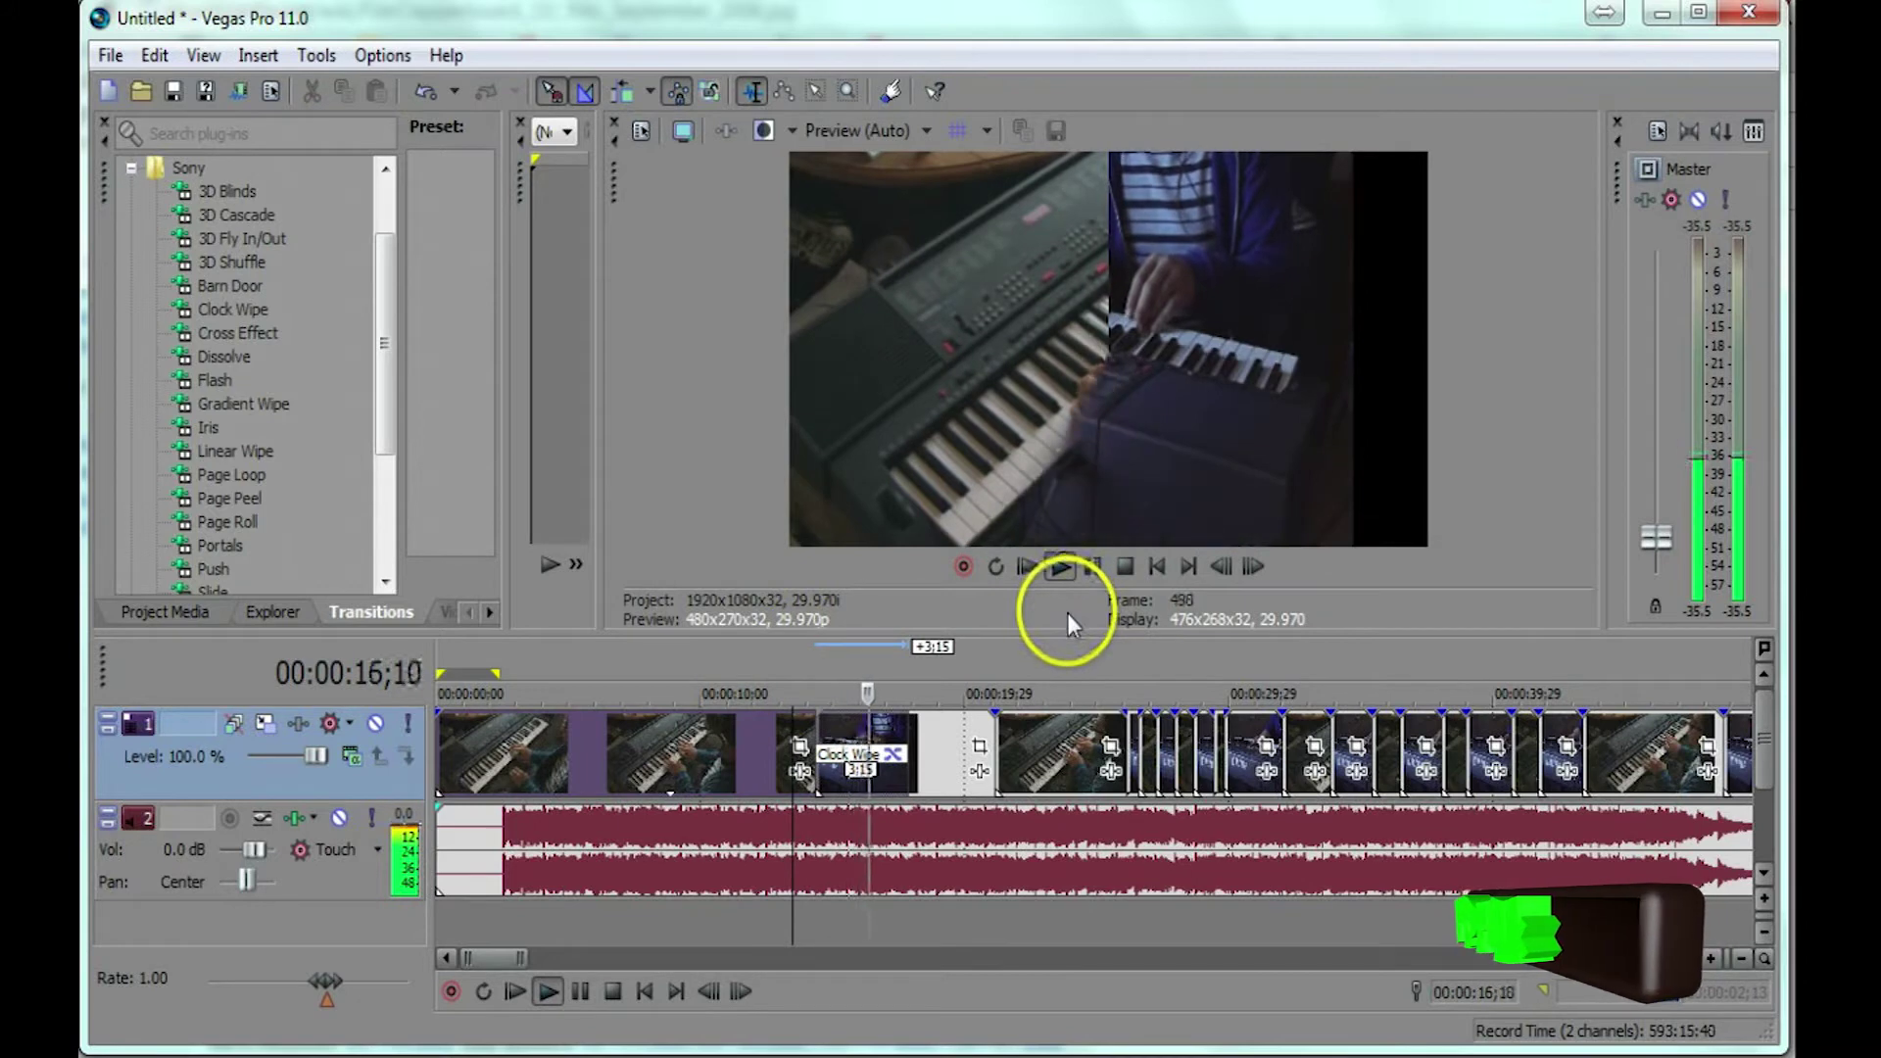
{"action": "left_click", "coordinate": [1122, 574]}
{"action": "left_click_drag", "start_coordinate": [397, 407], "coordinate": [401, 308]}
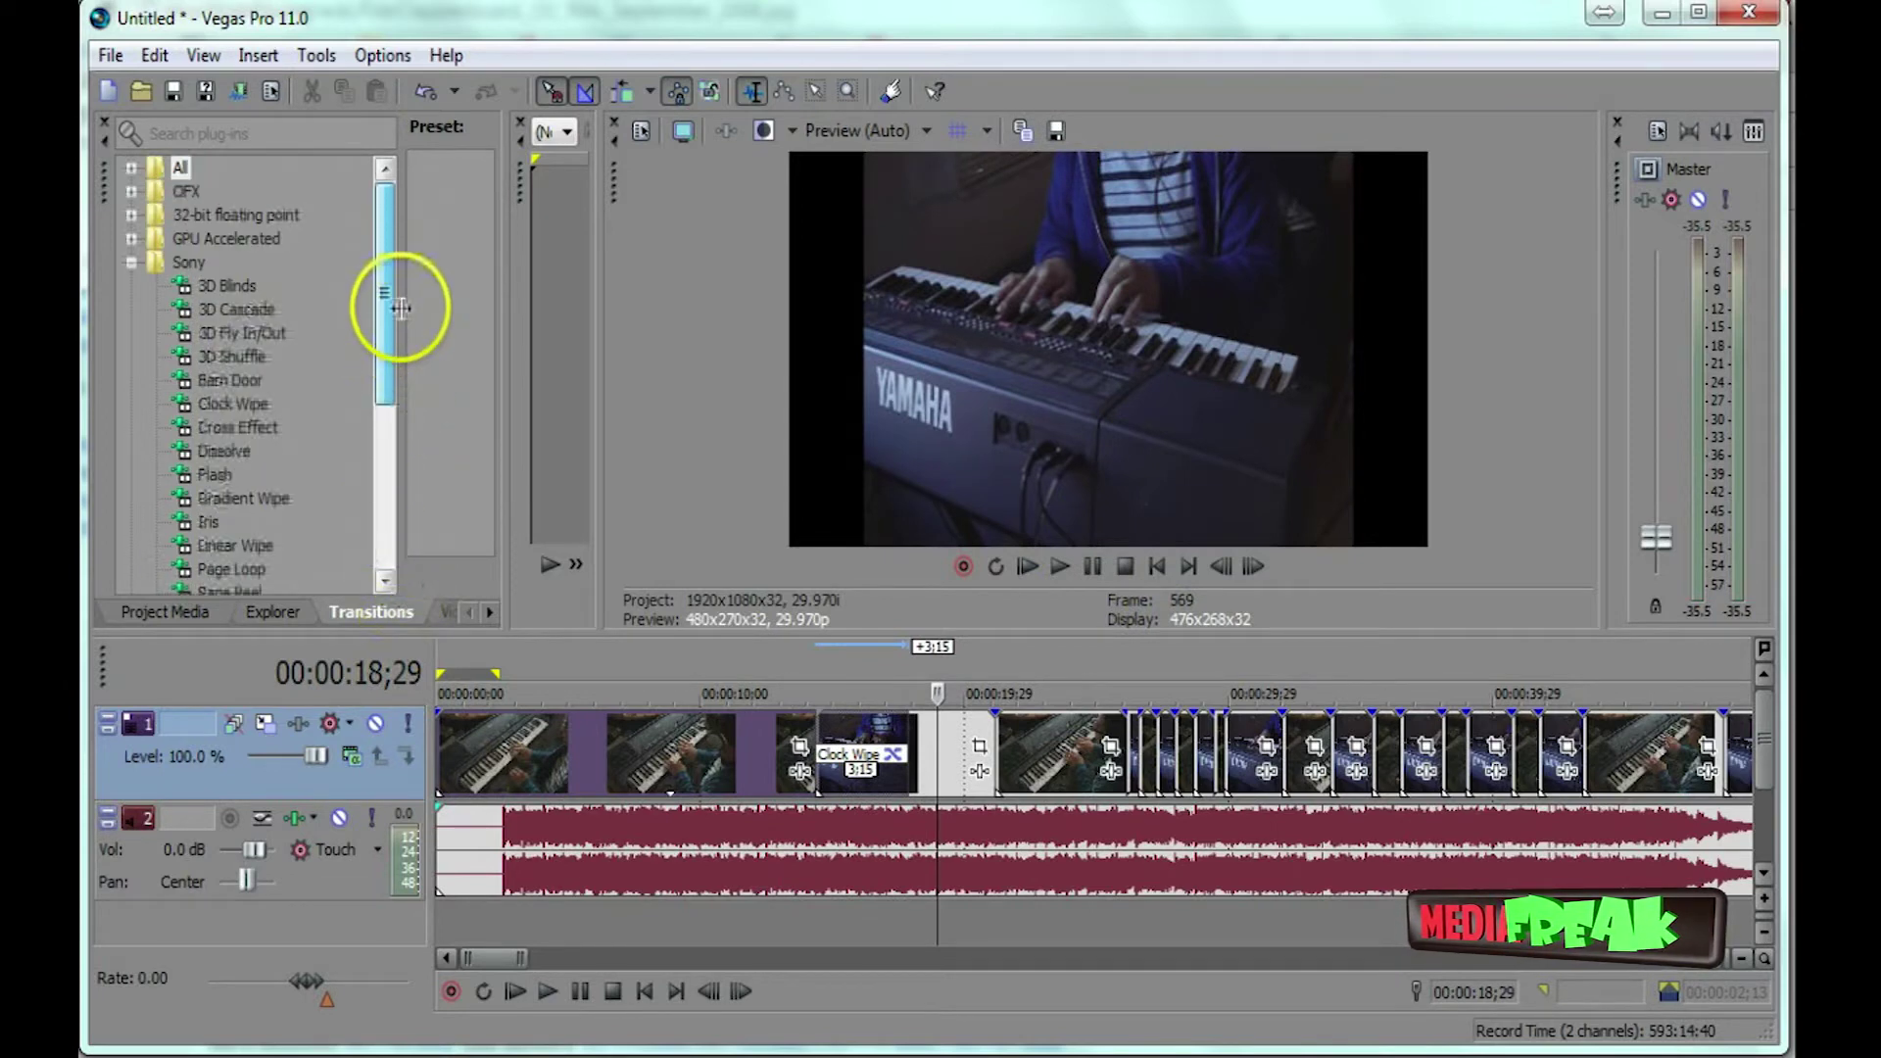
{"action": "left_click", "coordinate": [132, 263]}
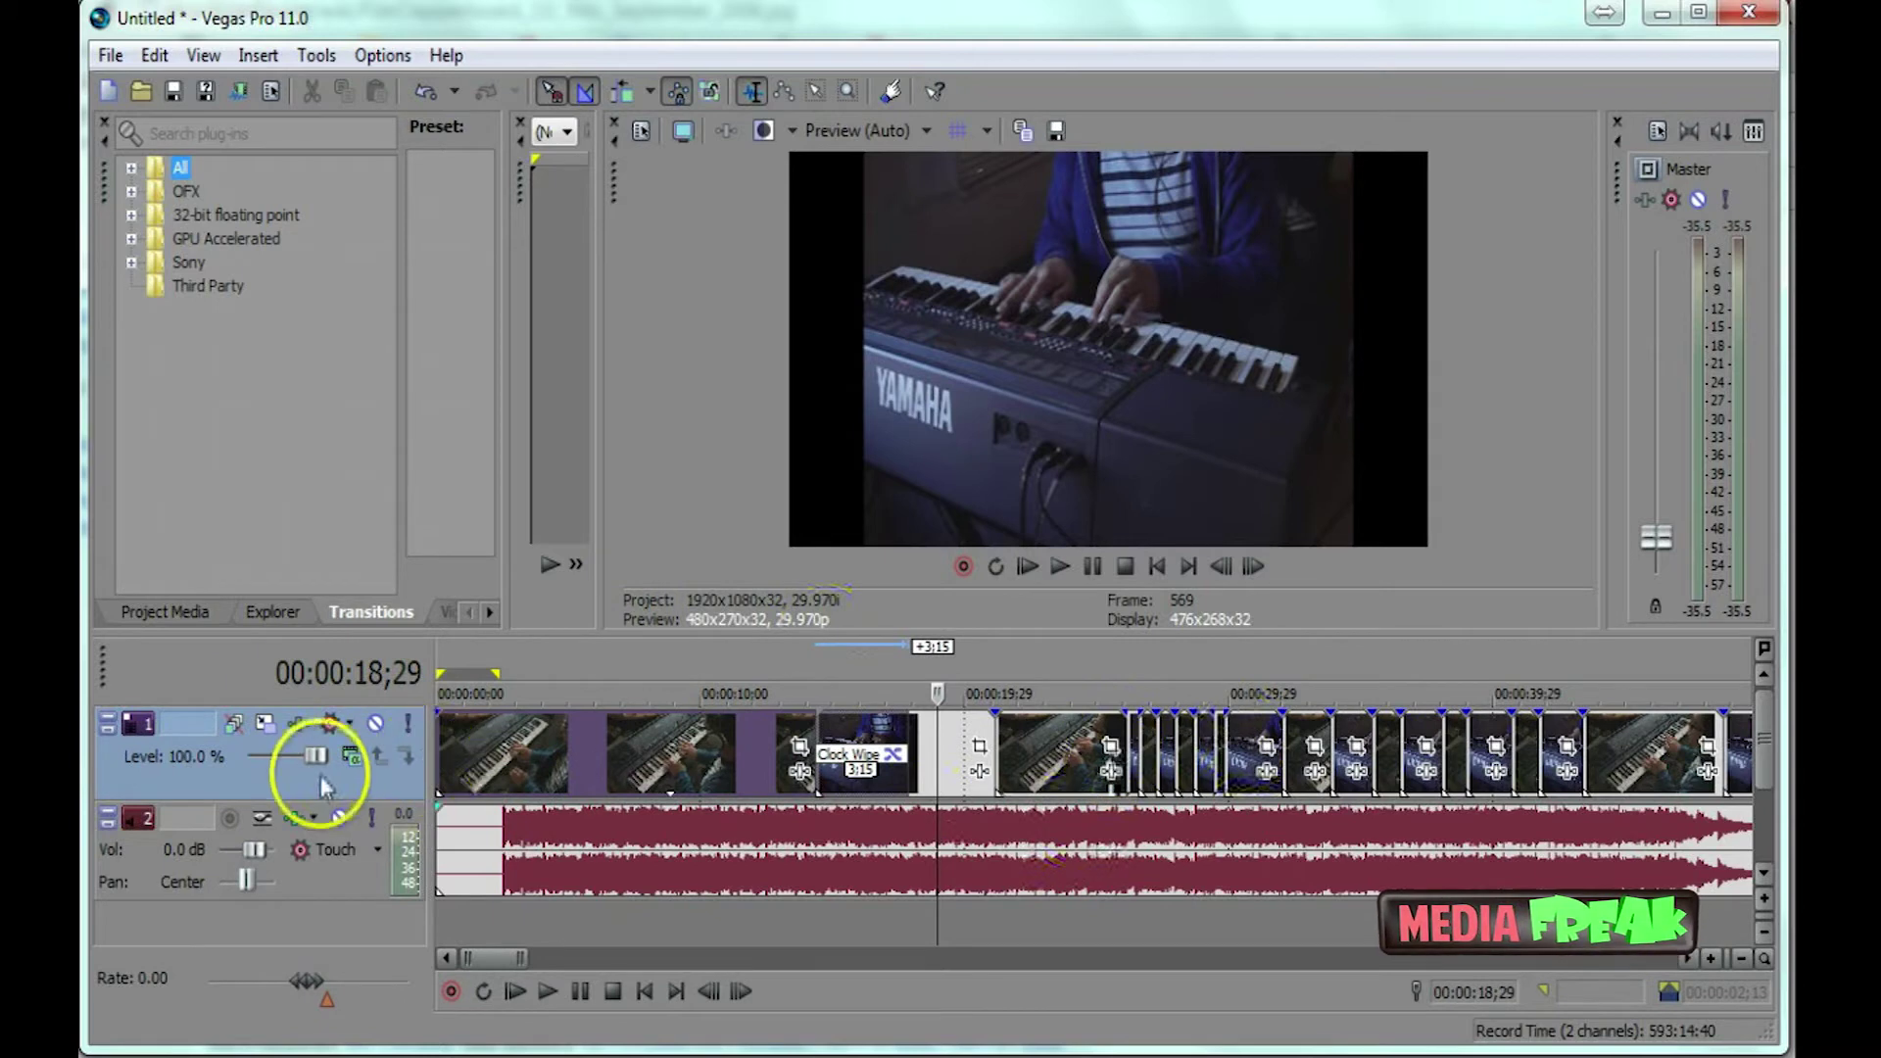
Add the Sony Color Corrector and Sony Color Curves effects to video track 1.
{"action": "left_click", "coordinate": [300, 726]}
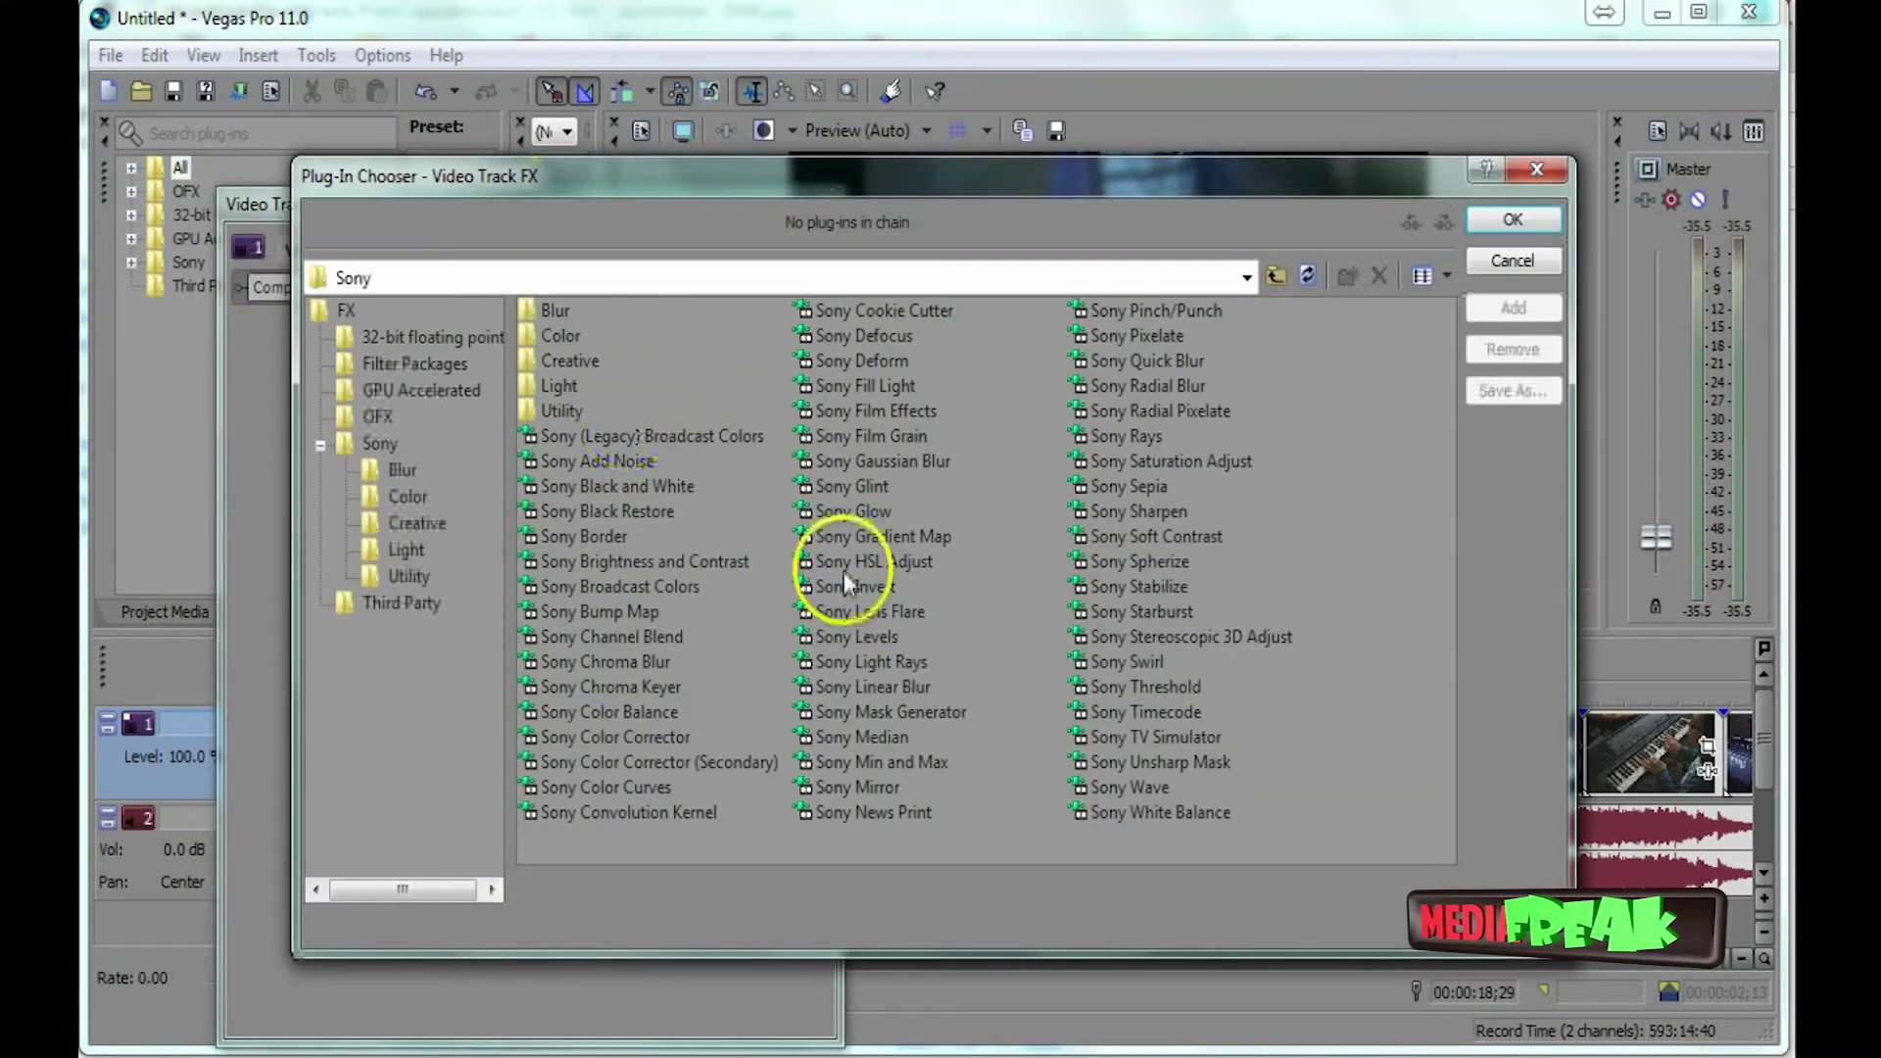
{"action": "left_click", "coordinate": [659, 743]}
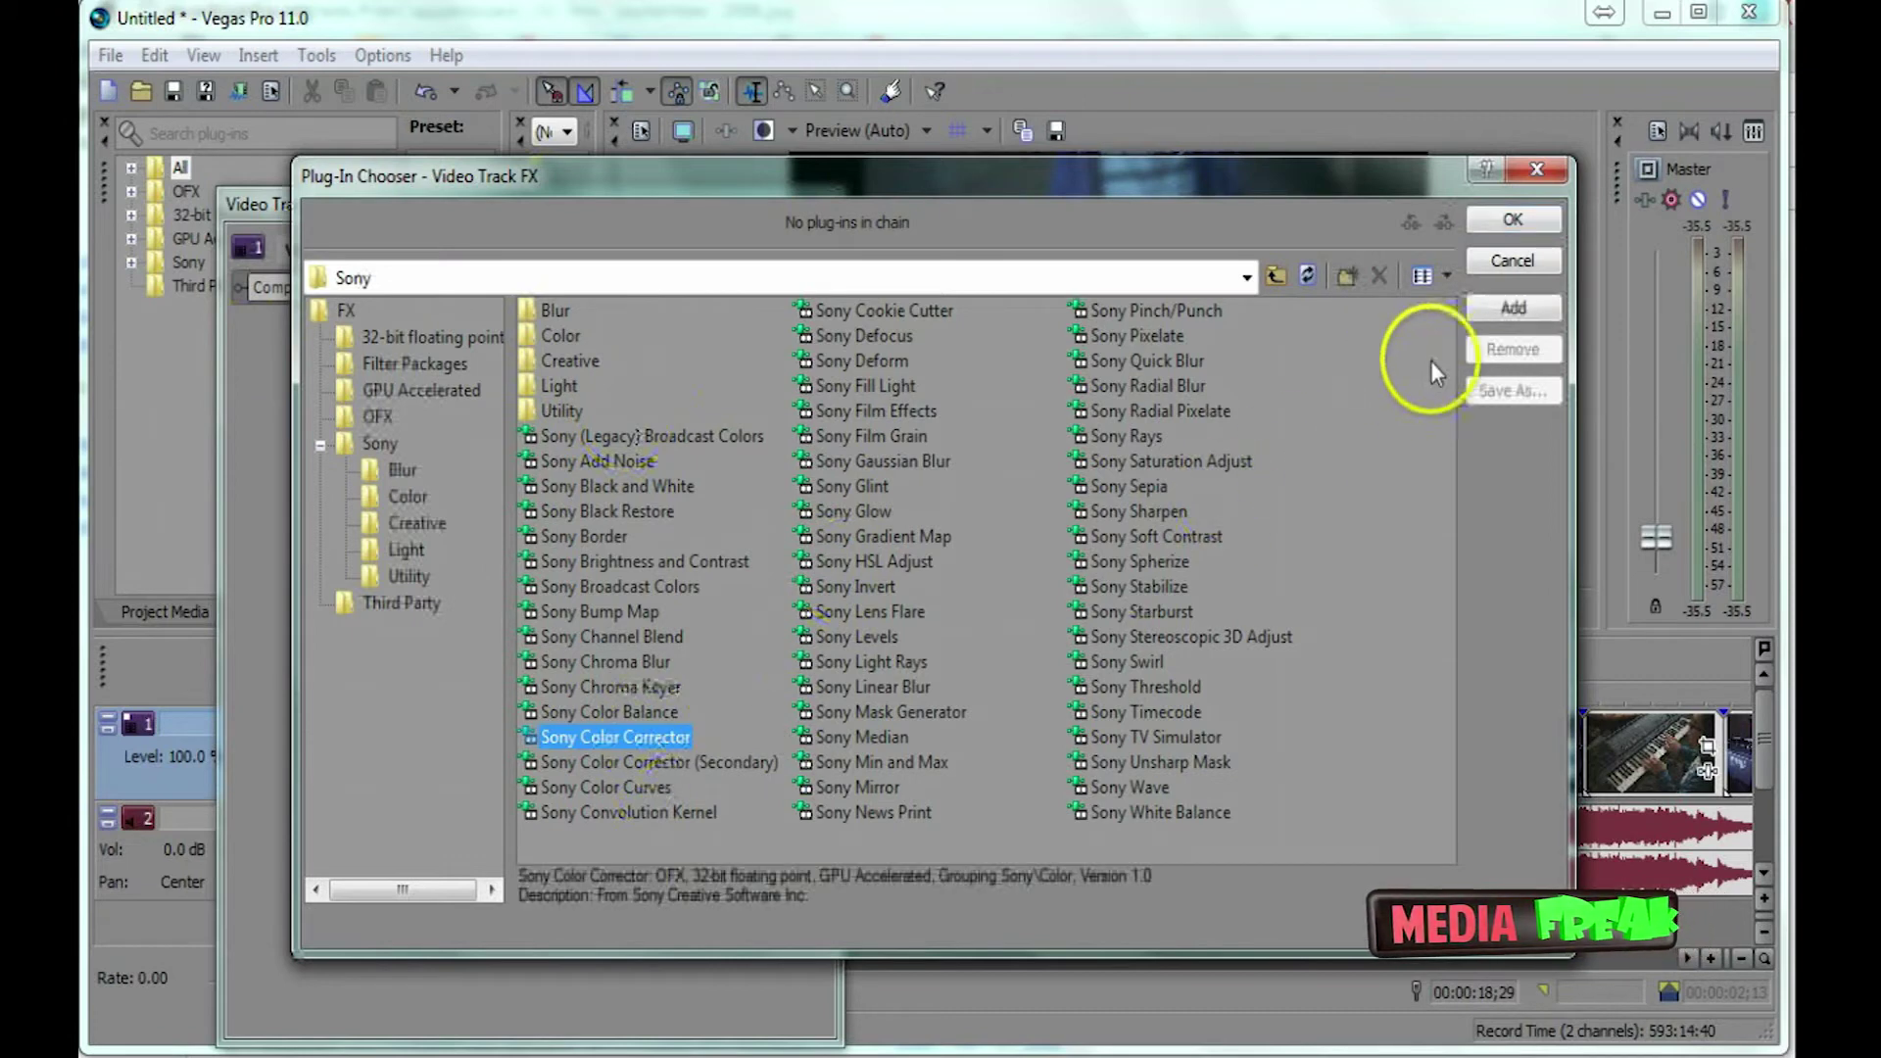
{"action": "left_click", "coordinate": [1482, 319]}
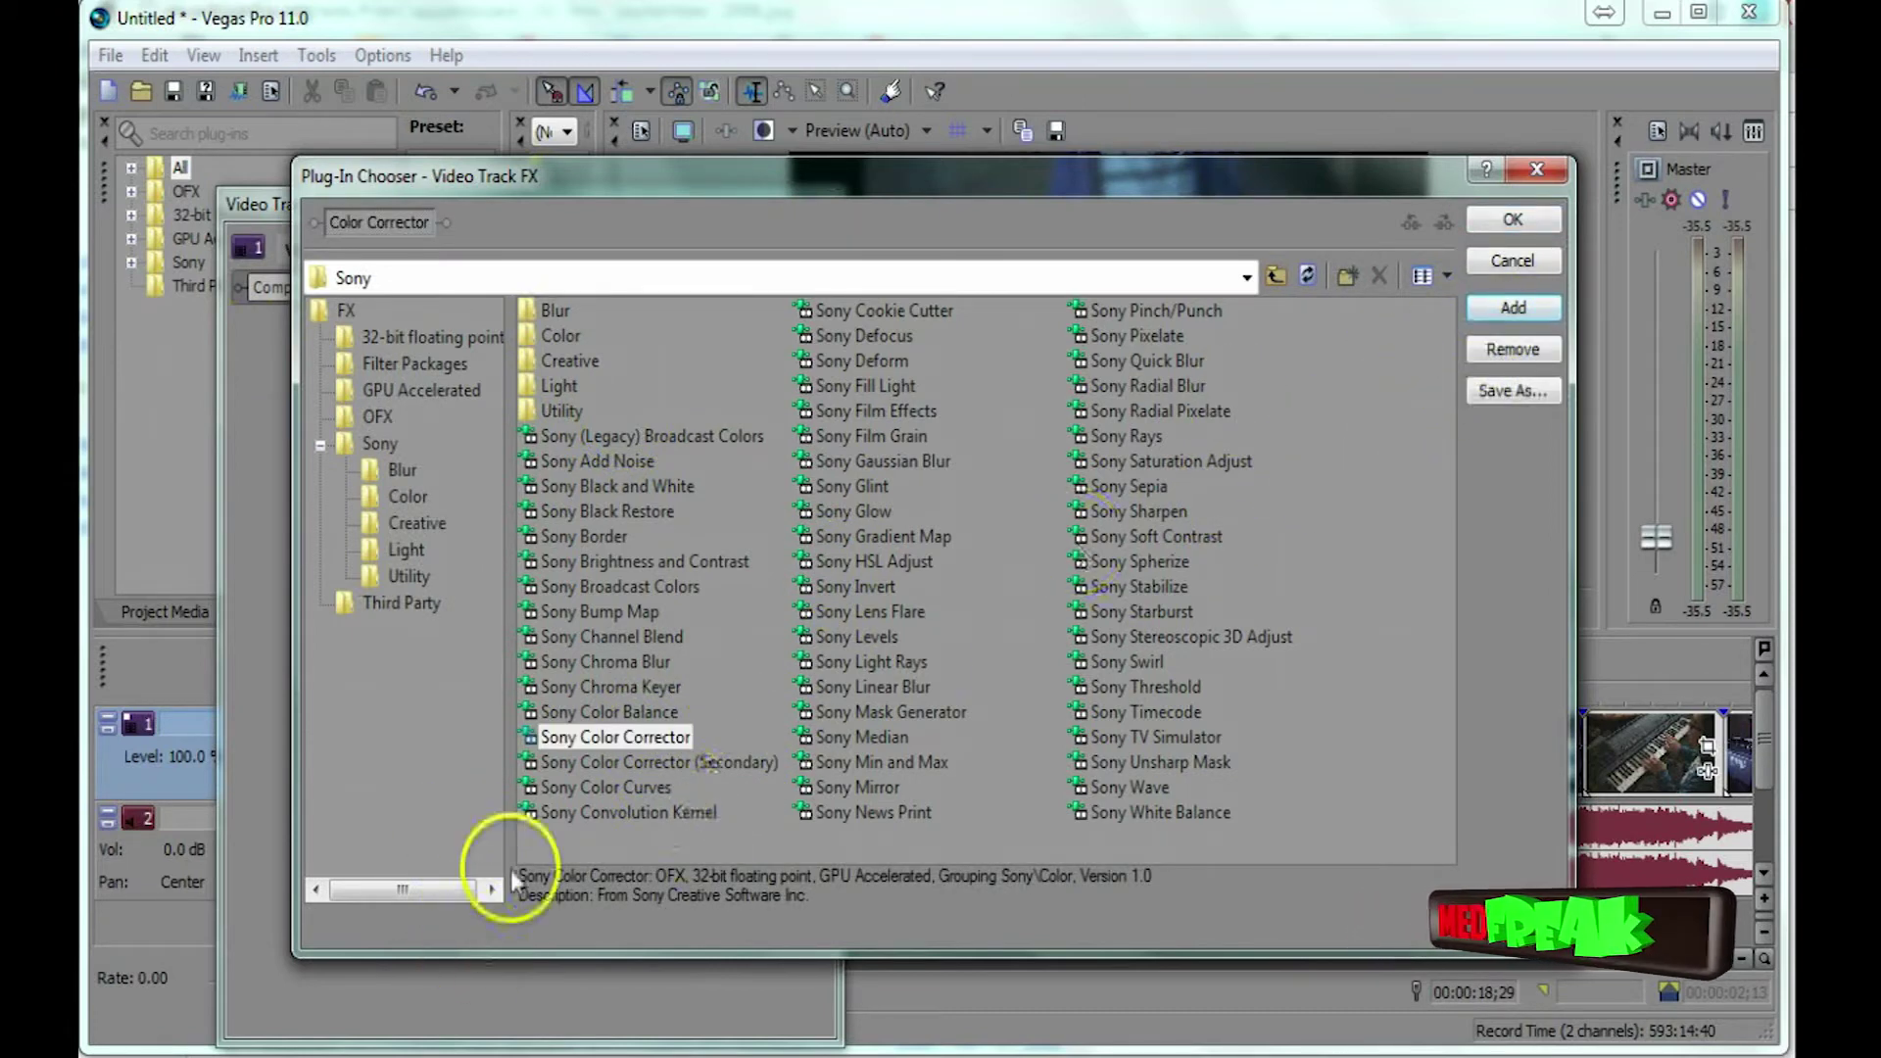
{"action": "left_click", "coordinate": [644, 790]}
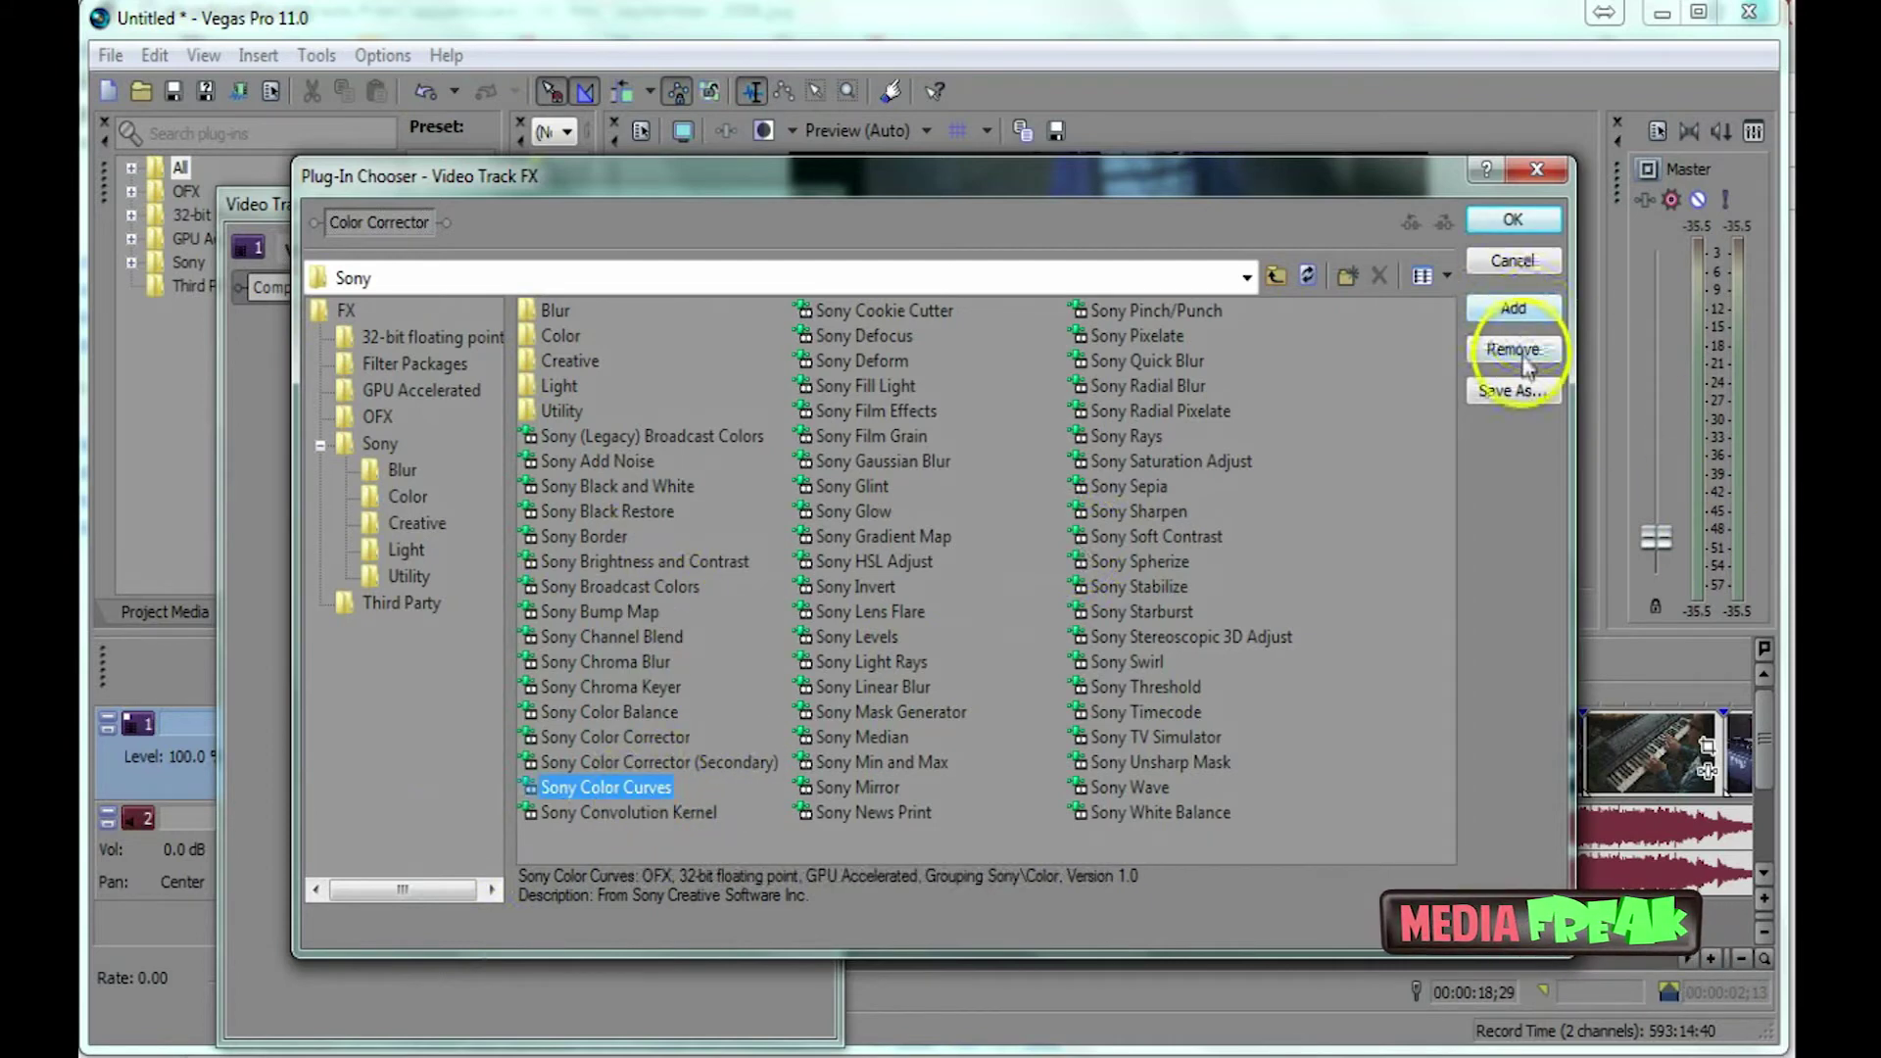
{"action": "left_click", "coordinate": [1515, 312]}
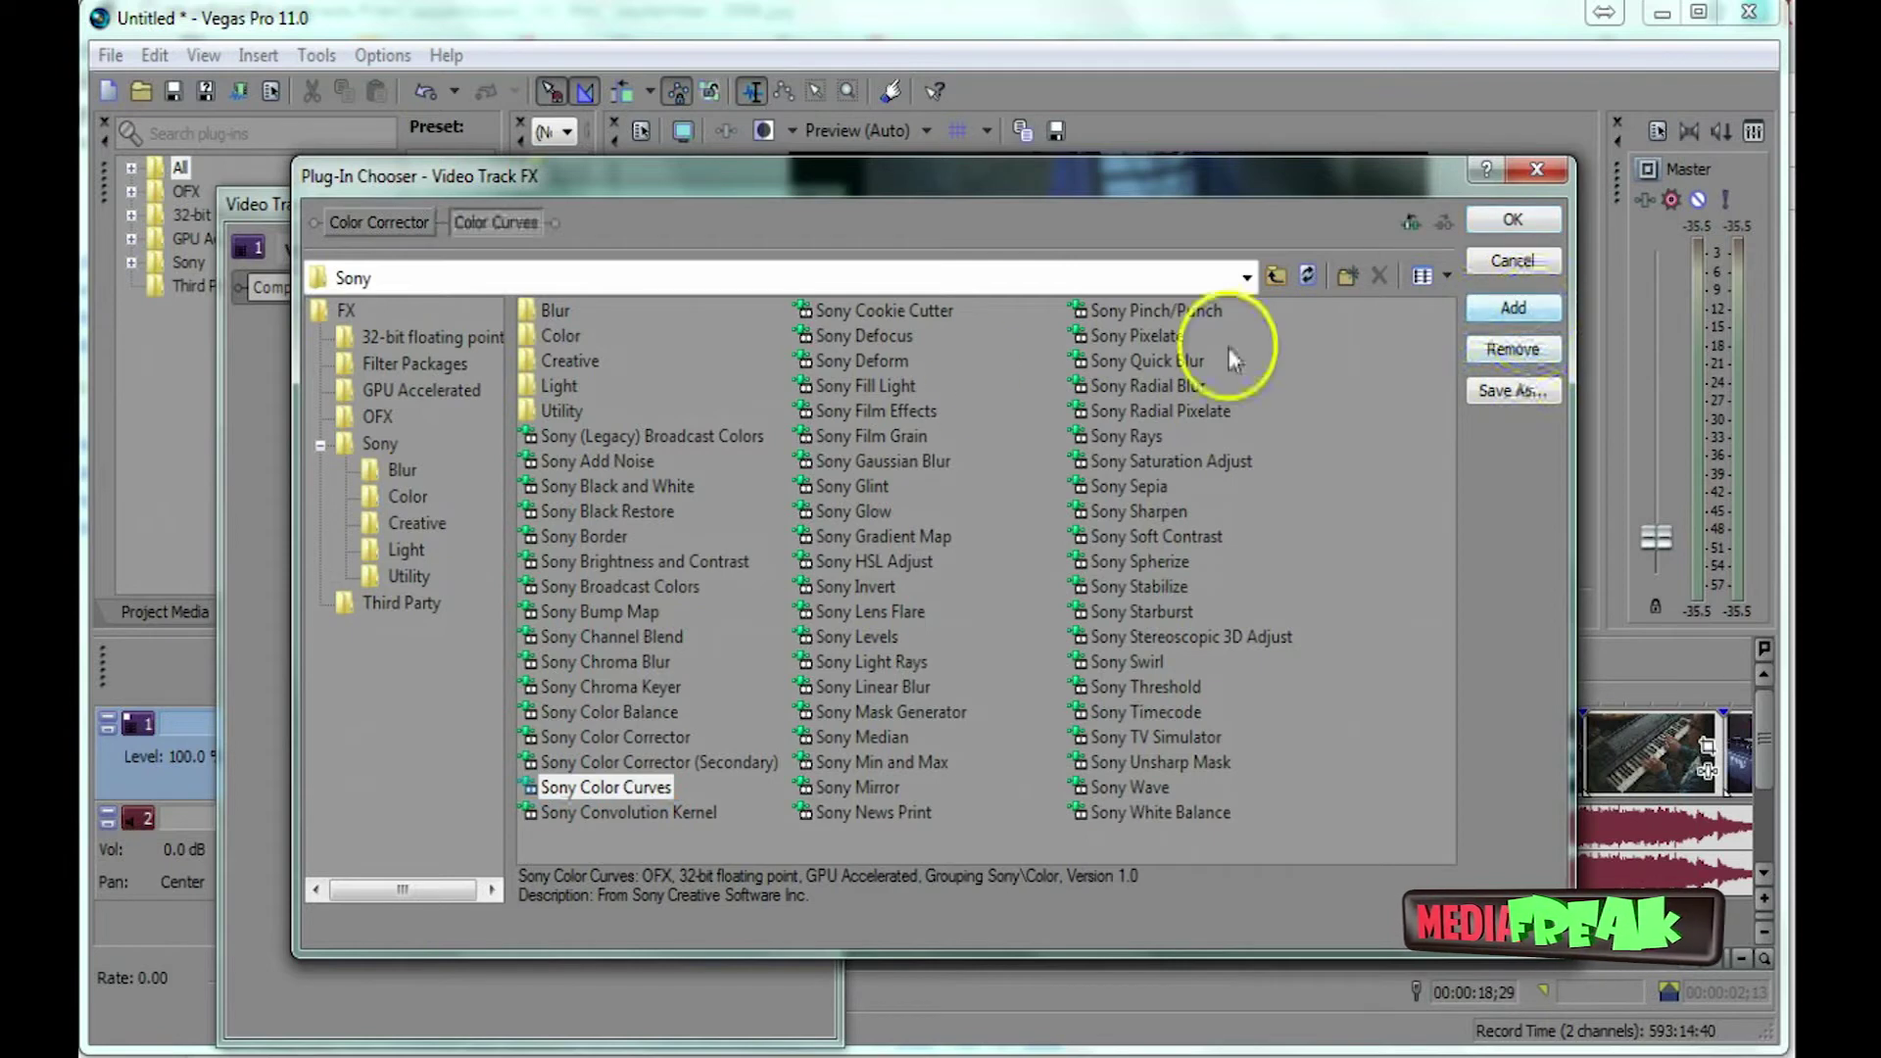
{"action": "left_click", "coordinate": [1519, 228]}
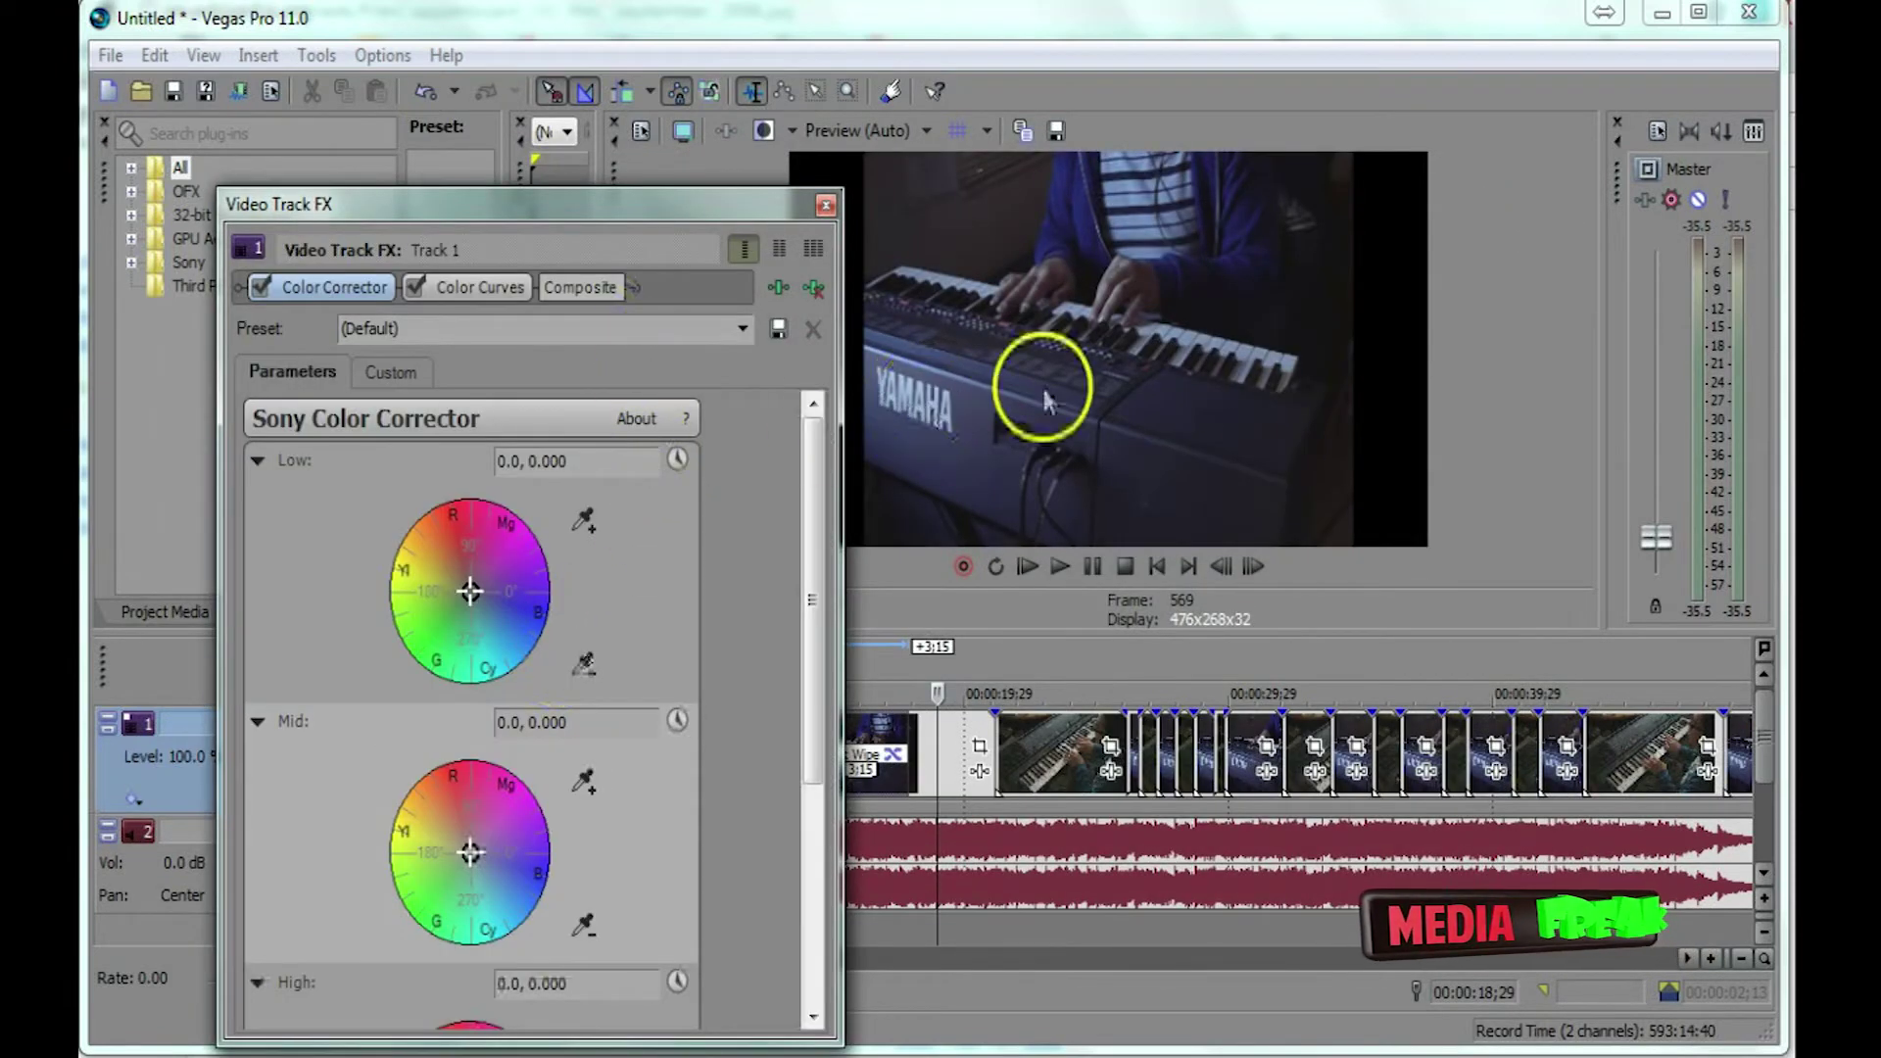
Preview the frame at about 24 seconds, shift the Color Corrector's Low wheel to 288.17, 0.2673 and its Mid wheel toward yellow.
{"action": "left_click", "coordinate": [1076, 691]}
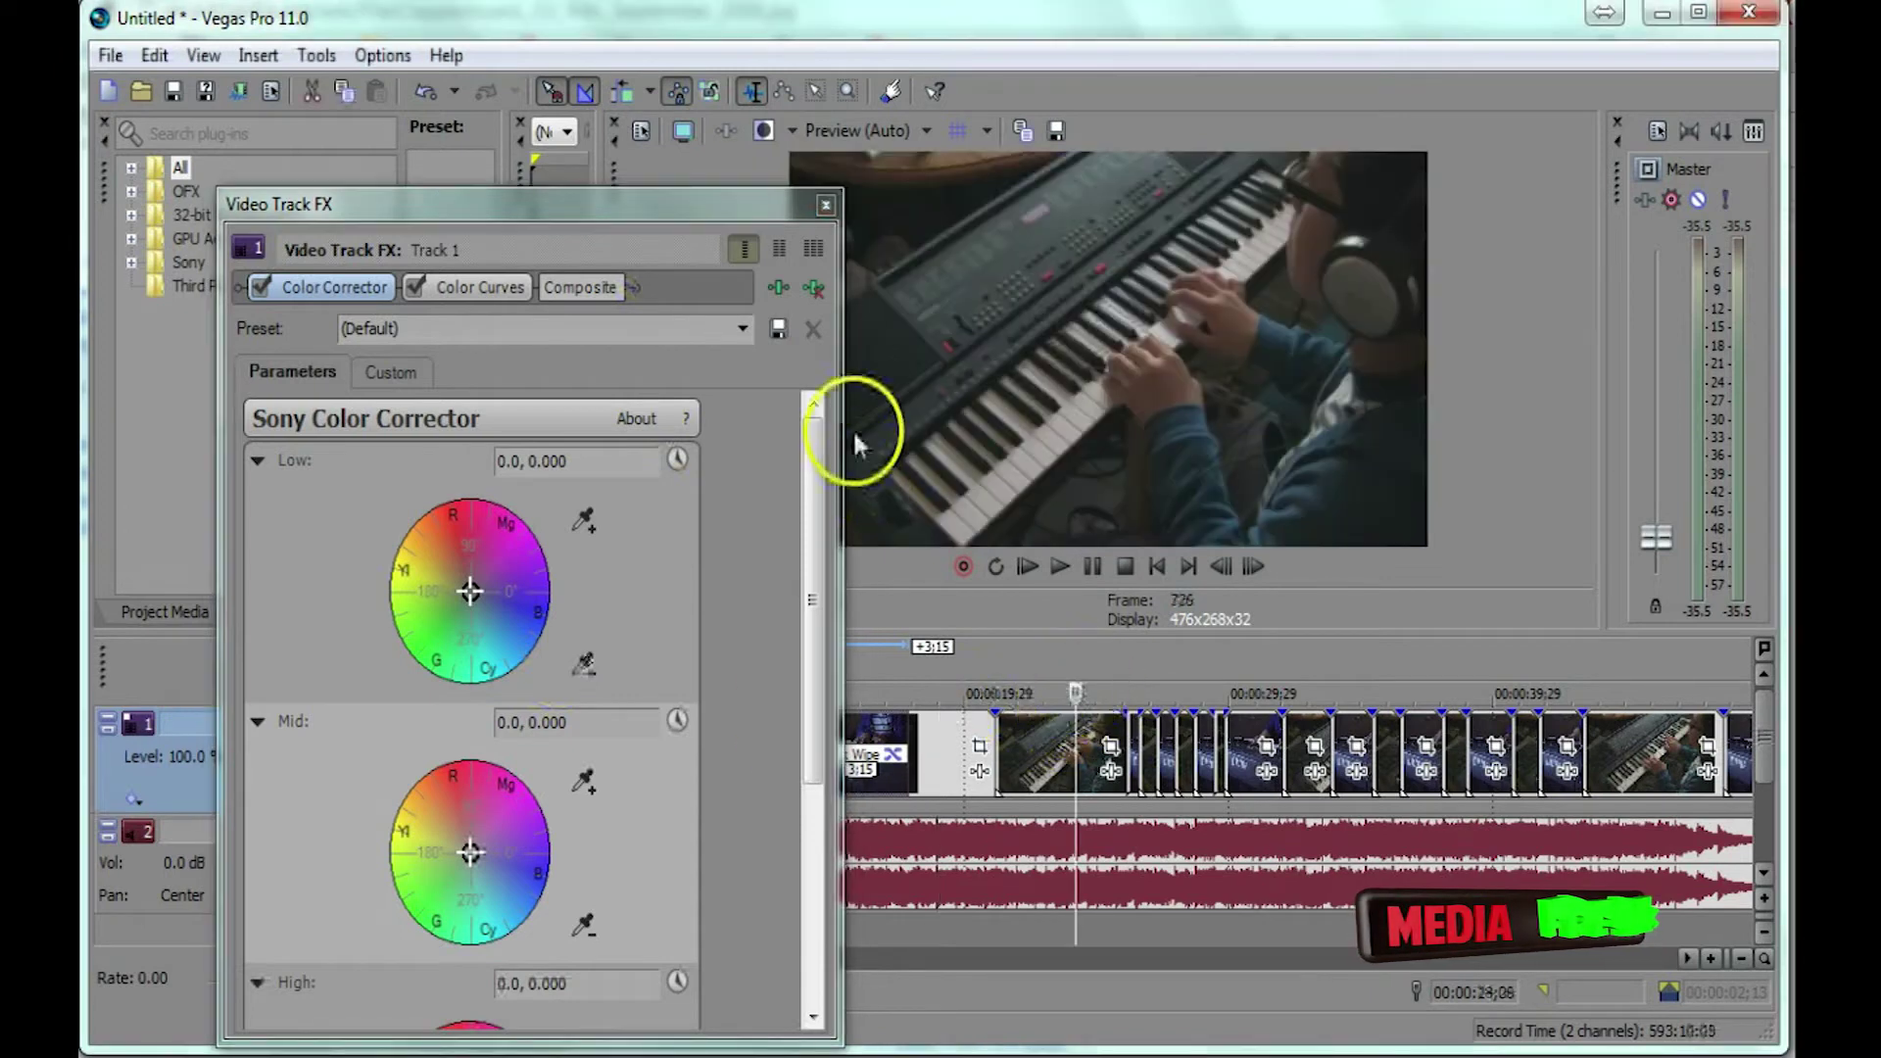
{"action": "left_click", "coordinate": [470, 592]}
{"action": "left_click_drag", "start_coordinate": [470, 592], "coordinate": [476, 630]}
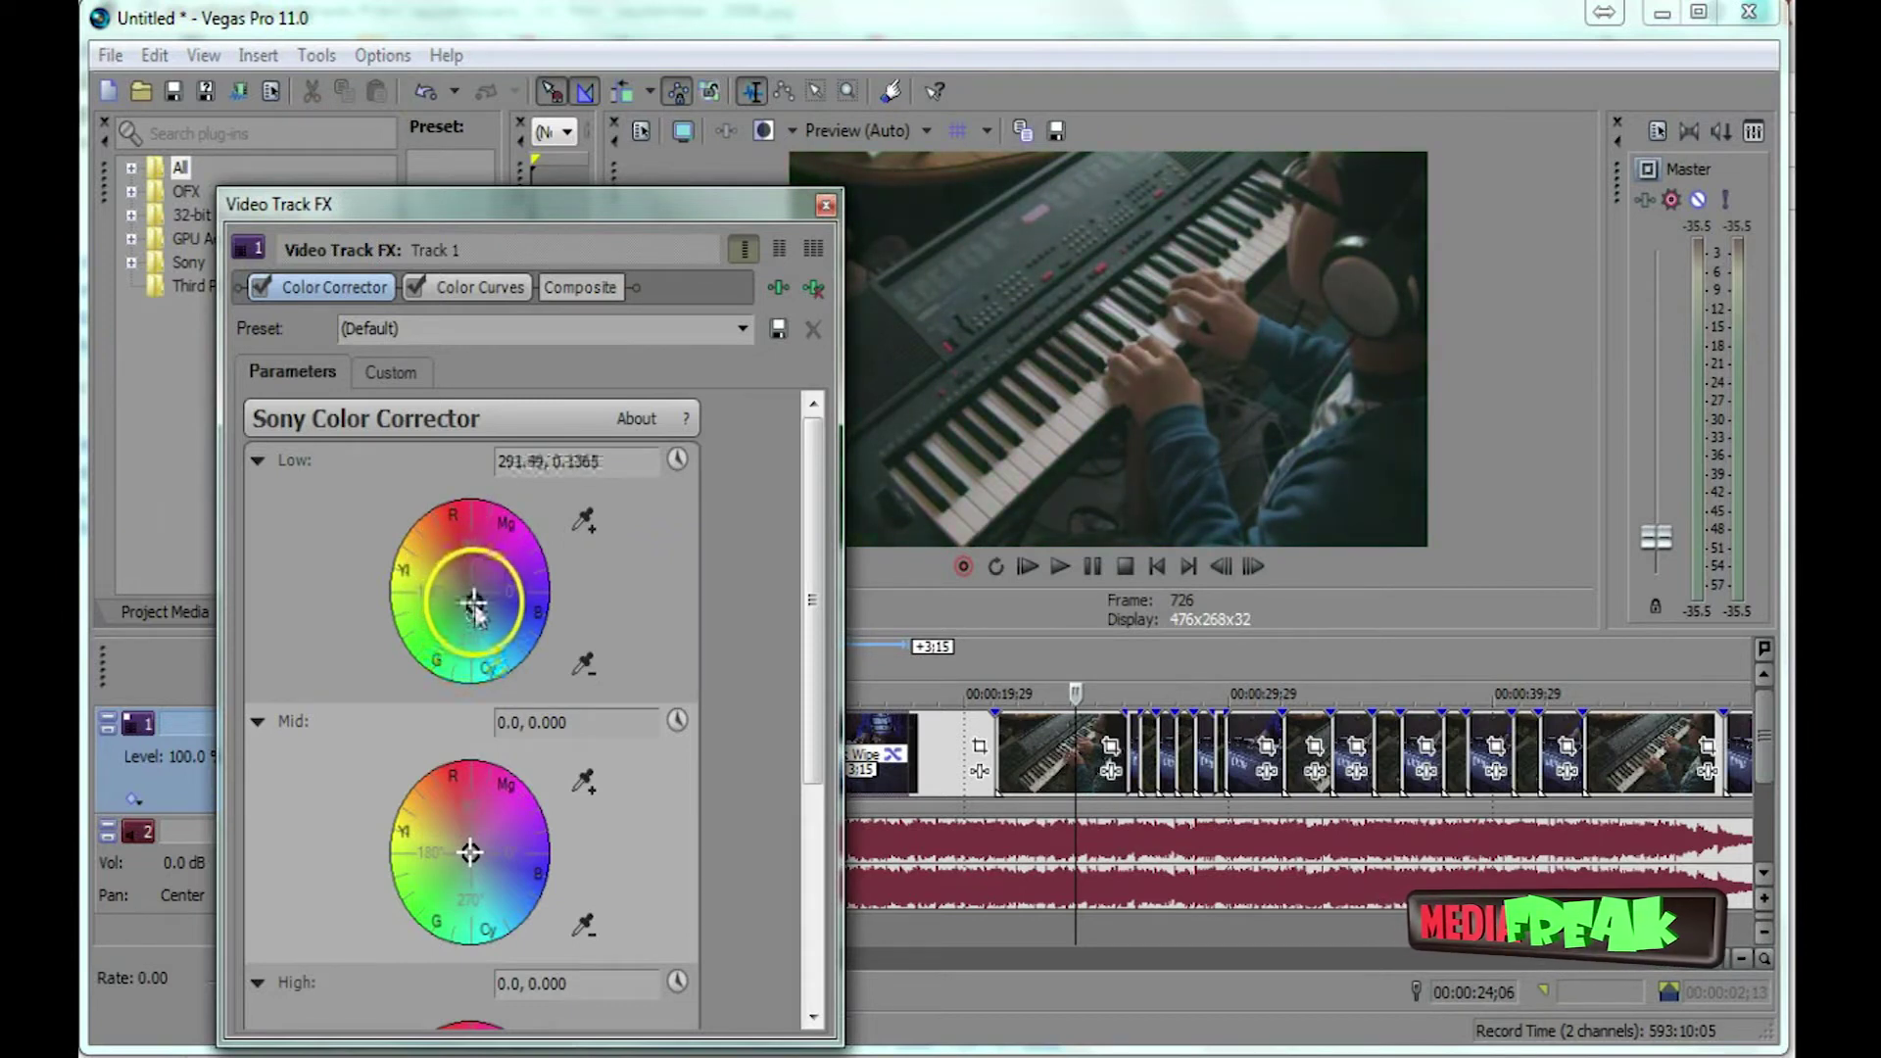
{"action": "scroll", "coordinate": [813, 558], "scroll_direction": "down", "scroll_amount": 4}
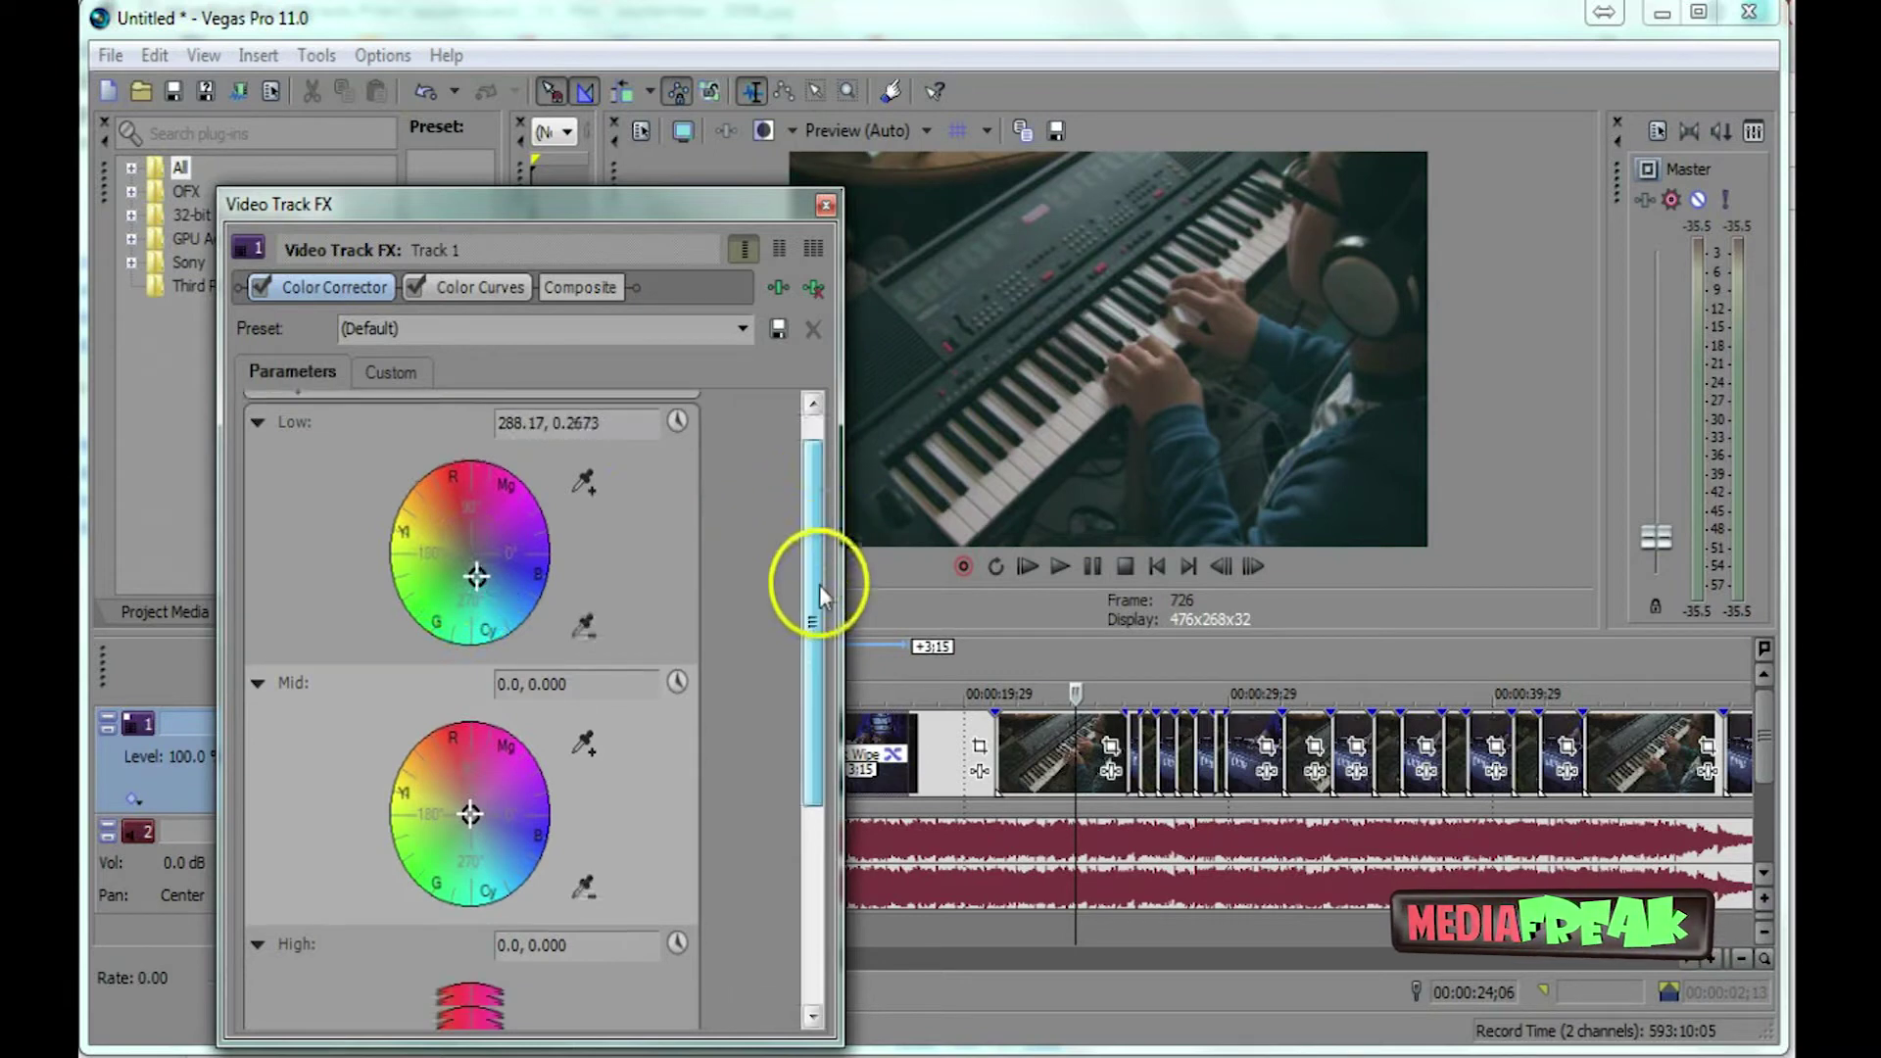
{"action": "left_click_drag", "start_coordinate": [470, 627], "coordinate": [454, 635]}
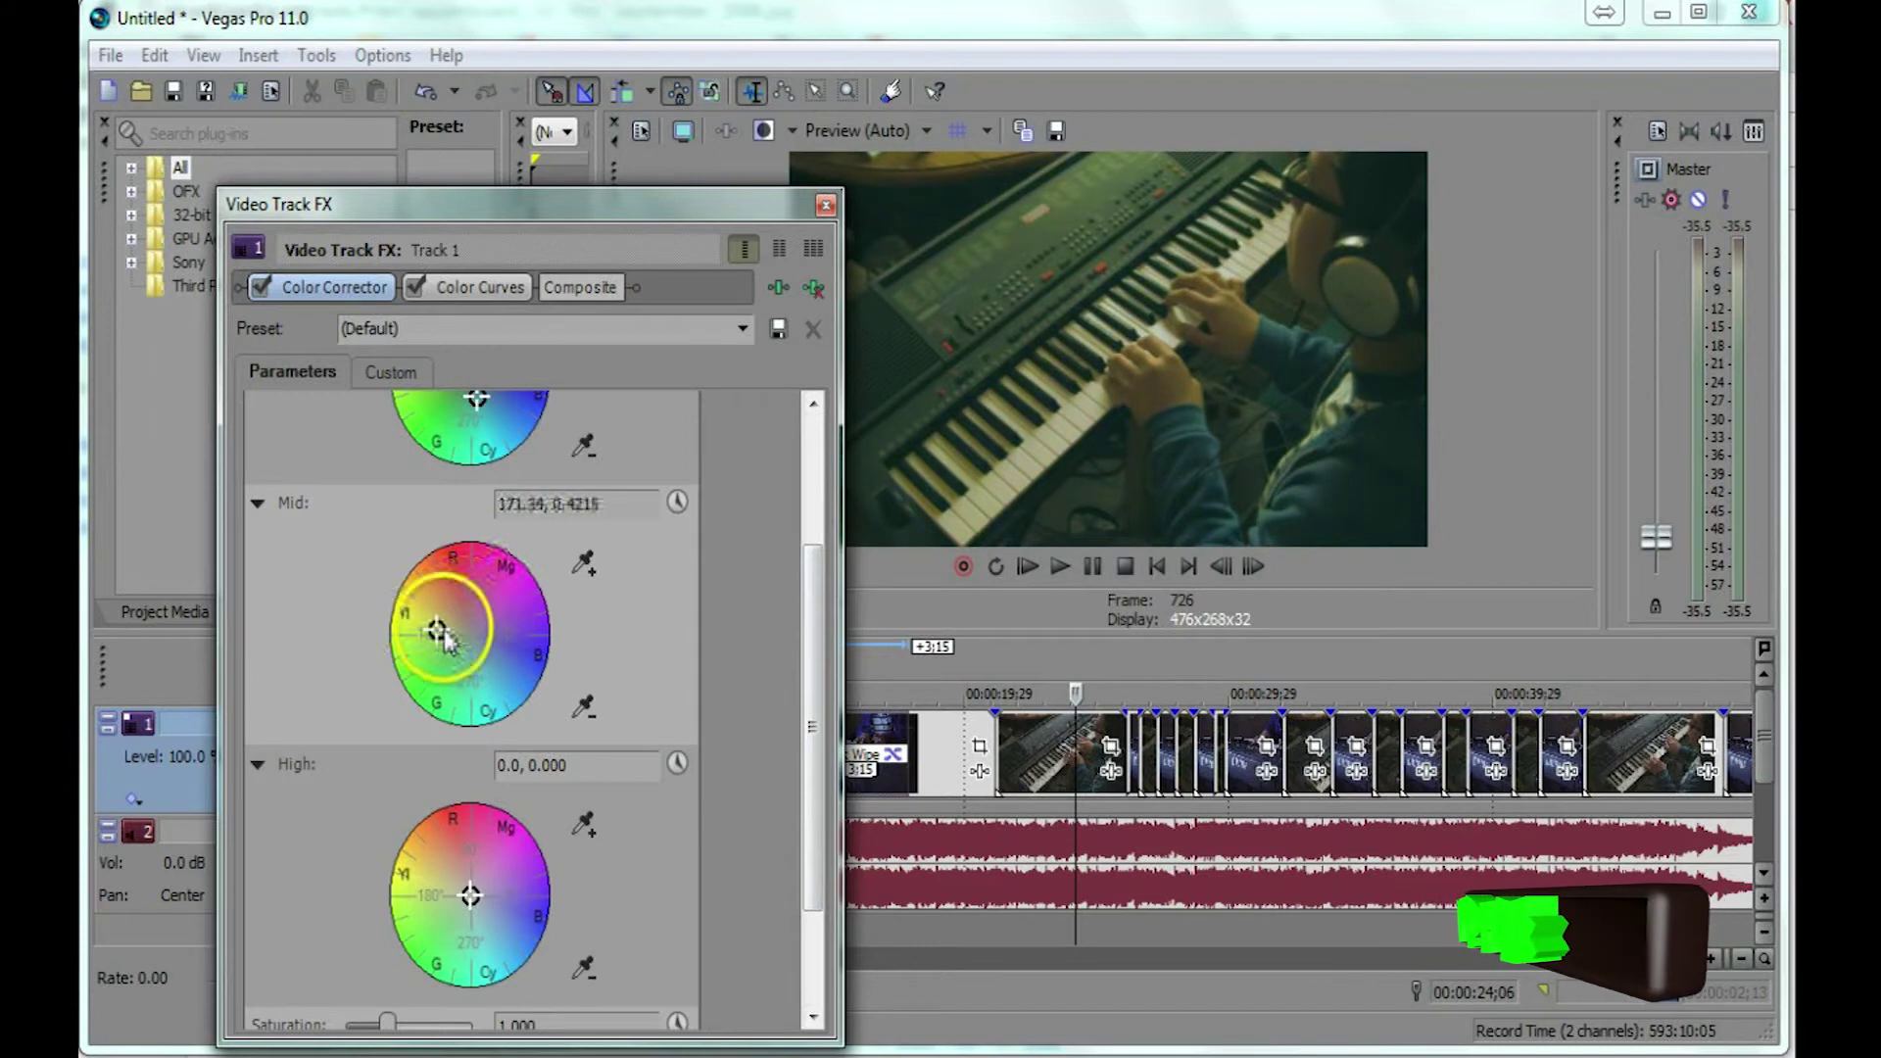
Shift the Color Corrector's High wheel to 160.75, 0.5296, and raise Gamma to 1.074 and Gain to 1.305.
{"action": "left_click_drag", "start_coordinate": [812, 610], "coordinate": [811, 774]}
{"action": "left_click", "coordinate": [470, 737]}
{"action": "left_click_drag", "start_coordinate": [461, 724], "coordinate": [428, 749]}
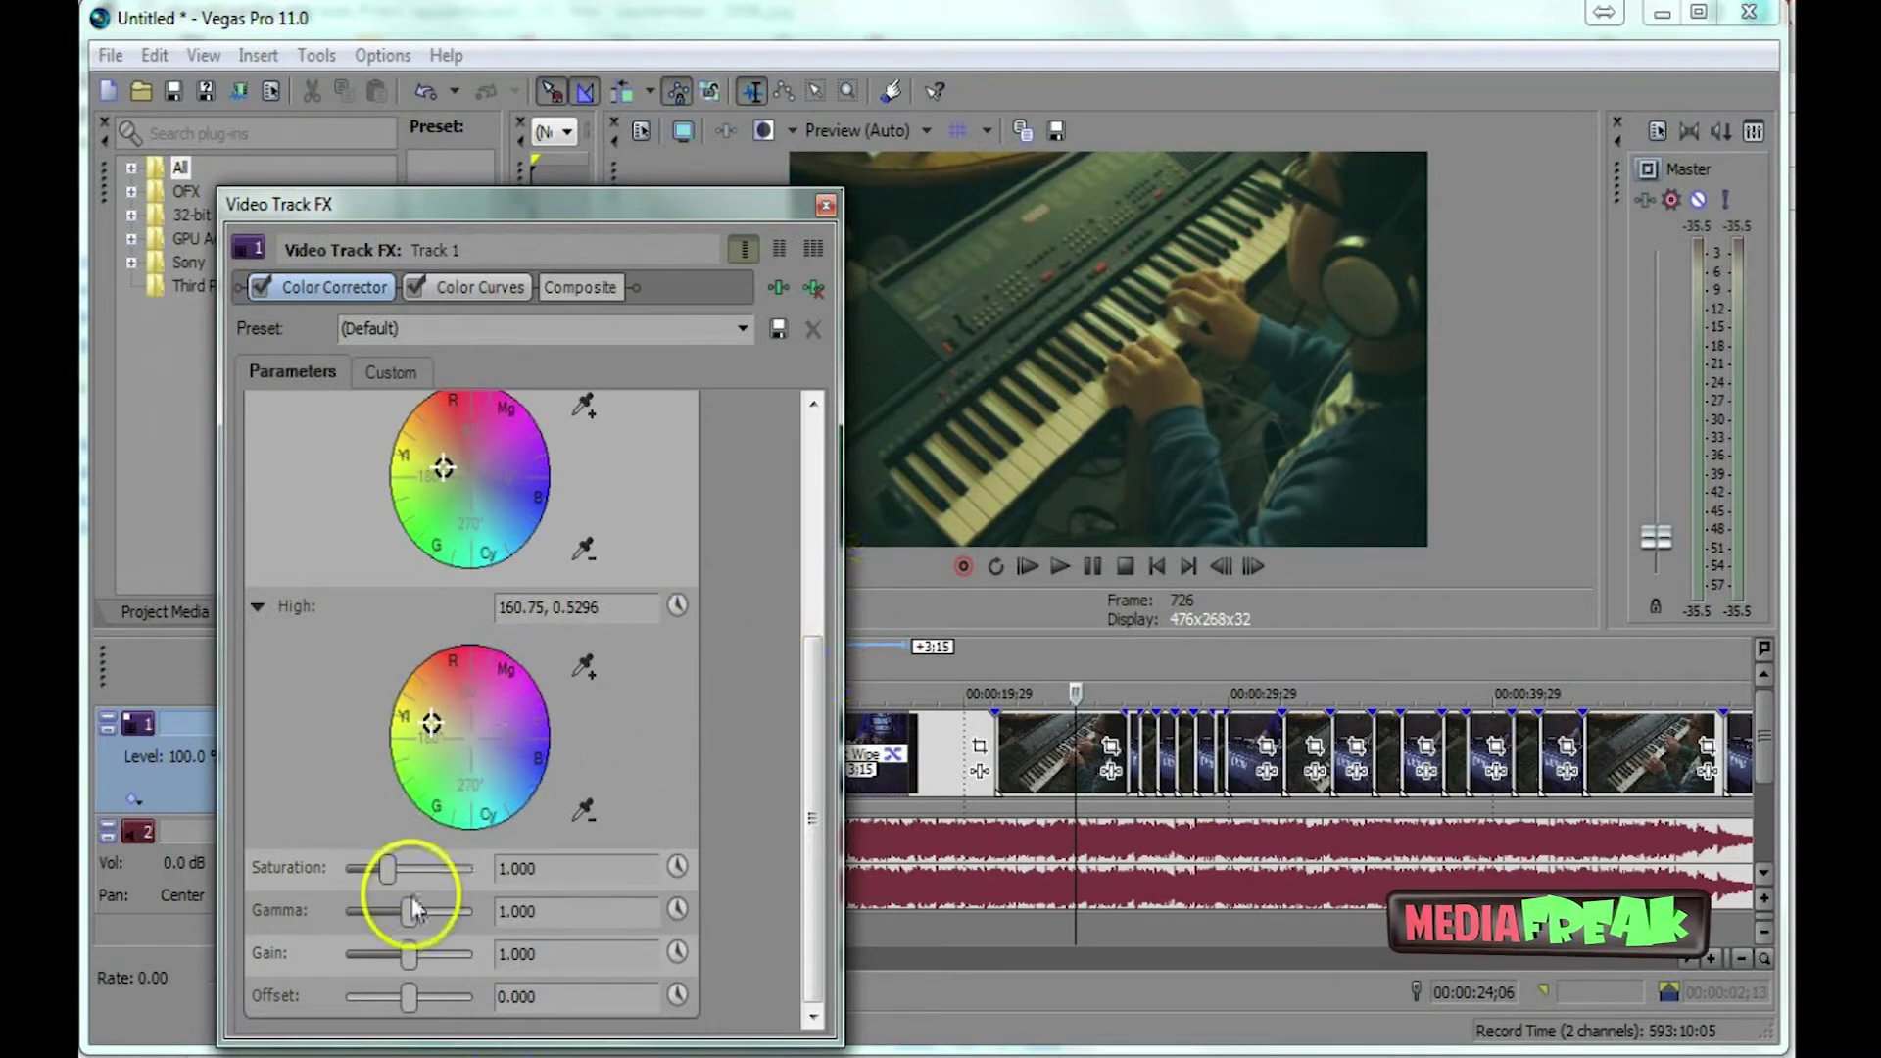
{"action": "left_click_drag", "start_coordinate": [412, 909], "coordinate": [429, 950]}
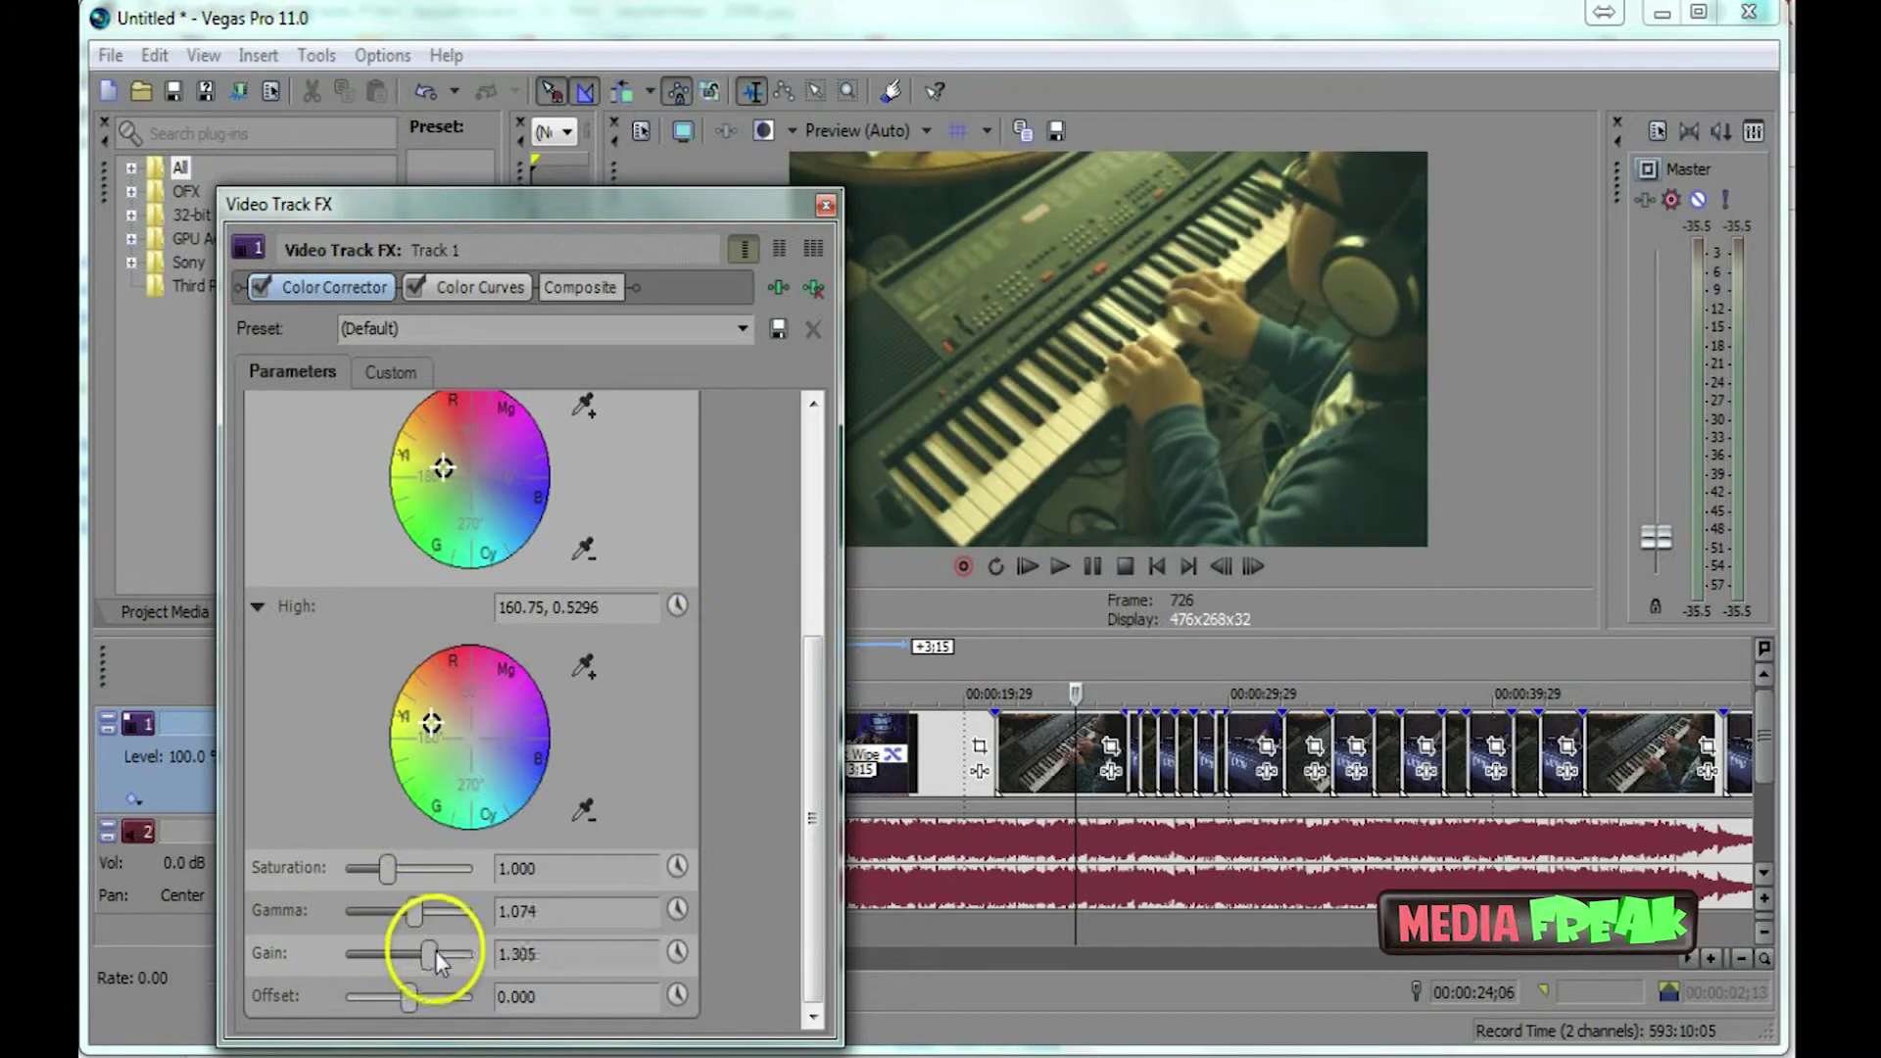
In Color Curves, bend the RGB curve slightly downward in its upper part and the Red channel's curve slightly upward.
{"action": "left_click", "coordinate": [472, 286]}
{"action": "left_click_drag", "start_coordinate": [755, 487], "coordinate": [708, 439]}
{"action": "mouse_move", "coordinate": [736, 578]}
{"action": "left_mouse_down"}
{"action": "mouse_move", "coordinate": [739, 558]}
{"action": "mouse_move", "coordinate": [768, 579]}
{"action": "mouse_move", "coordinate": [742, 571]}
{"action": "left_mouse_up"}
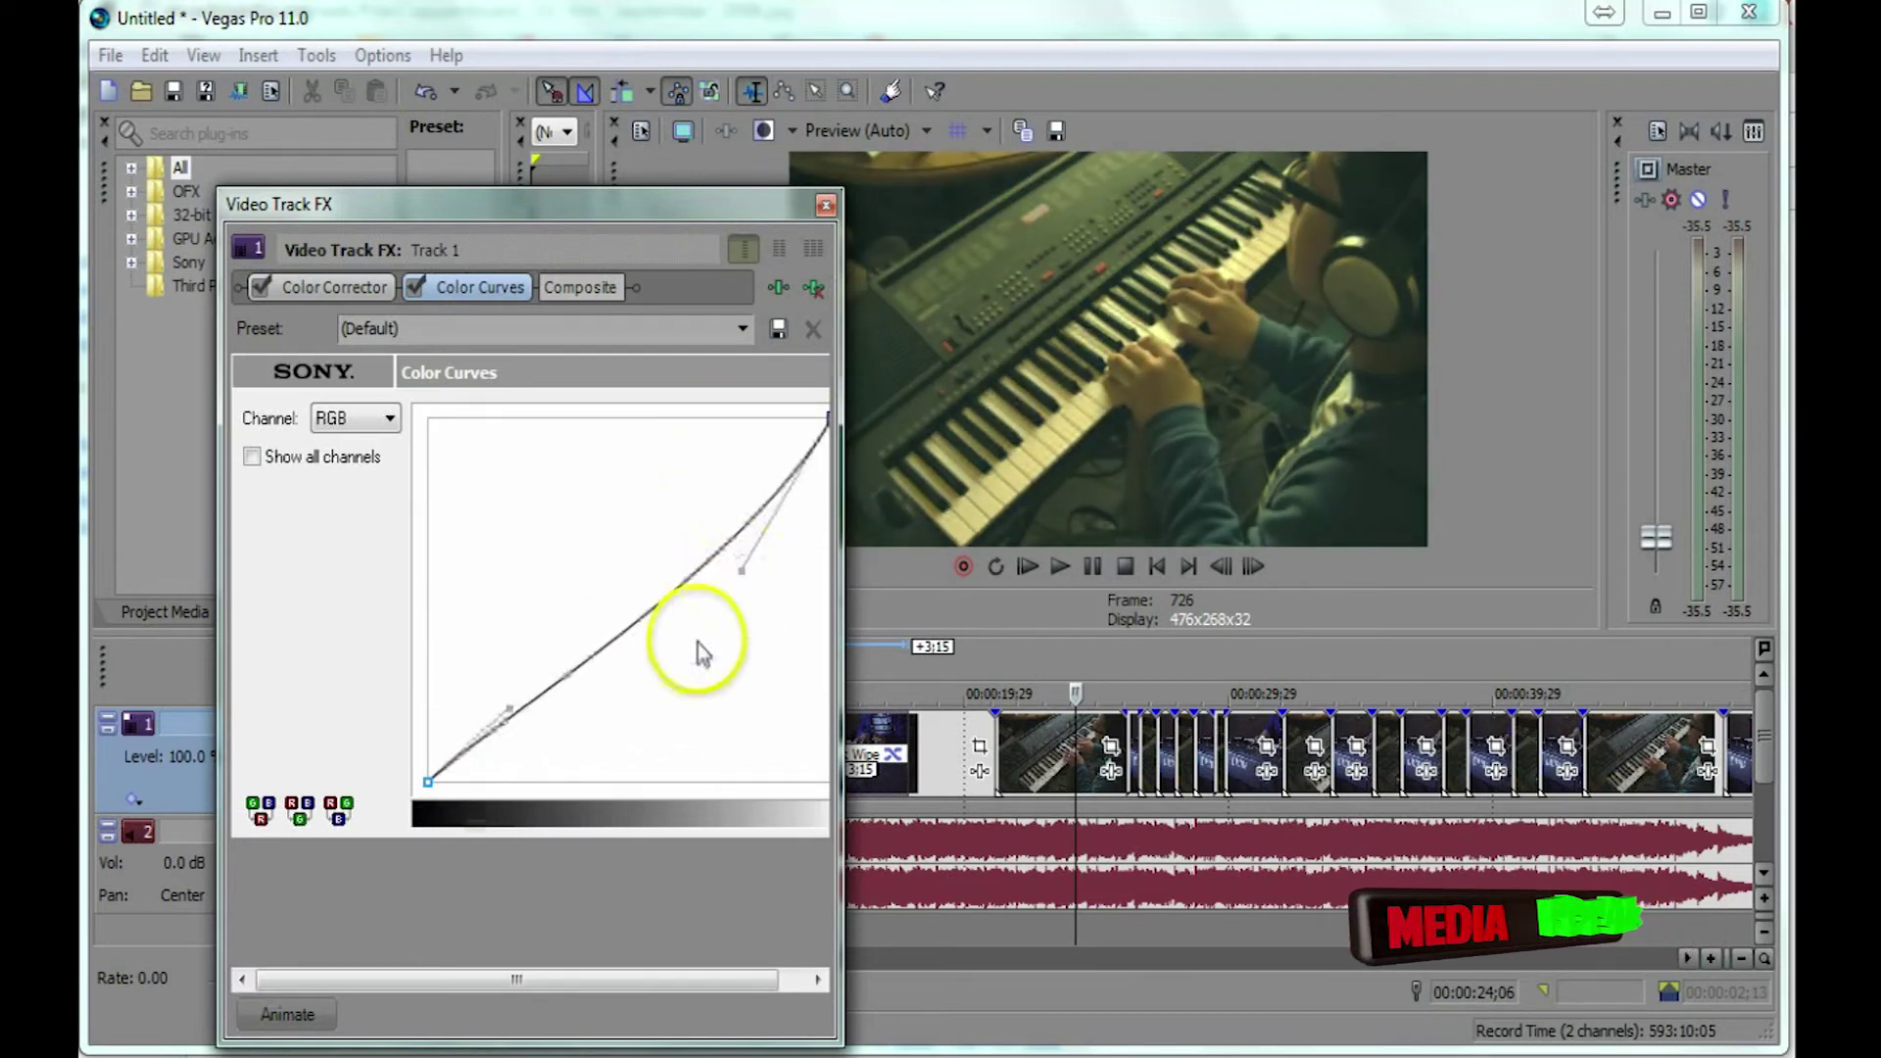
{"action": "mouse_move", "coordinate": [504, 693]}
{"action": "left_mouse_down"}
{"action": "mouse_move", "coordinate": [471, 637]}
{"action": "mouse_move", "coordinate": [514, 703]}
{"action": "left_mouse_up"}
{"action": "left_click", "coordinate": [373, 419]}
{"action": "left_click", "coordinate": [350, 452]}
{"action": "left_click_drag", "start_coordinate": [751, 571], "coordinate": [707, 495]}
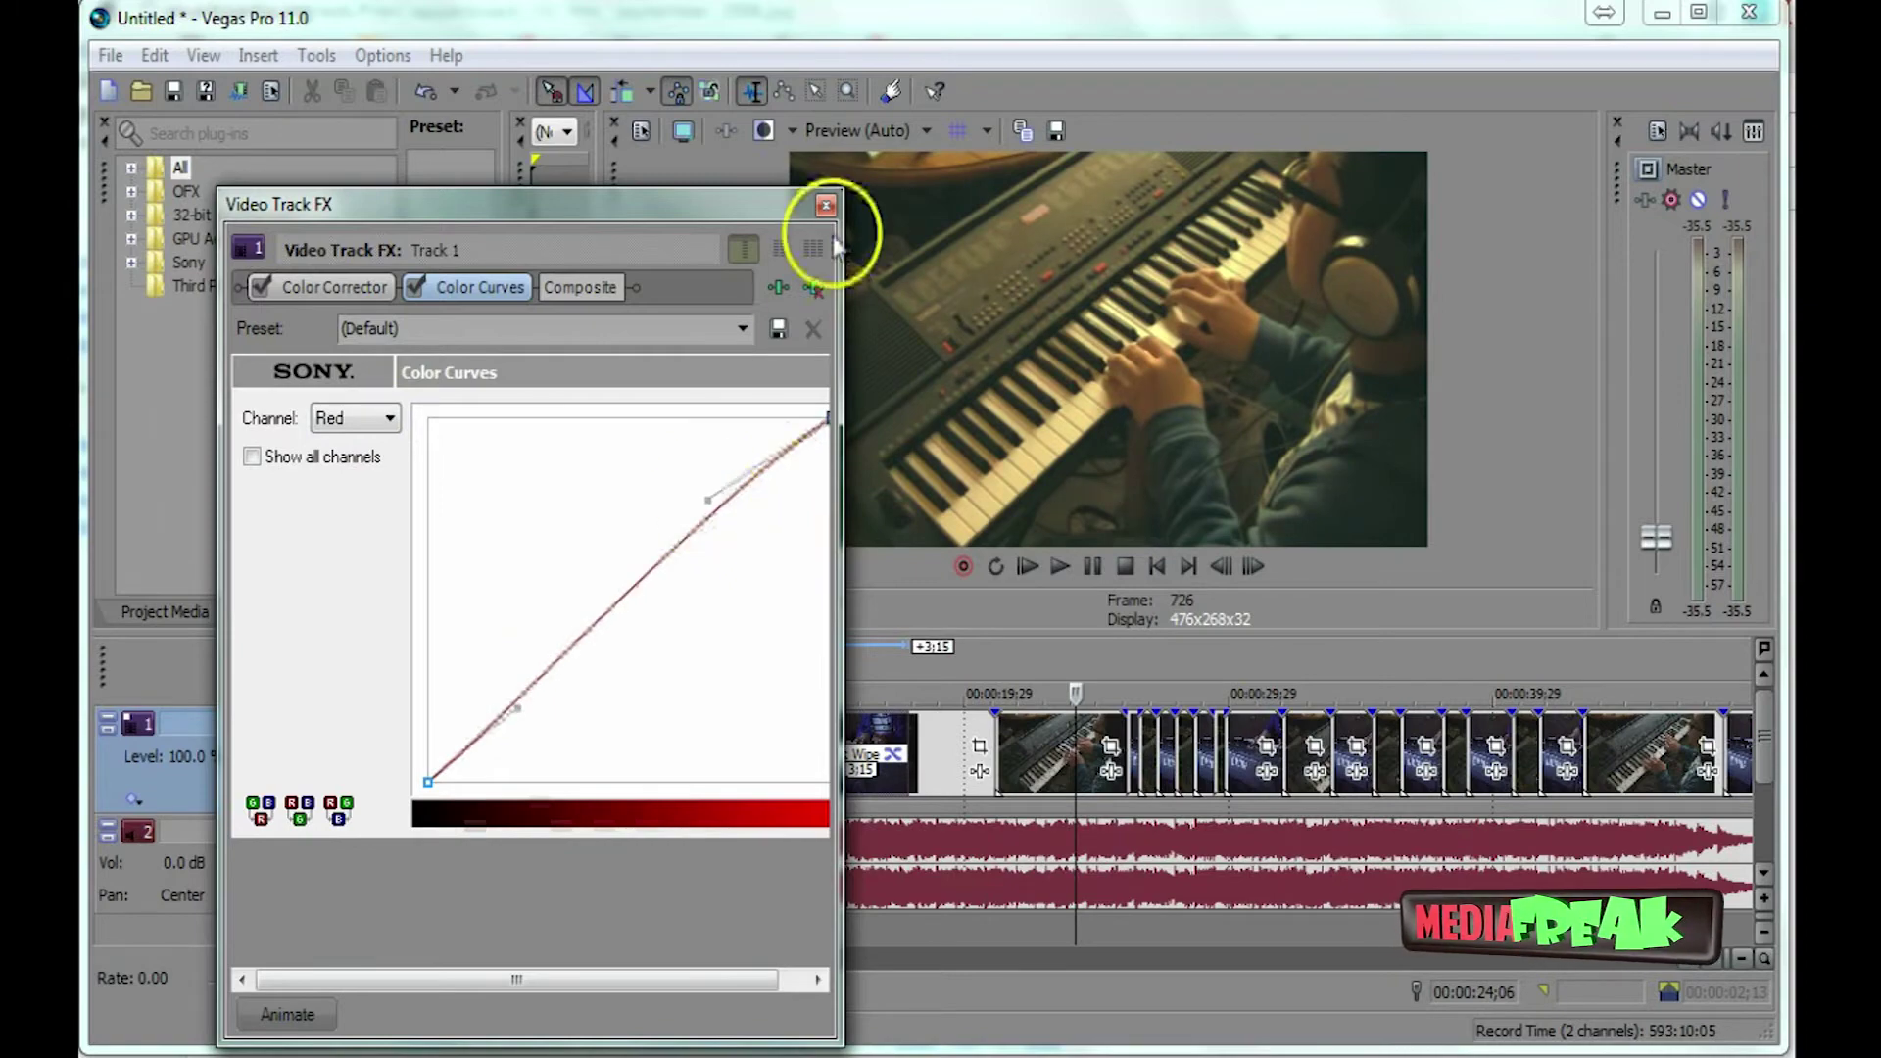
Add the Sony Cookie Cutter effect to track 1's effect chain after Color Curves.
{"action": "left_click", "coordinate": [779, 287]}
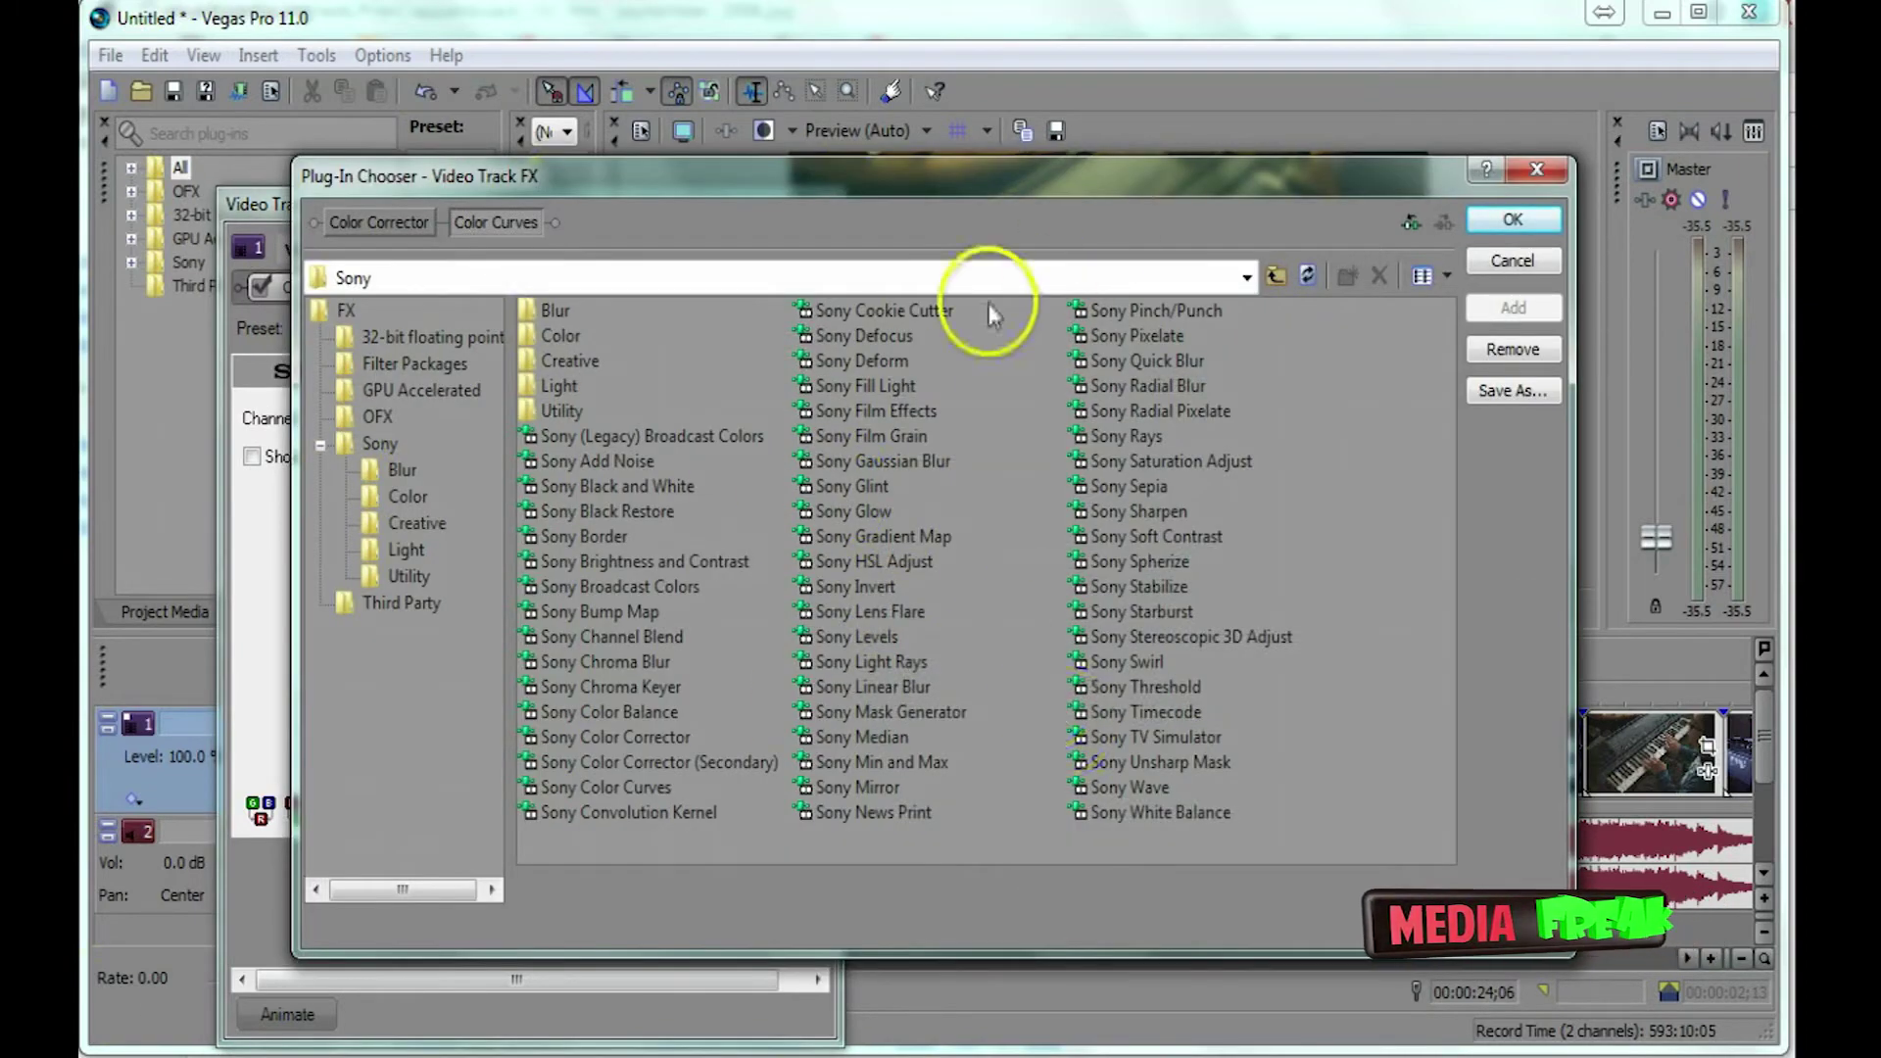
{"action": "left_click", "coordinate": [926, 309]}
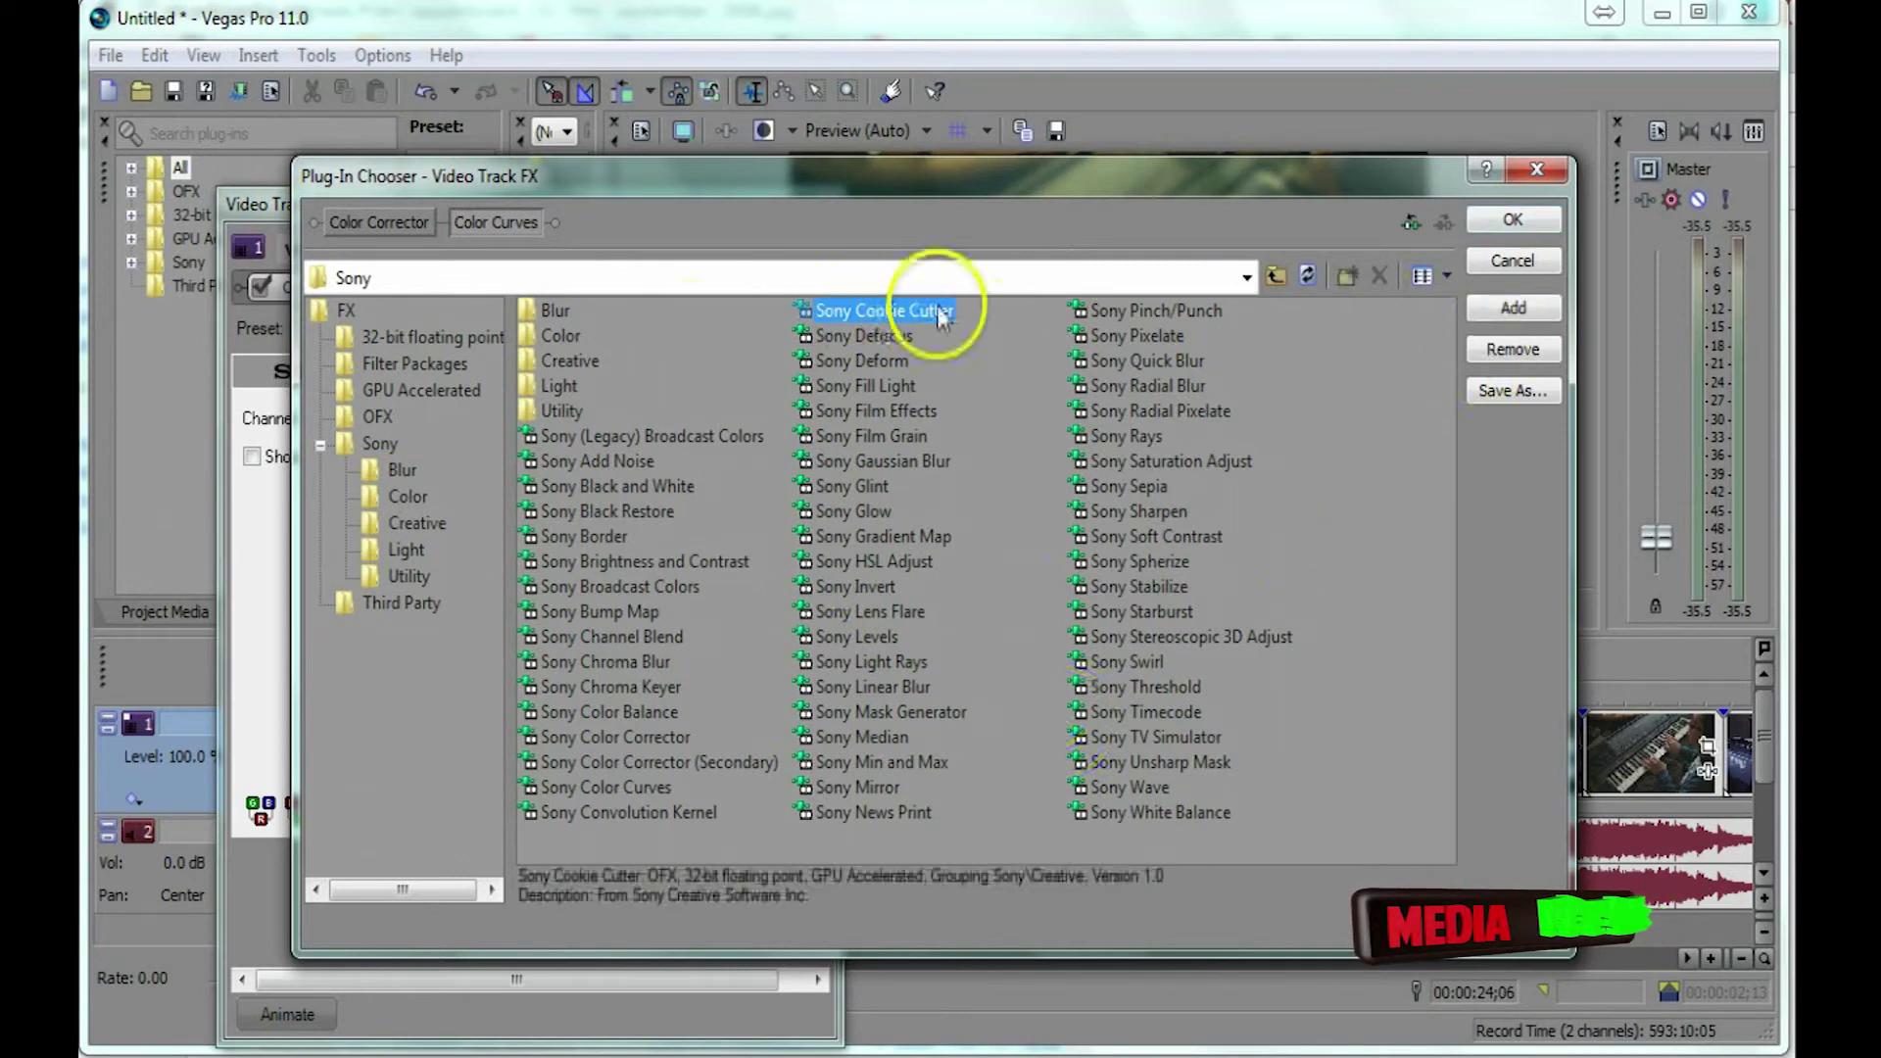
{"action": "left_click", "coordinate": [1514, 310]}
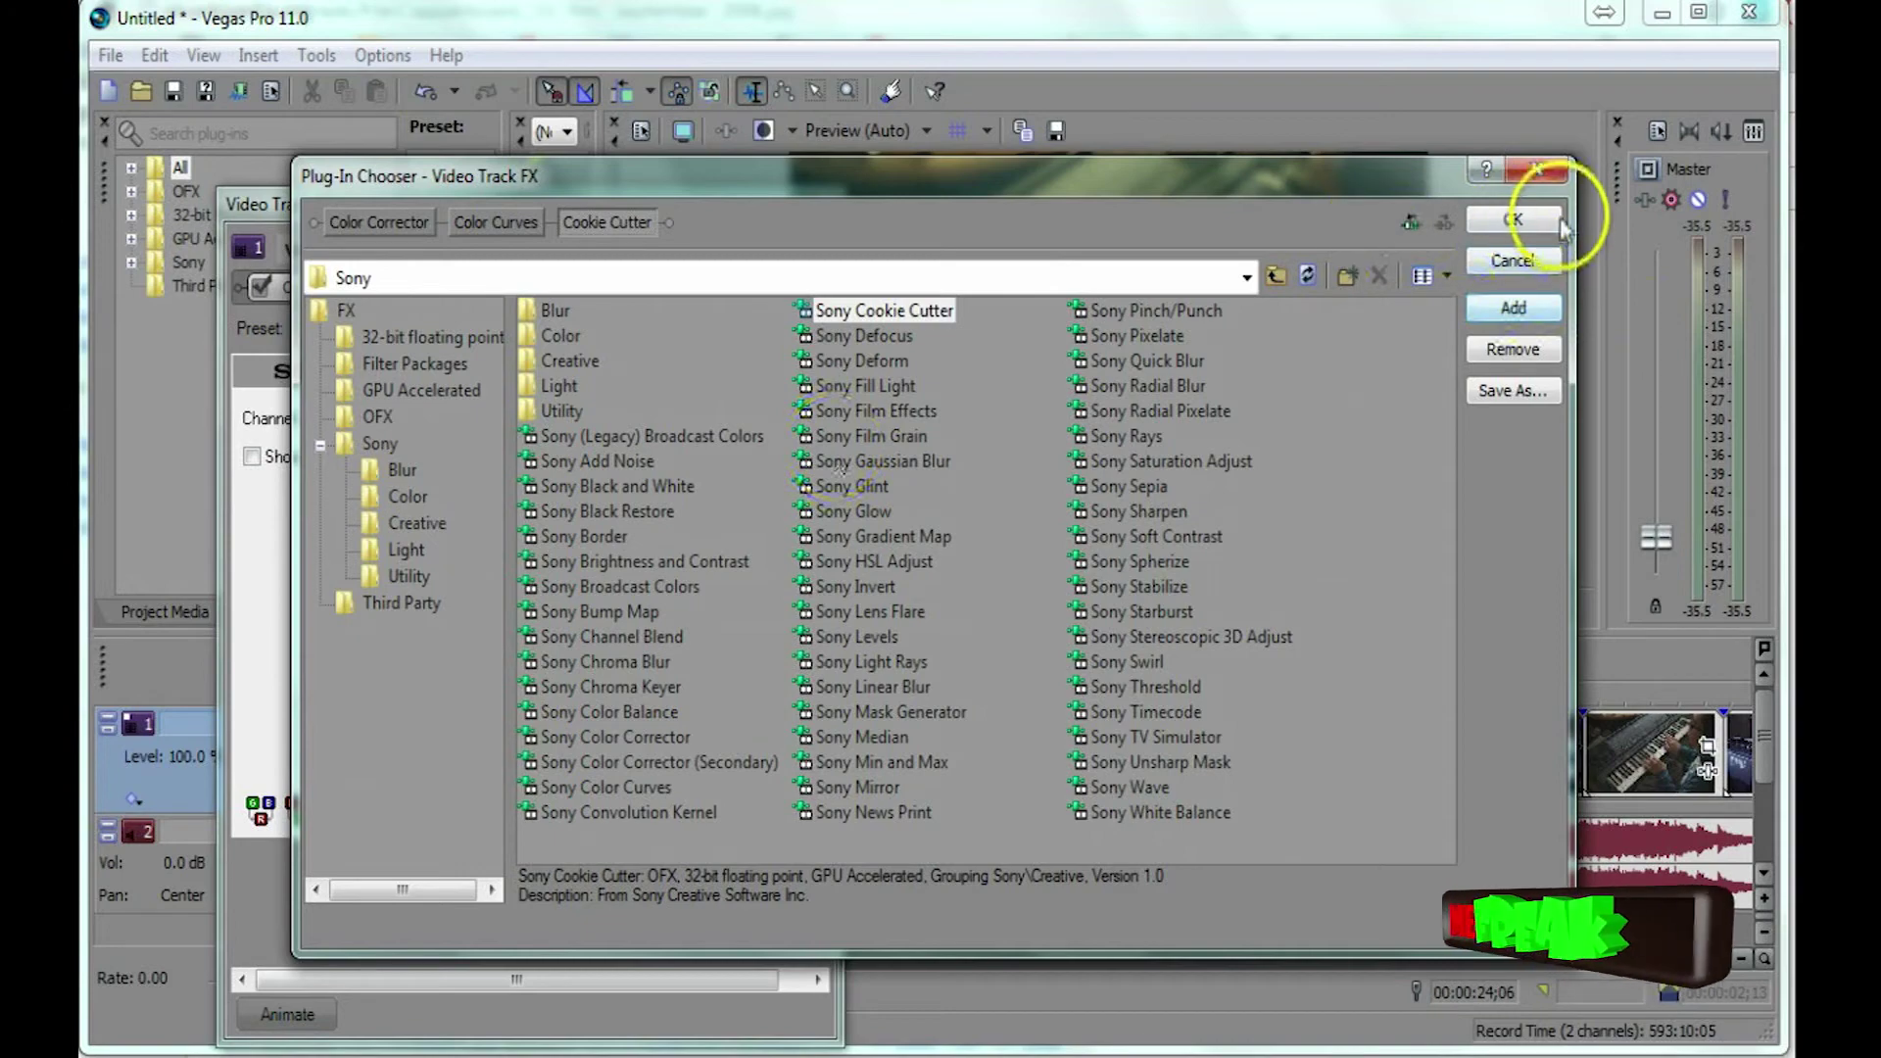
{"action": "left_click", "coordinate": [1524, 220]}
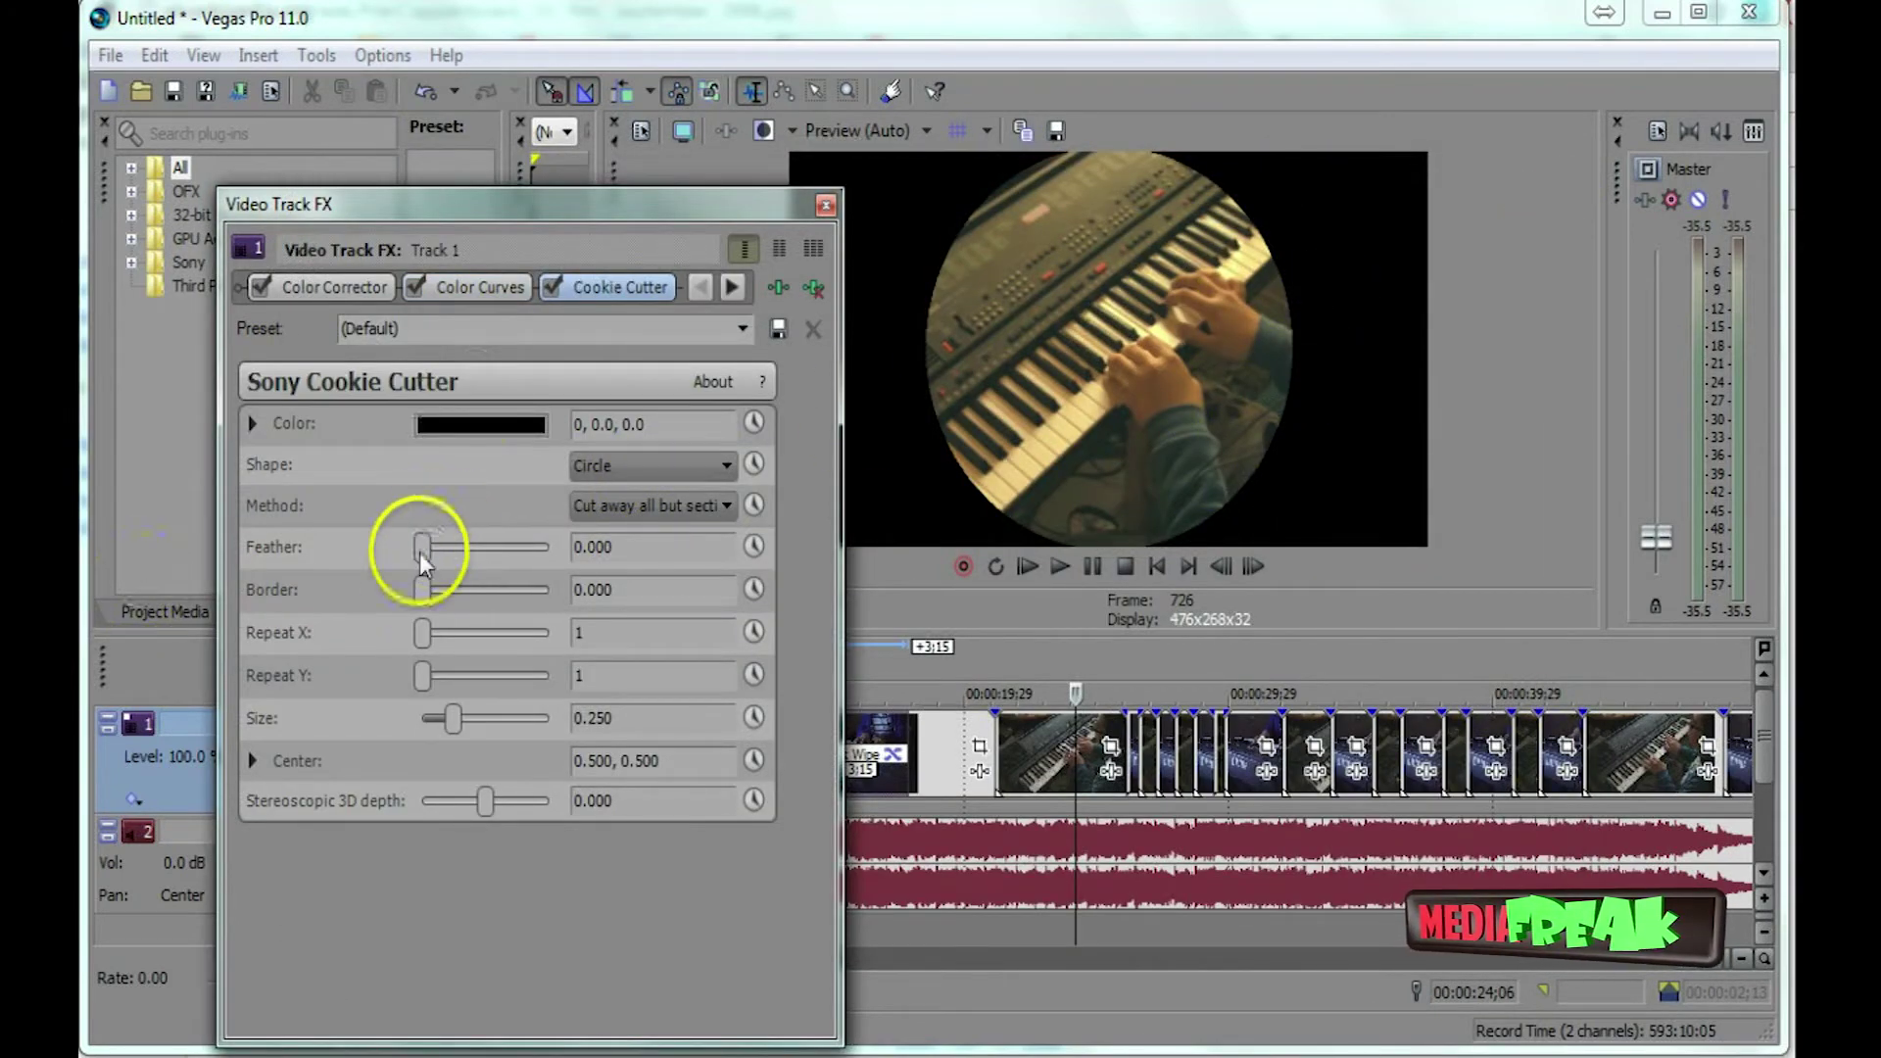
Soften the Cookie Cutter circle into a vignette with Size 0.589 and Feather 2.000.
{"action": "left_click_drag", "start_coordinate": [453, 730], "coordinate": [470, 727]}
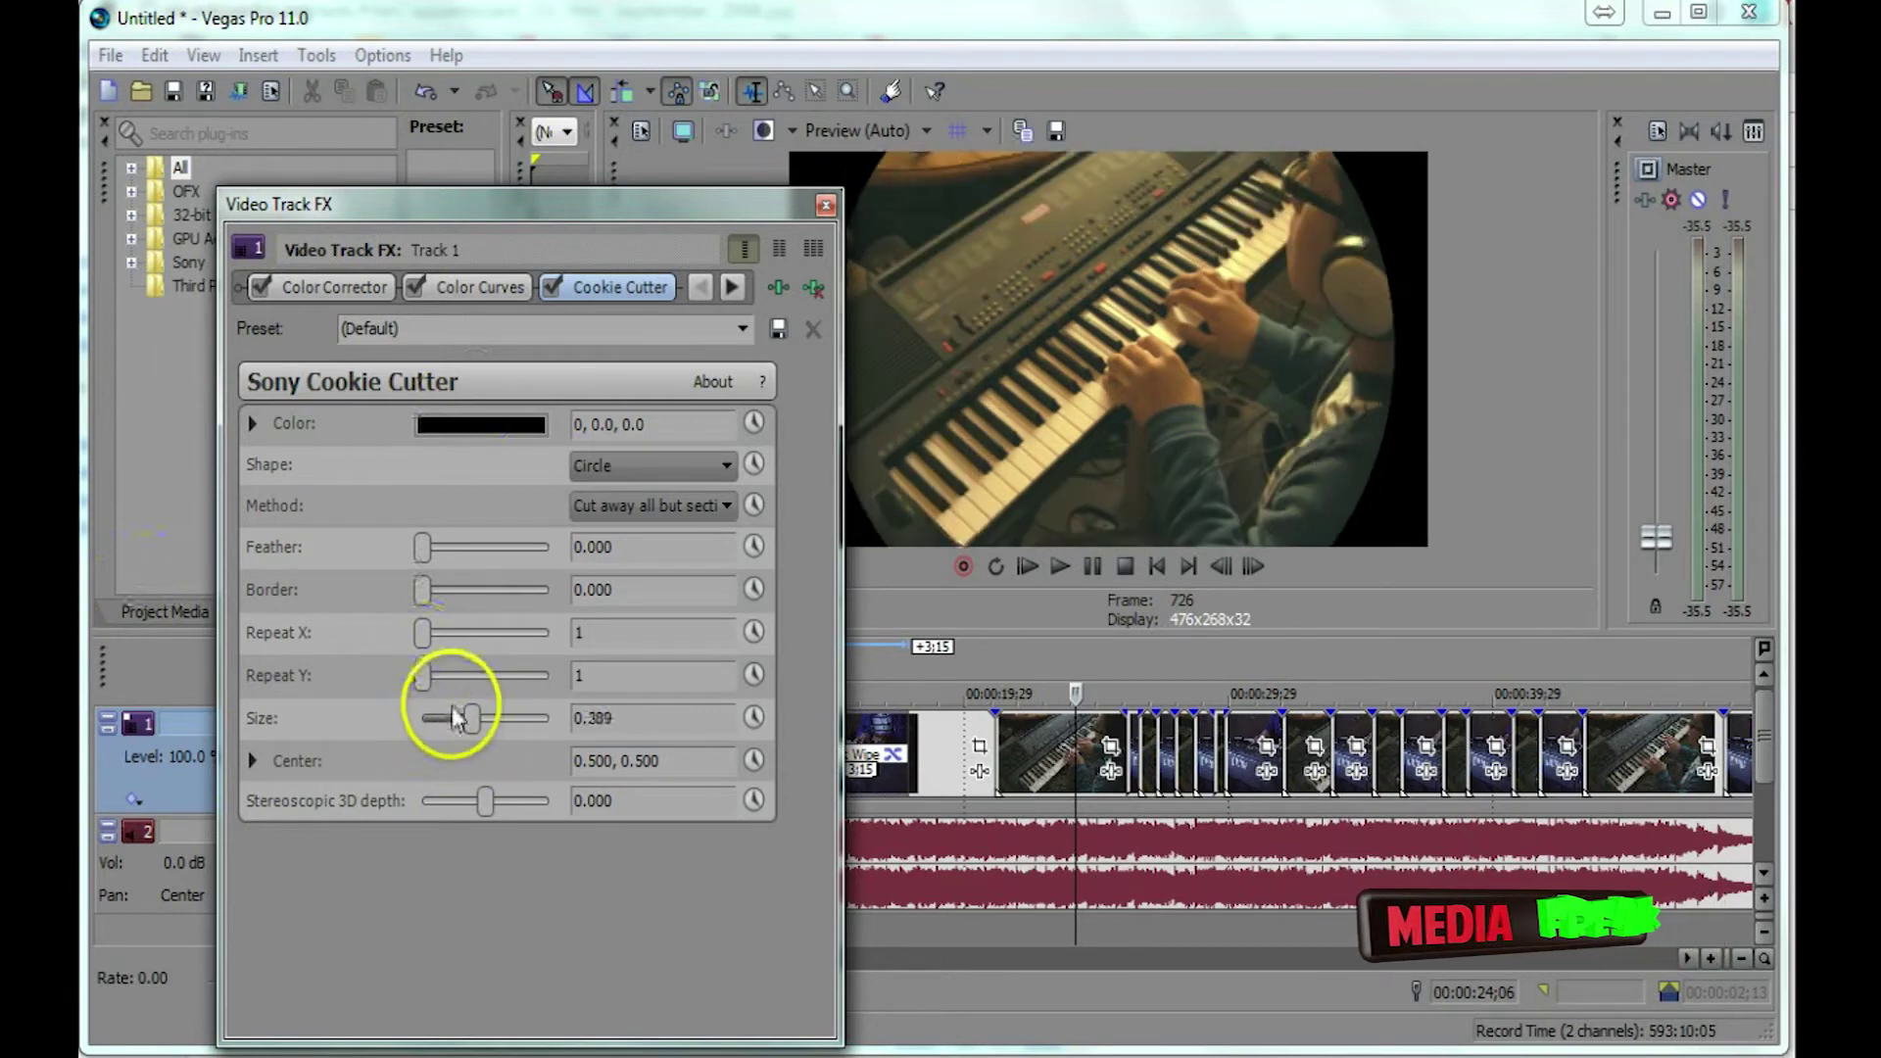
{"action": "left_click_drag", "start_coordinate": [421, 547], "coordinate": [544, 549]}
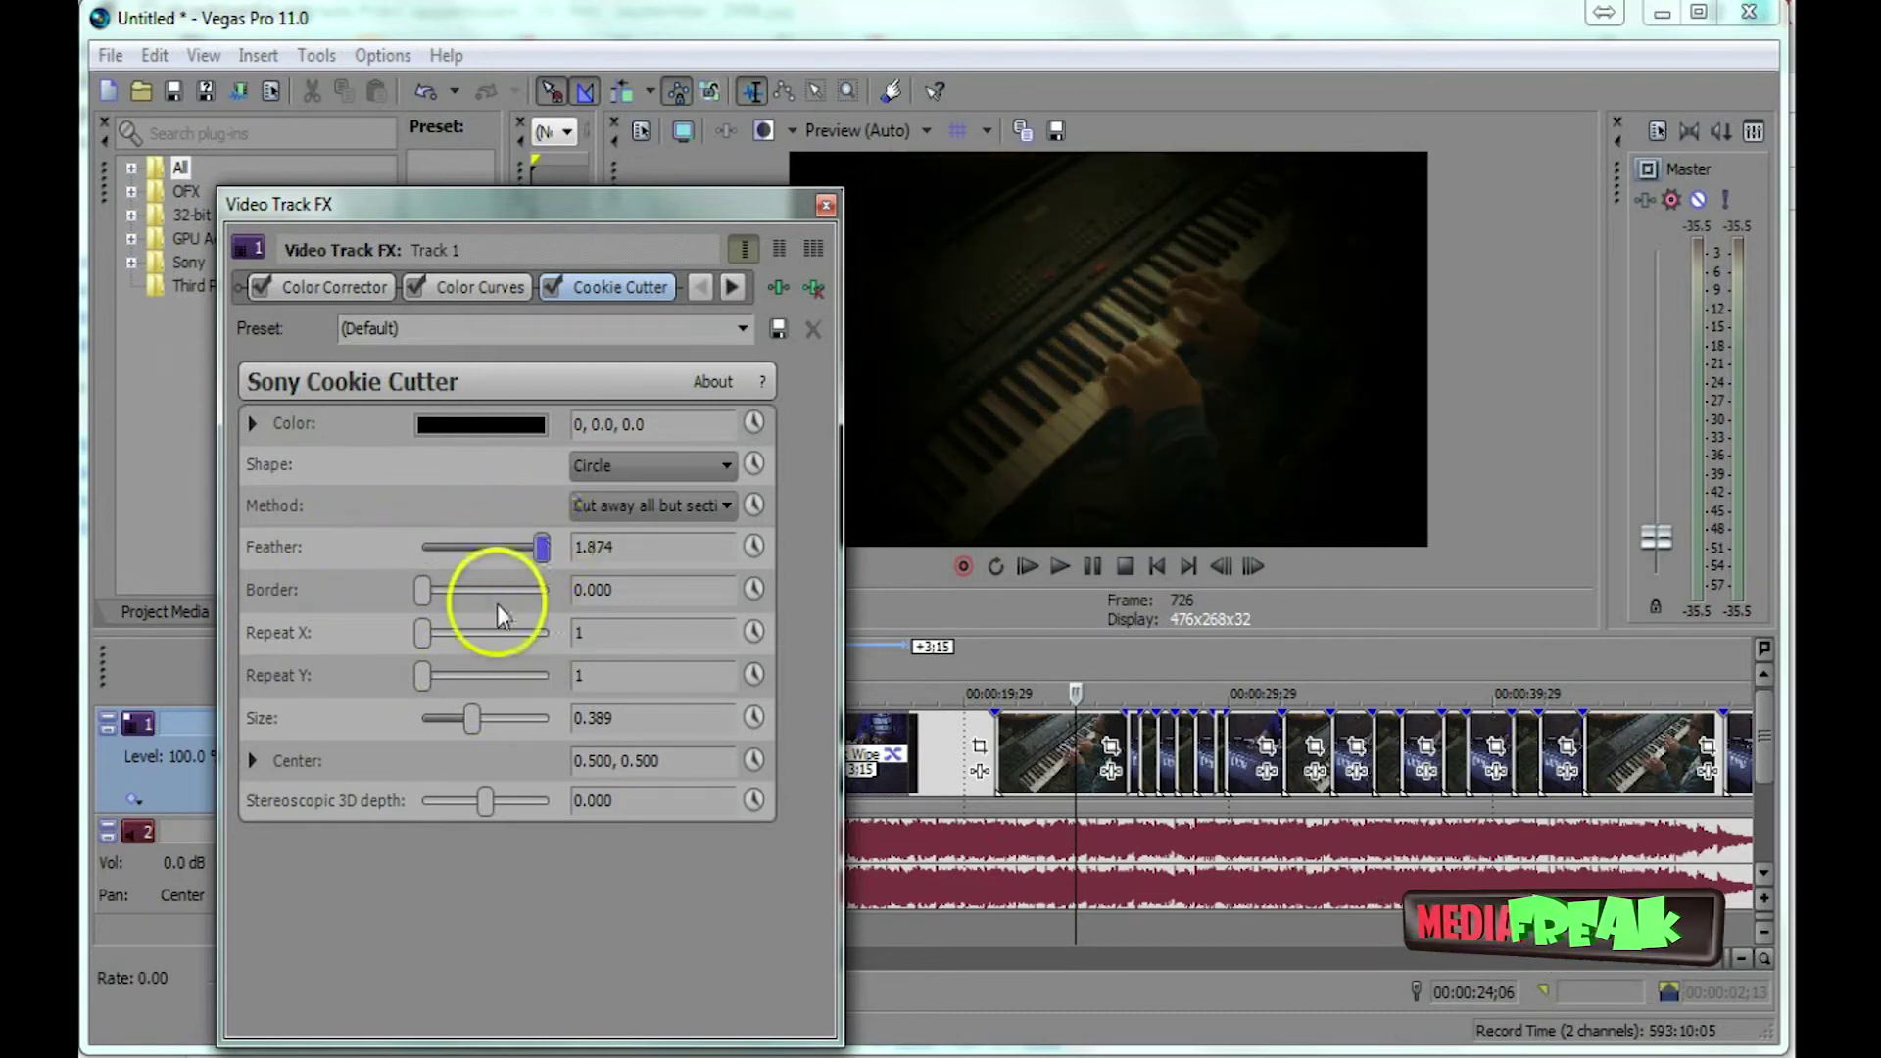
{"action": "mouse_move", "coordinate": [472, 724]}
{"action": "left_mouse_down"}
{"action": "mouse_move", "coordinate": [457, 723]}
{"action": "mouse_move", "coordinate": [485, 721]}
{"action": "left_mouse_up"}
{"action": "left_click_drag", "start_coordinate": [529, 551], "coordinate": [568, 563]}
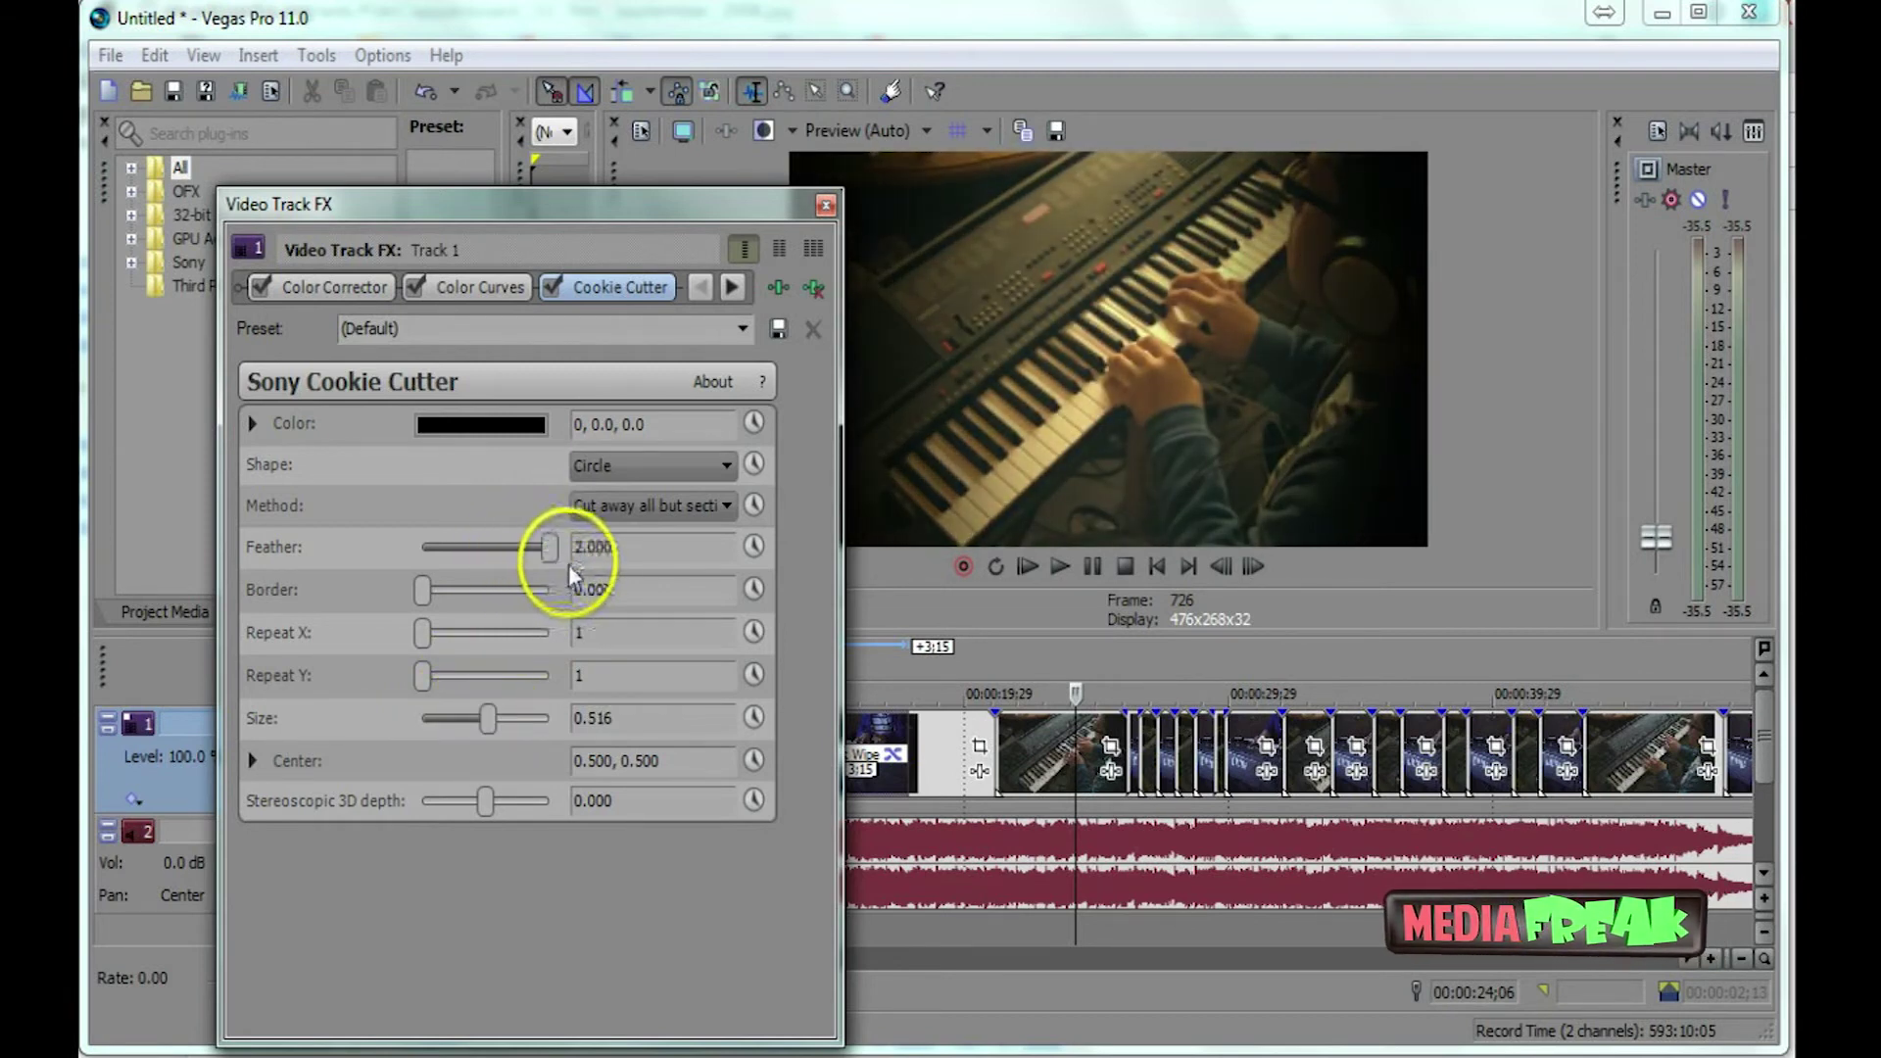
{"action": "left_click_drag", "start_coordinate": [488, 721], "coordinate": [496, 718]}
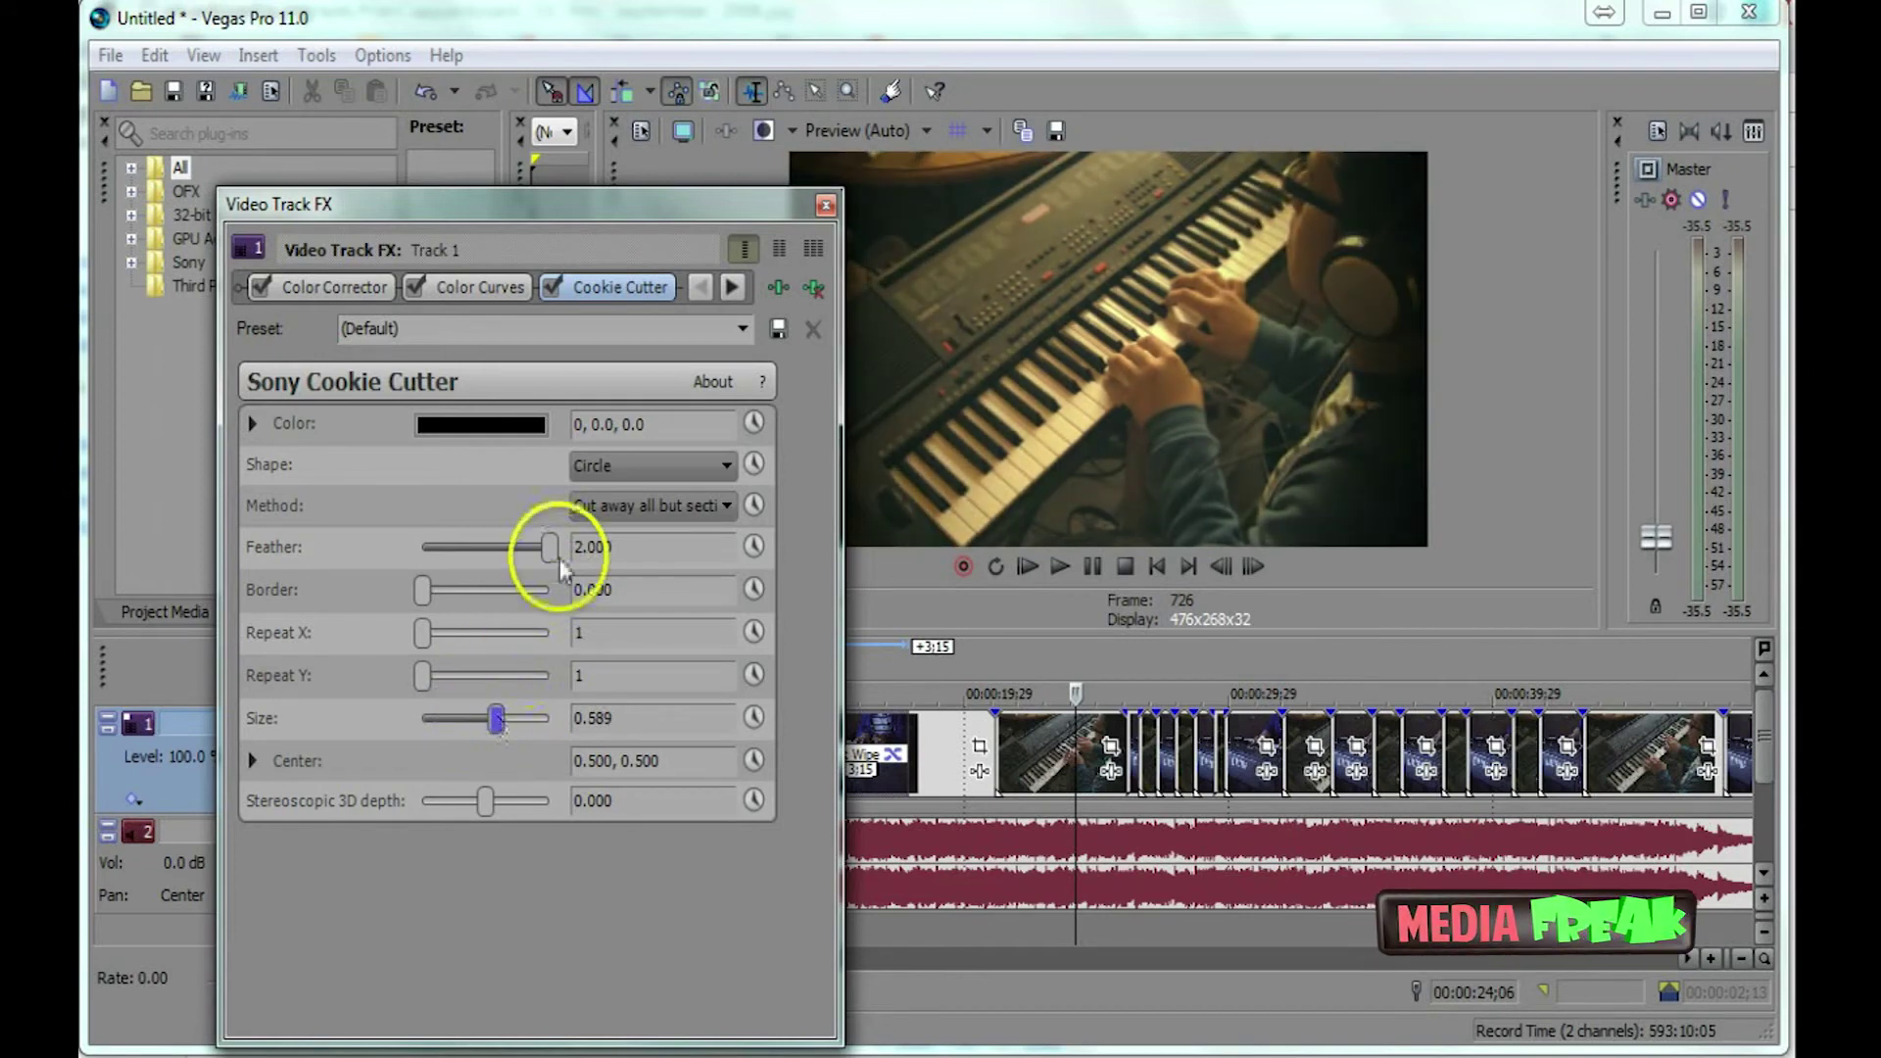
Try the Cookie Cutter's Cut away section method and return it to Cut away all but section.
{"action": "left_click", "coordinate": [670, 506]}
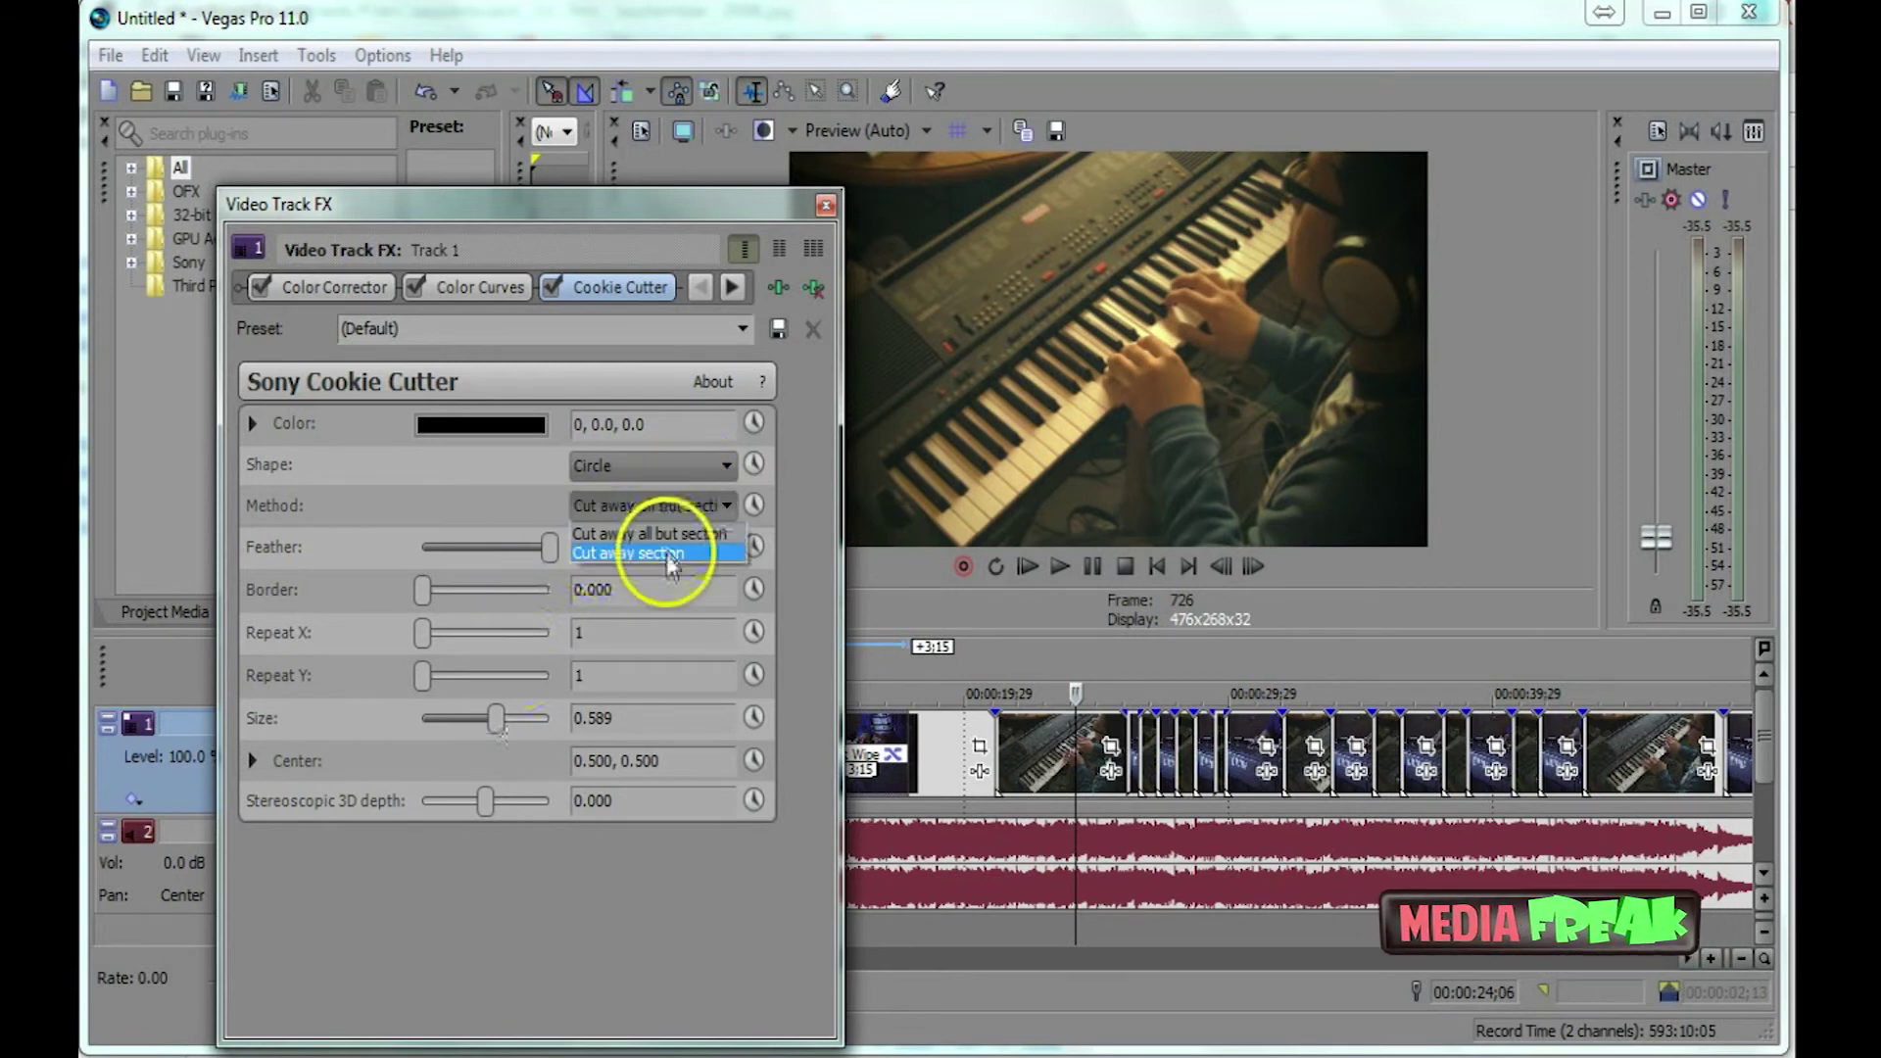
{"action": "left_click", "coordinate": [654, 553]}
{"action": "left_click", "coordinate": [661, 510]}
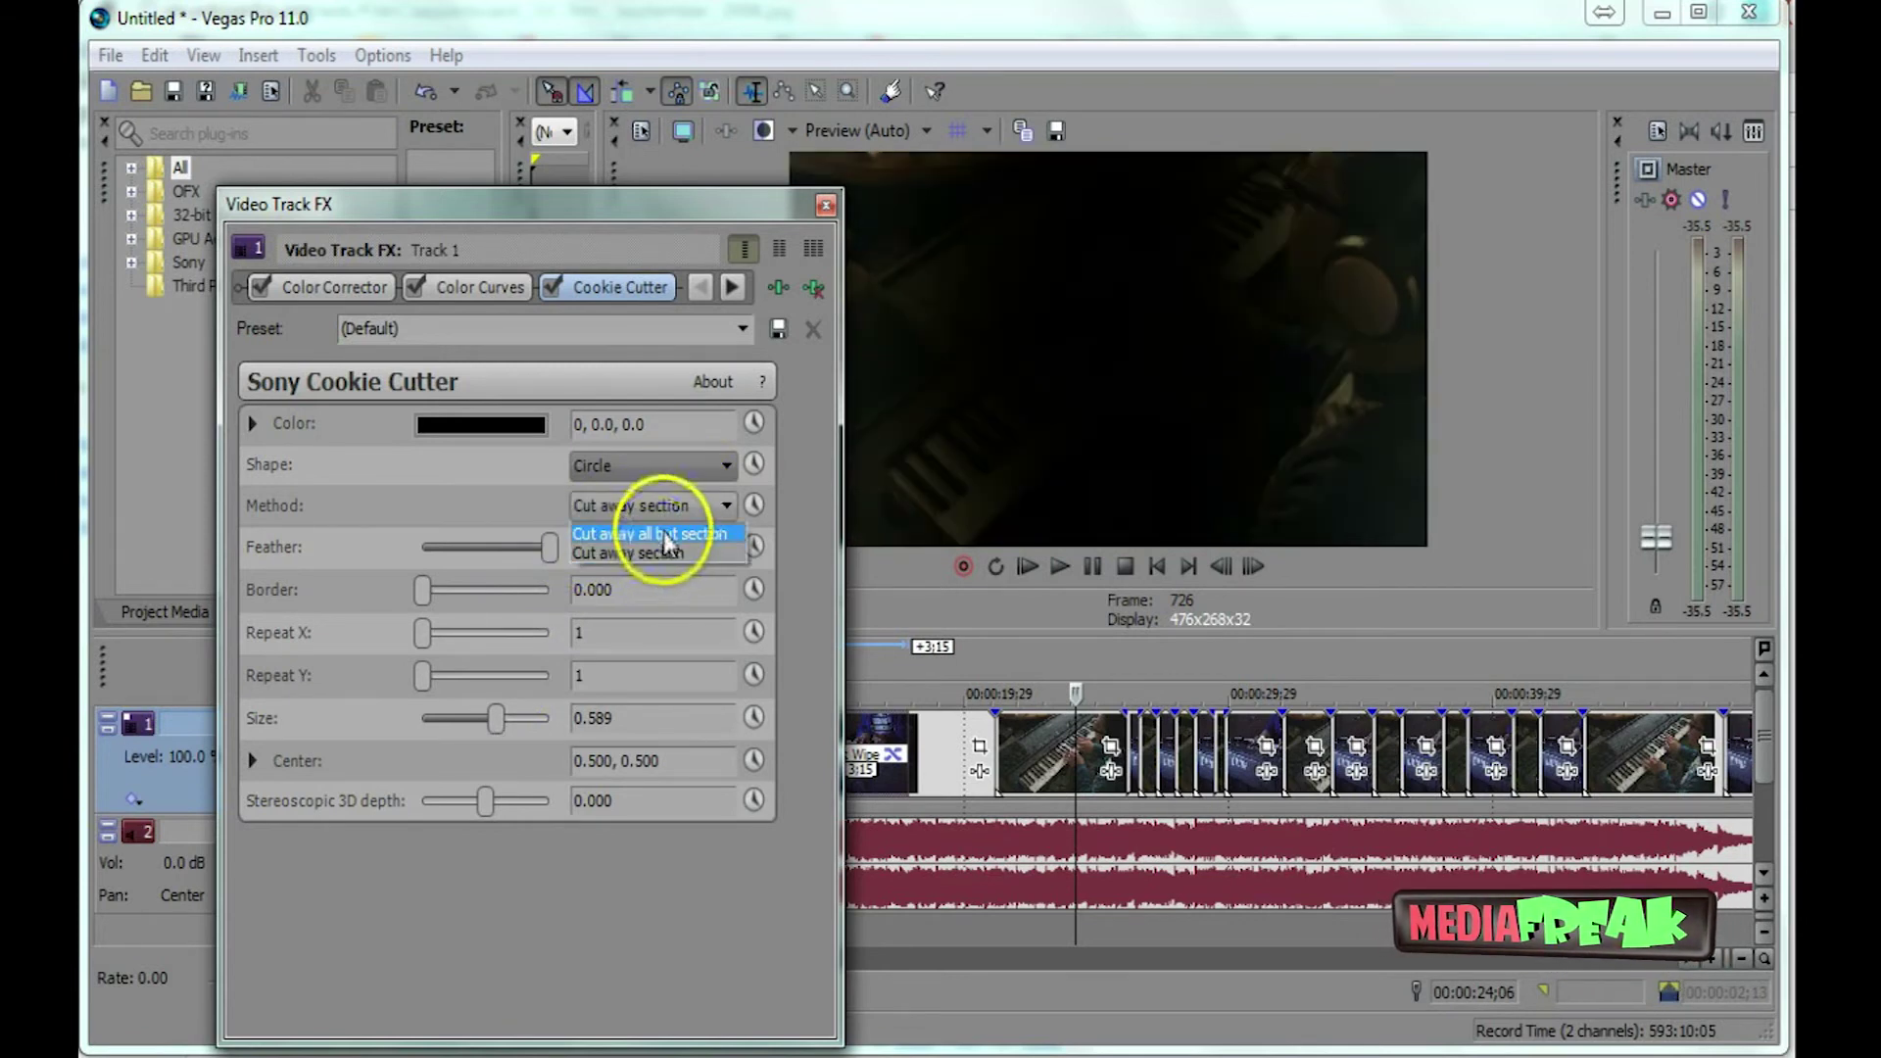
{"action": "left_click", "coordinate": [649, 533]}
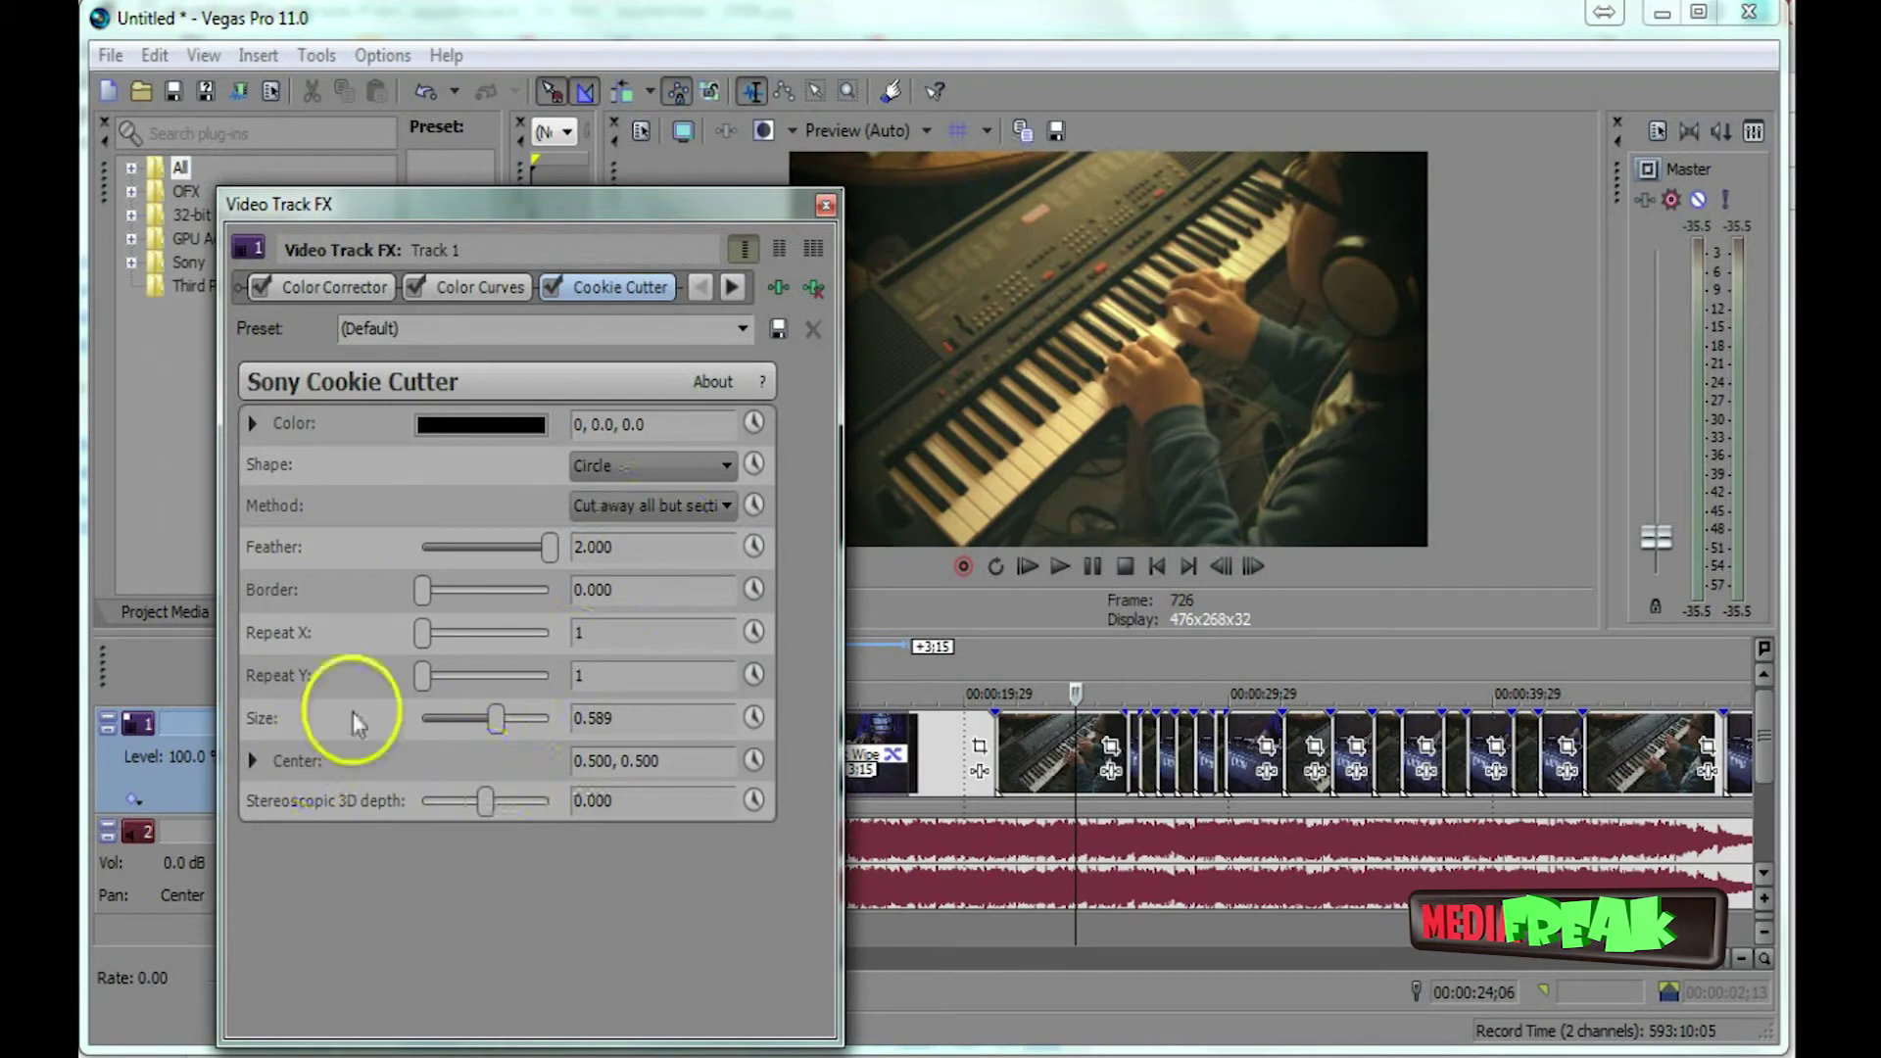
Close track 1's effects window and play the graded video from near the start of the timeline, pausing after several seconds.
{"action": "left_click", "coordinate": [826, 205]}
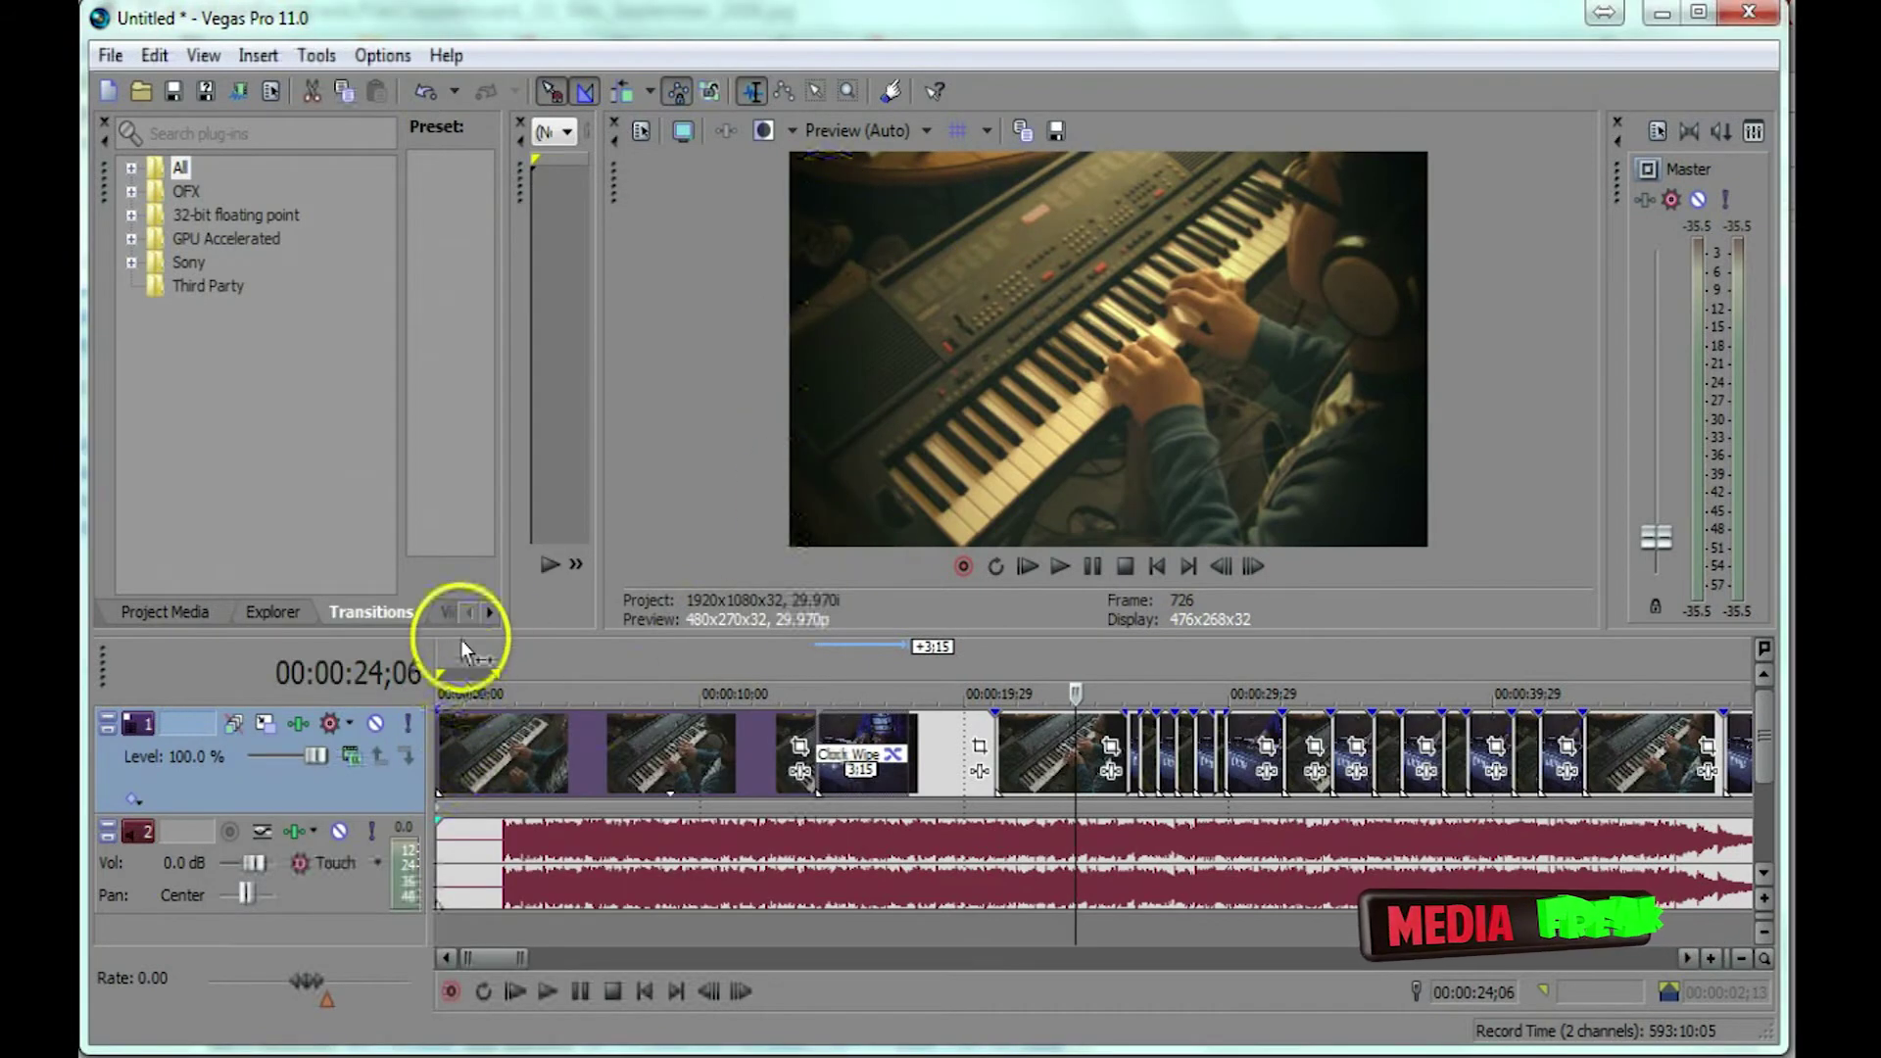
{"action": "left_click", "coordinate": [457, 672]}
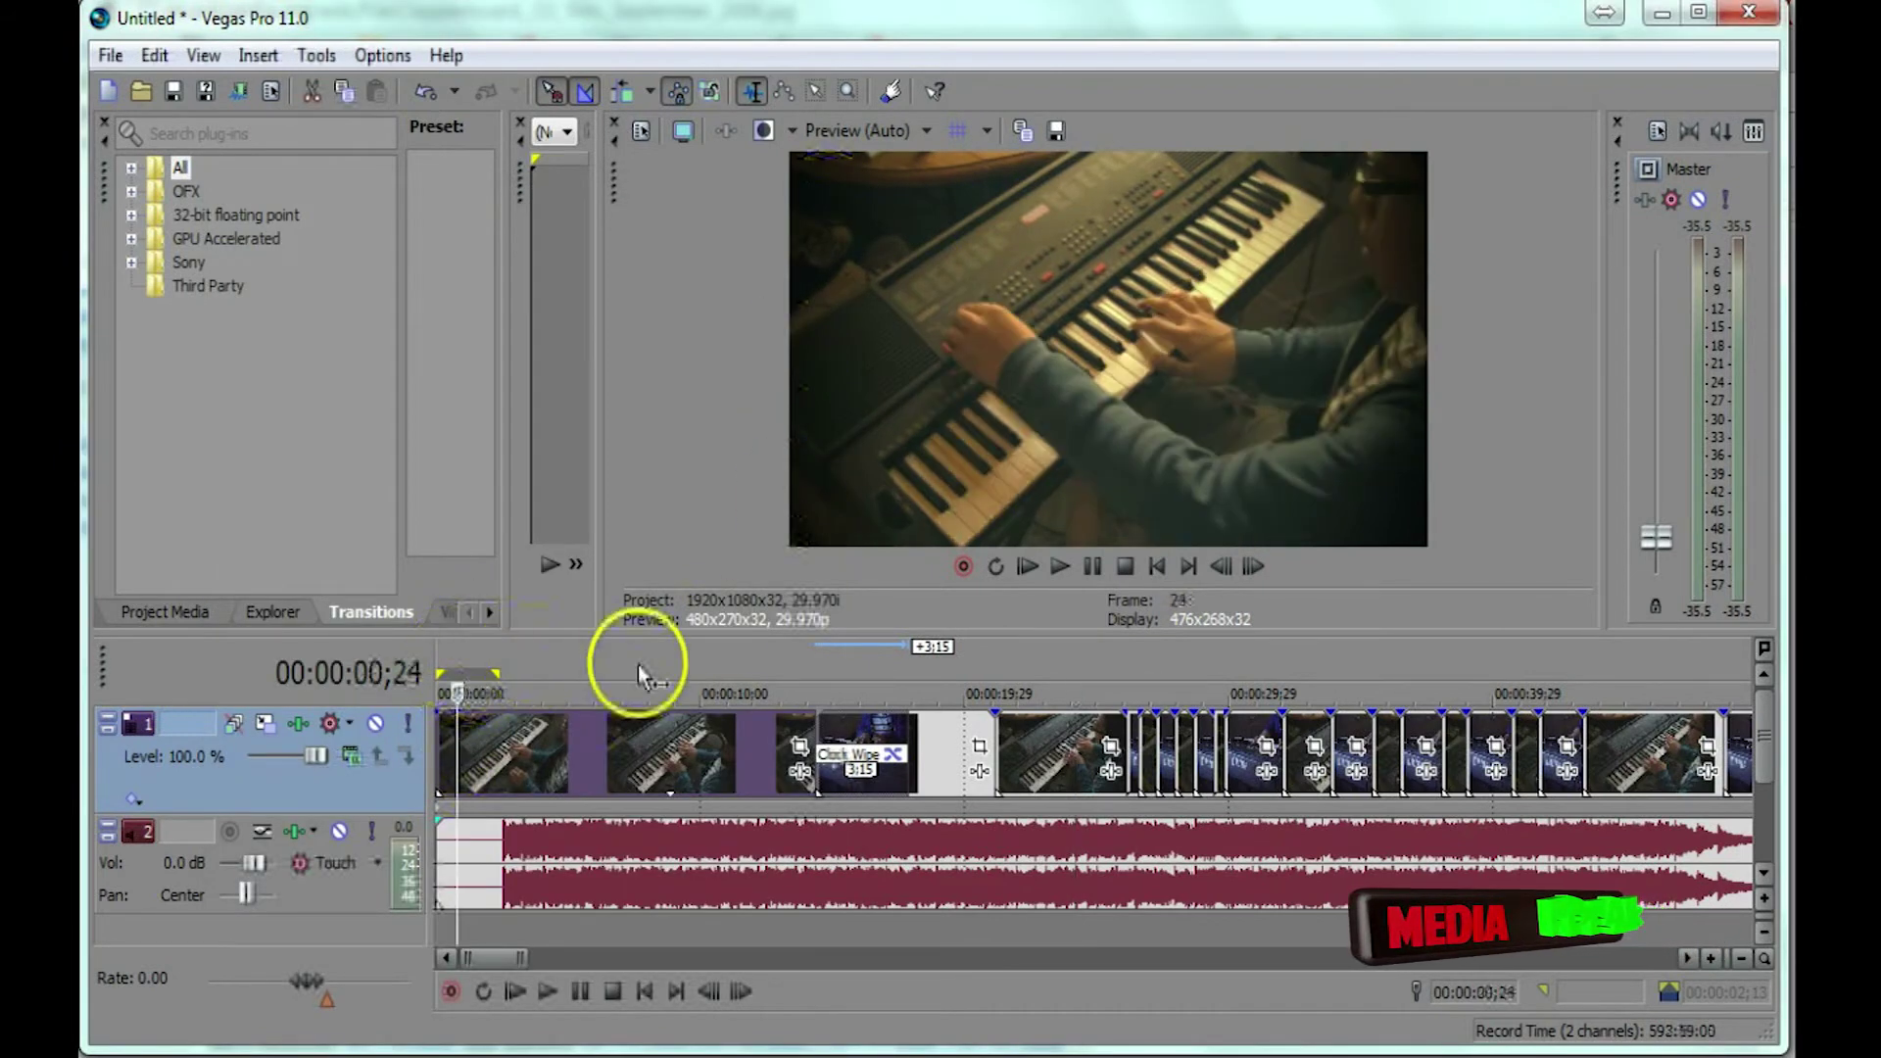
{"action": "left_click", "coordinate": [1060, 566]}
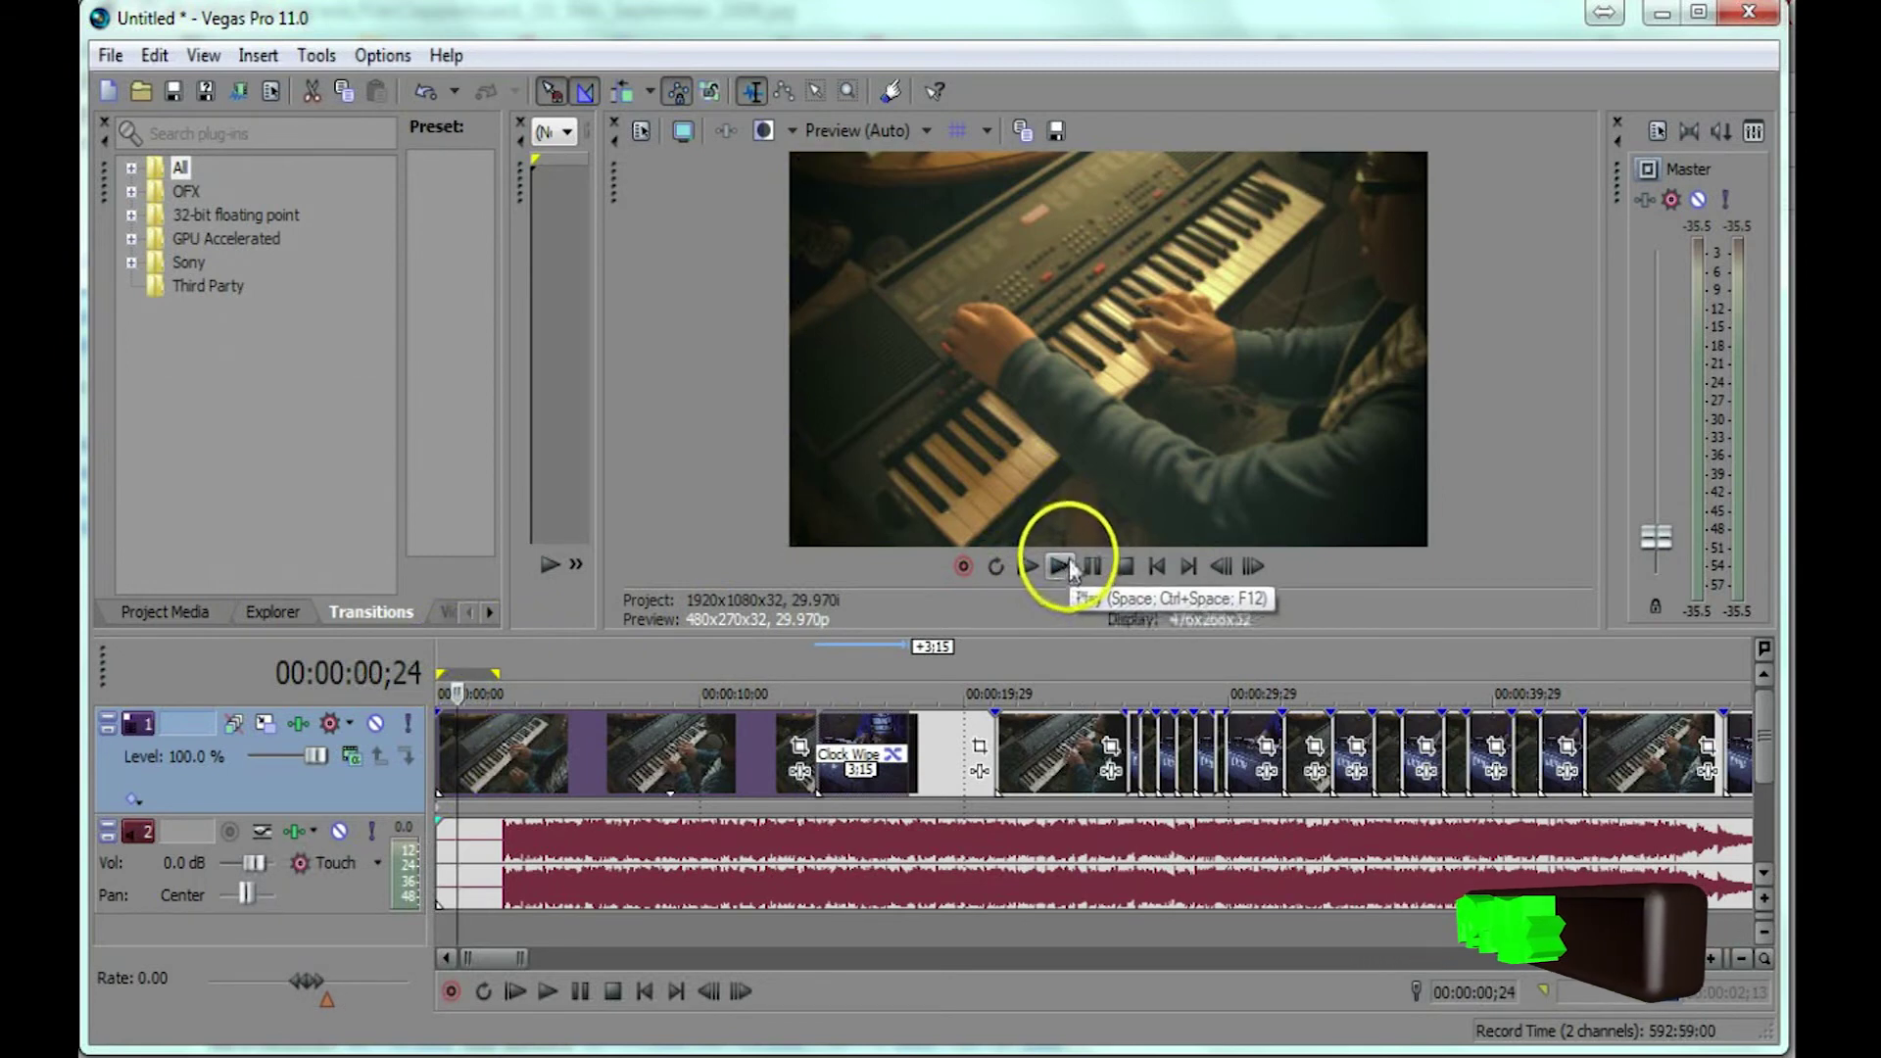
{"action": "left_click", "coordinate": [1060, 566]}
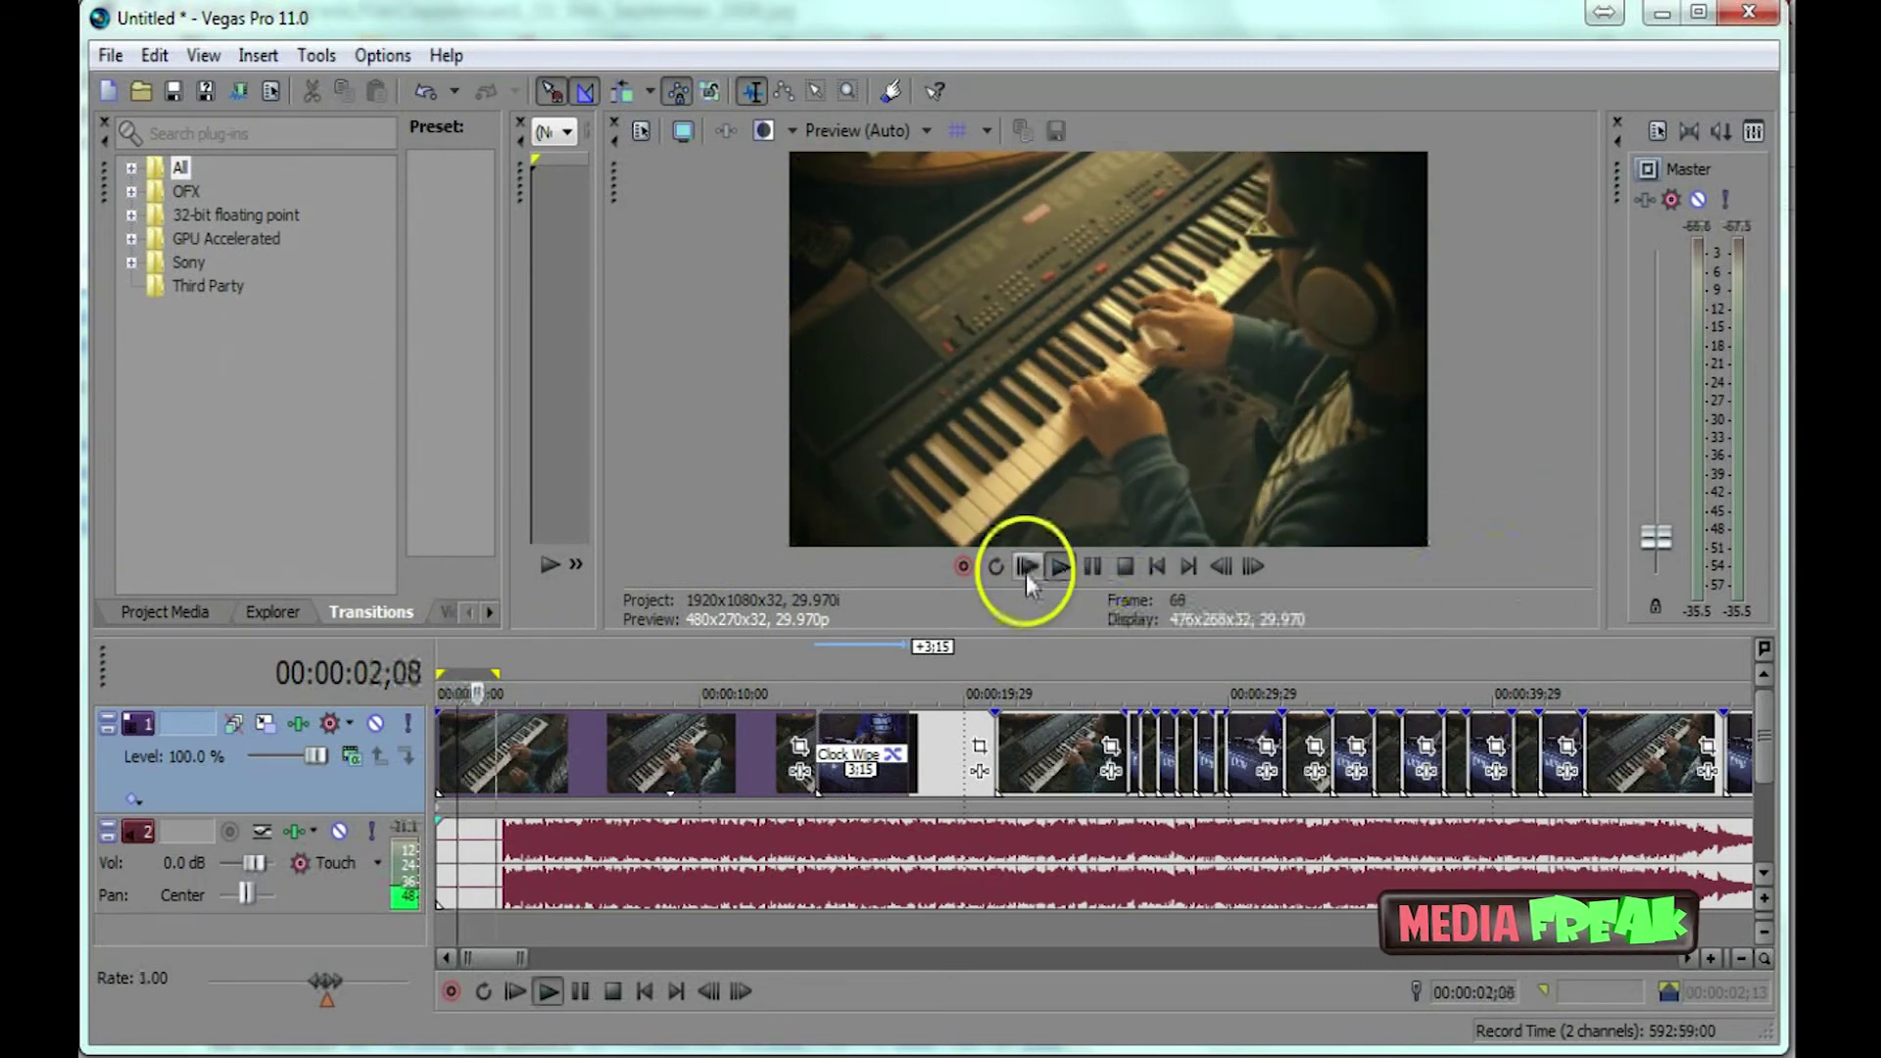
{"action": "left_click", "coordinate": [1097, 570]}
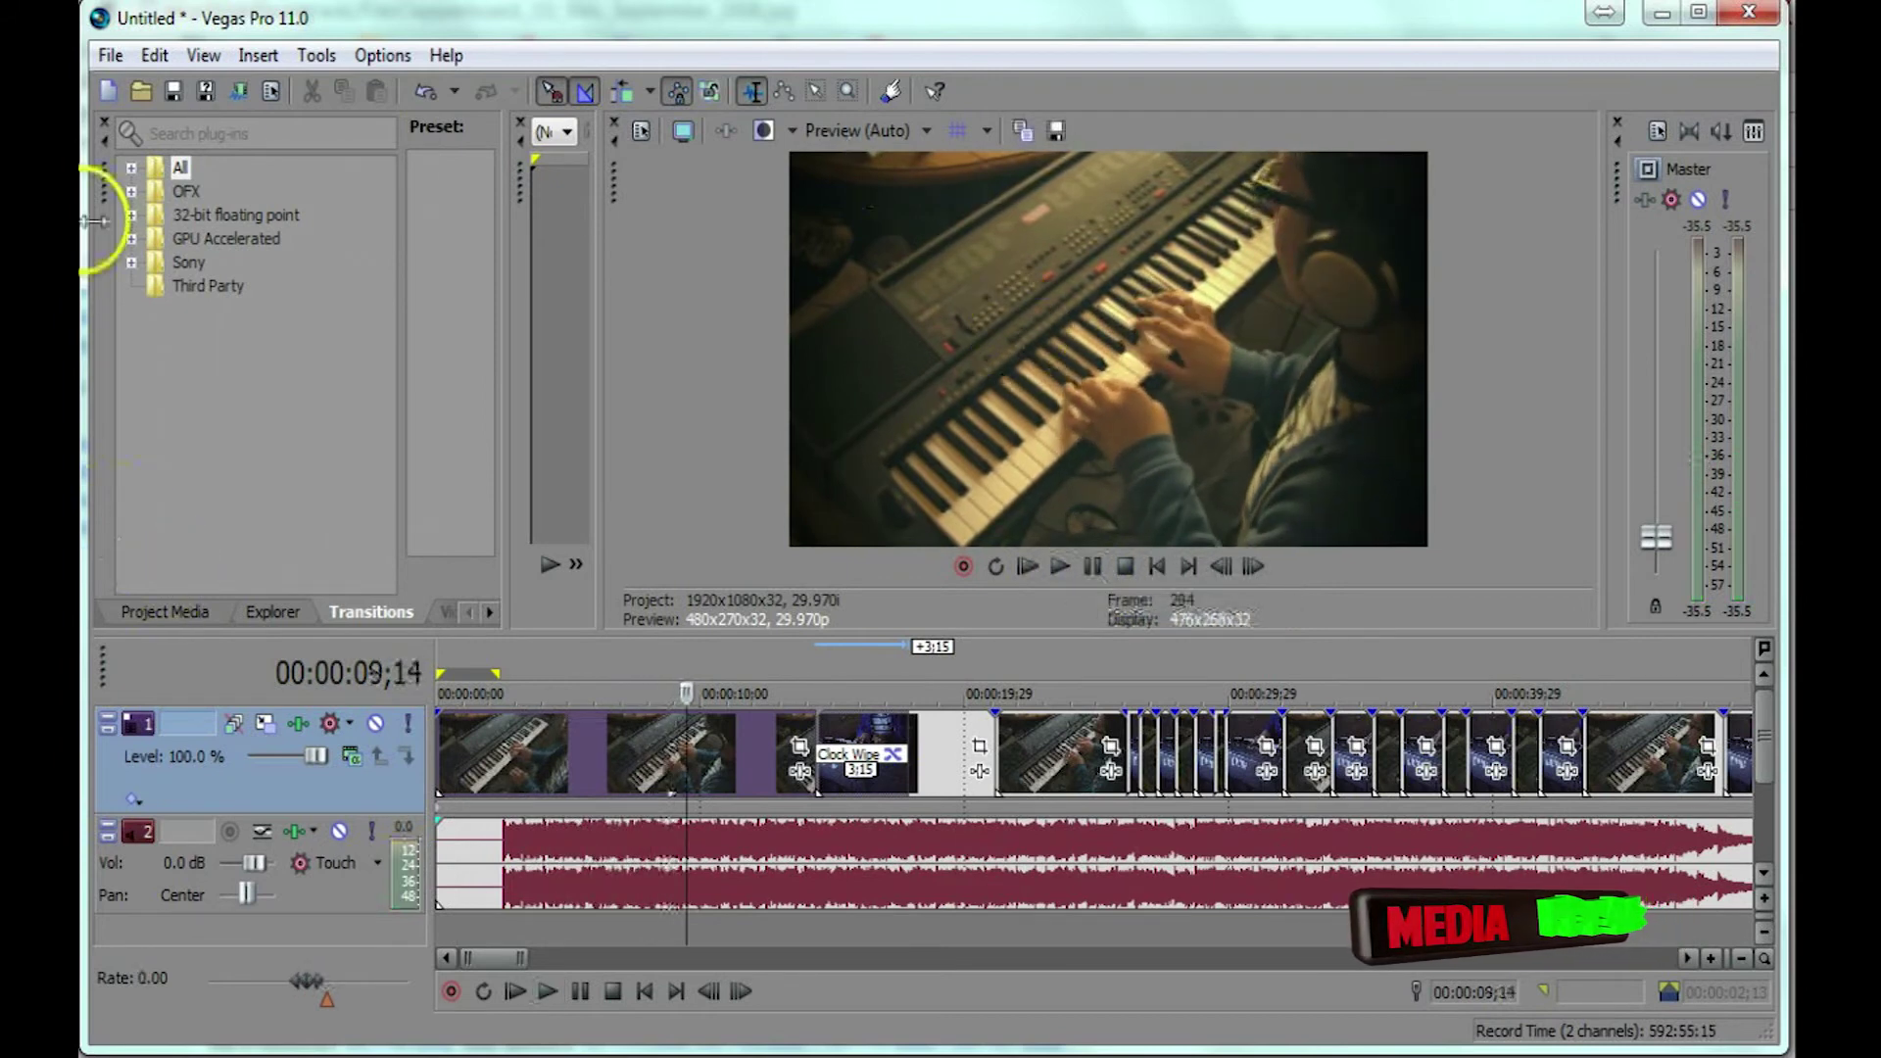
{"action": "left_click", "coordinate": [311, 56]}
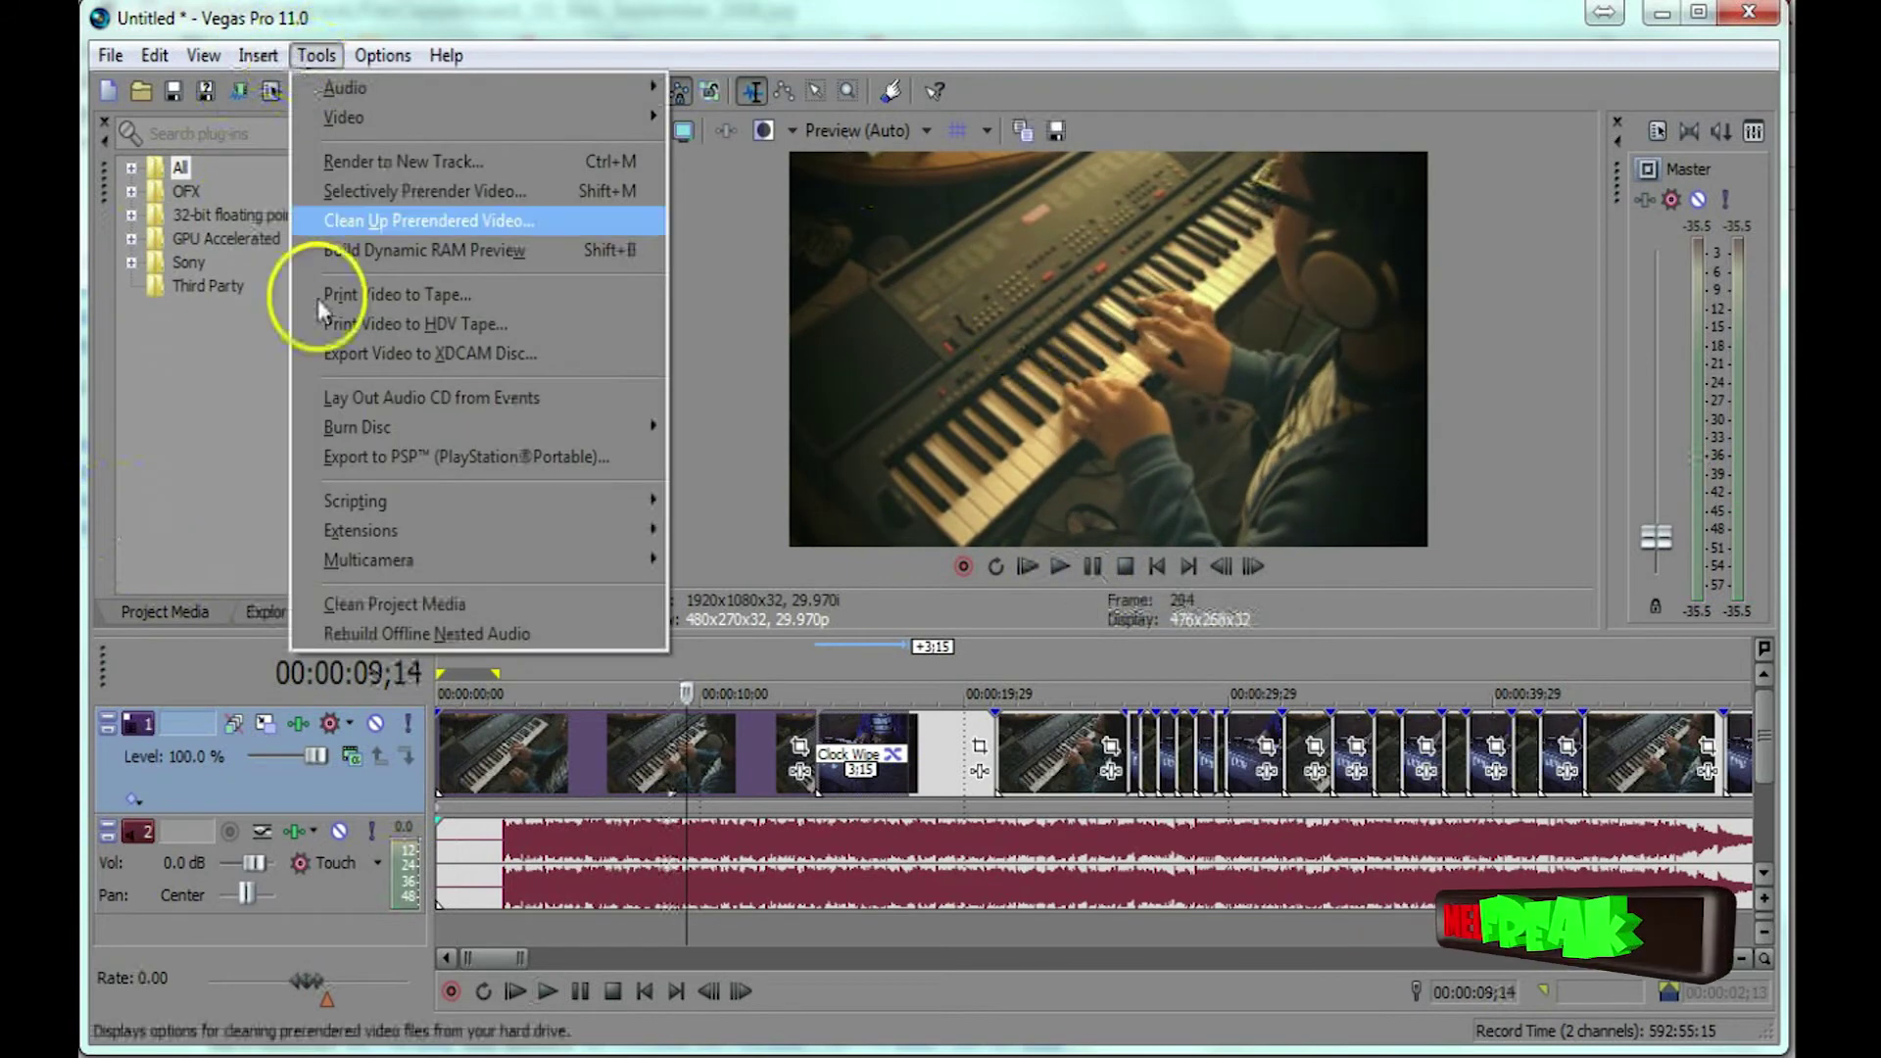
{"action": "left_click", "coordinate": [155, 486]}
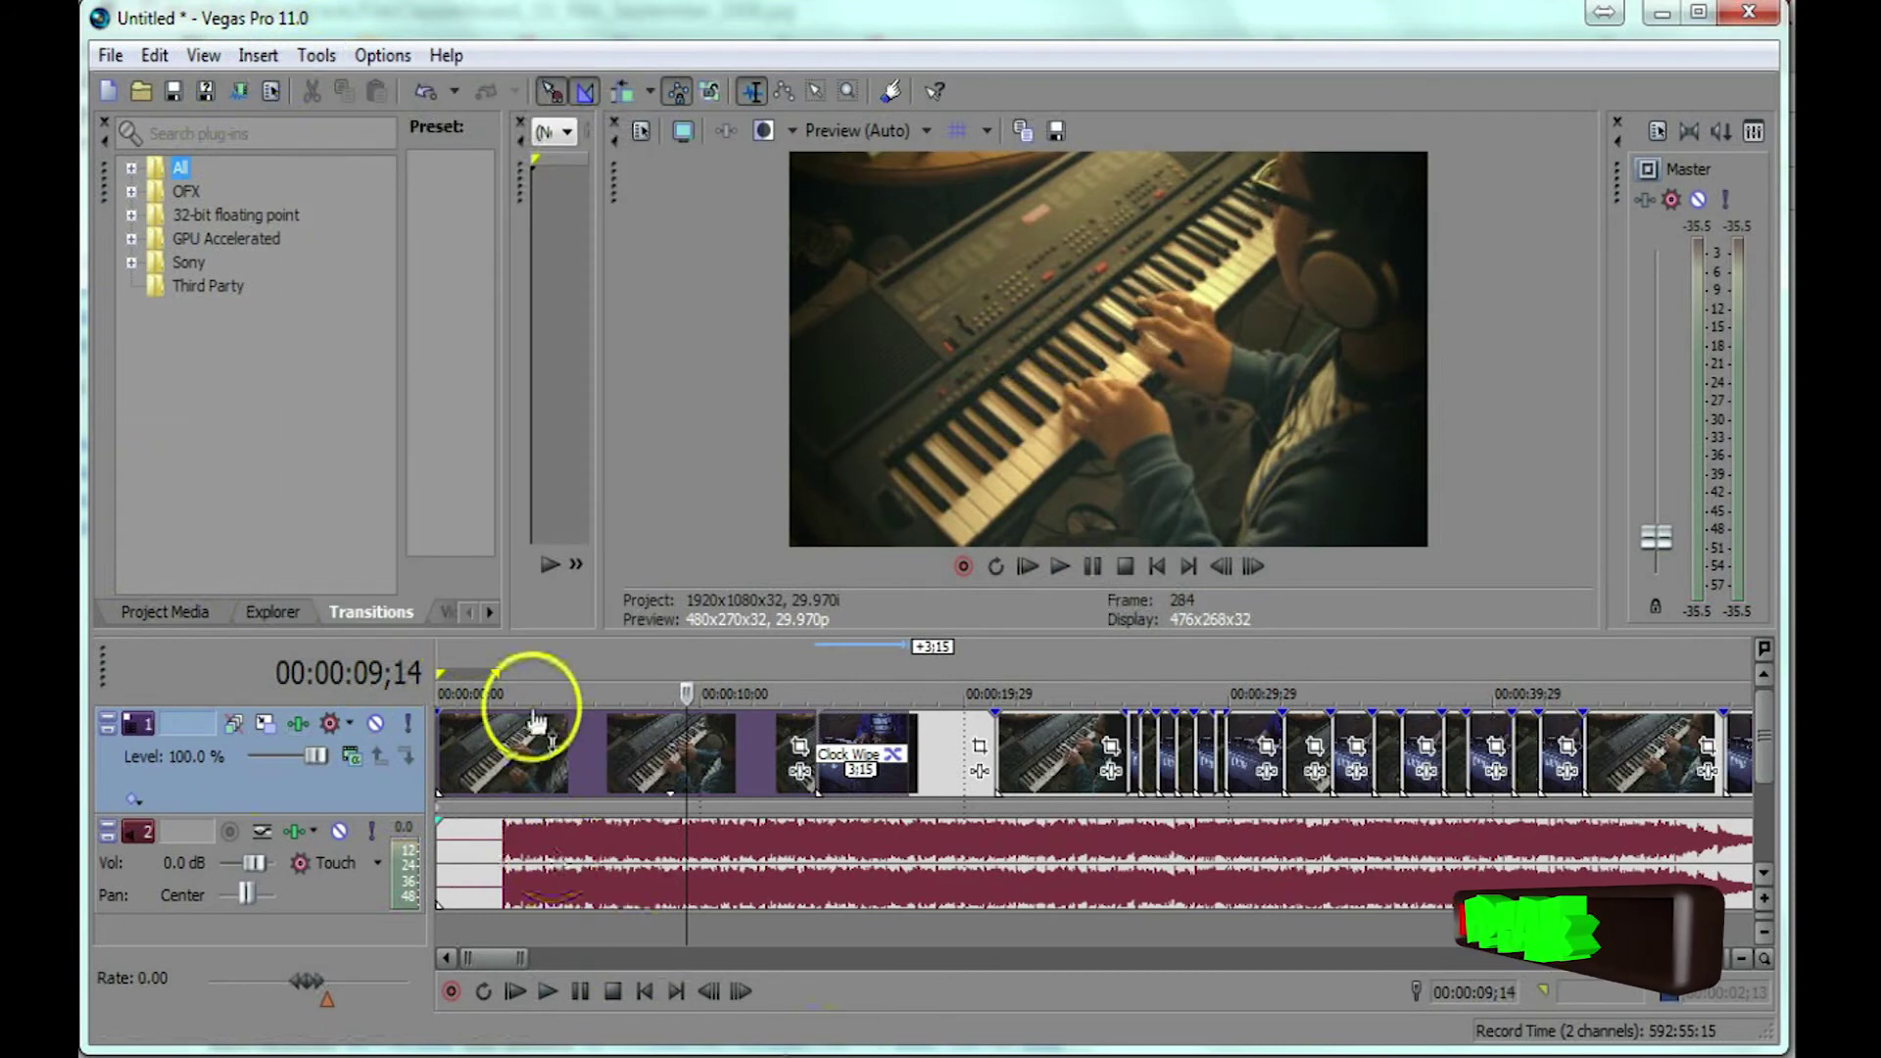
Return the playhead to near the timeline start and review the Cookie Cutter, Color Curves and Color Corrector settings in track 1's effect chain.
{"action": "left_click", "coordinate": [459, 694]}
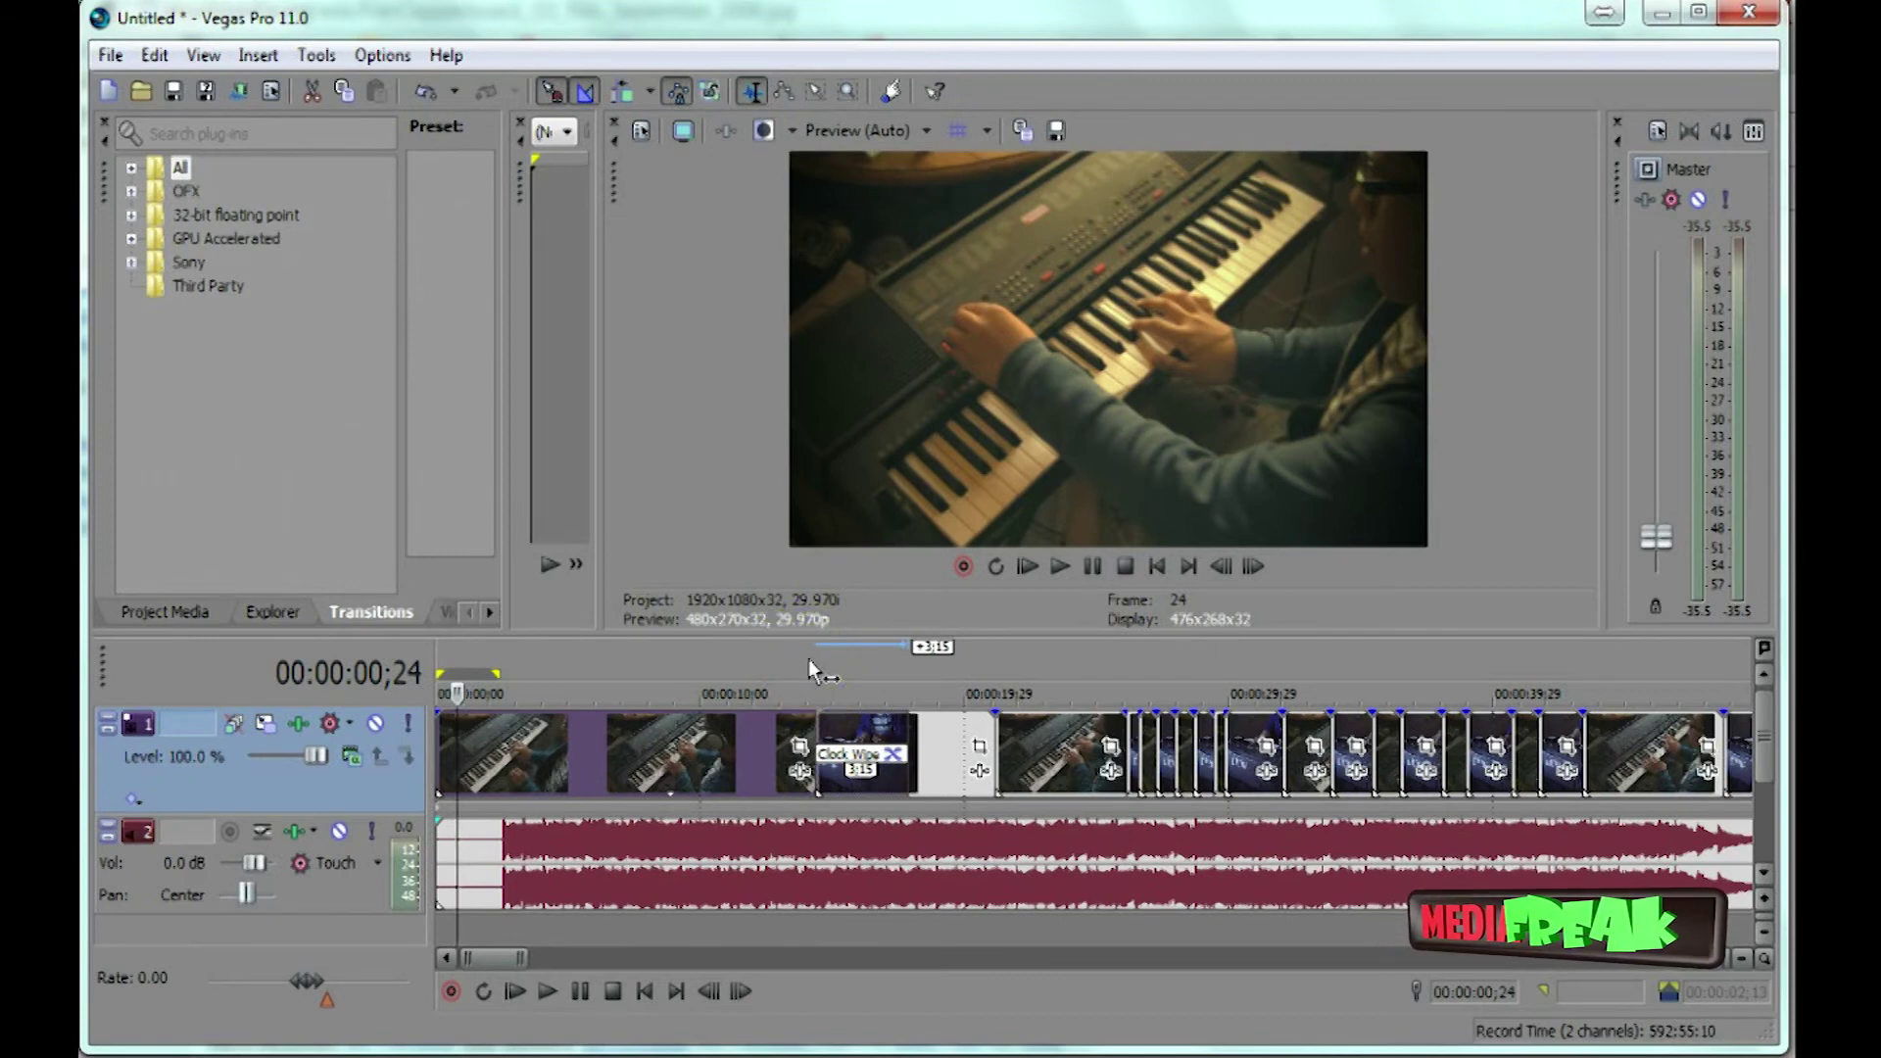
{"action": "left_click", "coordinate": [299, 723]}
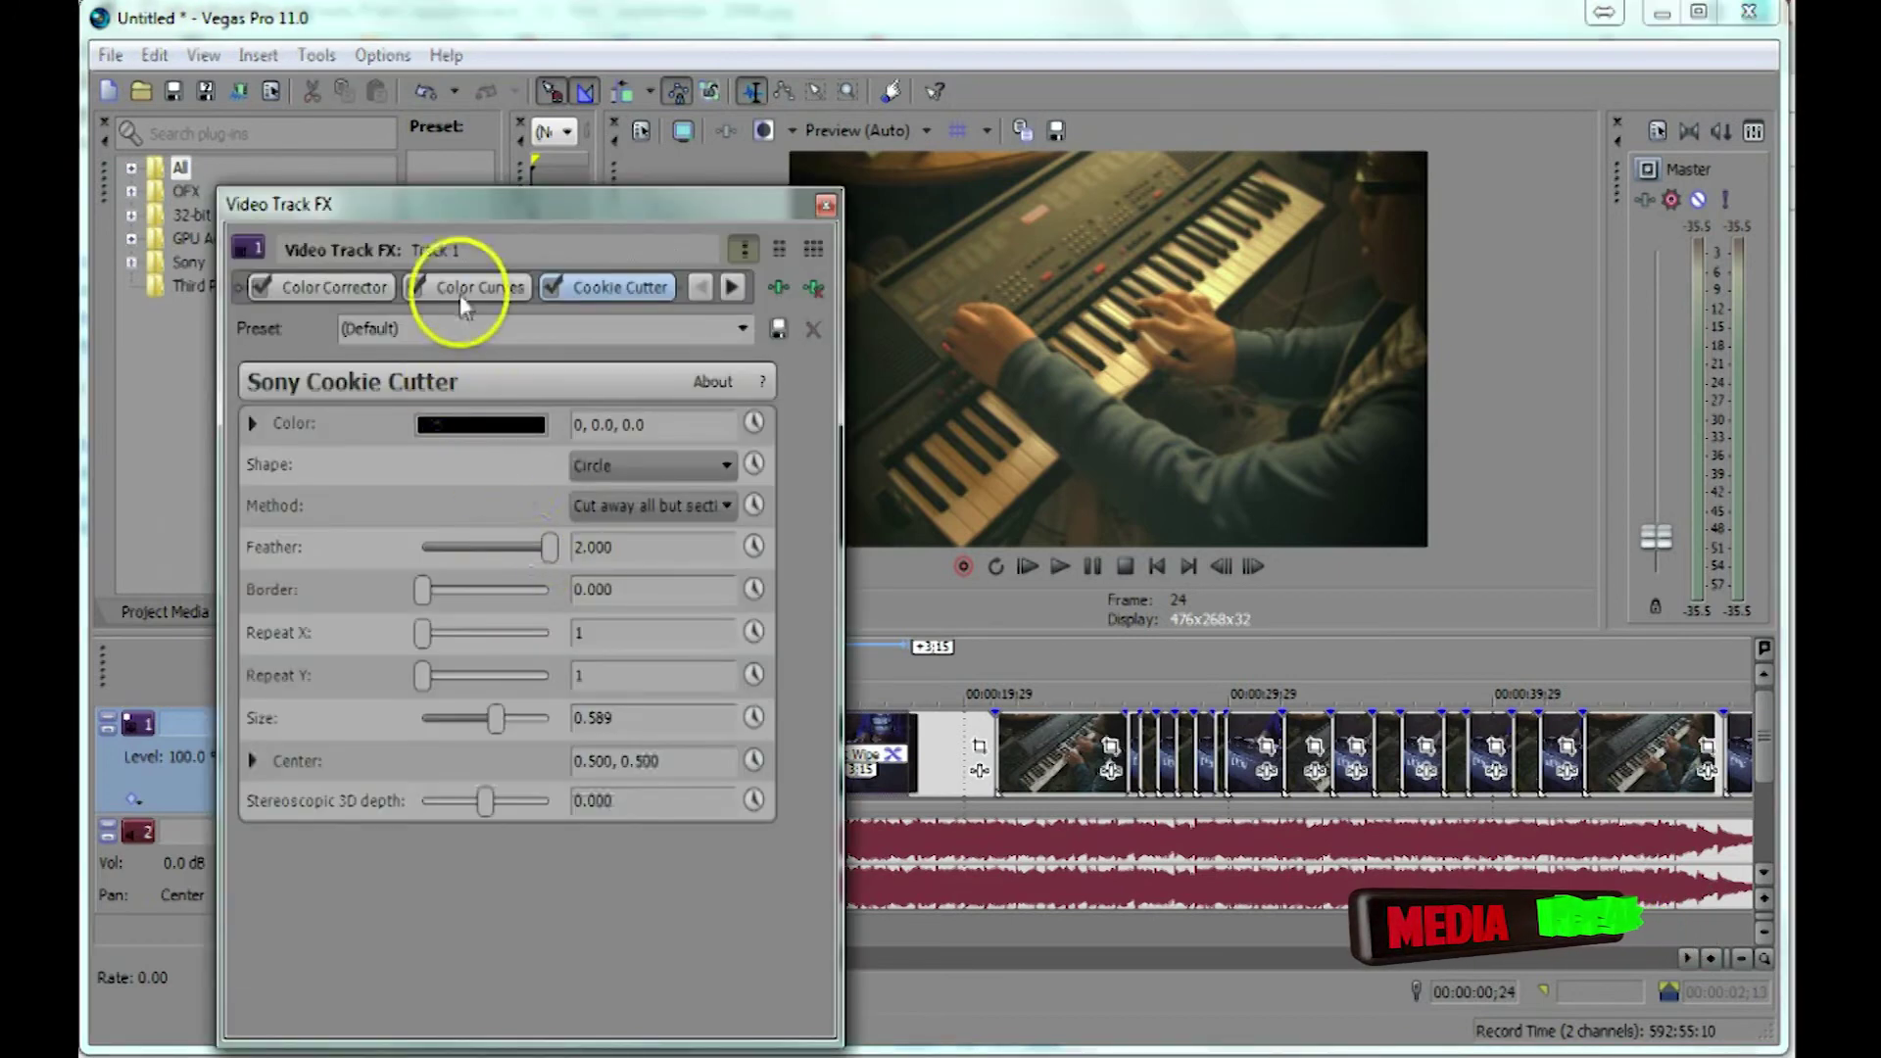
{"action": "left_click", "coordinate": [460, 292]}
{"action": "left_click", "coordinate": [300, 293]}
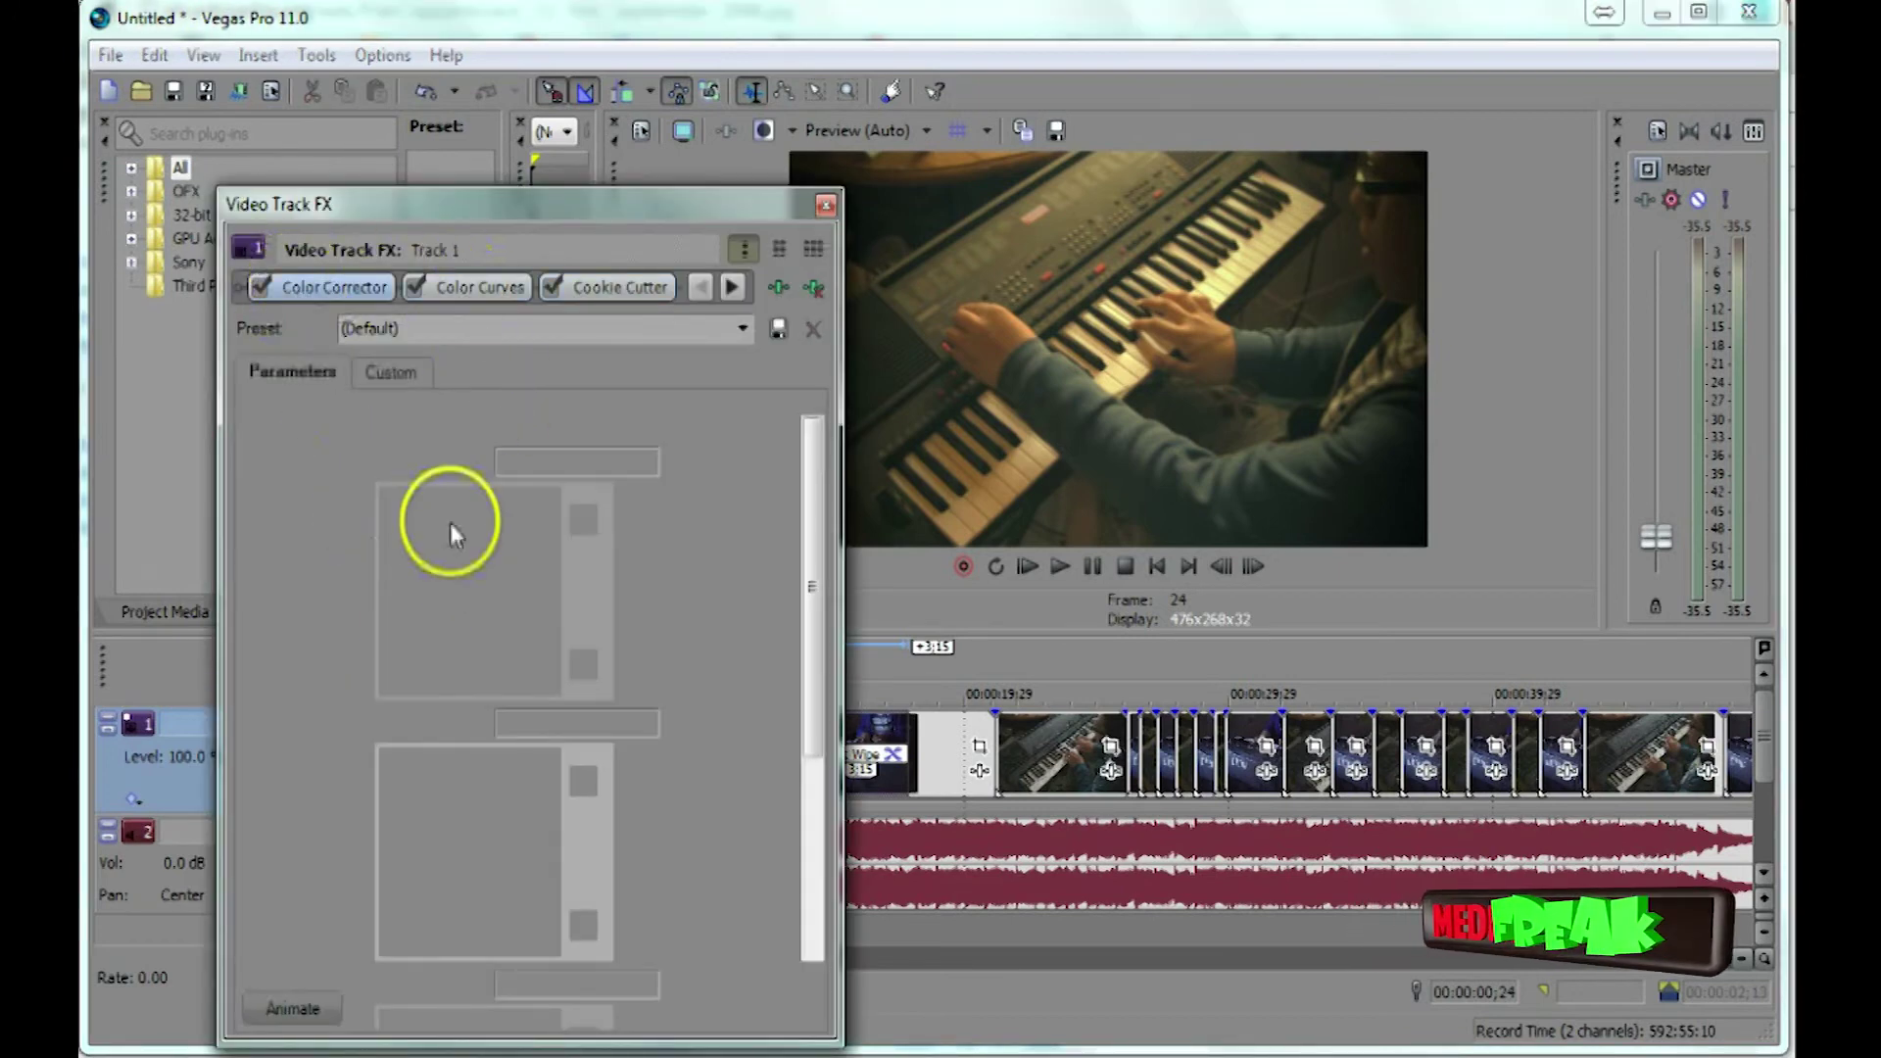
{"action": "mouse_move", "coordinate": [810, 588]}
{"action": "left_mouse_down"}
{"action": "mouse_move", "coordinate": [831, 896]}
{"action": "mouse_move", "coordinate": [722, 127]}
{"action": "left_mouse_up"}
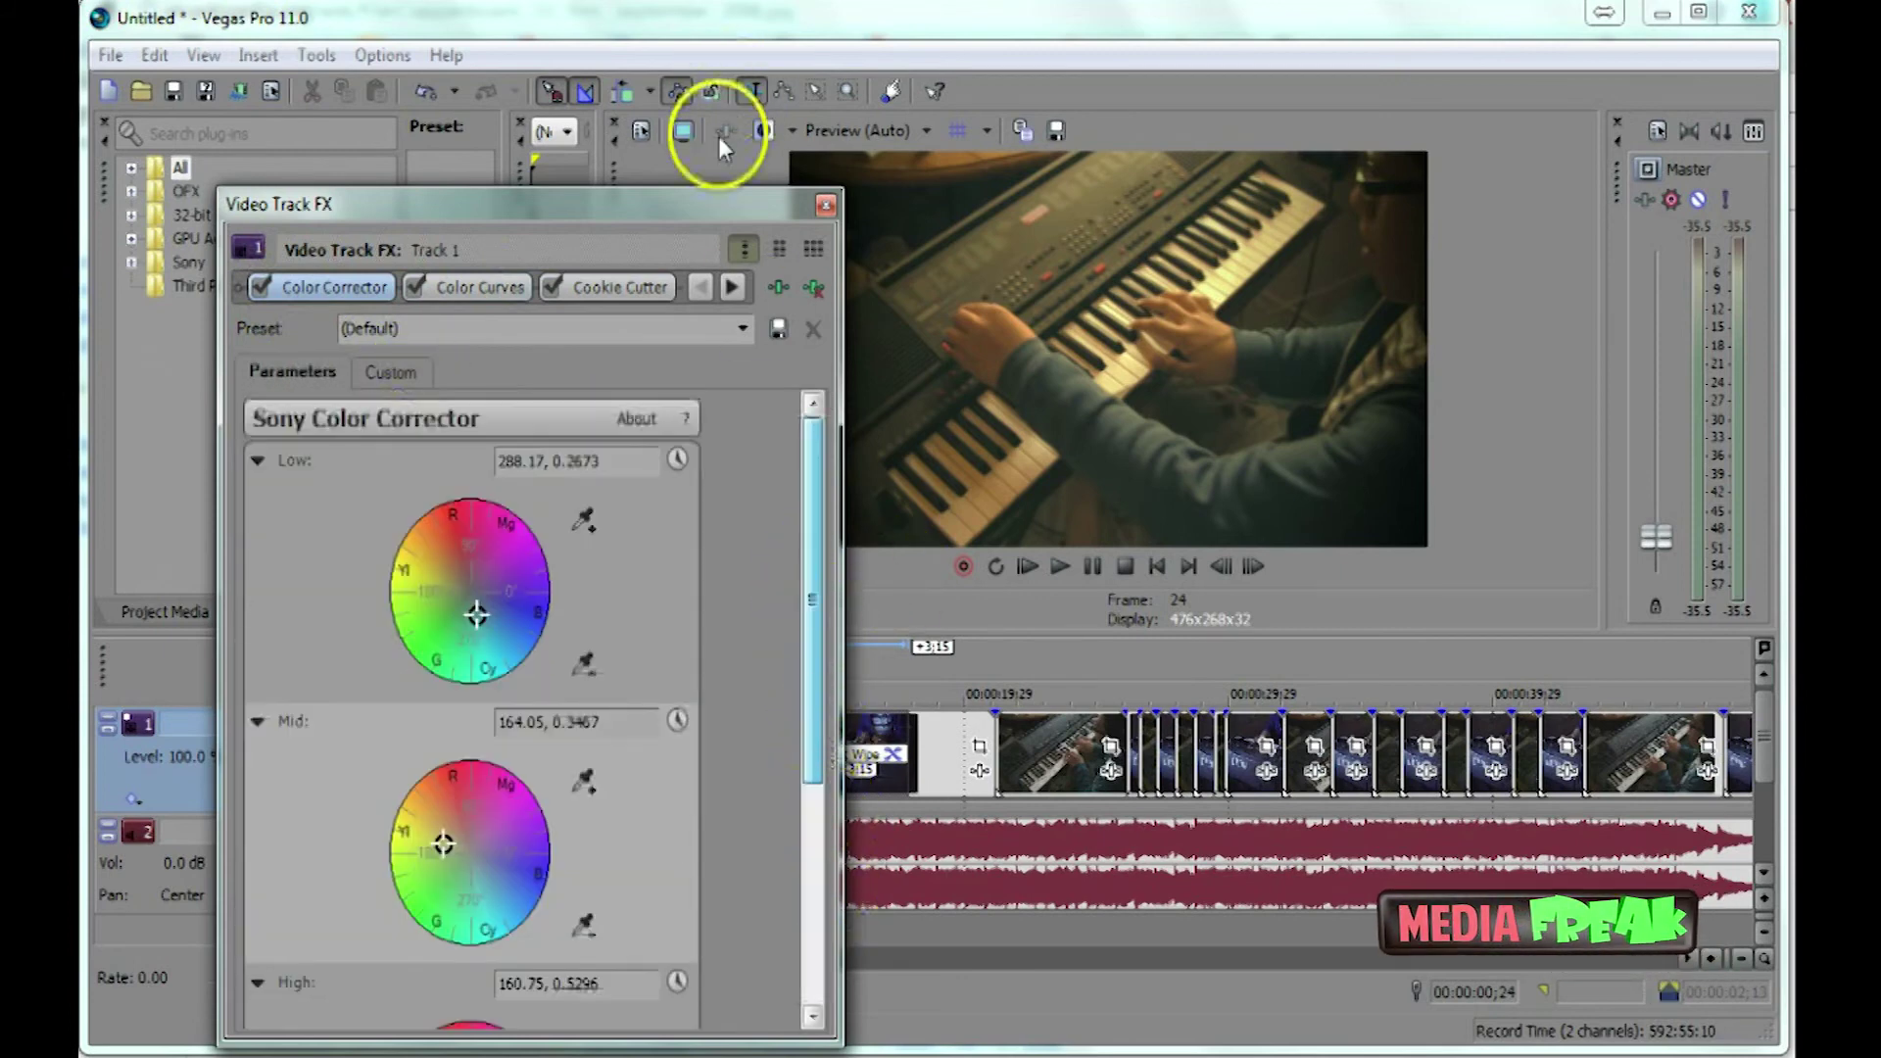
{"action": "left_click", "coordinate": [826, 205]}
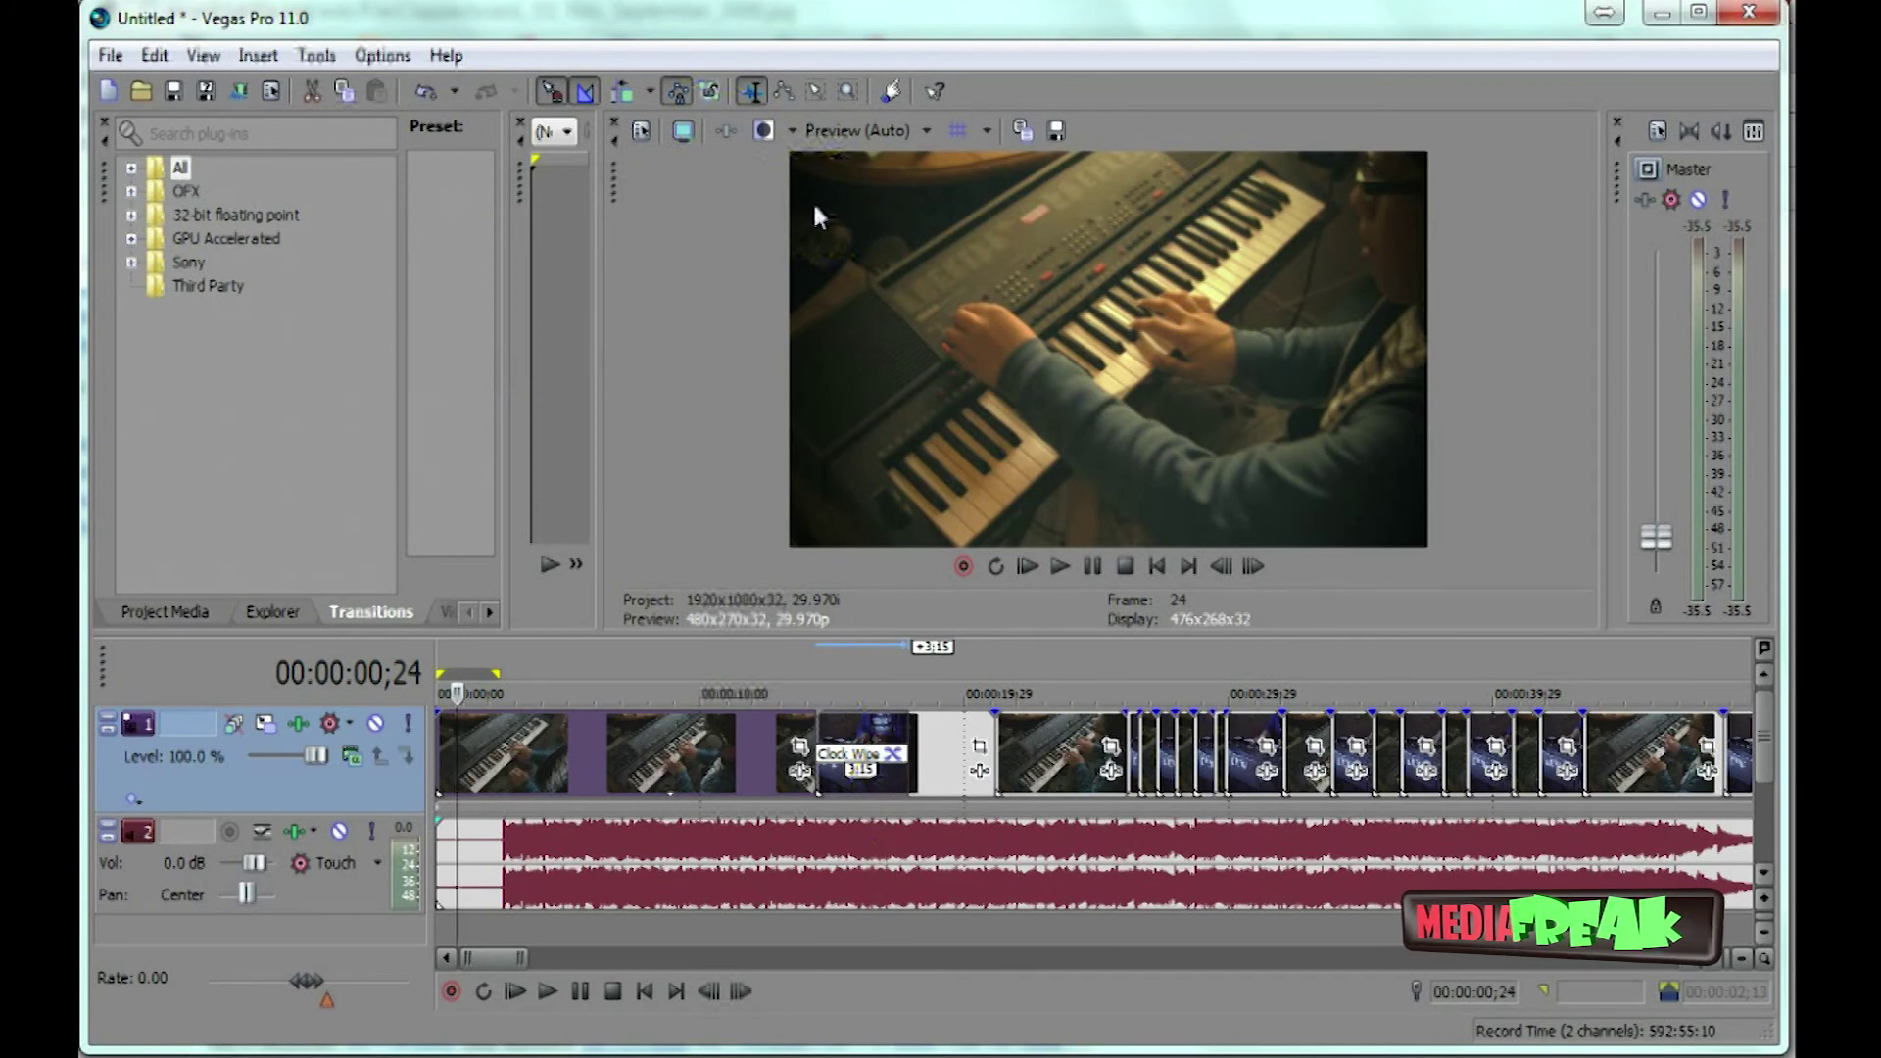